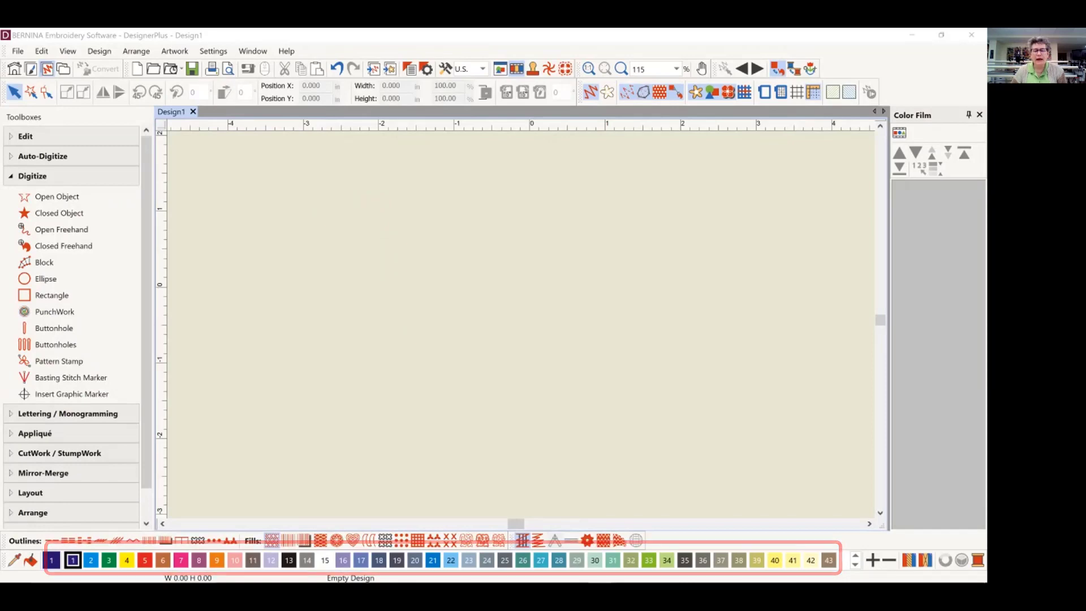
# - Open the design's thread colors, browse the available thread charts, and keep Isacord 40 as the chart
pyautogui.click(505, 560)
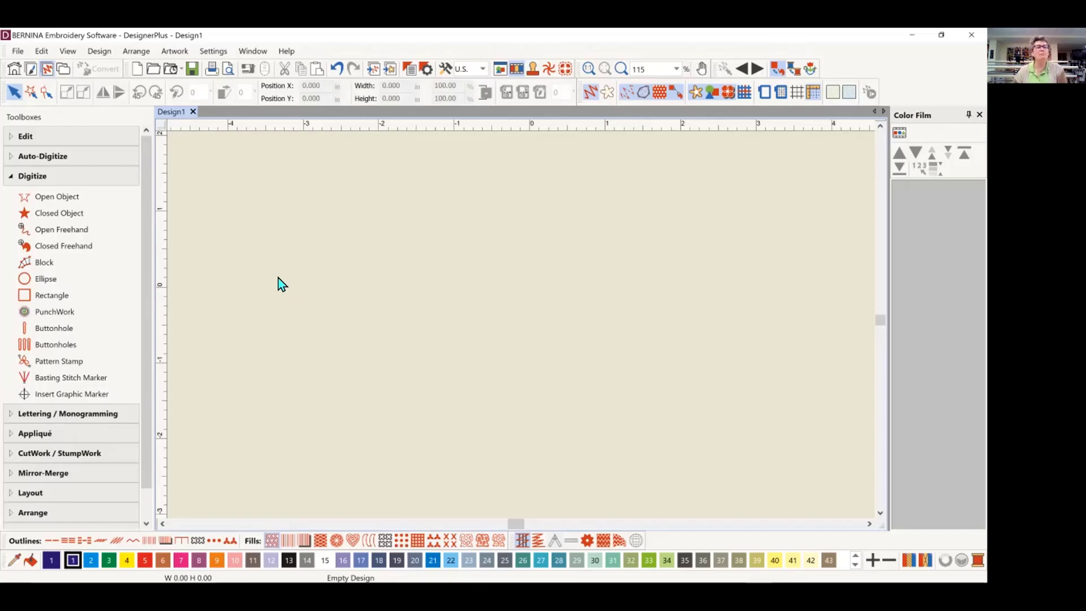
pyautogui.click(100, 52)
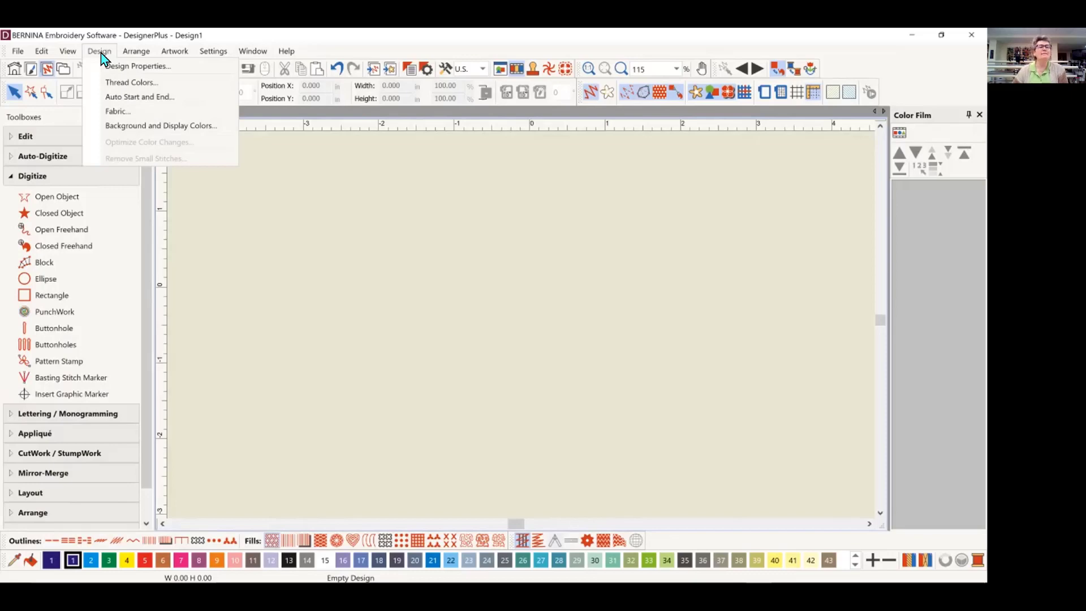
pyautogui.click(120, 84)
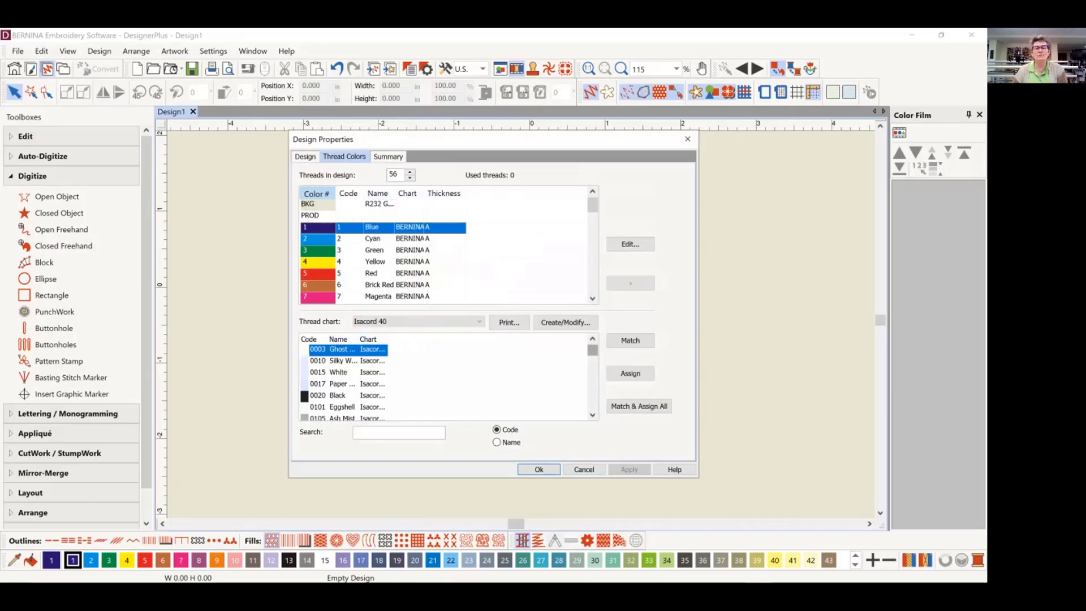
pyautogui.moveTo(592, 350)
pyautogui.mouseDown()
pyautogui.moveTo(592, 363)
pyautogui.moveTo(592, 349)
pyautogui.mouseUp()
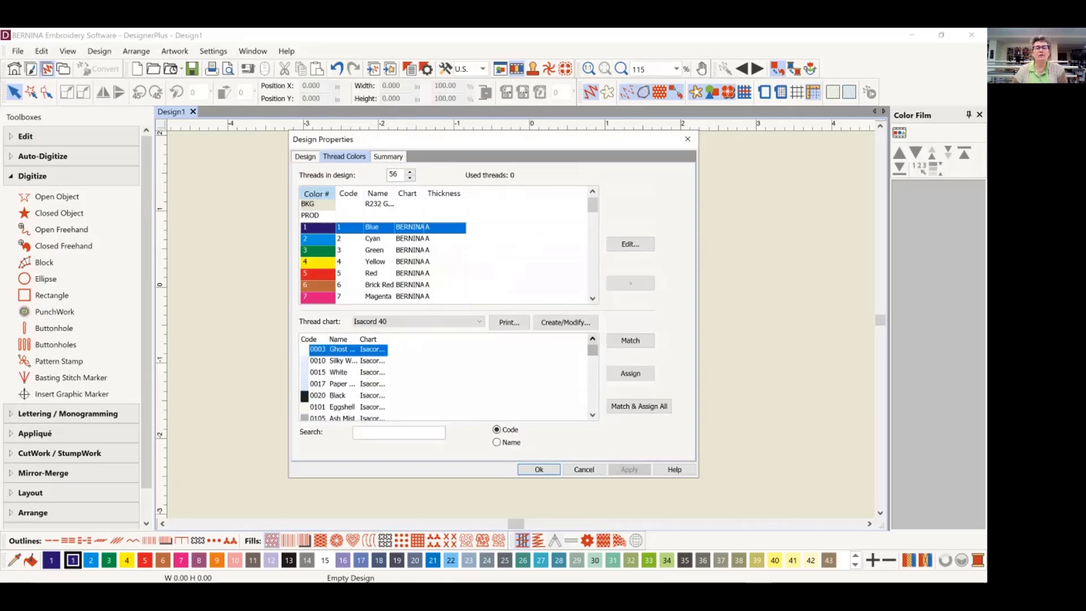
pyautogui.click(480, 322)
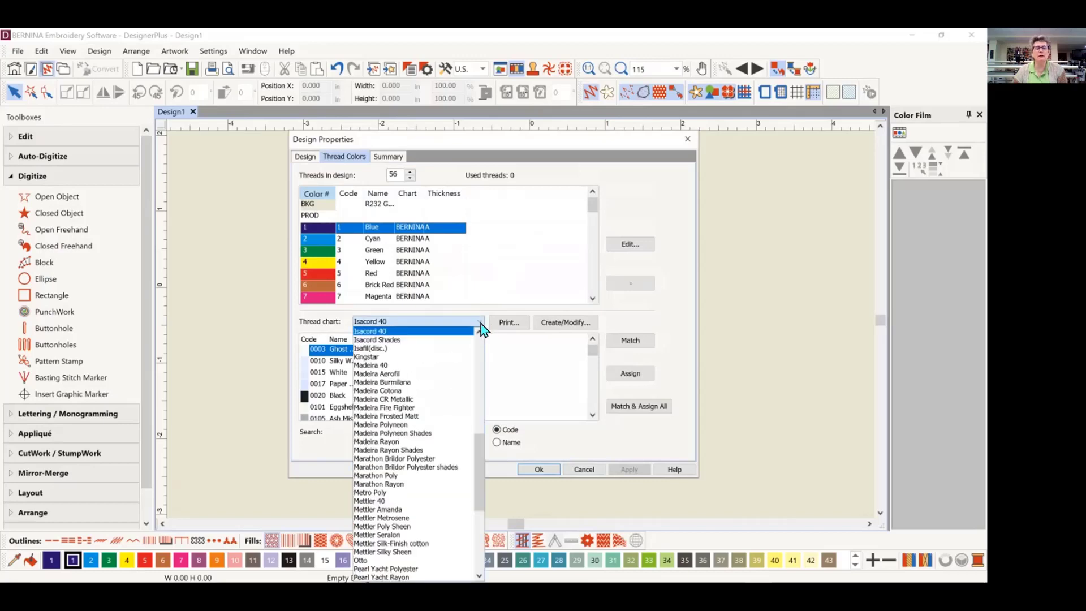
pyautogui.moveTo(479, 456); pyautogui.dragTo(479, 489)
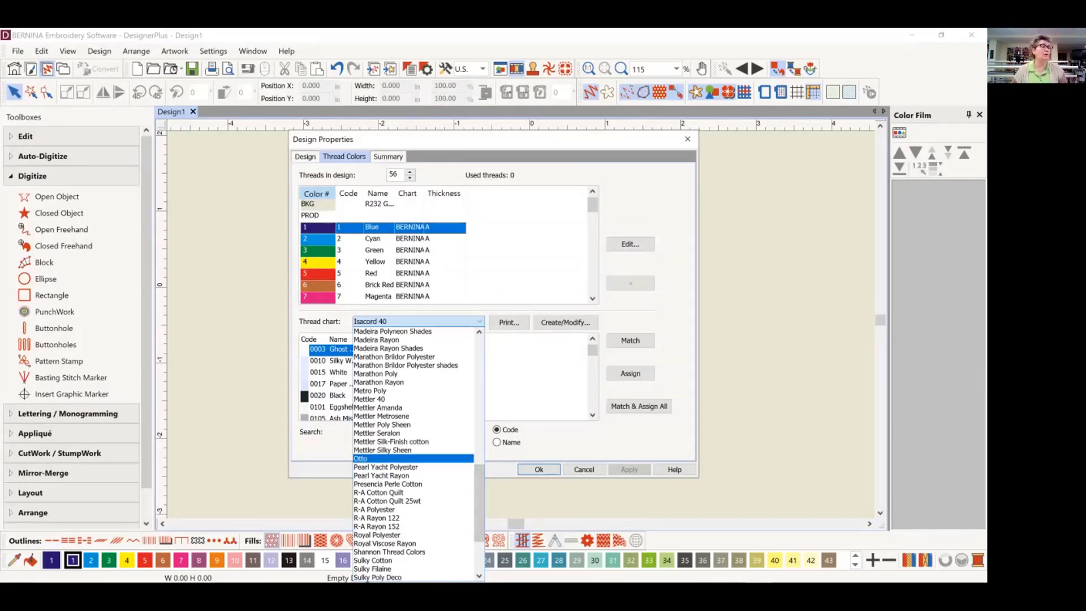
pyautogui.scroll(4, 412, 452)
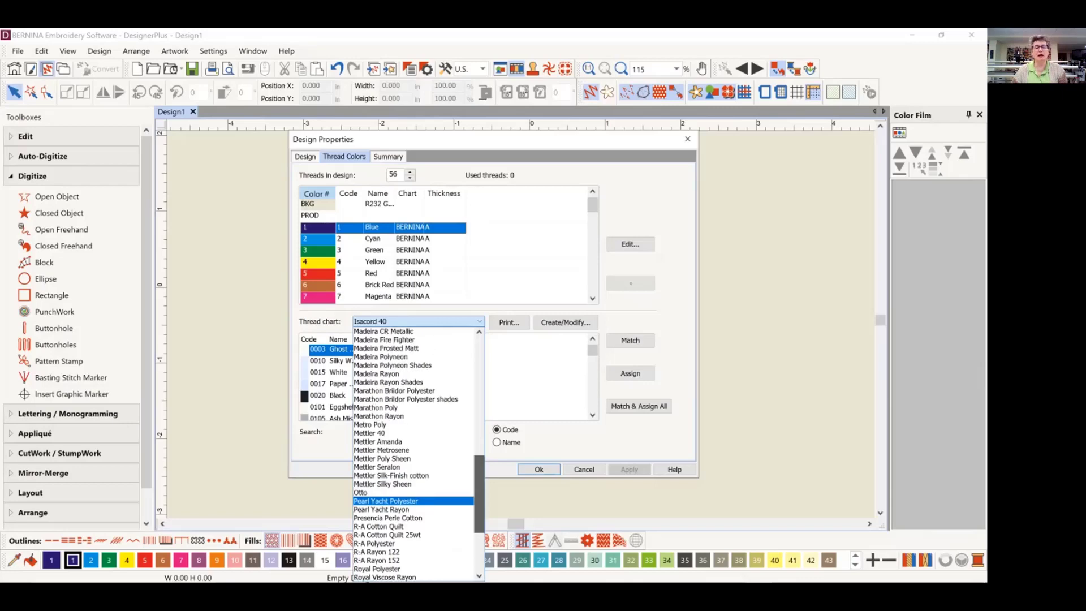
pyautogui.scroll(3, 413, 452)
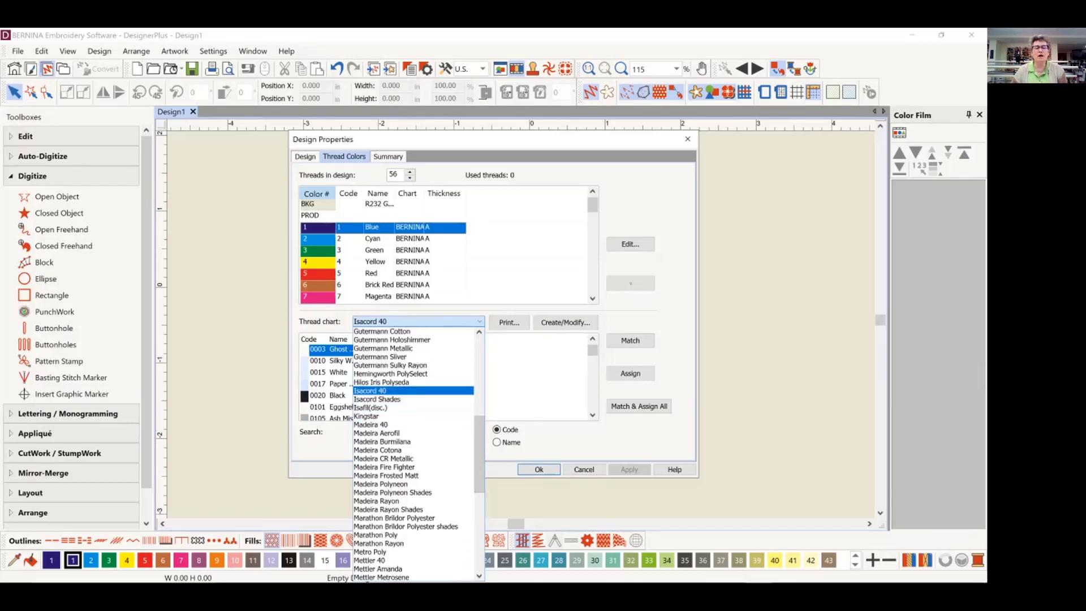
pyautogui.press('Return')
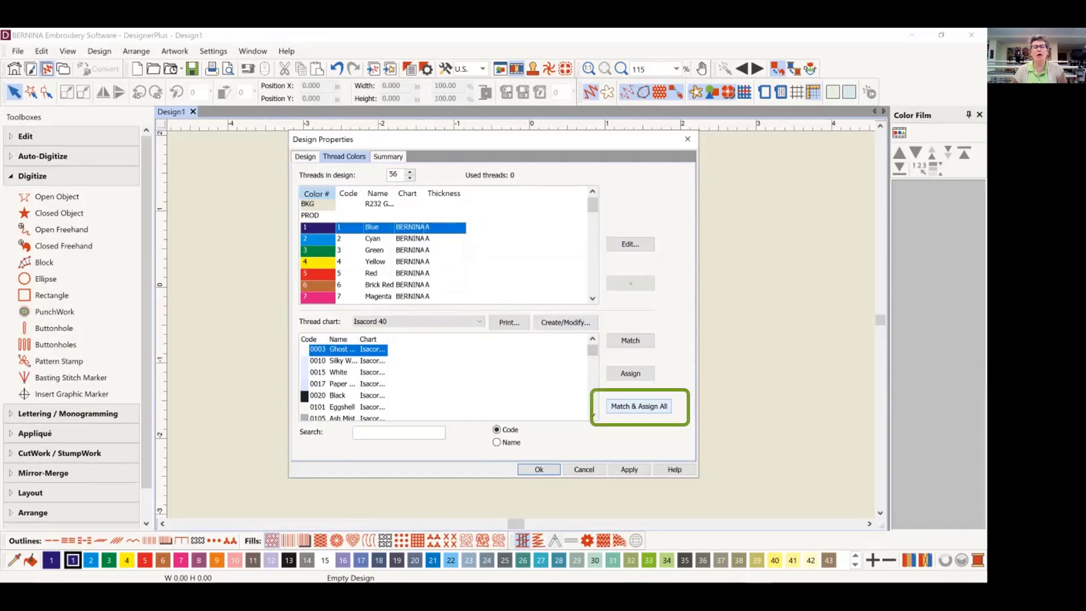
# - Match and assign all threads in the design to Isacord 40, review the thread list, and accept the changes
pyautogui.click(638, 406)
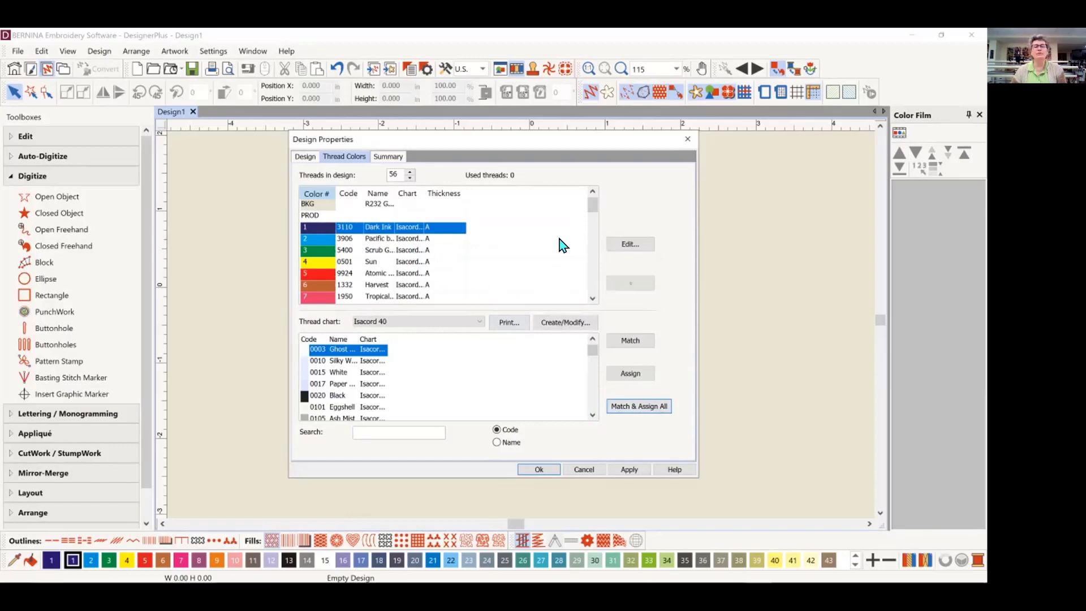
pyautogui.moveTo(592, 205); pyautogui.dragTo(592, 247)
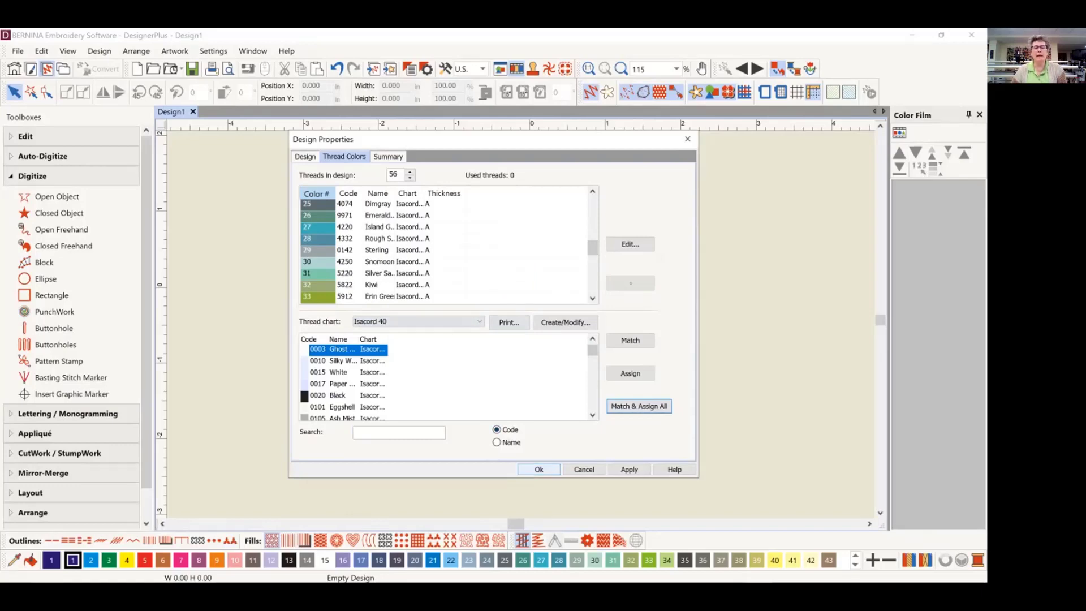
pyautogui.press('Return')
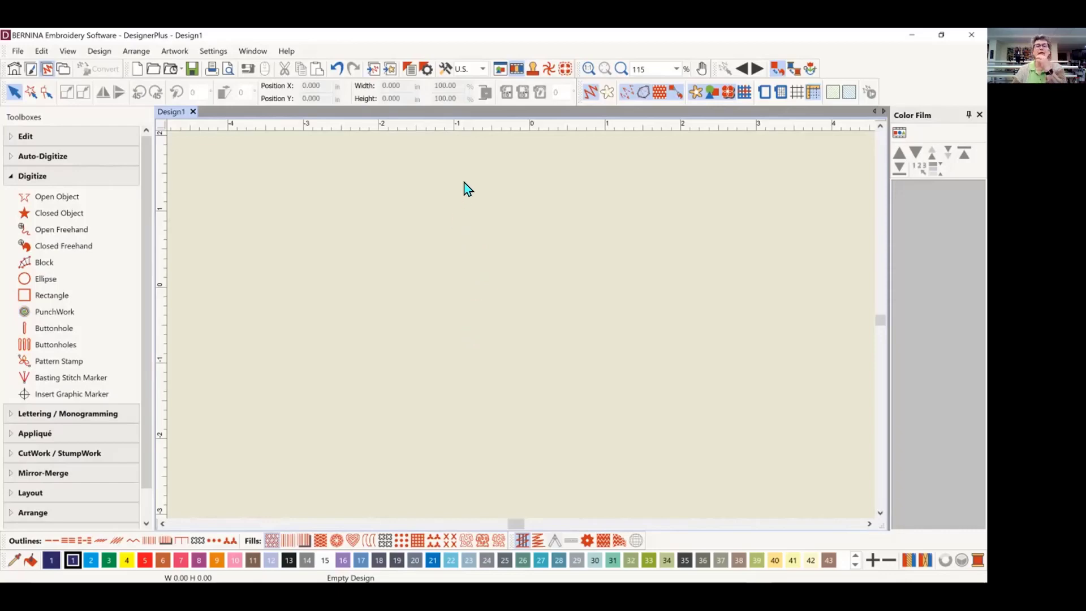
# - Switch the measurement units to Metric and back to U.S
pyautogui.click(483, 69)
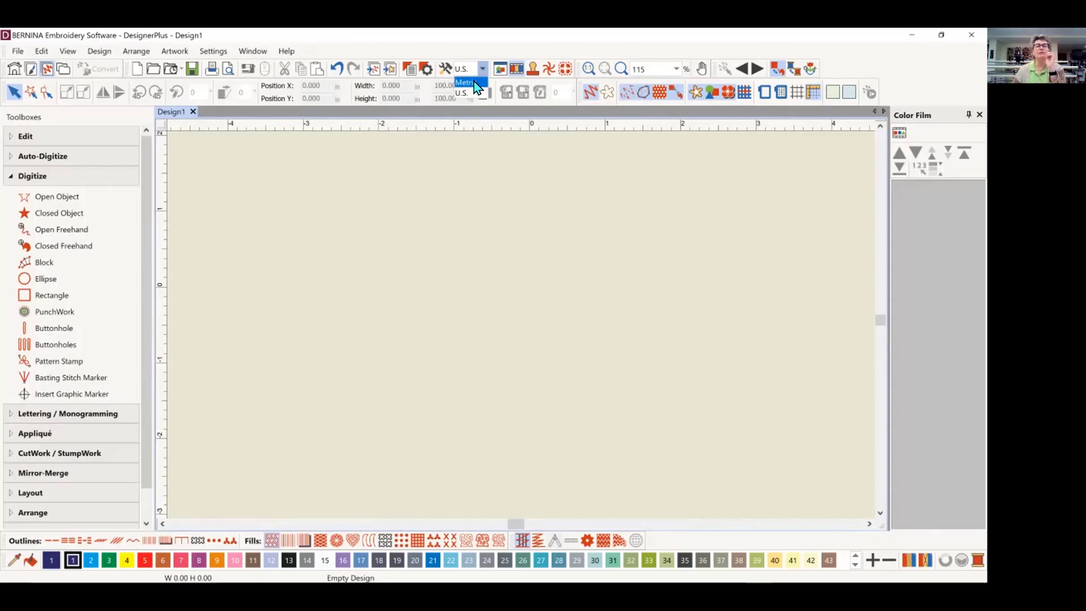
pyautogui.click(473, 82)
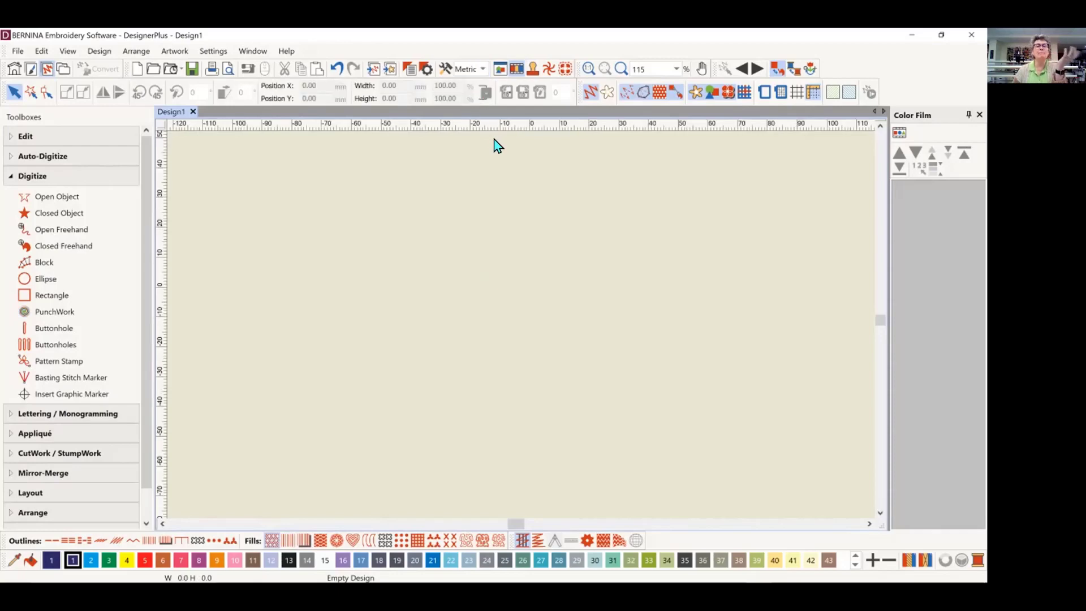
pyautogui.click(483, 70)
pyautogui.click(473, 93)
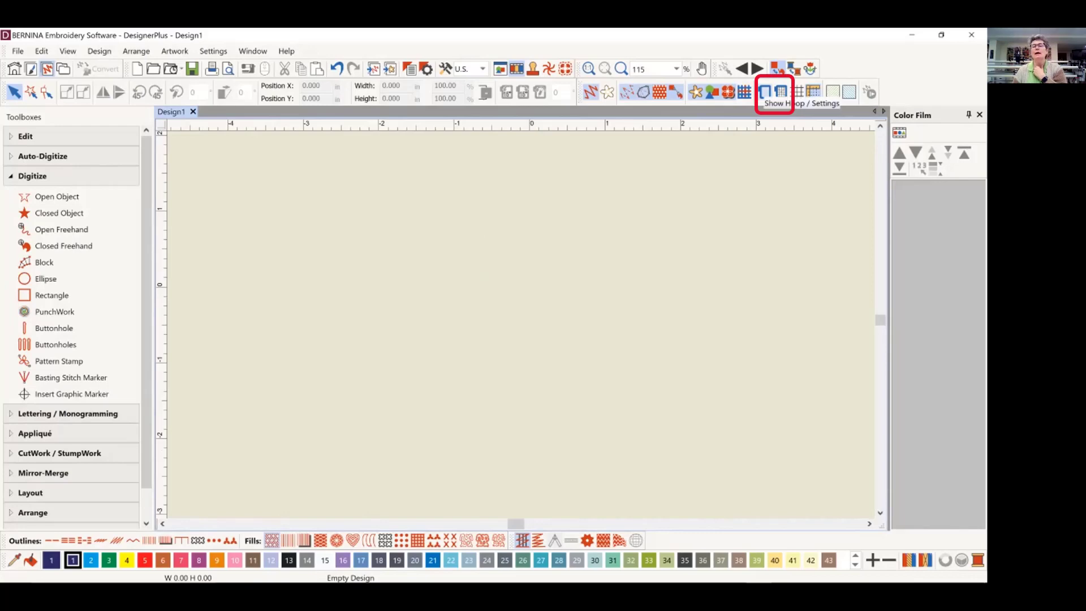
# - Show the hoop on the canvas and review the hoops offered for the BERNINA 8 Series in the hoop settings
pyautogui.click(764, 92)
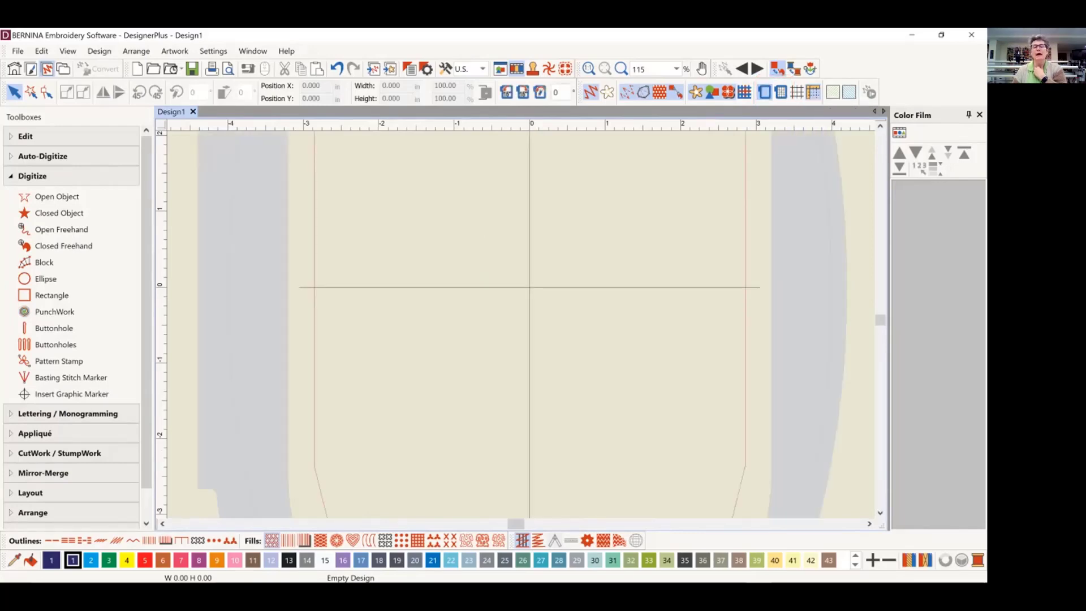
pyautogui.scroll(-4, 523, 327)
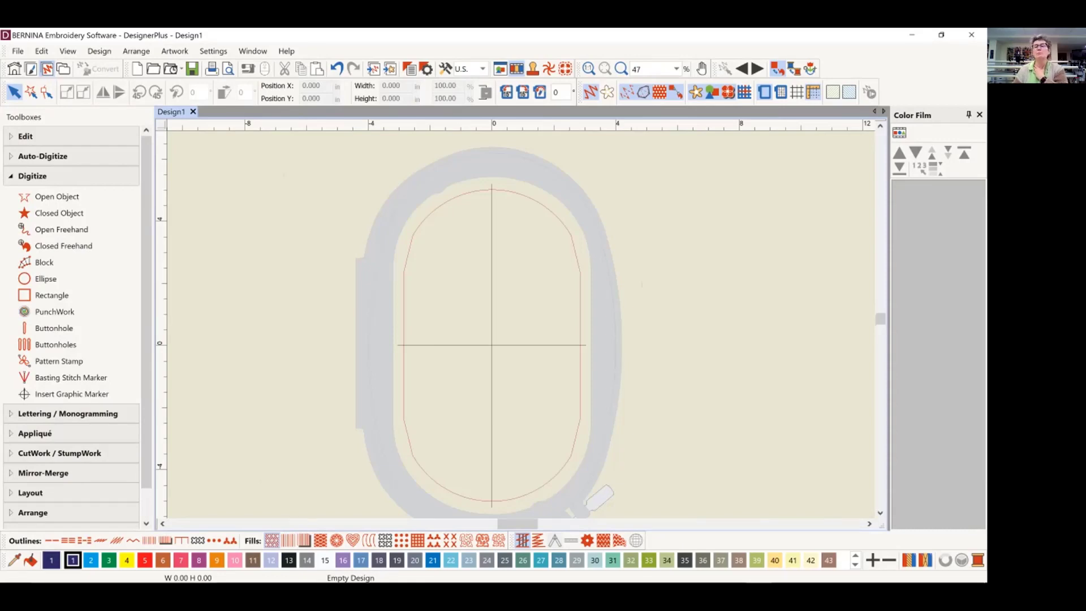
pyautogui.rightClick(764, 91)
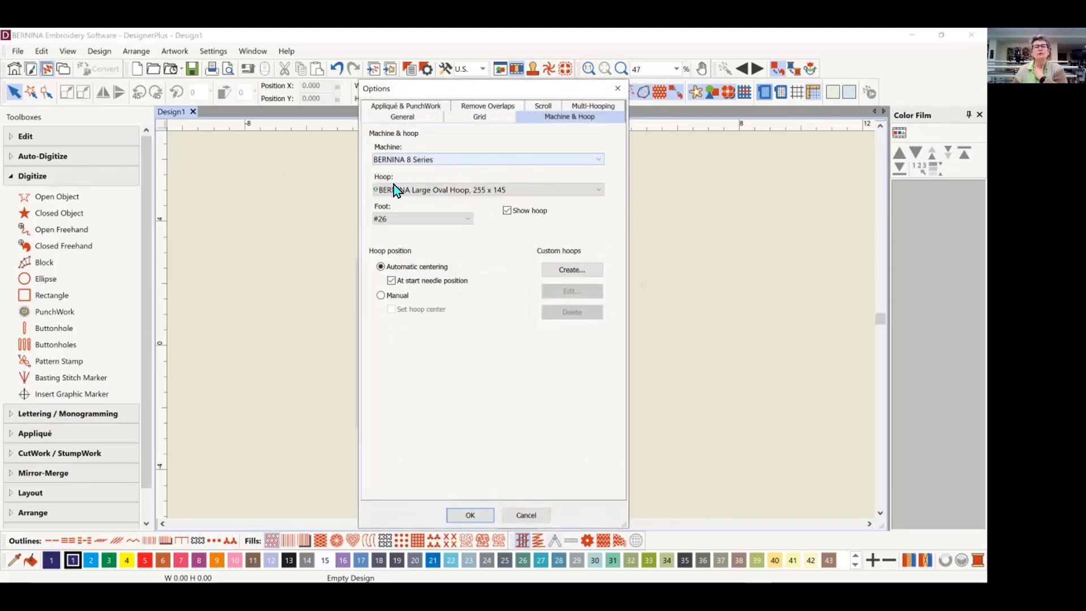
pyautogui.click(430, 189)
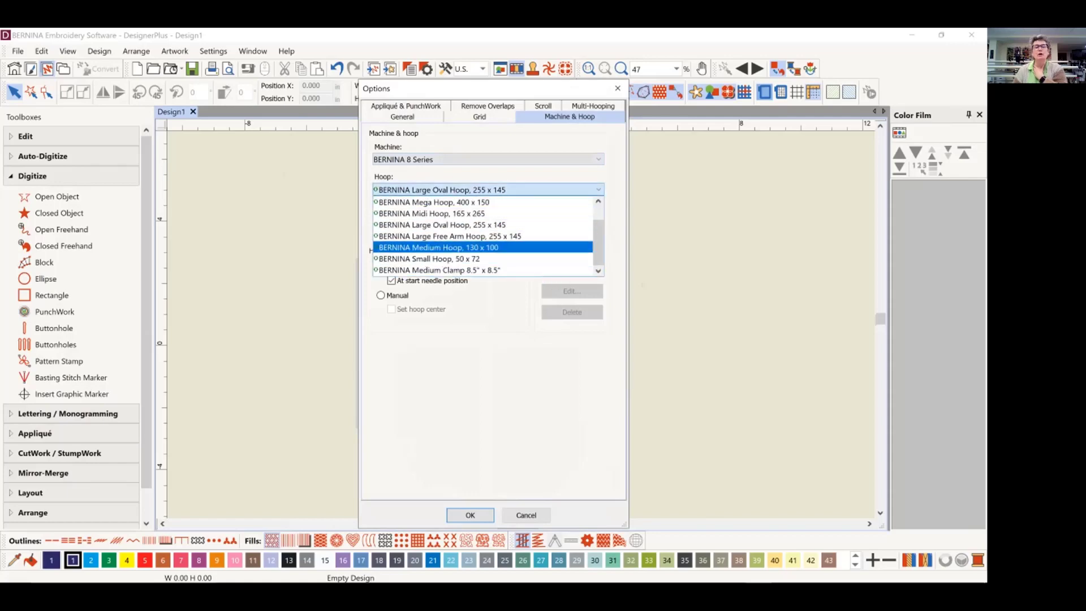
pyautogui.moveTo(598, 247)
pyautogui.mouseDown()
pyautogui.moveTo(598, 235)
pyautogui.moveTo(598, 247)
pyautogui.mouseUp()
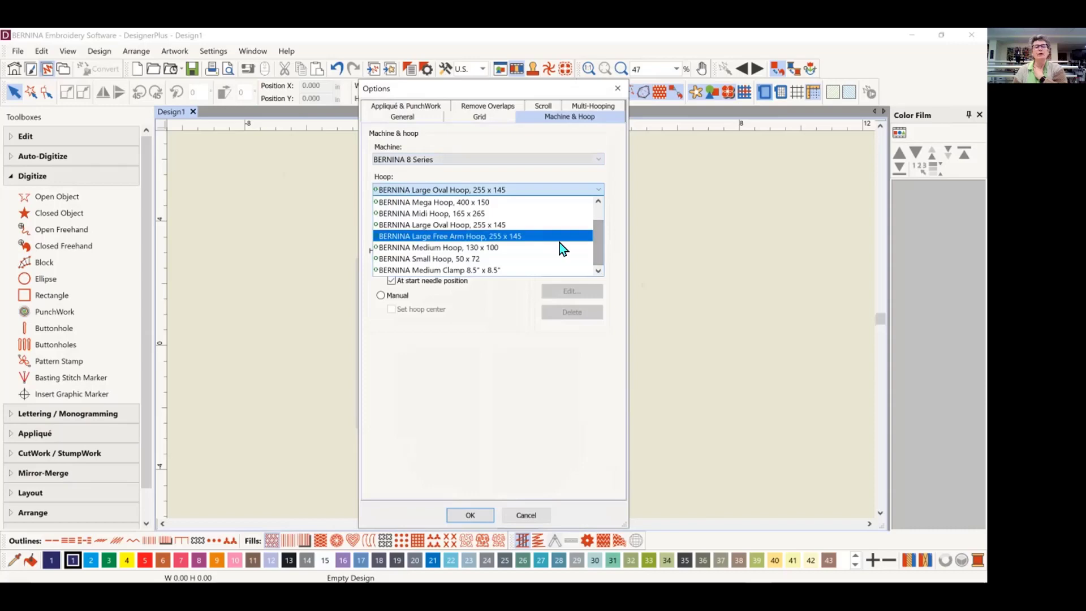
pyautogui.click(562, 165)
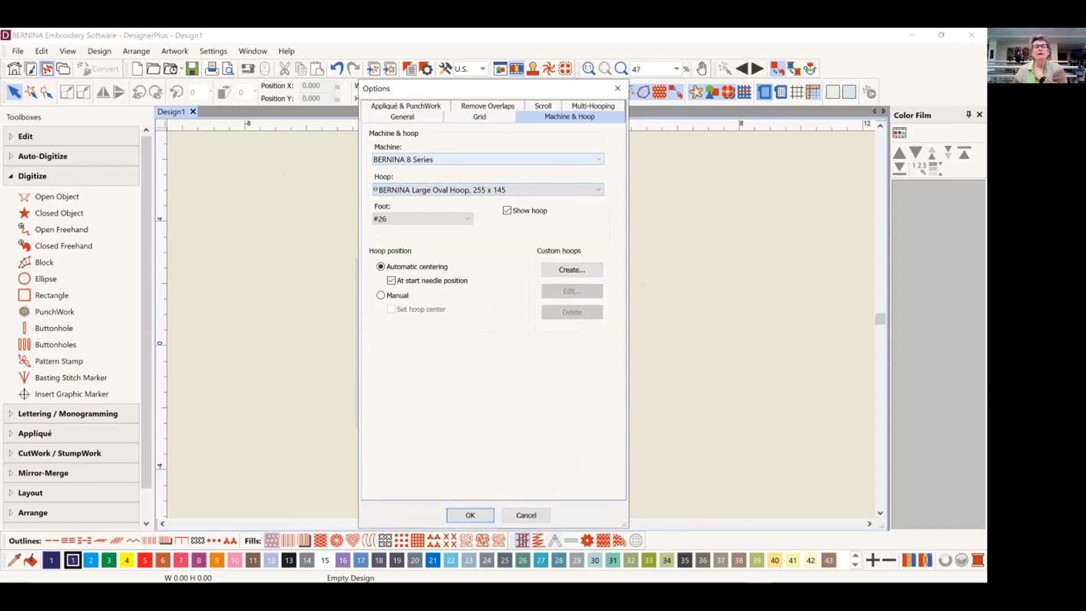
# - Set the machine to Babylock Ellisimo Gold / Ellisimo and choose the Regular (100 x 100) hoop
pyautogui.click(561, 162)
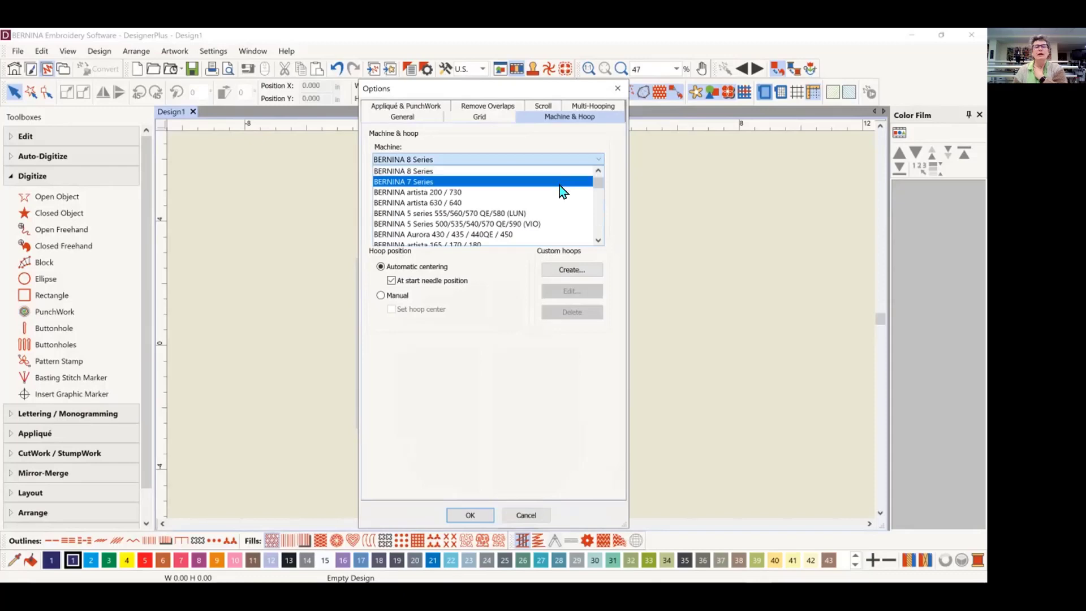
pyautogui.moveTo(599, 183); pyautogui.dragTo(598, 196)
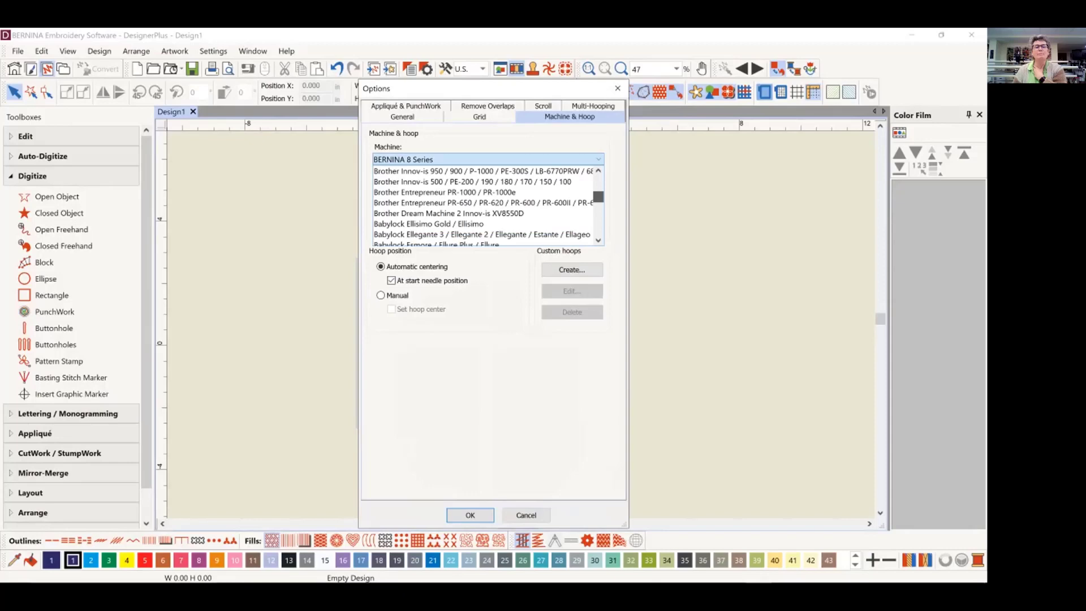
pyautogui.moveTo(598, 196); pyautogui.dragTo(599, 201)
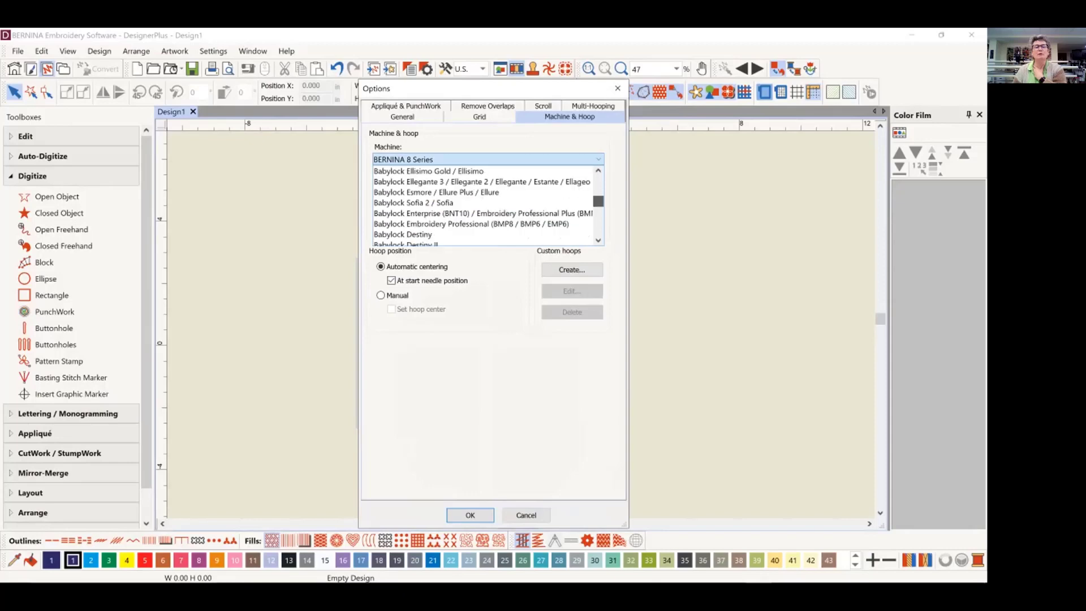
pyautogui.click(426, 171)
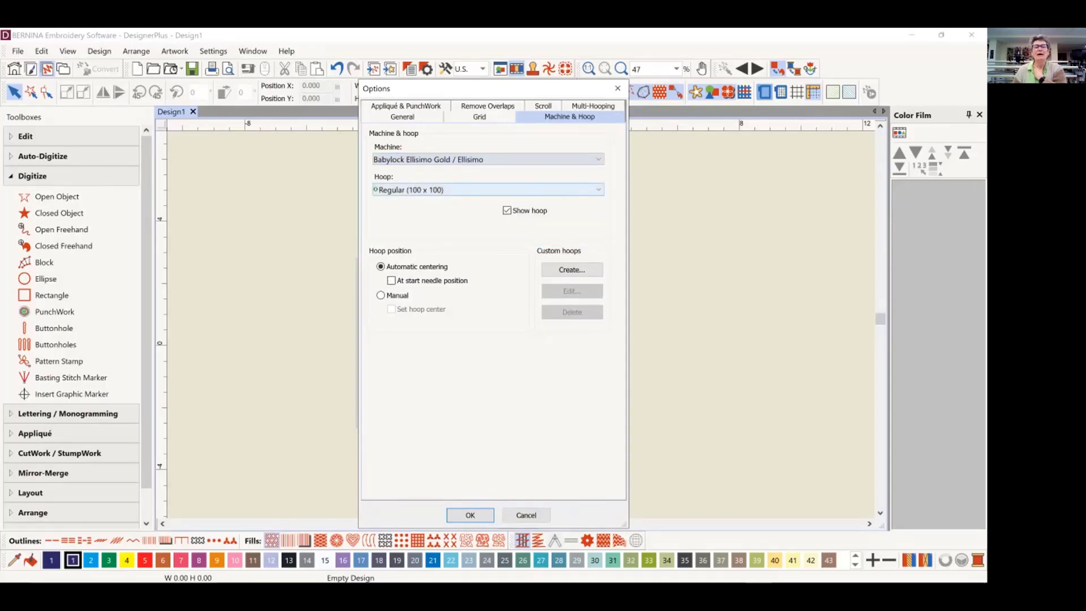
pyautogui.click(425, 189)
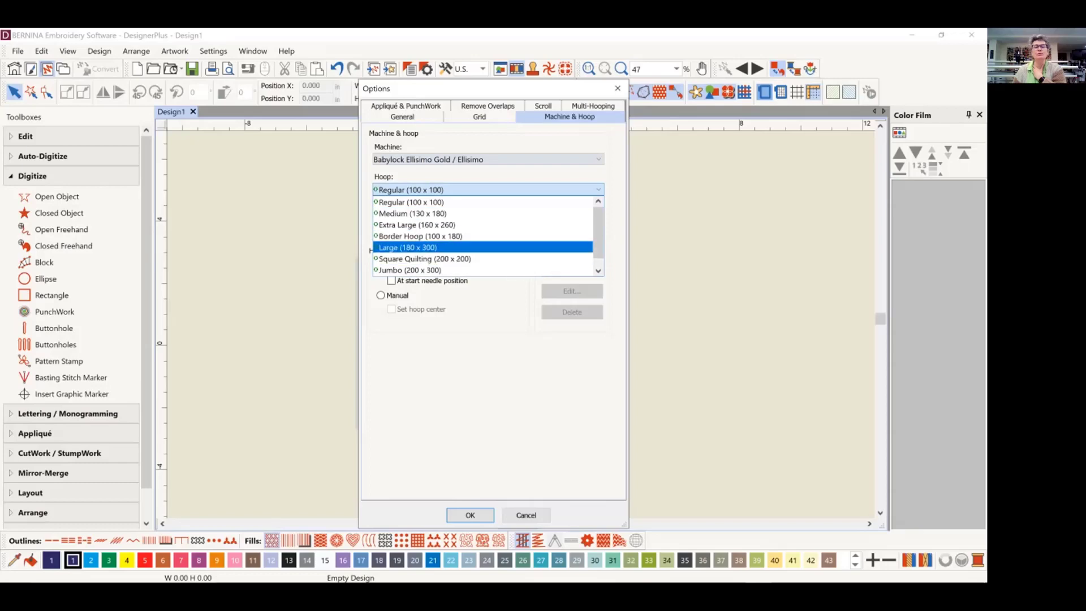
pyautogui.scroll(-1, 427, 247)
pyautogui.scroll(1, 427, 247)
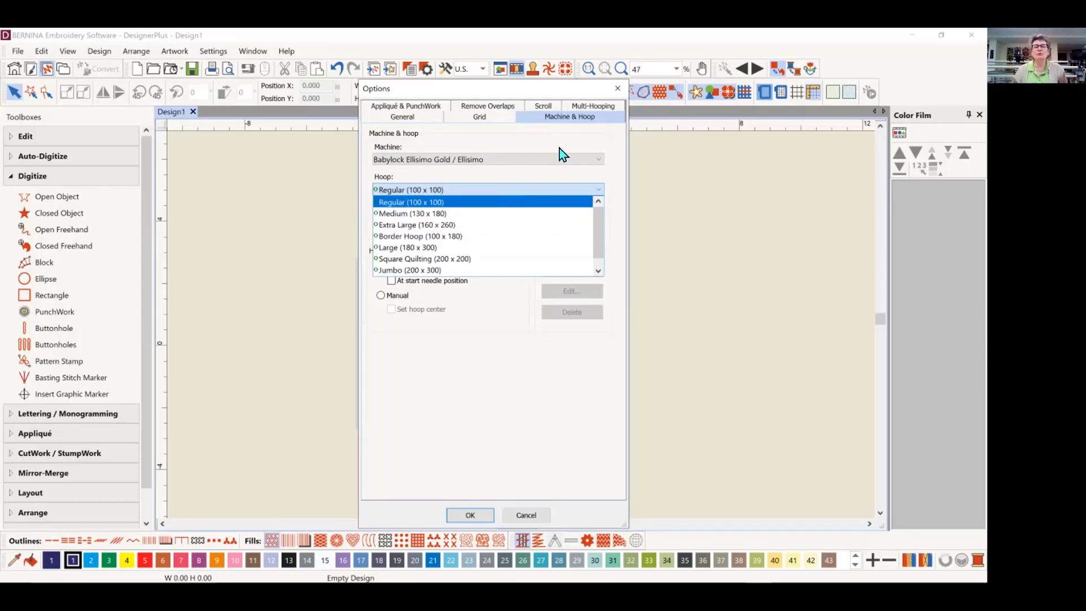
pyautogui.click(430, 202)
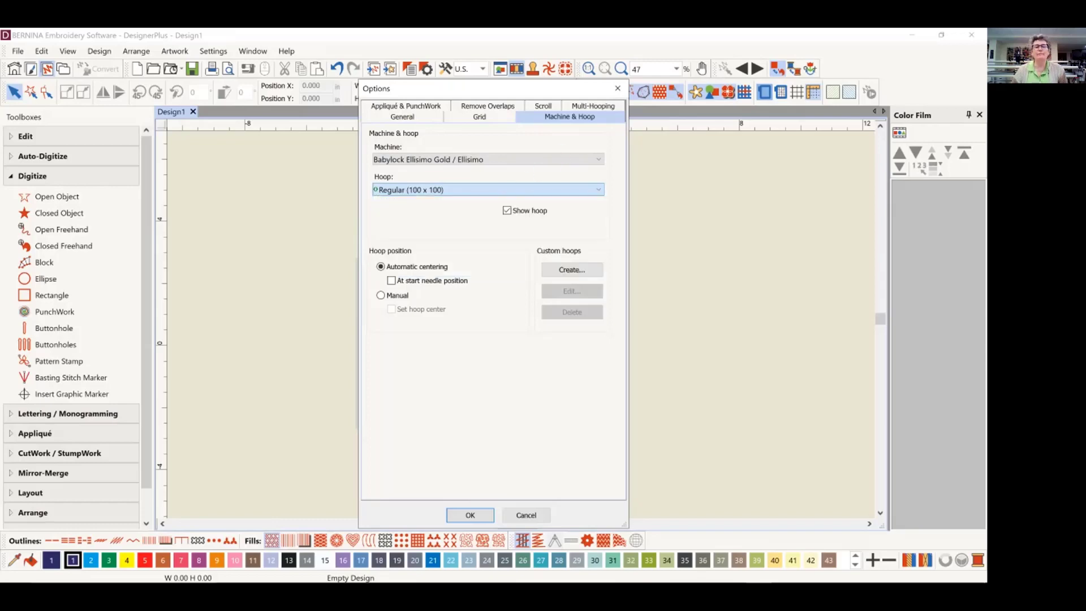
# - Browse the other supported machine brands and set the machine to BERNINA 8 Series
pyautogui.click(537, 159)
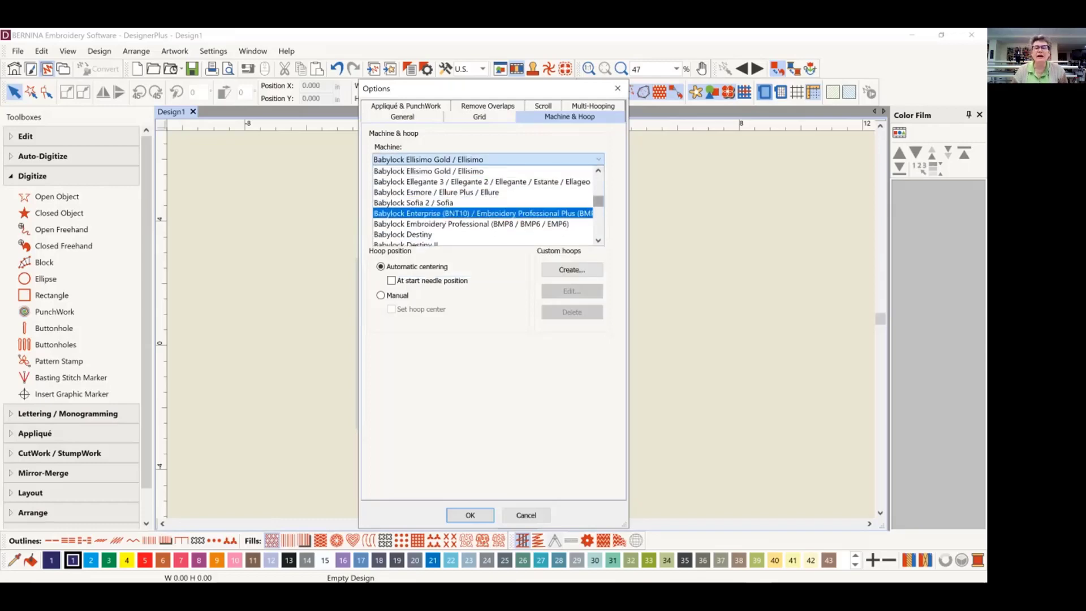
pyautogui.scroll(-5, 538, 203)
pyautogui.scroll(2, 428, 199)
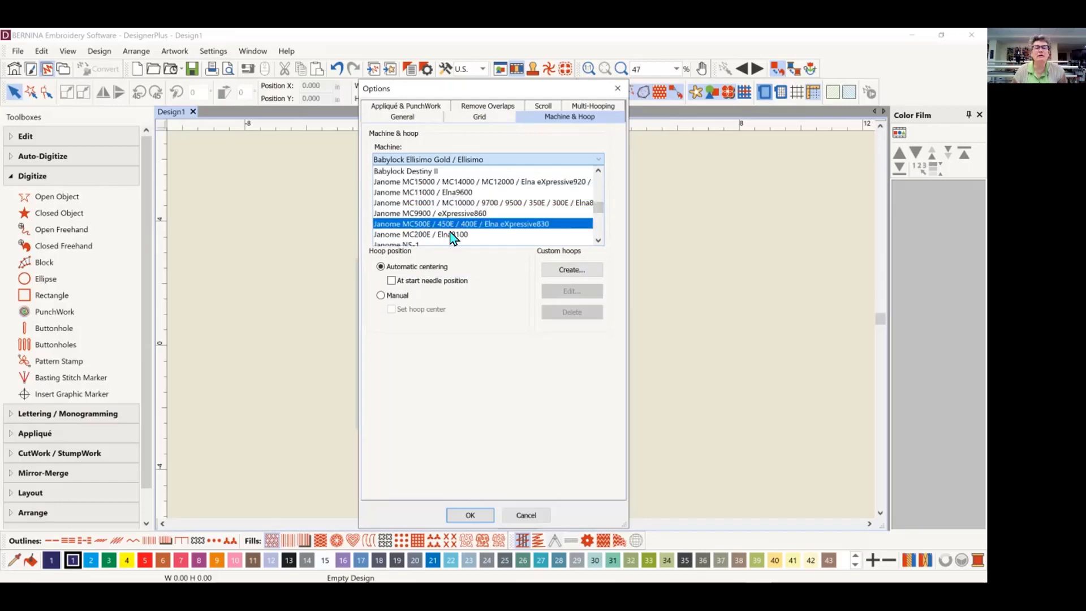
pyautogui.scroll(-3, 486, 206)
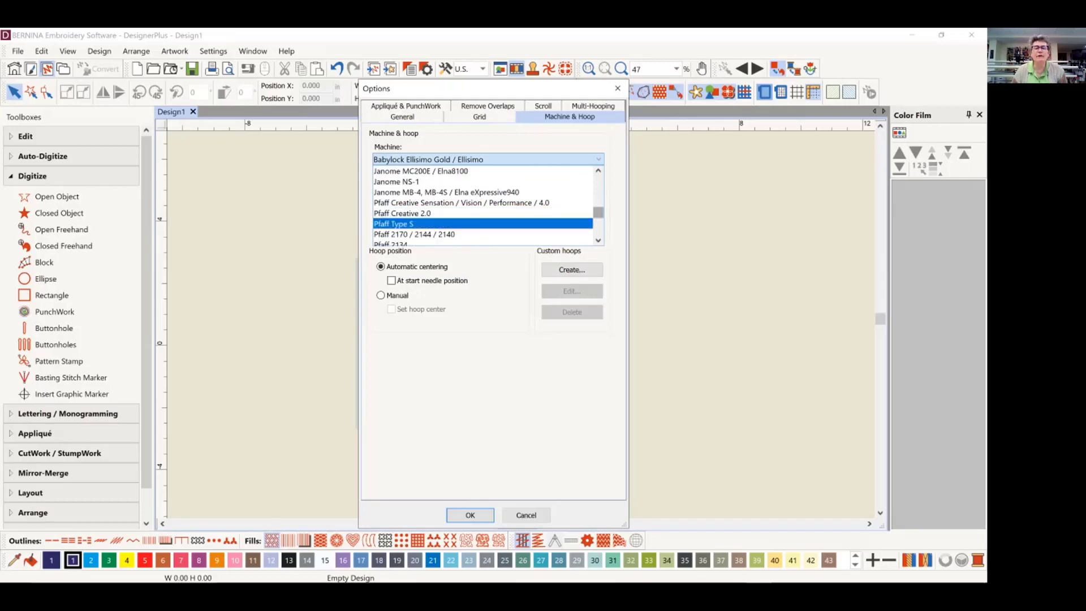
pyautogui.scroll(-3, 487, 223)
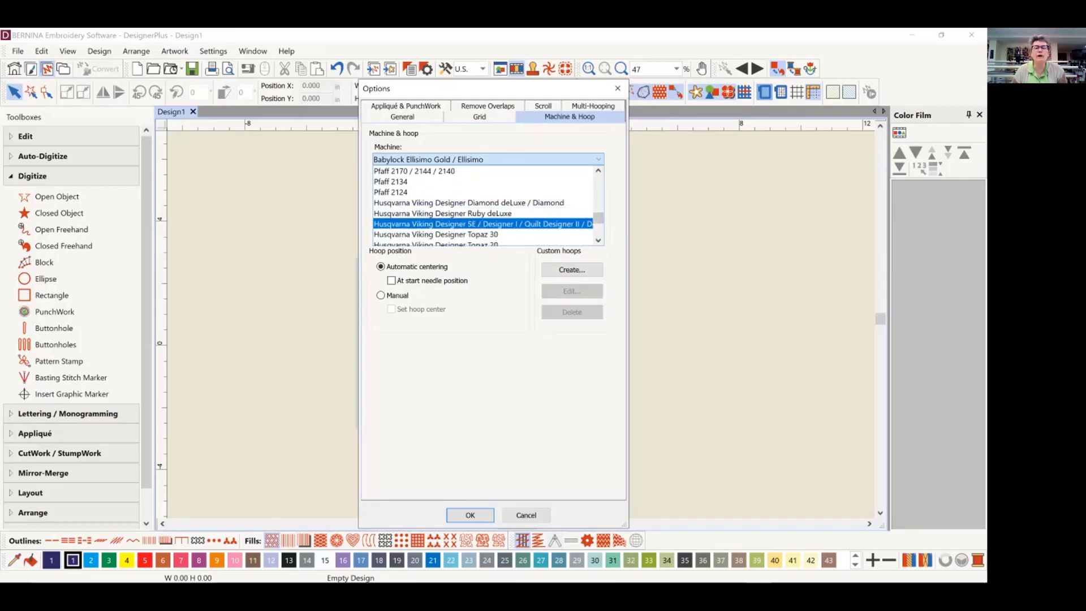
pyautogui.moveTo(598, 218); pyautogui.dragTo(599, 228)
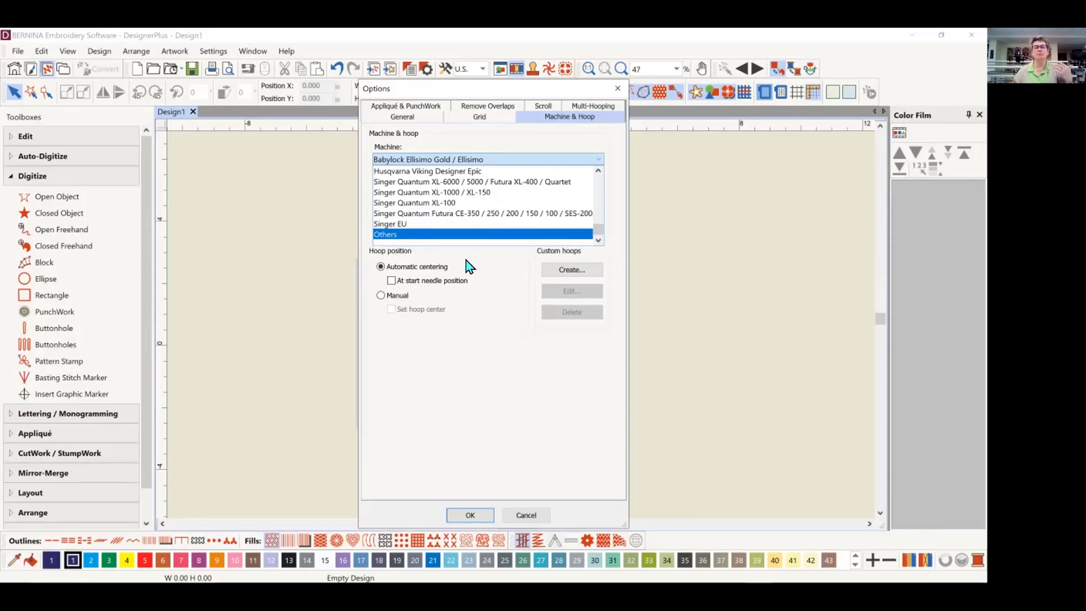
pyautogui.moveTo(598, 229); pyautogui.dragTo(597, 181)
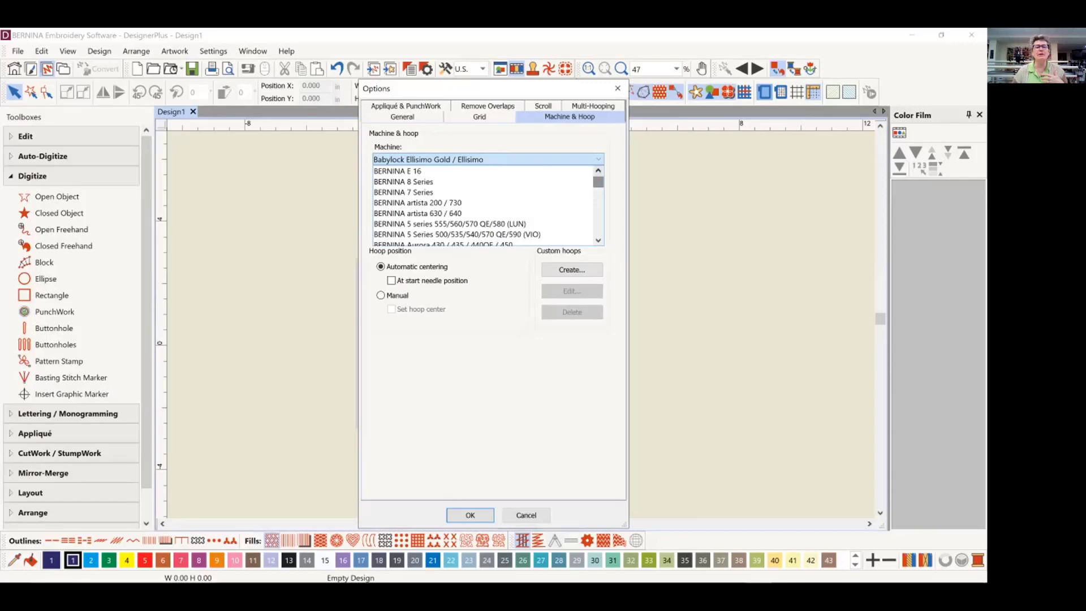
pyautogui.click(433, 182)
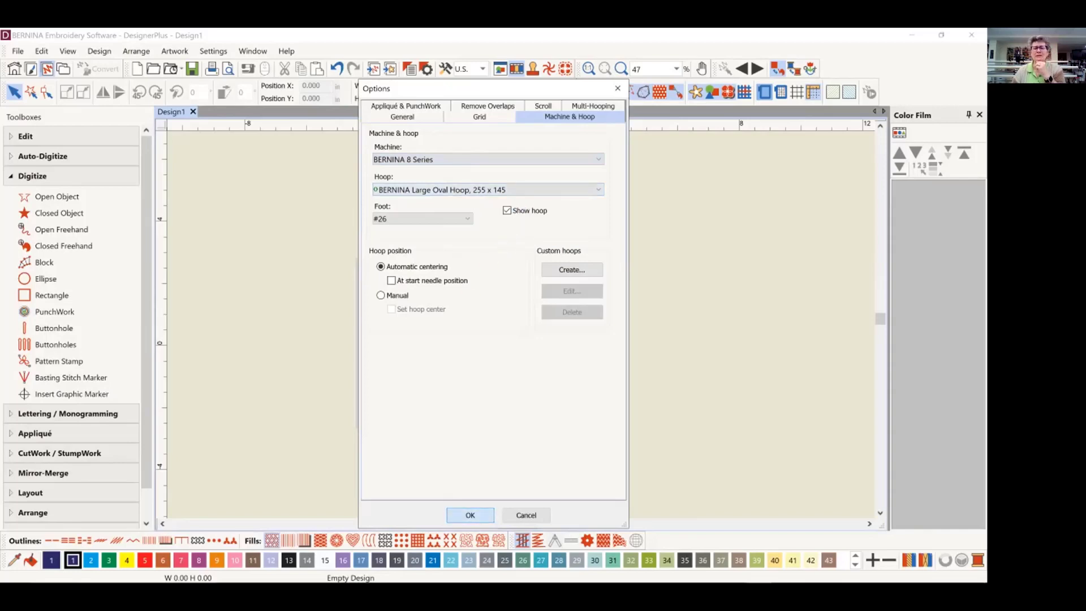
# - Apply the machine and hoop settings, leaving both the grid and the hoop hidden on the canvas
pyautogui.click(470, 515)
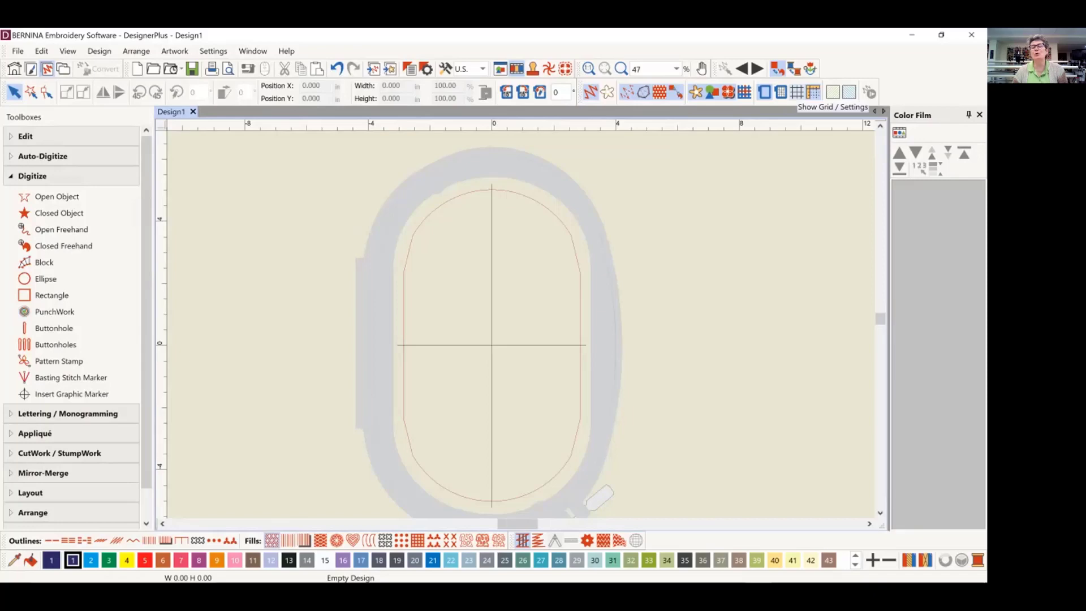
pyautogui.click(797, 92)
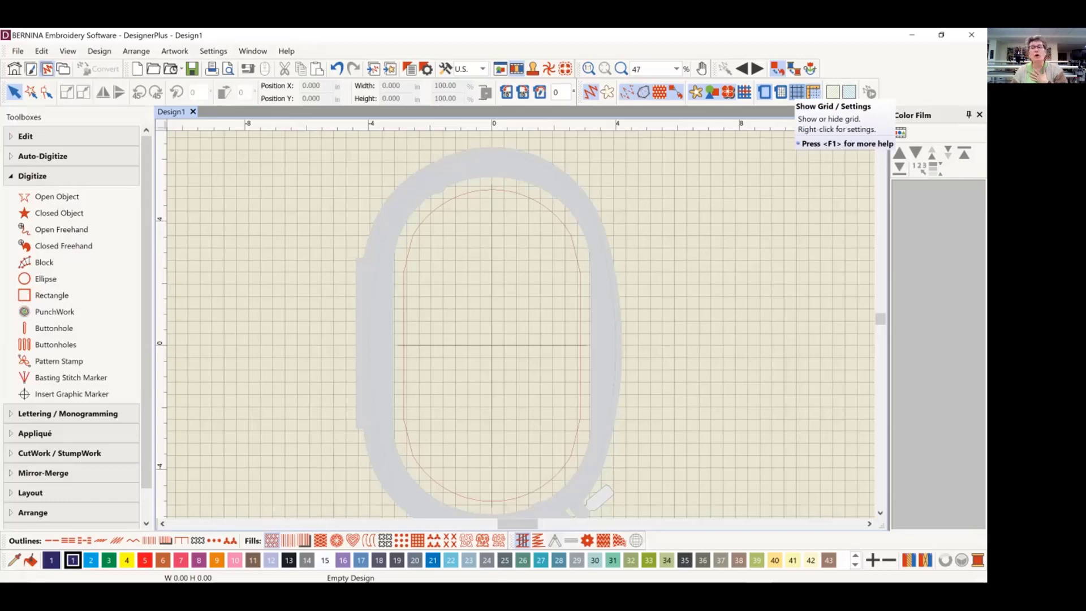
pyautogui.click(796, 92)
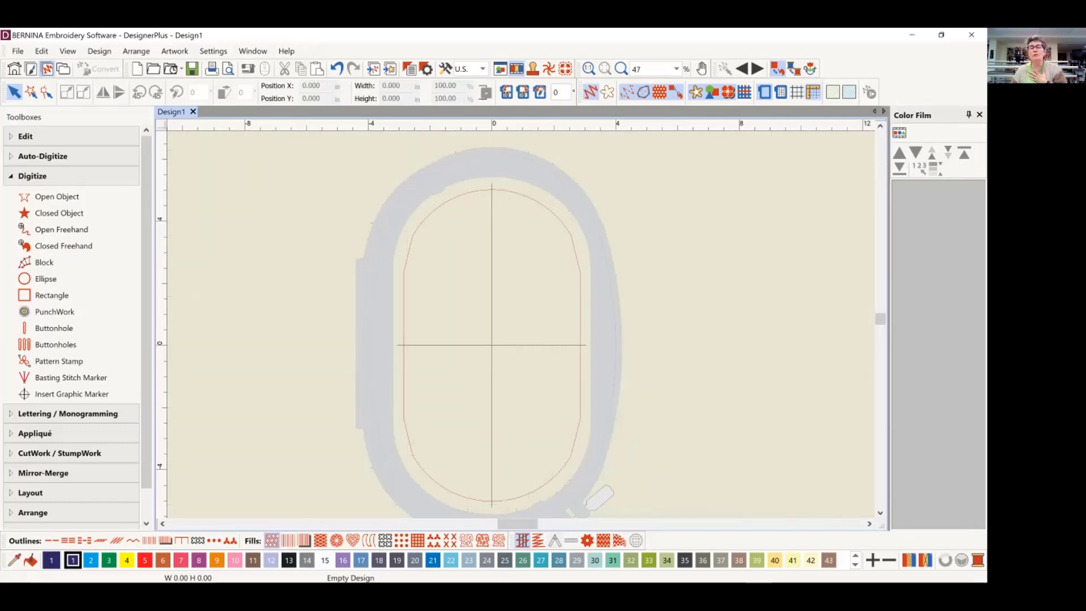
pyautogui.click(765, 92)
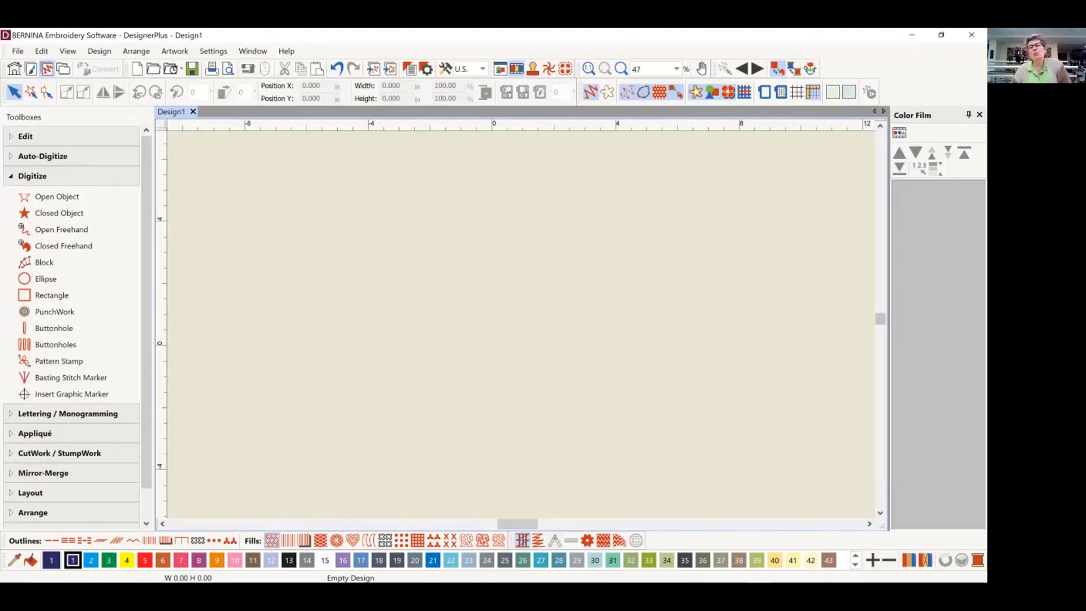
# - Widen the Color Film docker slightly, and close and reopen it
pyautogui.moveTo(890, 318); pyautogui.dragTo(872, 318)
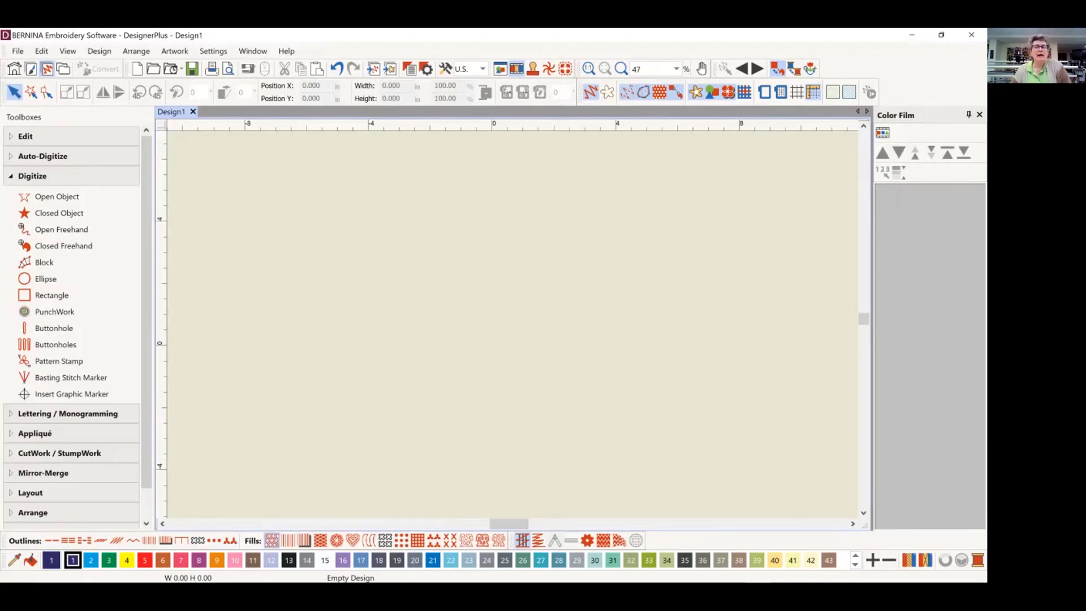
pyautogui.click(979, 115)
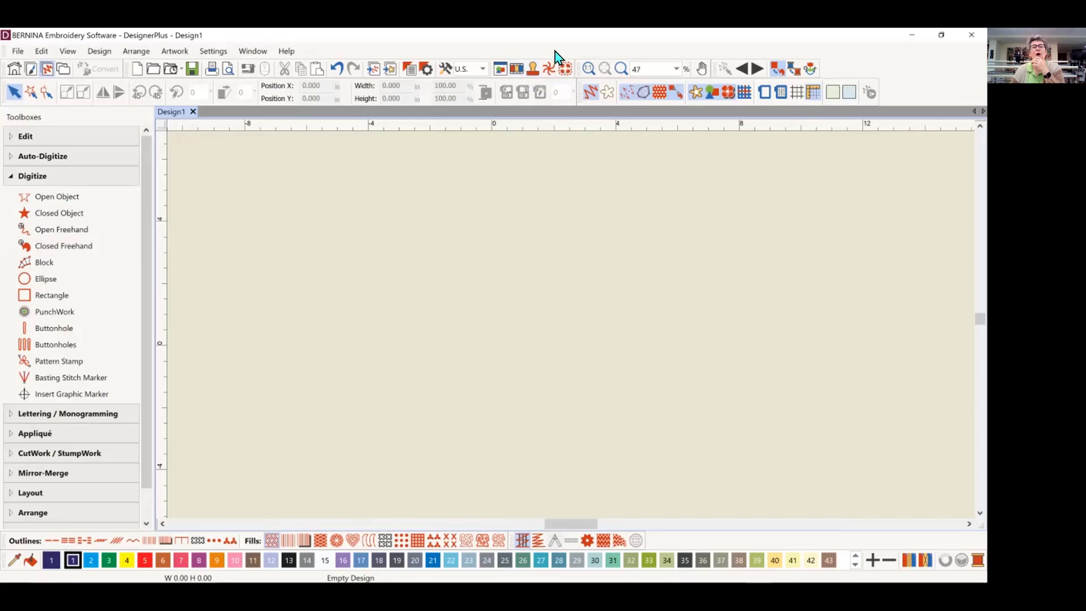
pyautogui.click(516, 68)
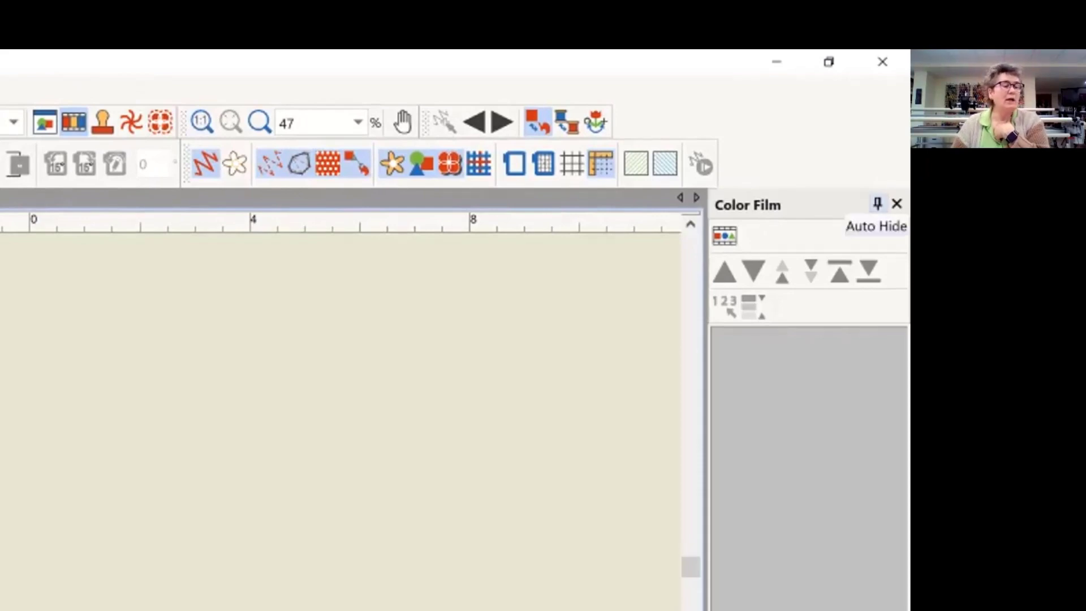
# - Collapse the Color Film docker with Auto Hide and pin it open again
pyautogui.click(877, 204)
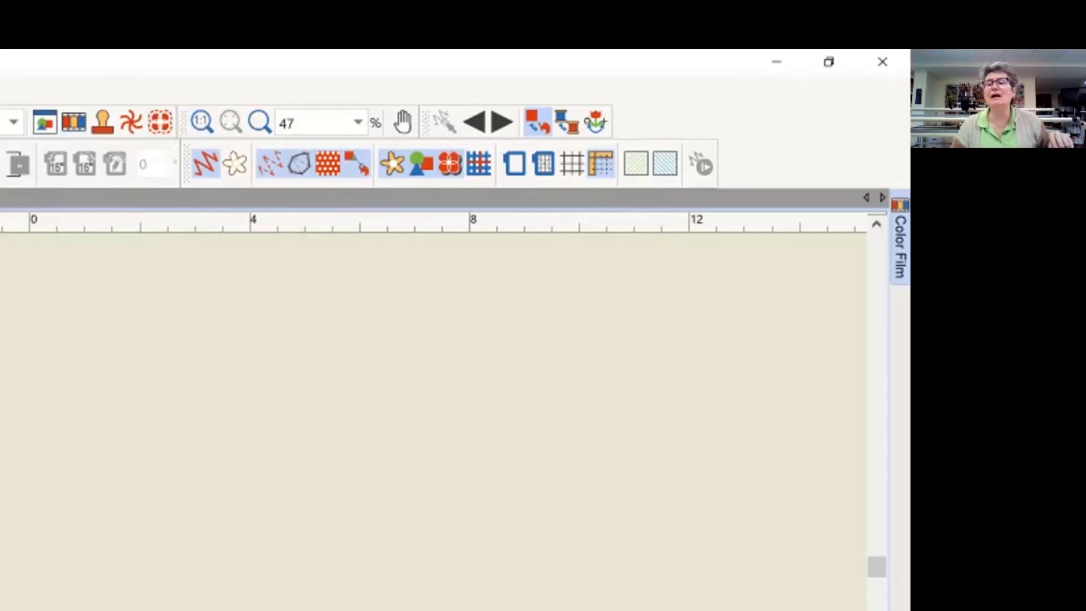
pyautogui.moveTo(900, 246)
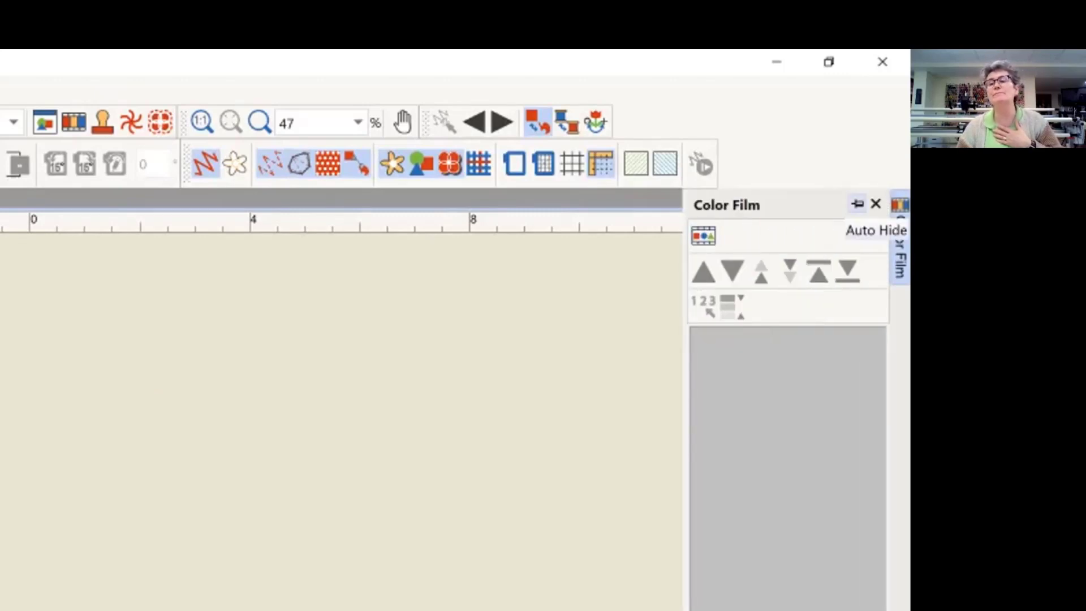
pyautogui.click(857, 203)
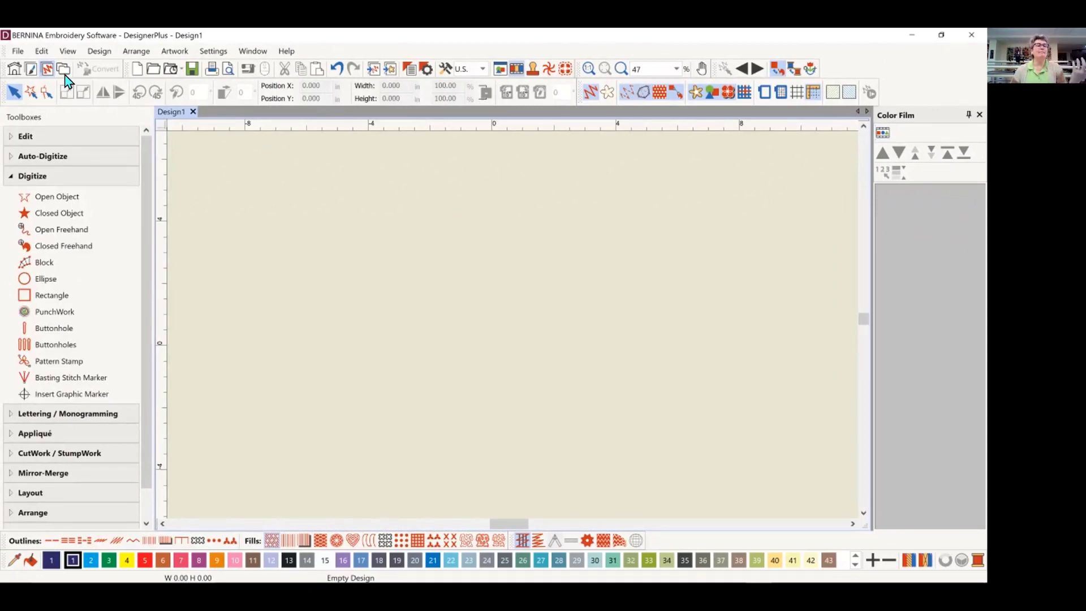
# - Review the file types offered for saving the design under another name, and leave without saving
pyautogui.click(19, 52)
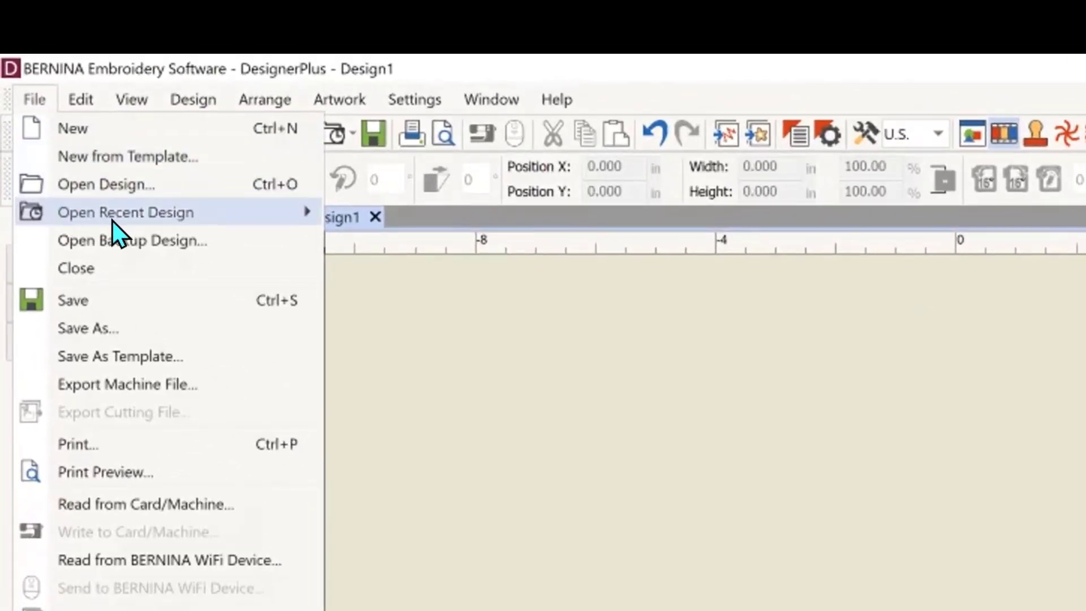
pyautogui.click(91, 332)
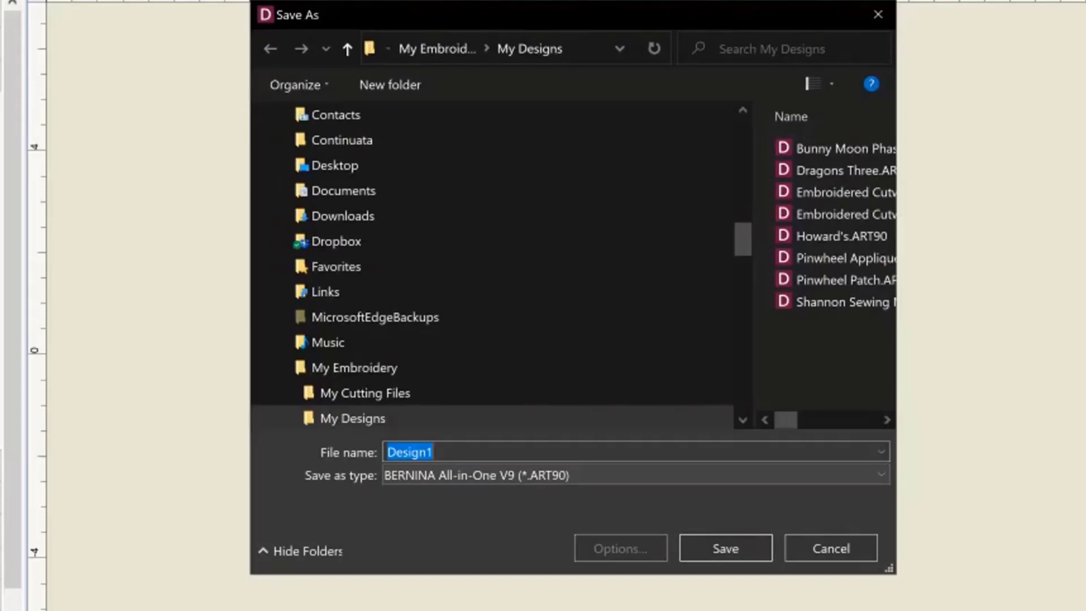
pyautogui.click(880, 475)
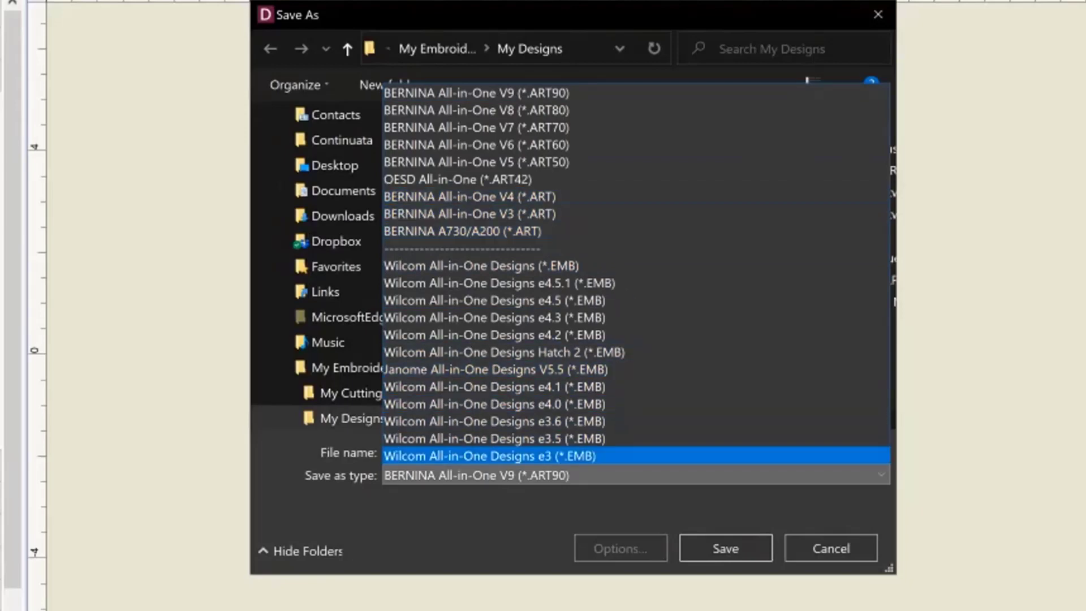
pyautogui.click(831, 548)
pyautogui.click(831, 549)
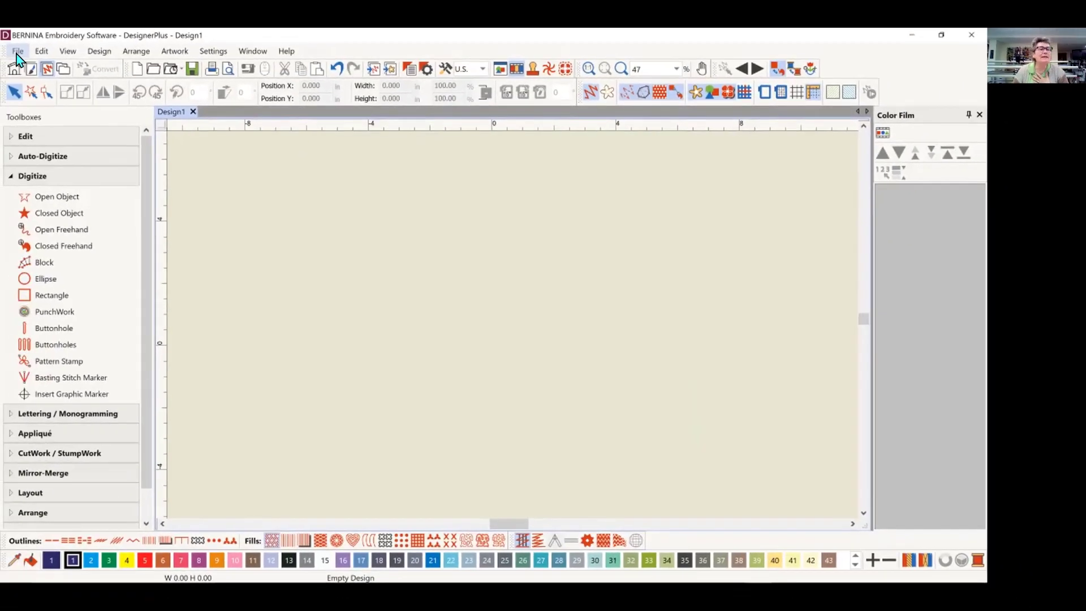
# - Review the stitch file formats available for exporting a machine file, and leave without exporting
pyautogui.click(18, 52)
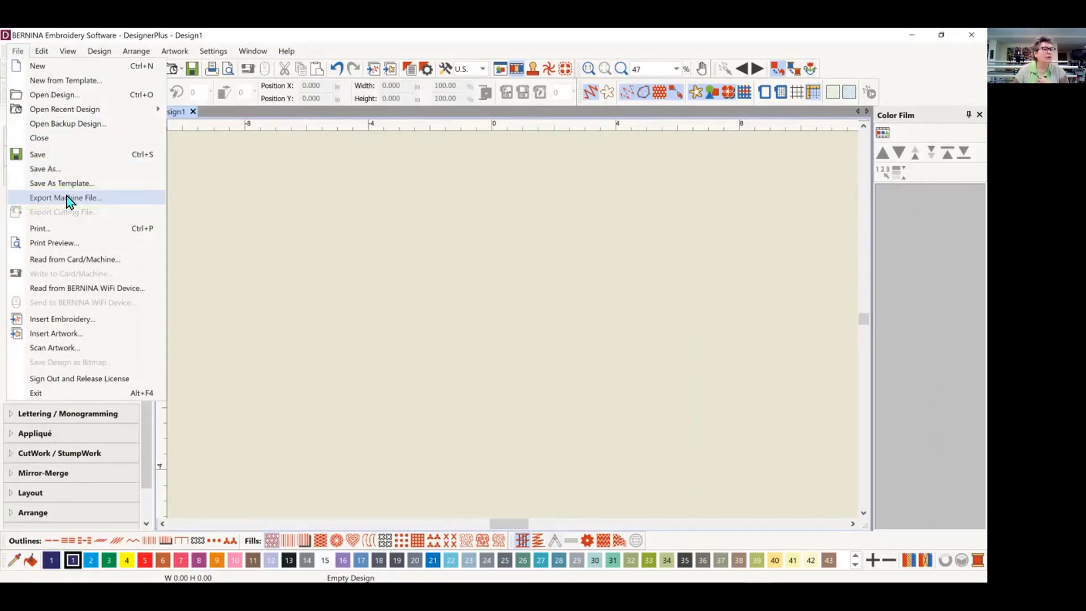
pyautogui.click(66, 199)
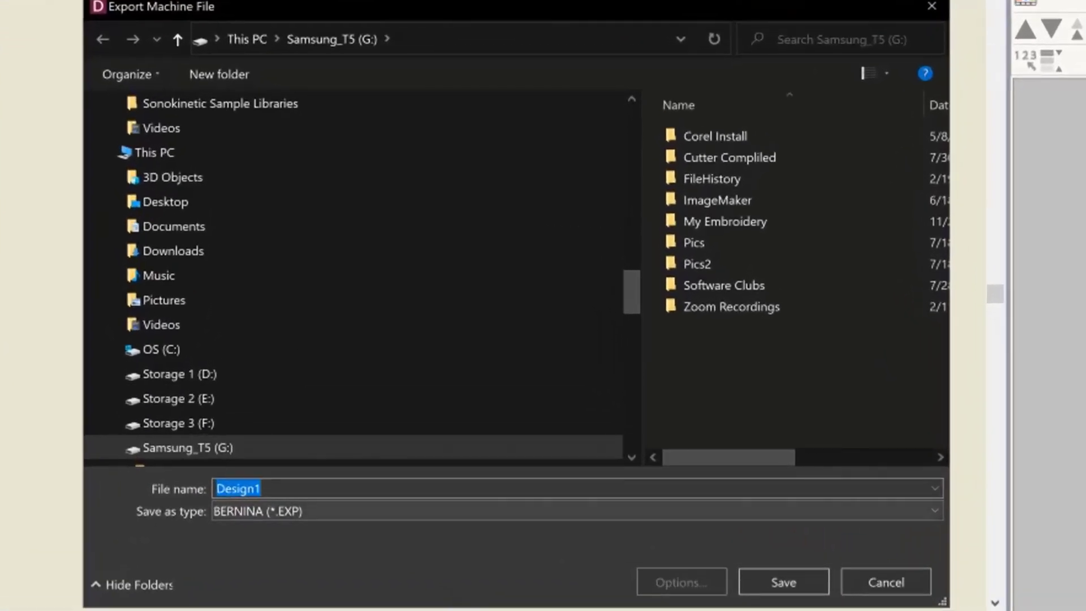
pyautogui.click(474, 510)
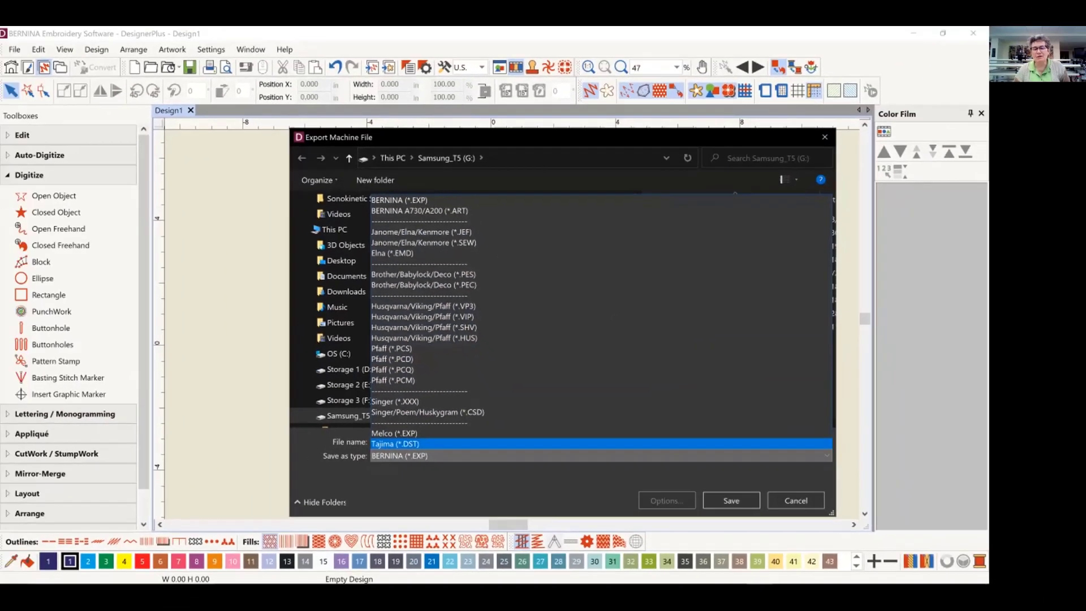
pyautogui.click(796, 501)
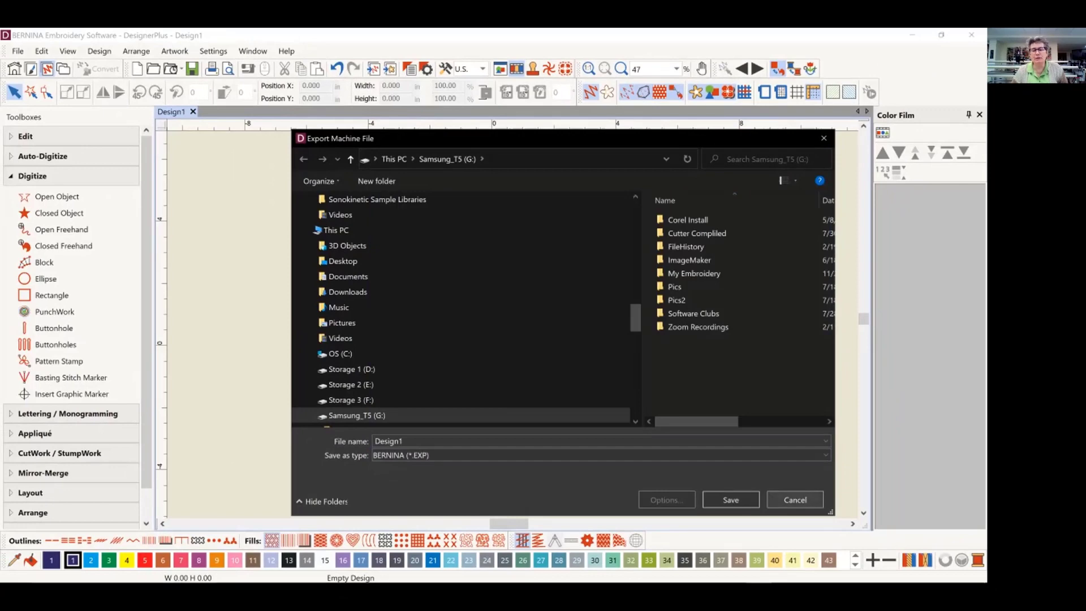
pyautogui.click(796, 500)
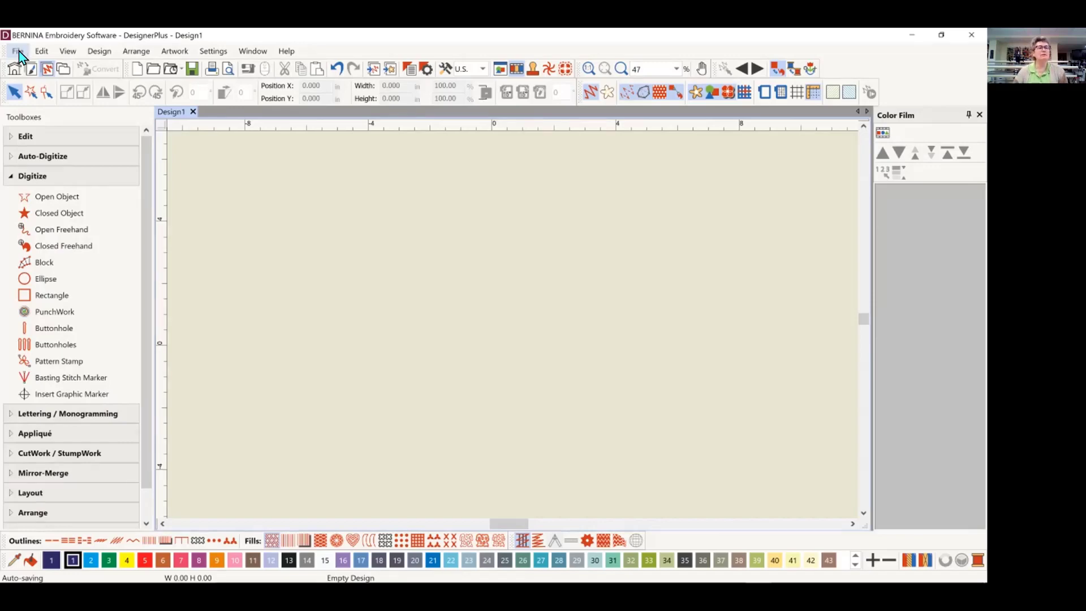
# - Choose Brother/Babylock/Deco (*.PES) as the machine file export format, and cancel the export
pyautogui.click(19, 52)
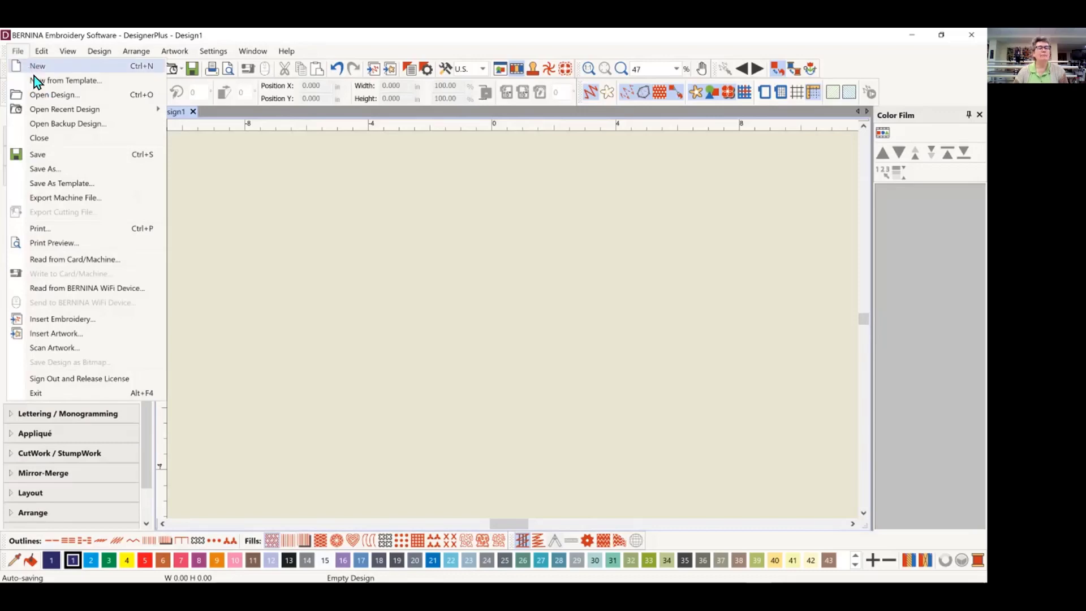
pyautogui.click(57, 198)
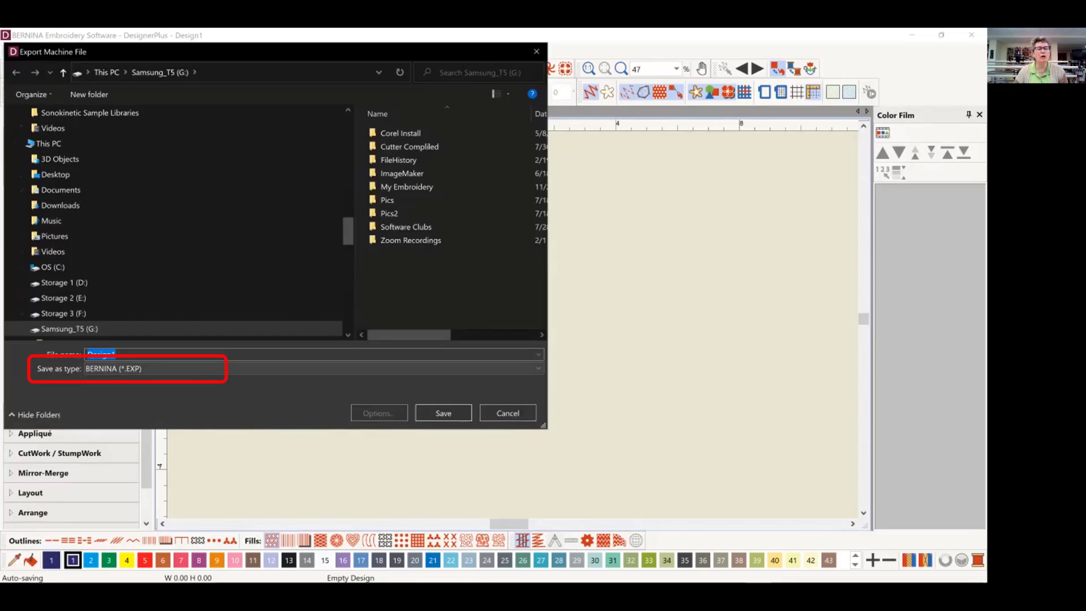
pyautogui.click(323, 368)
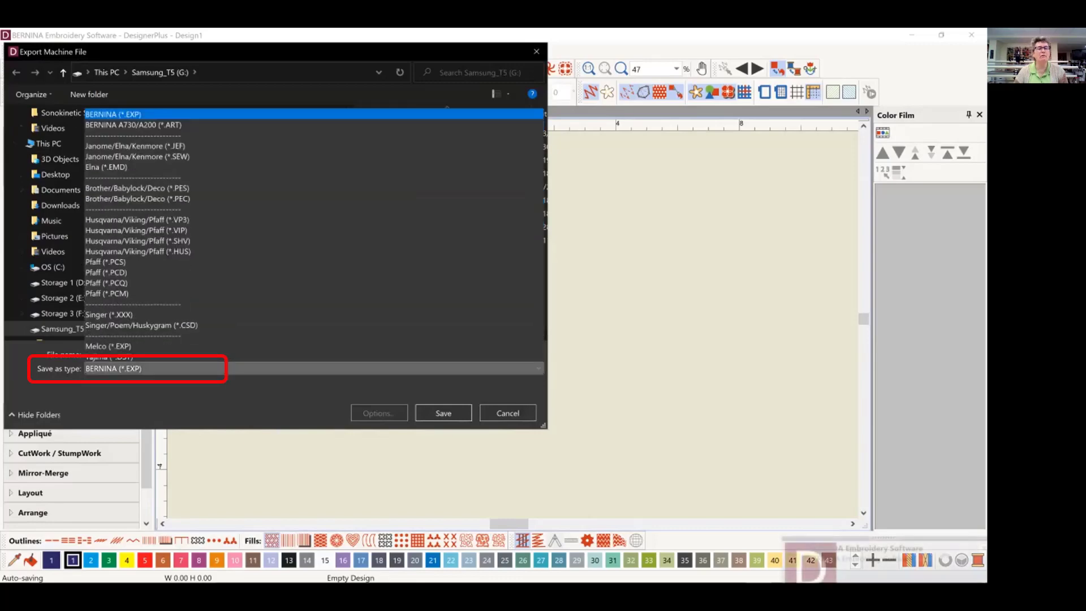
pyautogui.click(189, 190)
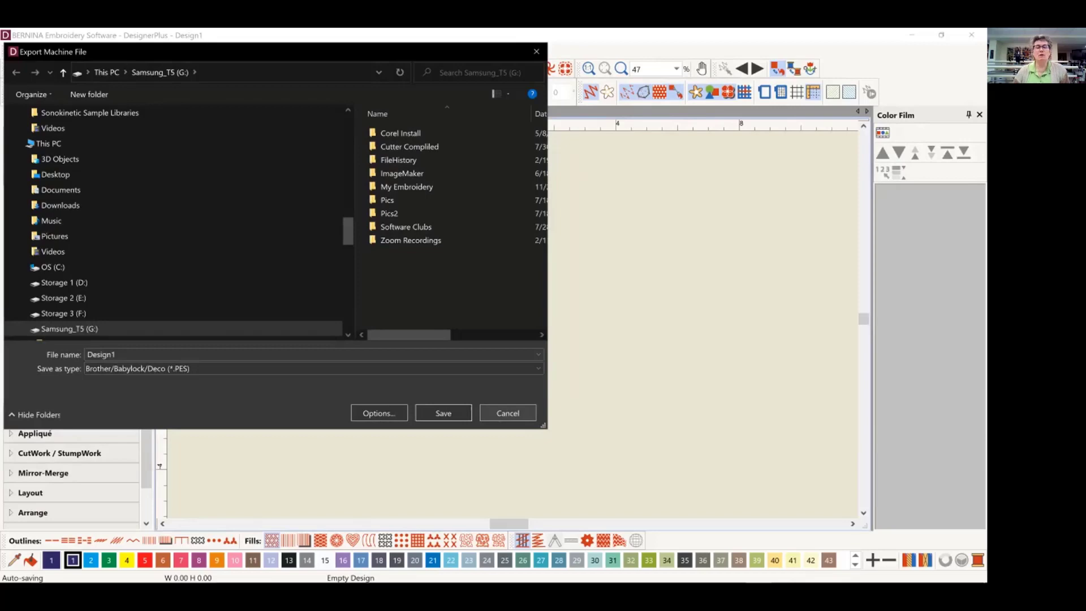
pyautogui.click(507, 413)
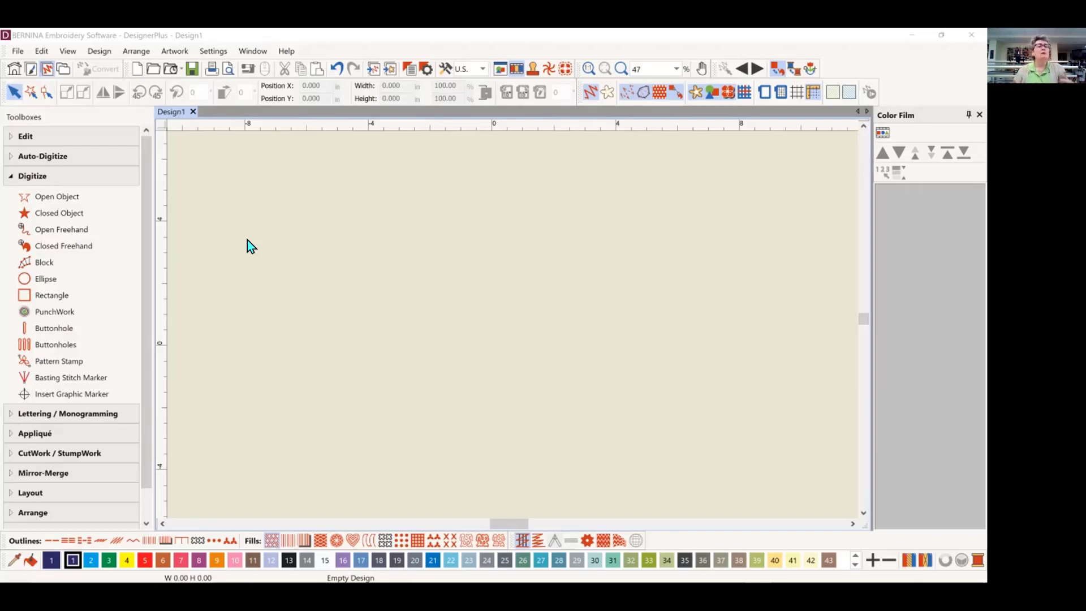
# - View the Home screen with its recent designs and return to the embroidery canvas
pyautogui.click(15, 73)
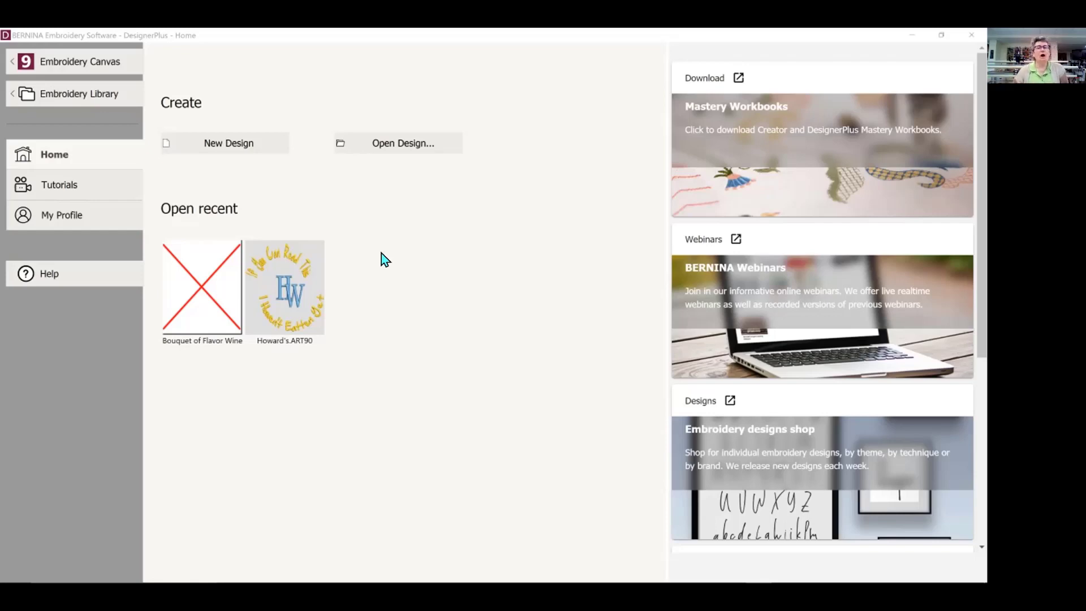
pyautogui.click(81, 67)
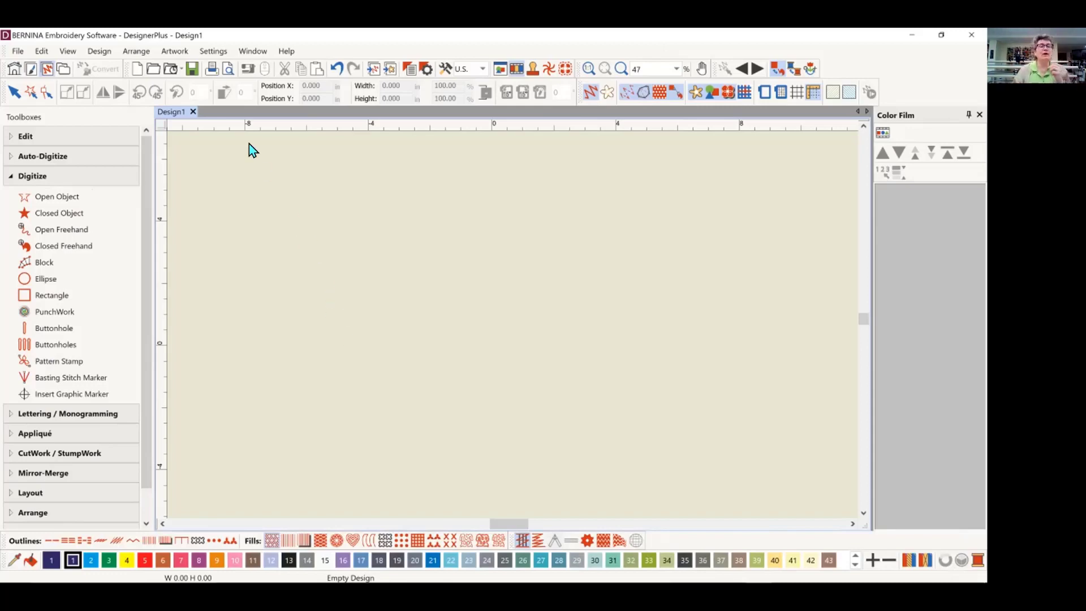
# - Review the General options for auto-save, toolbars, start screen, font list and digitizing behavior, and accept them
pyautogui.click(211, 53)
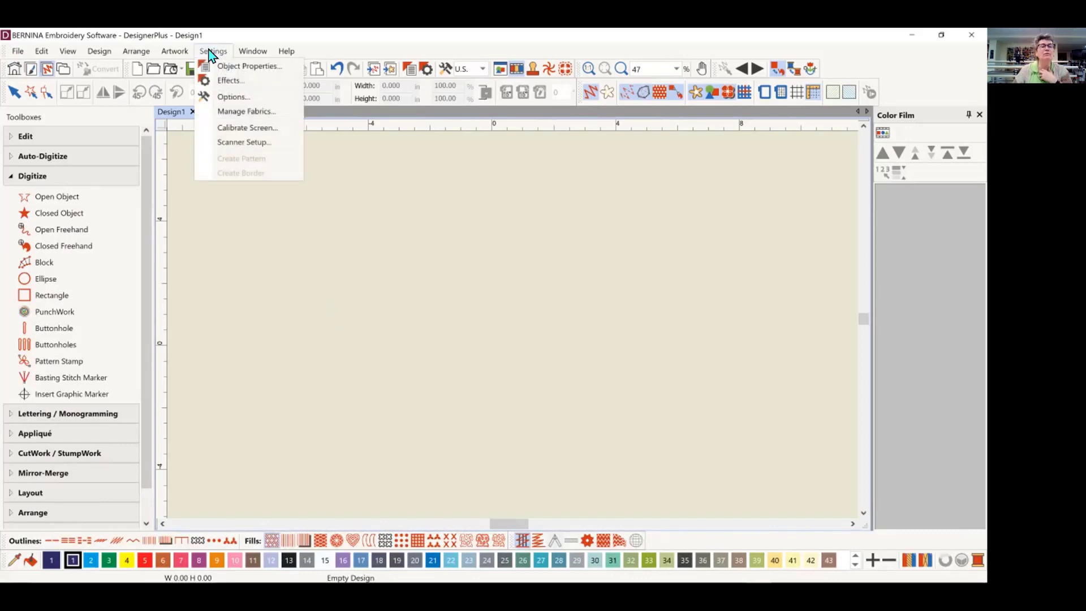
pyautogui.click(227, 100)
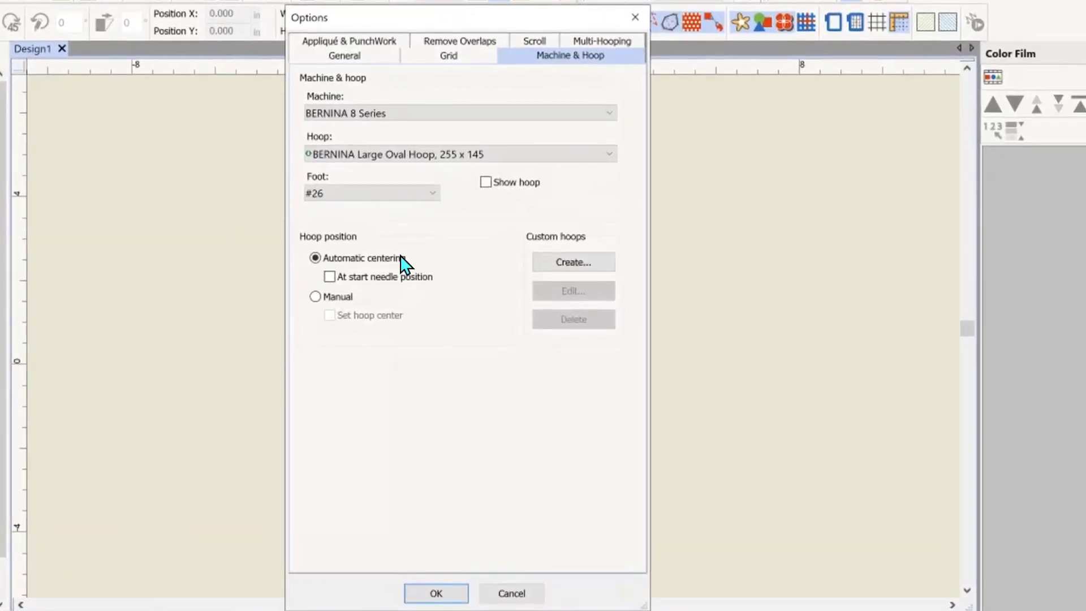
pyautogui.click(357, 65)
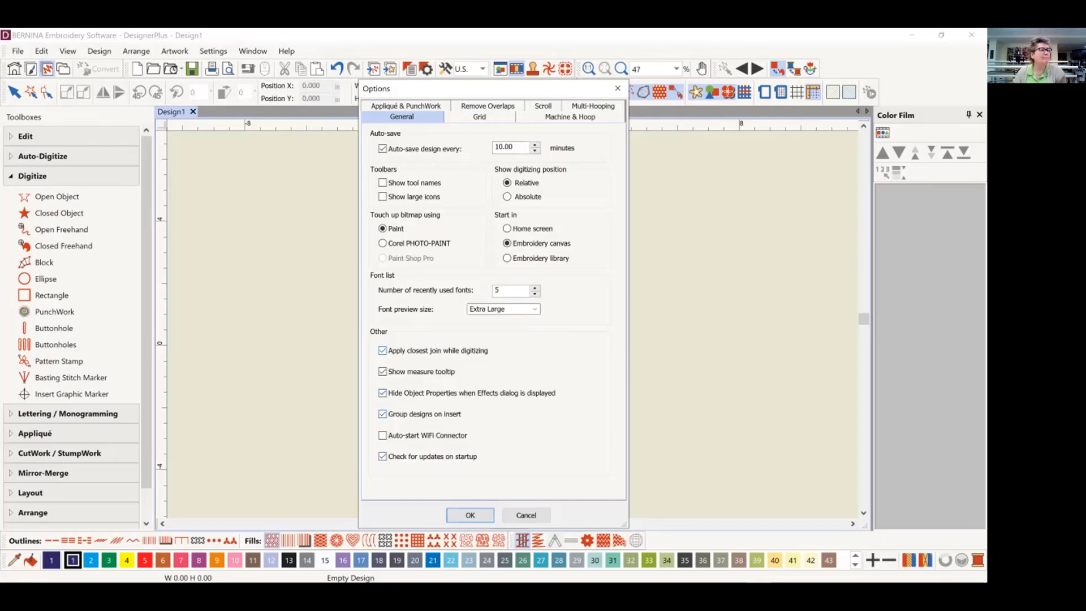
pyautogui.press('Return')
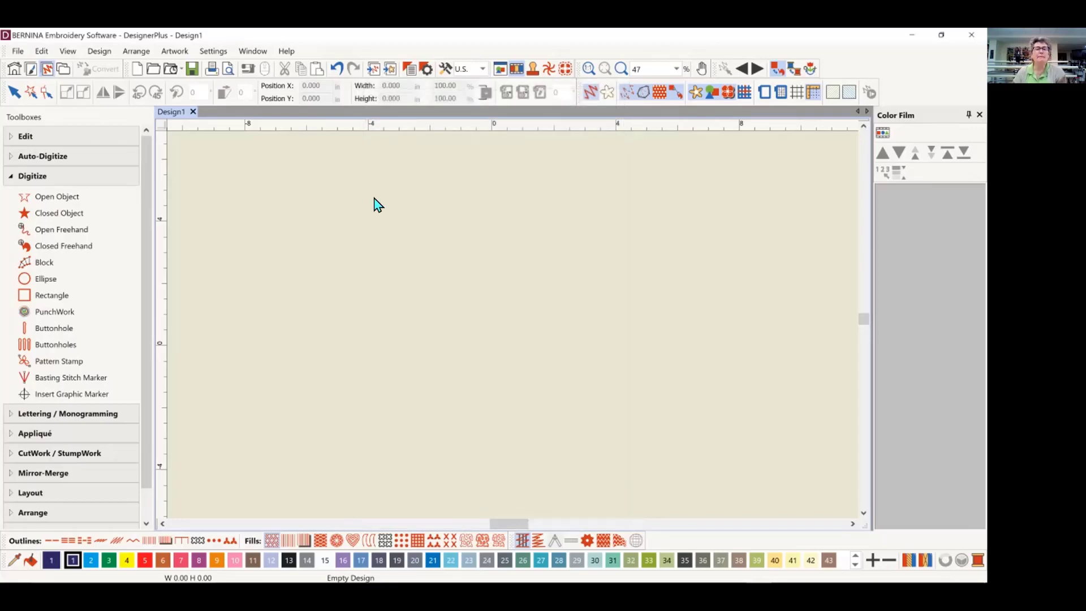
# - Check the installed version of the embroidery software in its About information
pyautogui.click(287, 52)
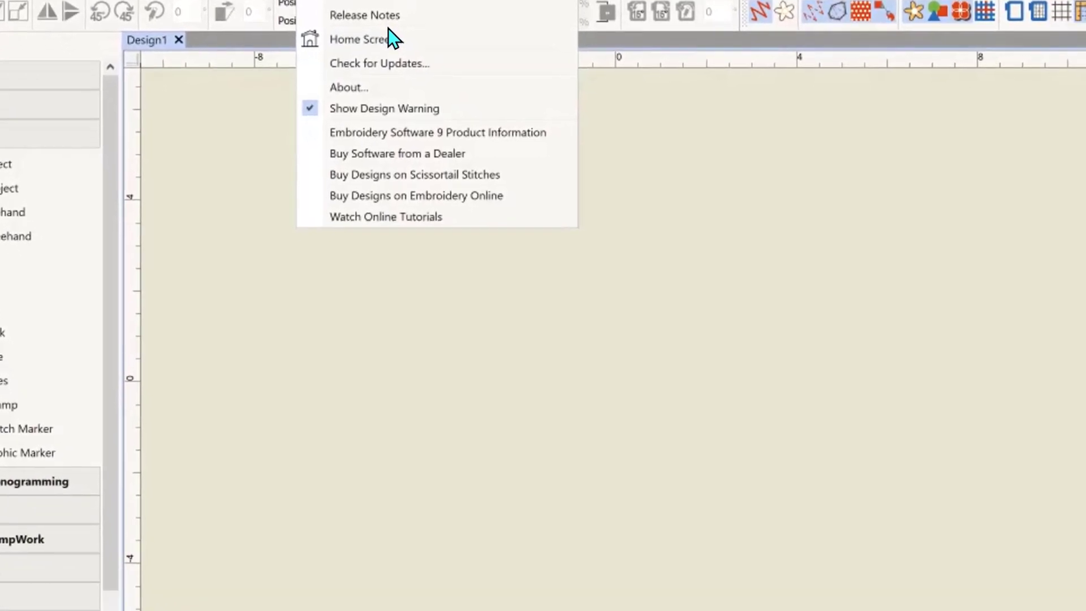
pyautogui.click(355, 88)
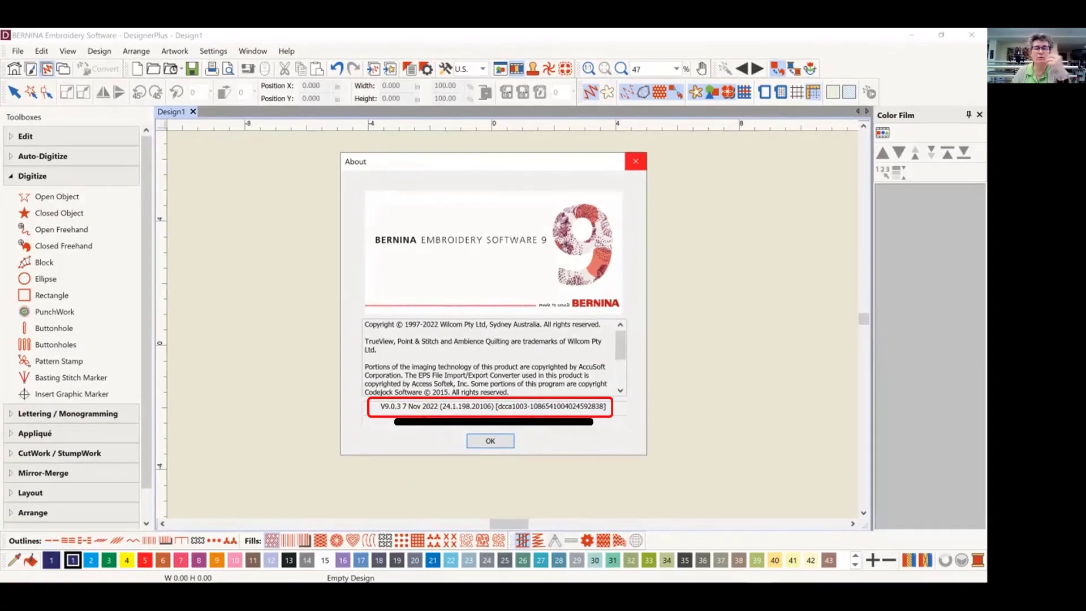
pyautogui.click(636, 161)
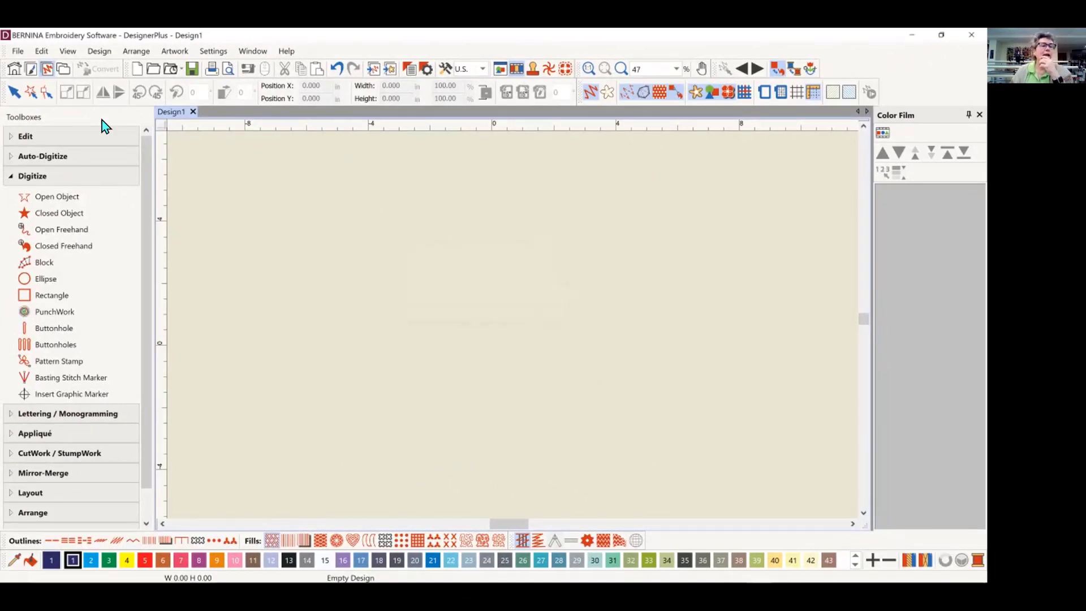
# - Save the current setup in the TEMPLATE folder as a BERNINA Template V9.0, named with the owner's first name followed by "Abbi-Normal"
pyautogui.click(18, 52)
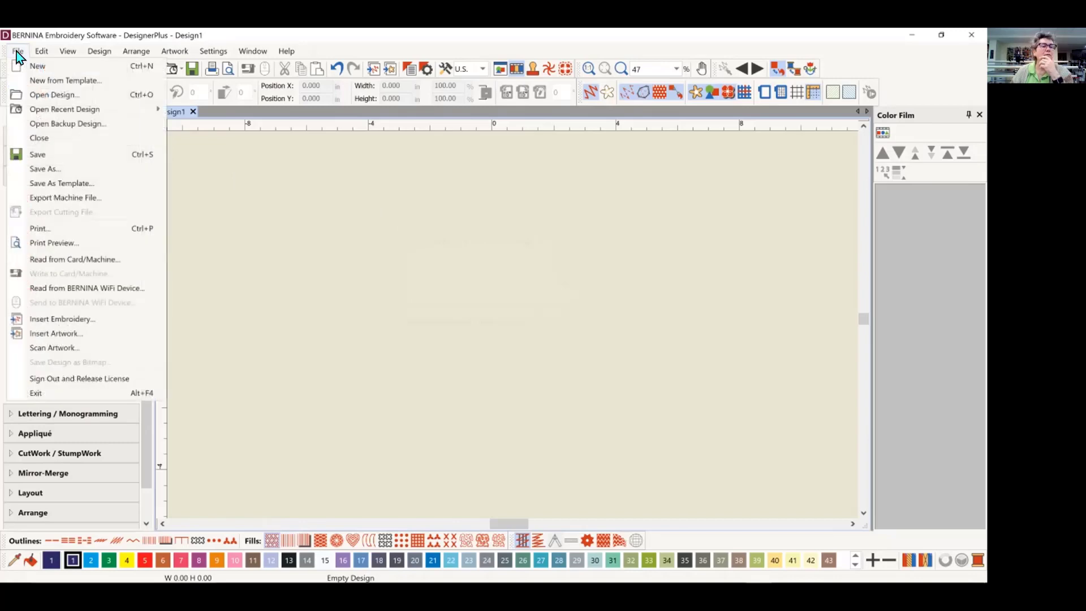
pyautogui.click(76, 186)
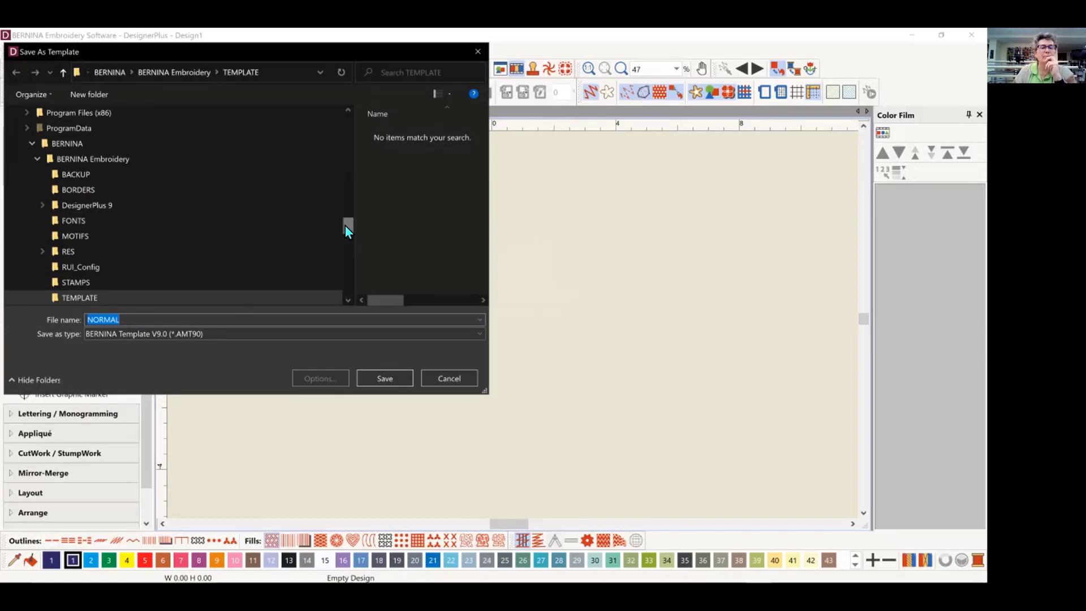
pyautogui.moveTo(347, 225); pyautogui.dragTo(347, 229)
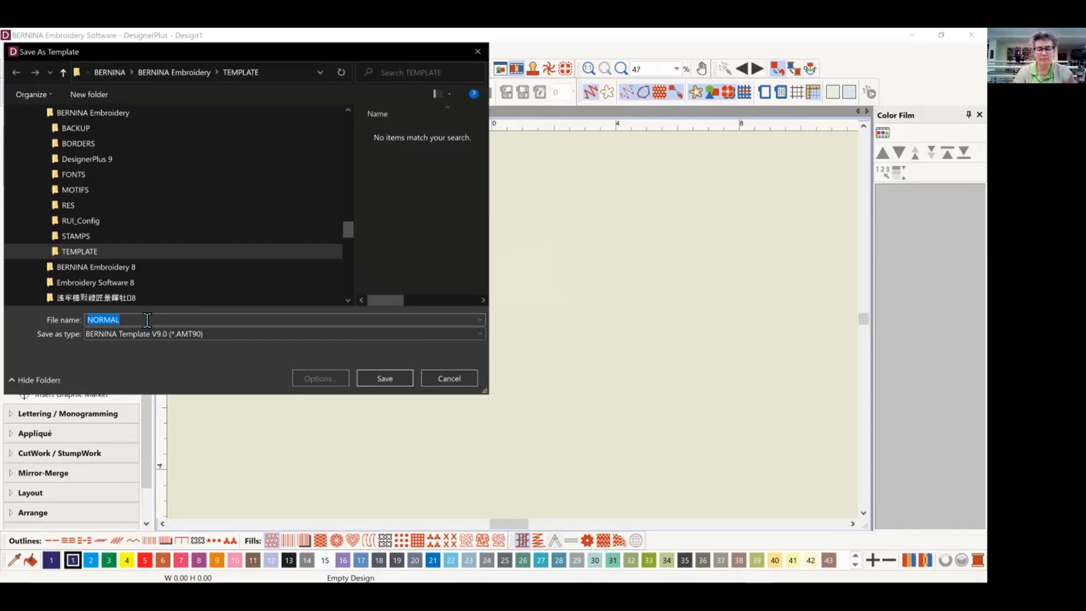
pyautogui.write('S')
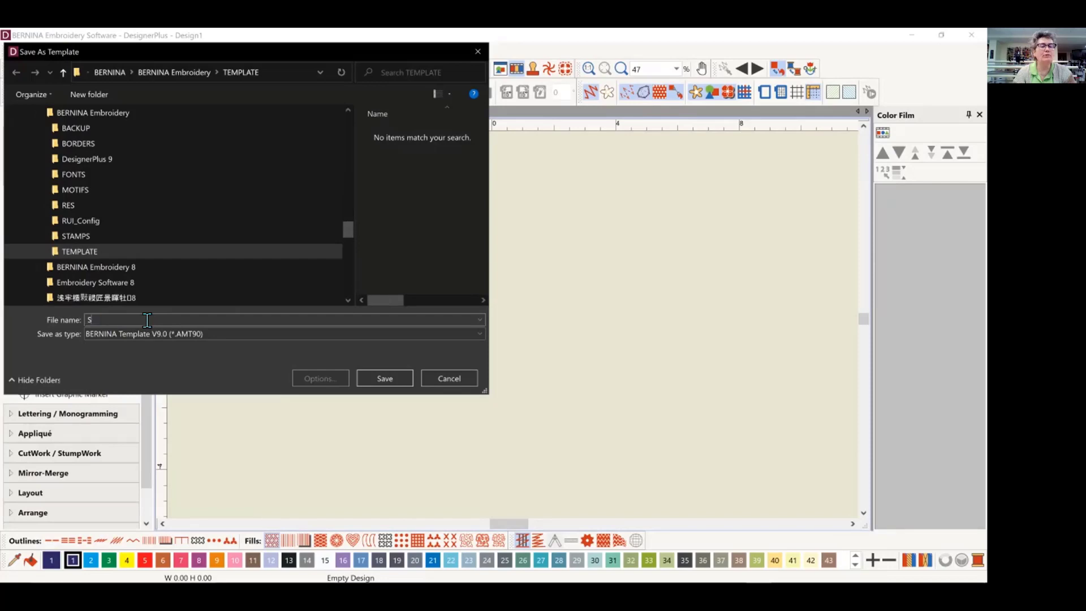
pyautogui.write('hannon')
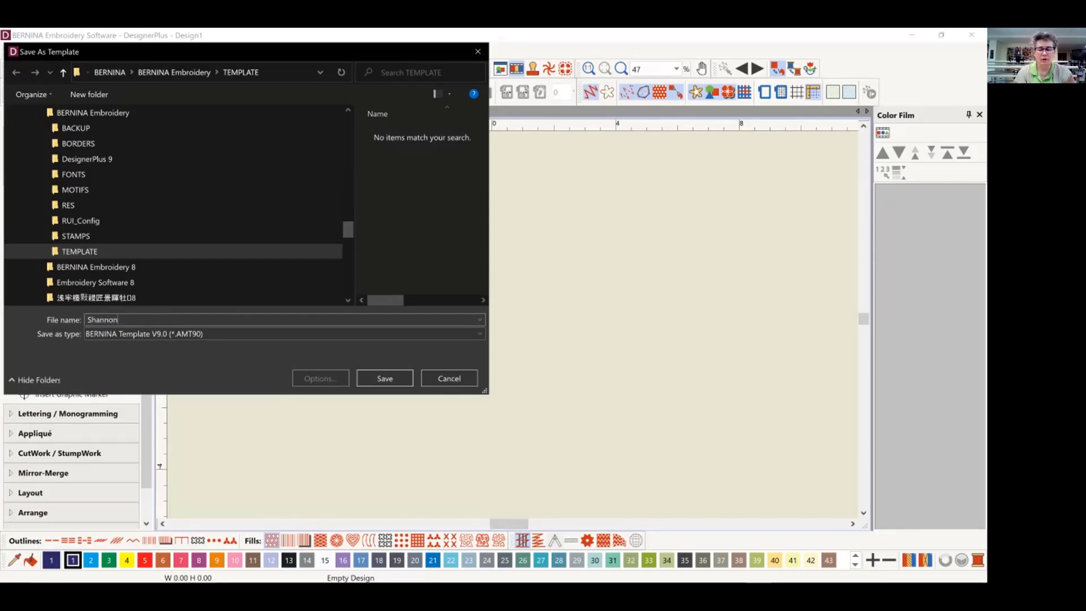
pyautogui.write("'s Abbi-Normal")
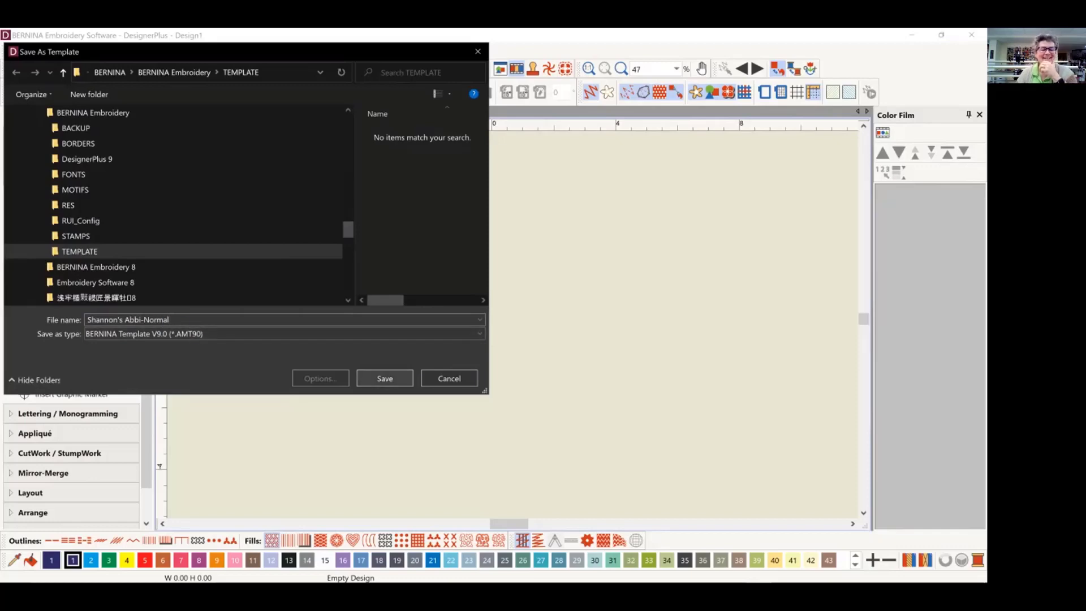
pyautogui.press('Return')
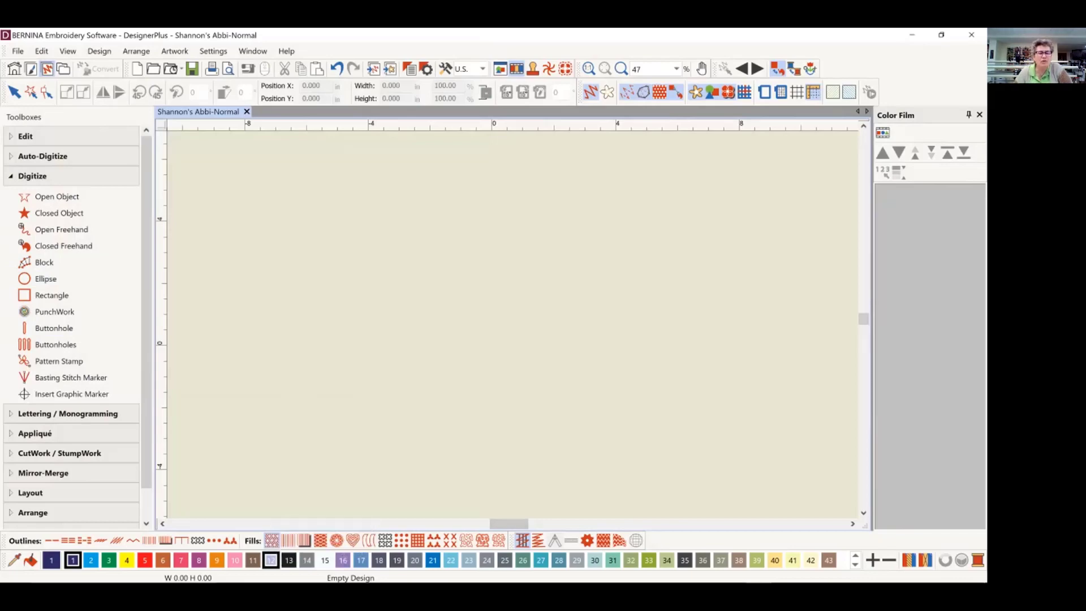
# - Create a new design from the NORMAL.AMT90 (factory default) template without using fabric settings
pyautogui.click(19, 52)
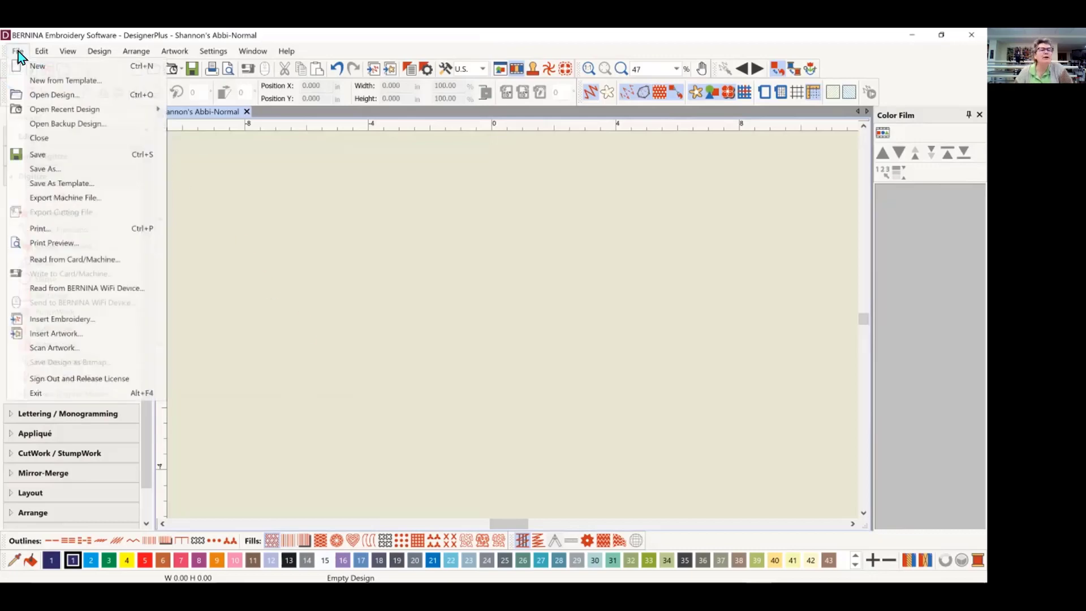
pyautogui.click(56, 83)
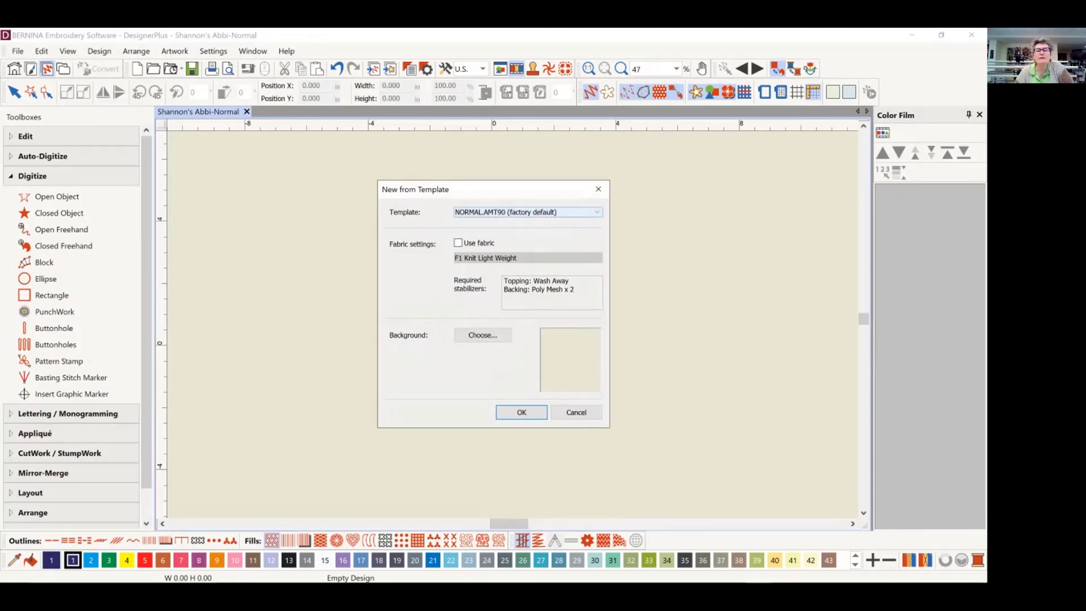
pyautogui.click(560, 212)
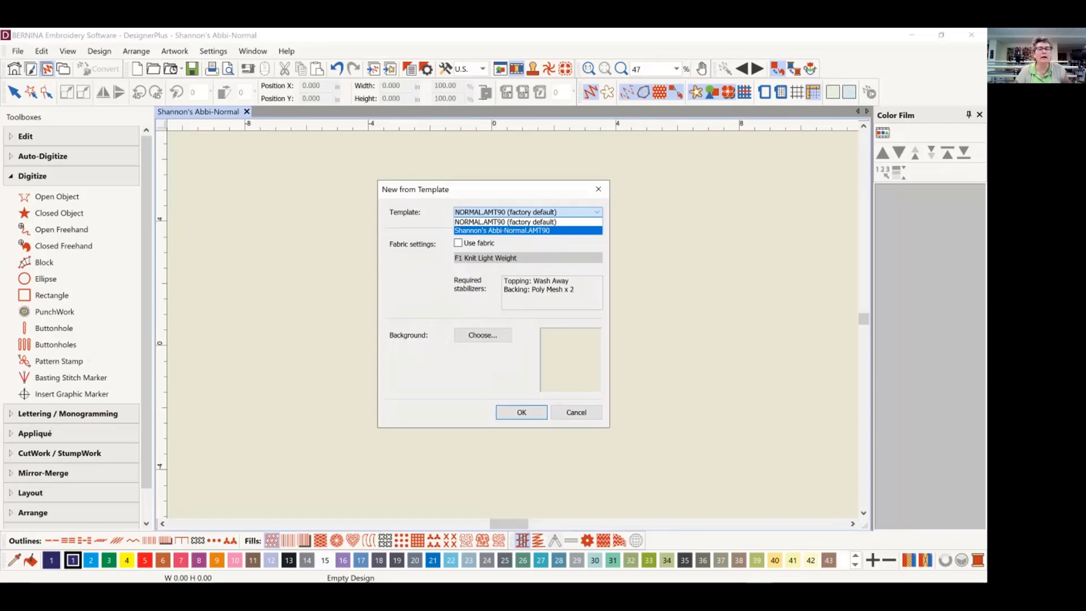
pyautogui.click(478, 225)
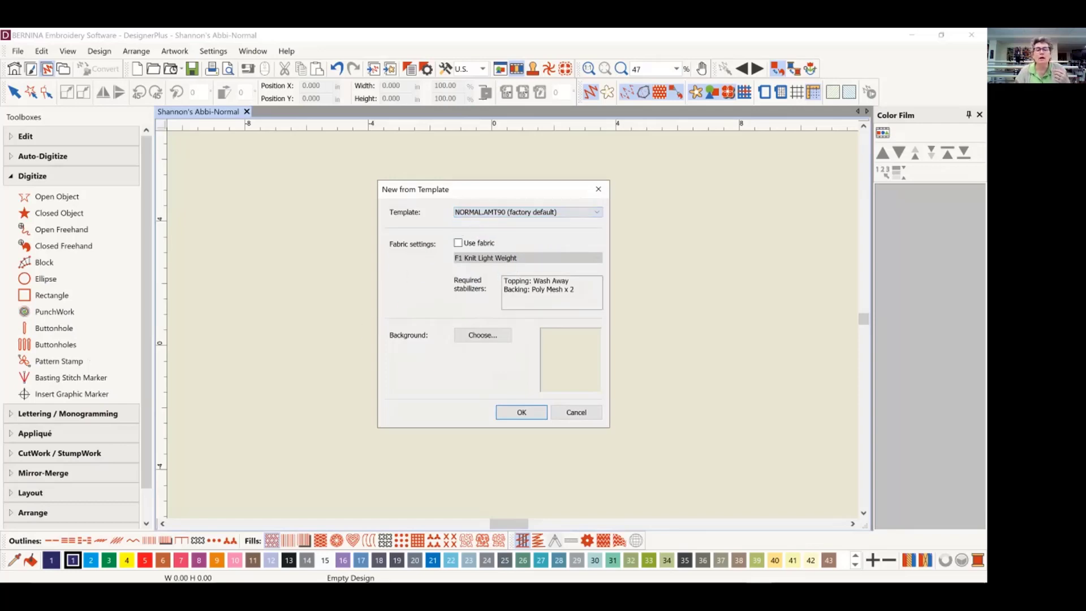
pyautogui.click(522, 412)
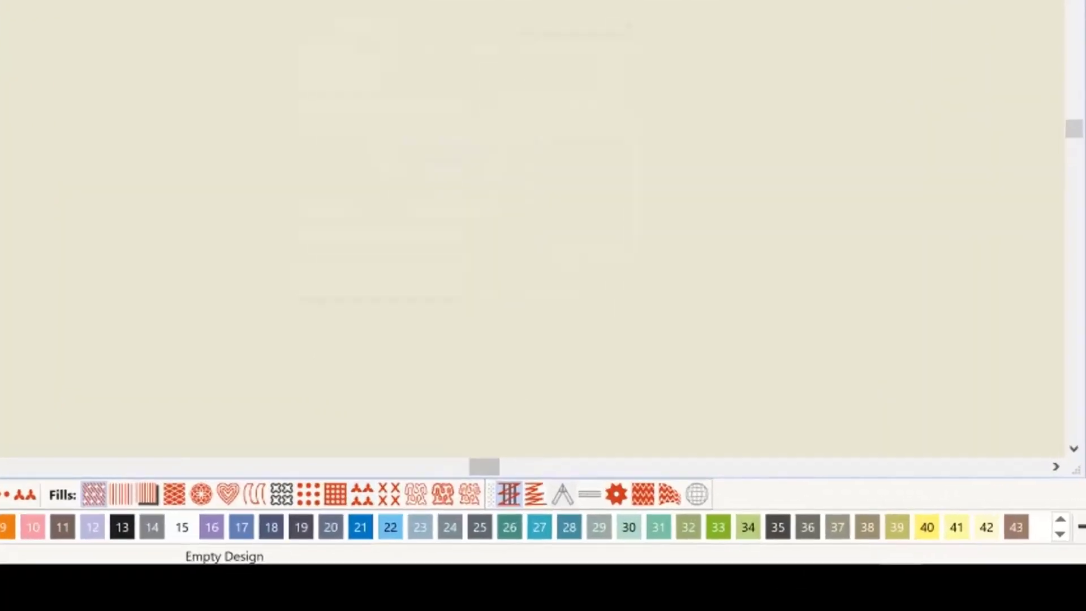
pyautogui.click(431, 559)
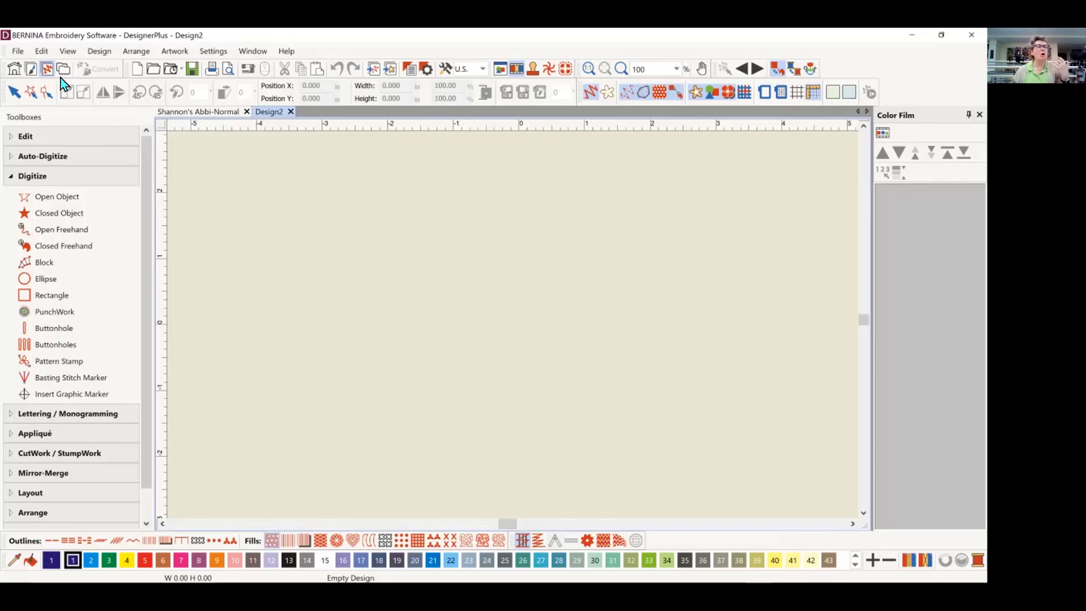
# - Review the templates available for starting a new design, and cancel without creating one
pyautogui.click(22, 50)
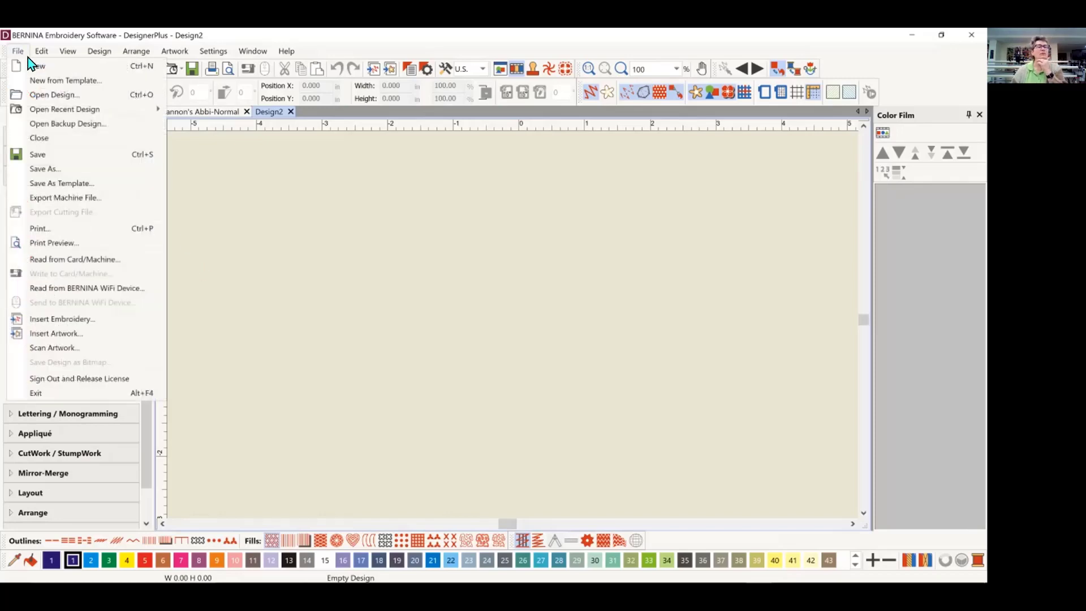
pyautogui.click(47, 82)
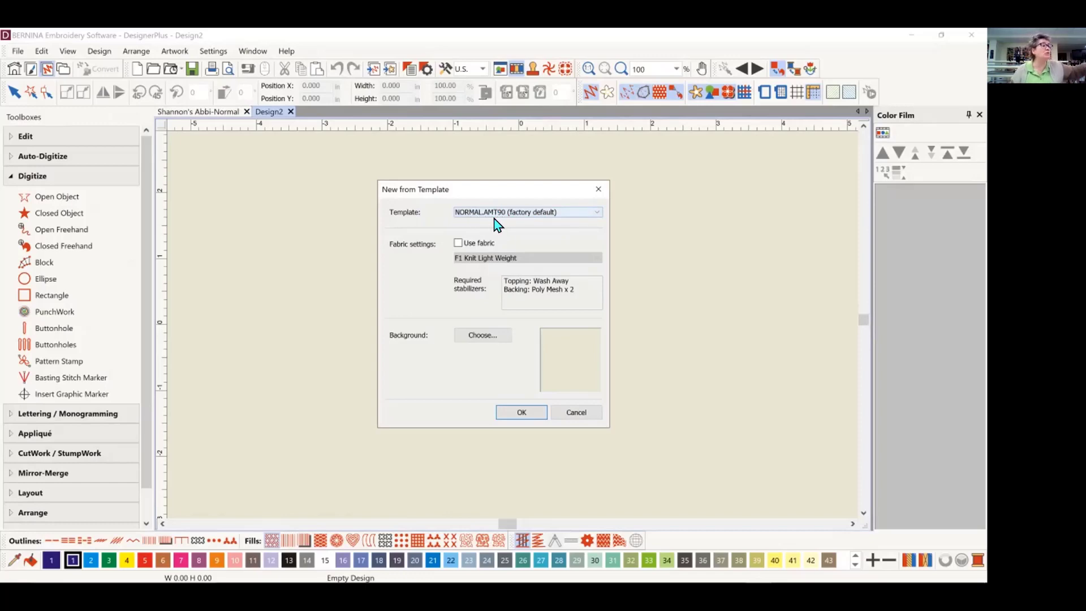
pyautogui.click(529, 212)
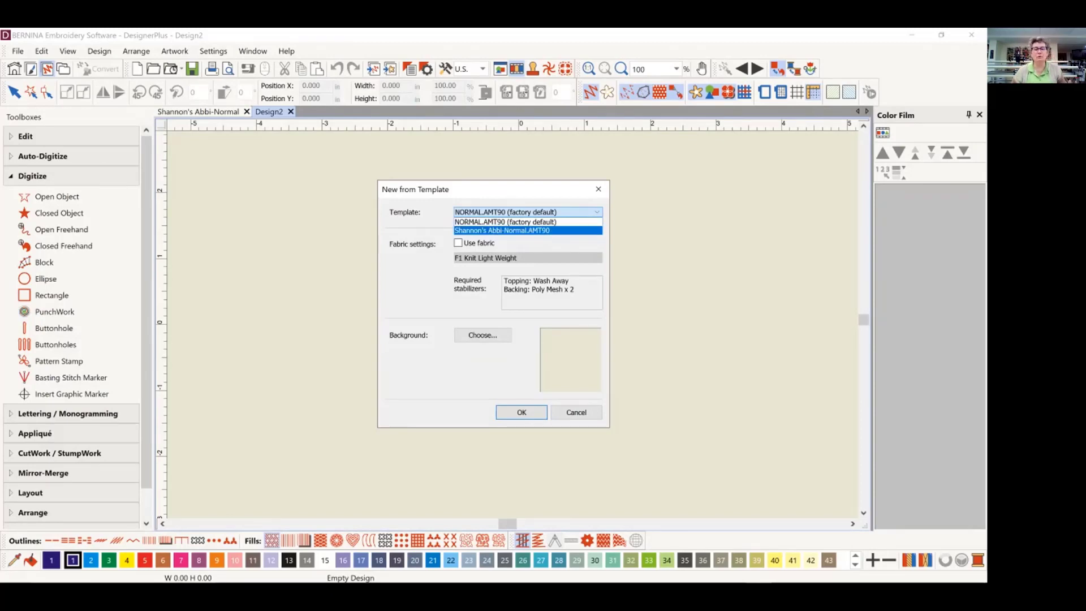
pyautogui.click(576, 413)
pyautogui.click(575, 412)
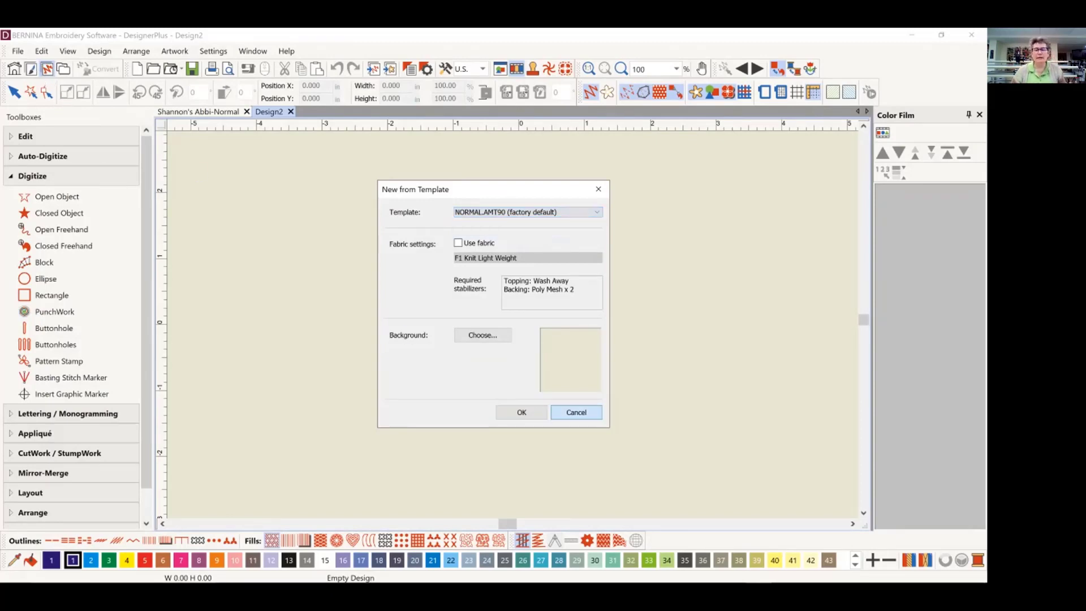
pyautogui.click(18, 51)
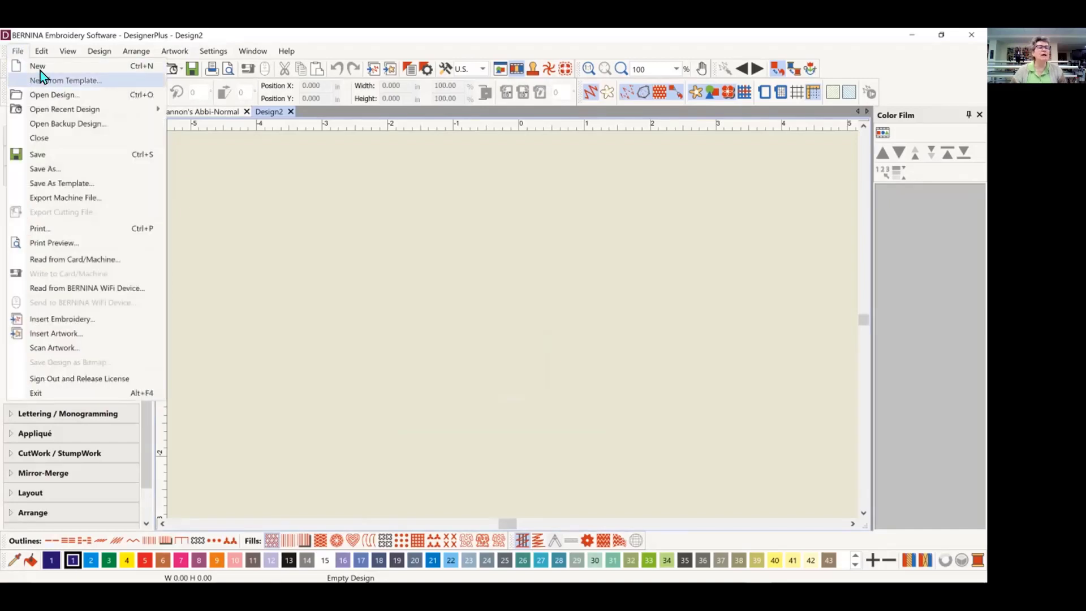
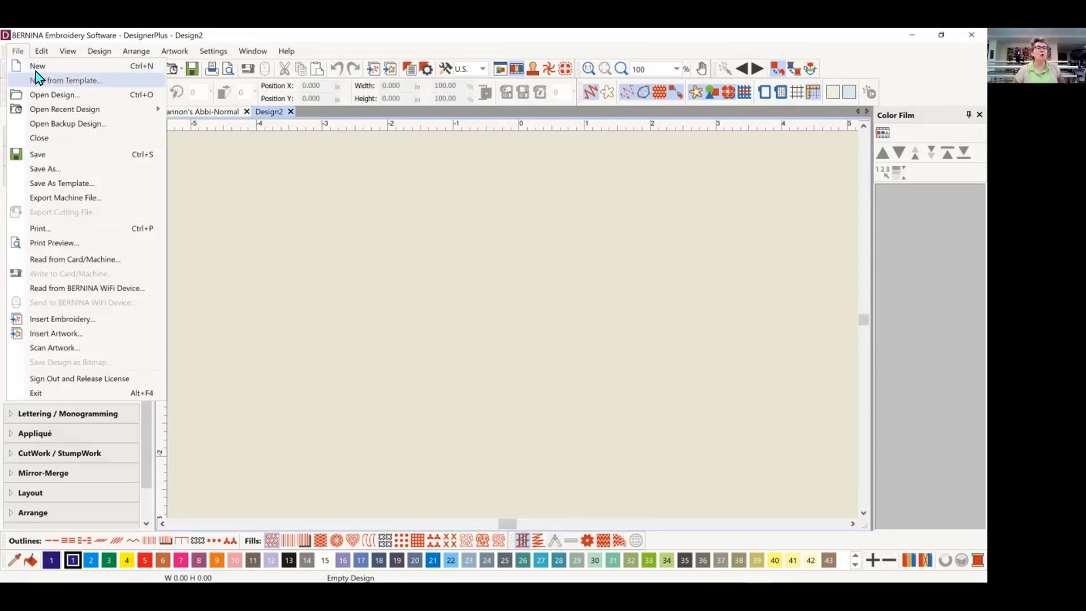
pyautogui.click(325, 245)
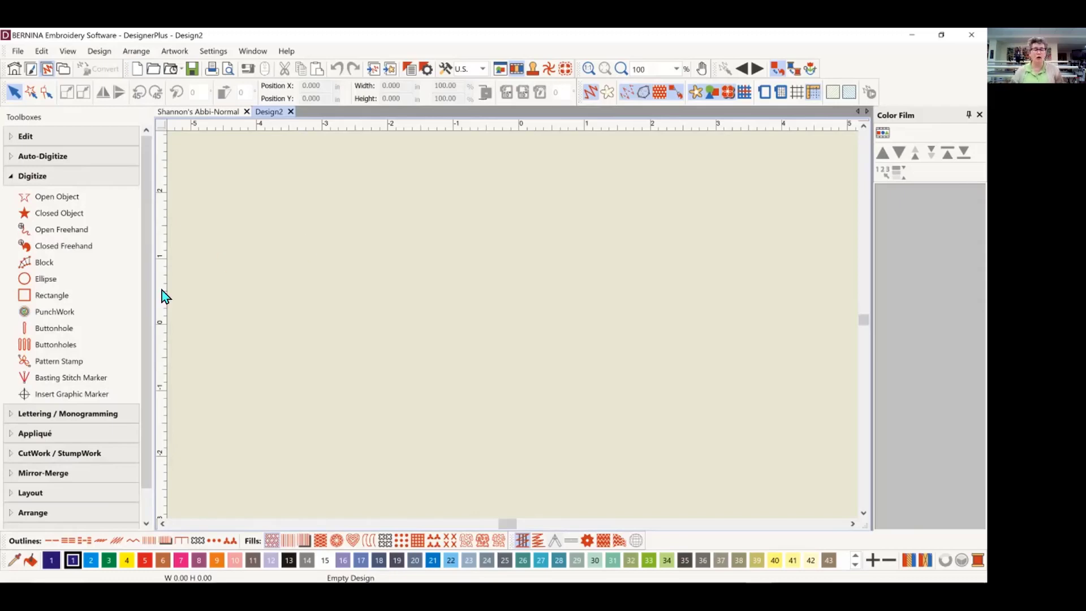
pyautogui.moveTo(283, 580)
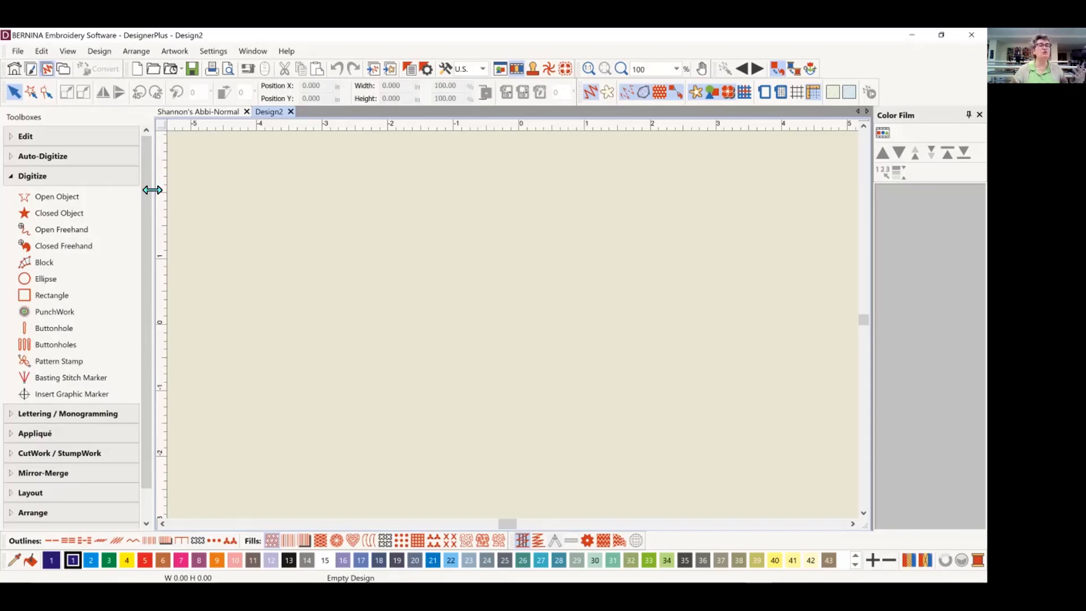
pyautogui.click(18, 51)
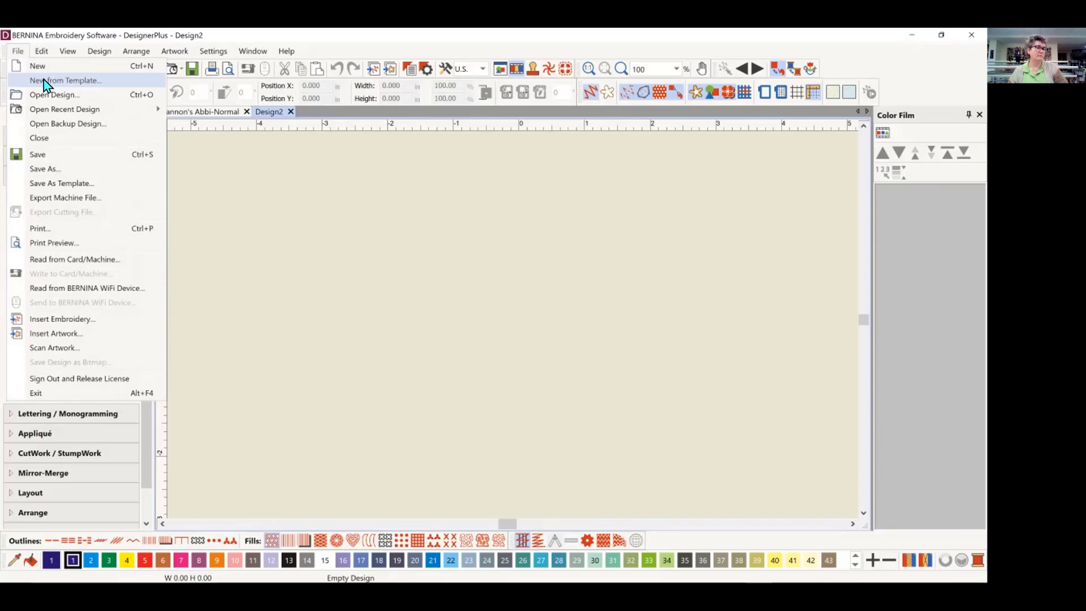
pyautogui.click(384, 227)
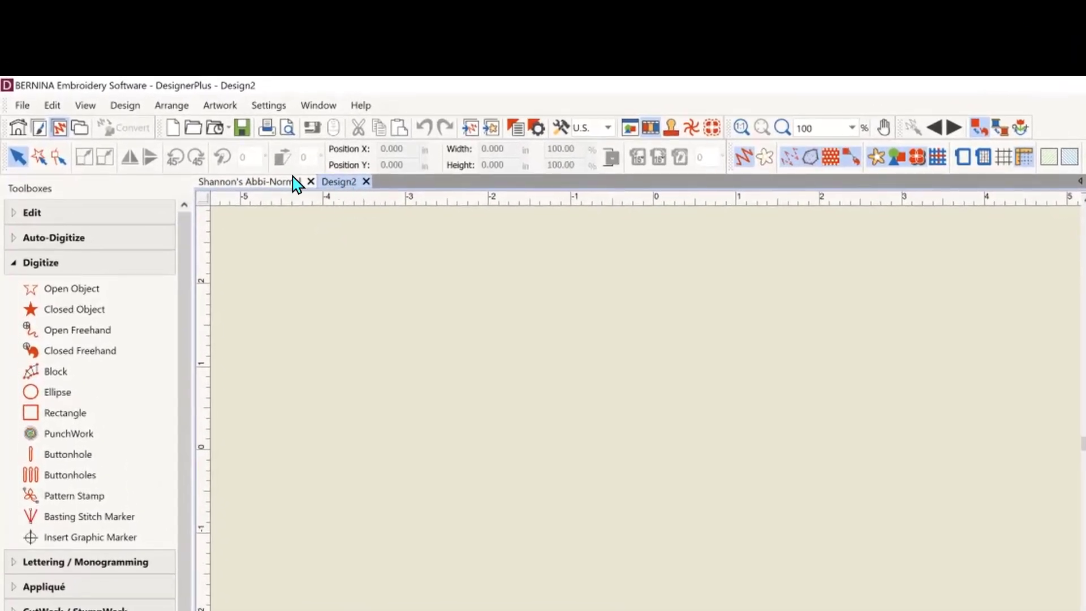
# - Create a new blank design and switch back to the open Design2 canvas
pyautogui.click(173, 130)
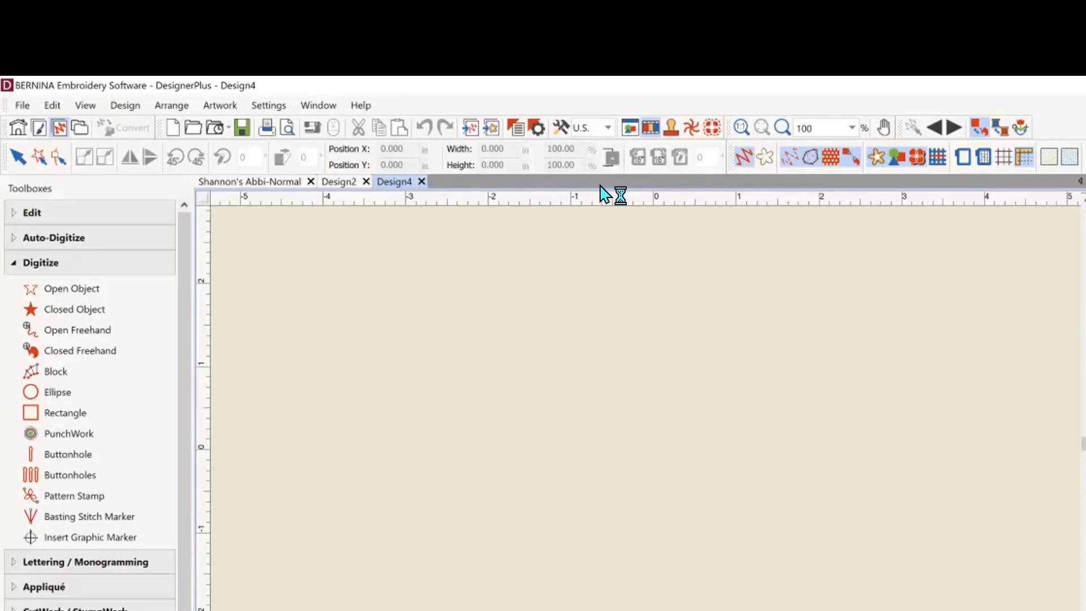
pyautogui.click(288, 187)
pyautogui.click(347, 183)
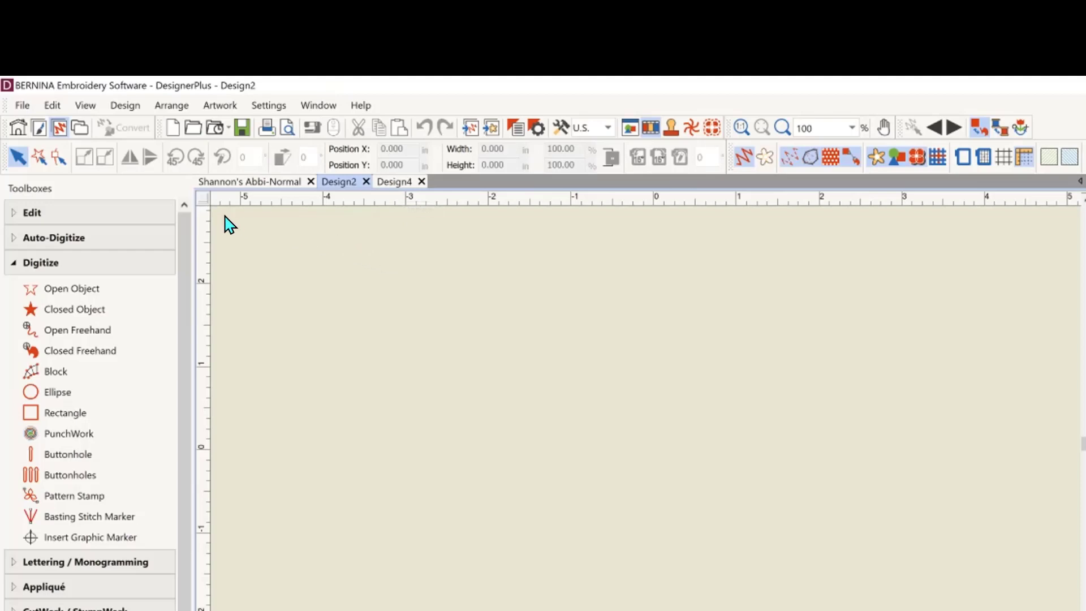
# - Open "Bouquet of Flavor Wine Glass.pes" from the You Should Know Class folder, accepting the non-native design notice
pyautogui.click(21, 109)
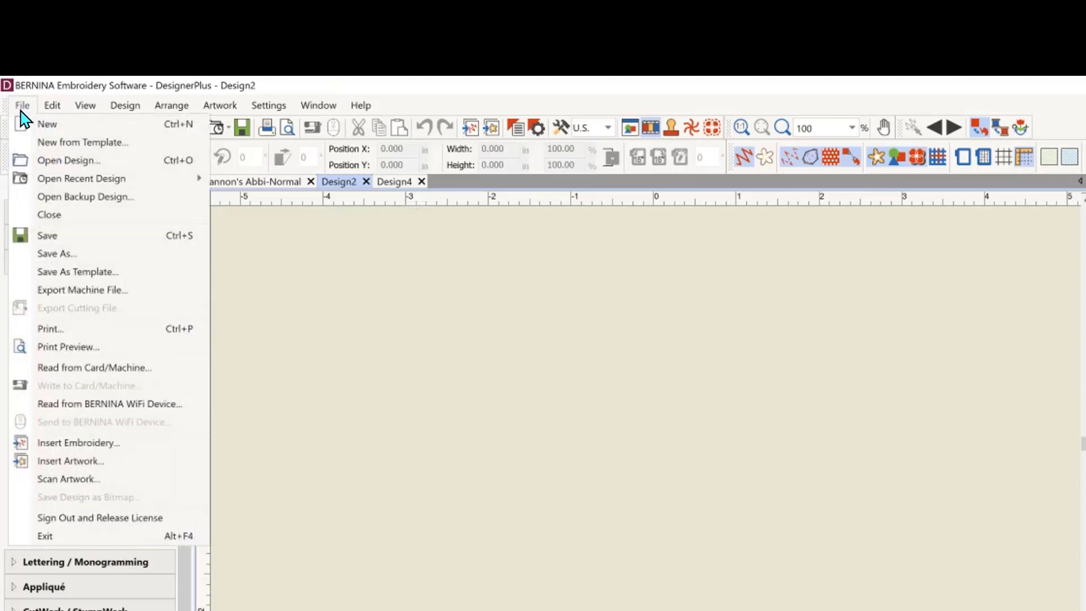
pyautogui.click(75, 163)
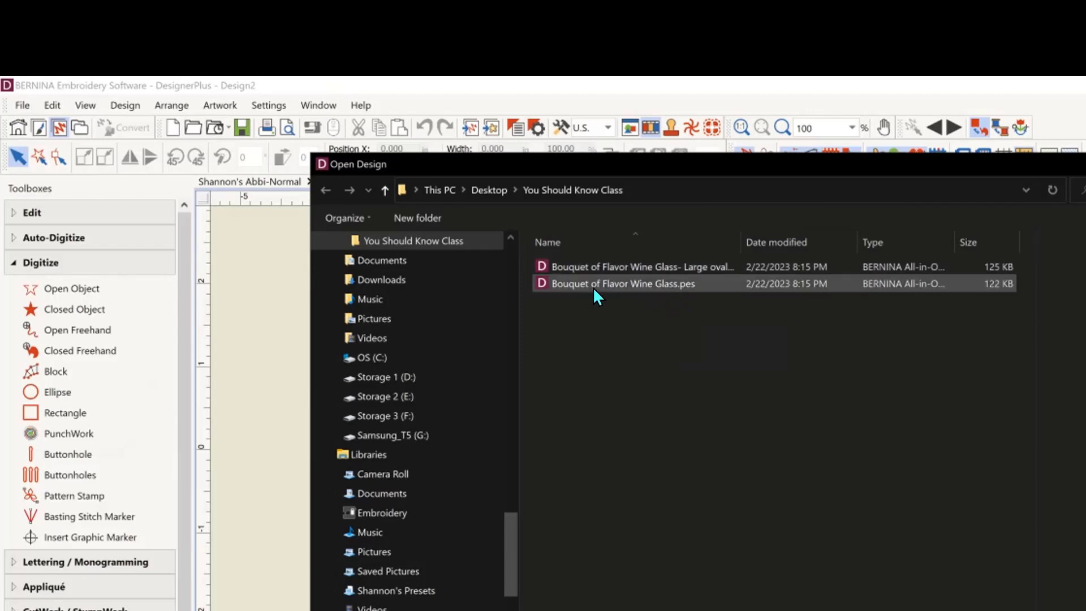
pyautogui.click(643, 283)
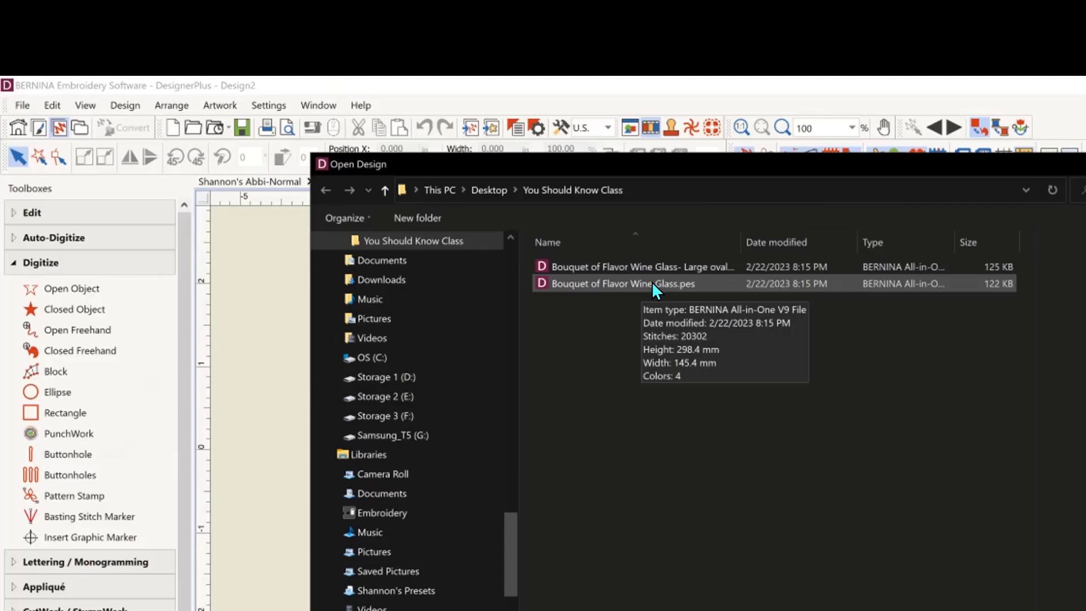
pyautogui.doubleClick(652, 282)
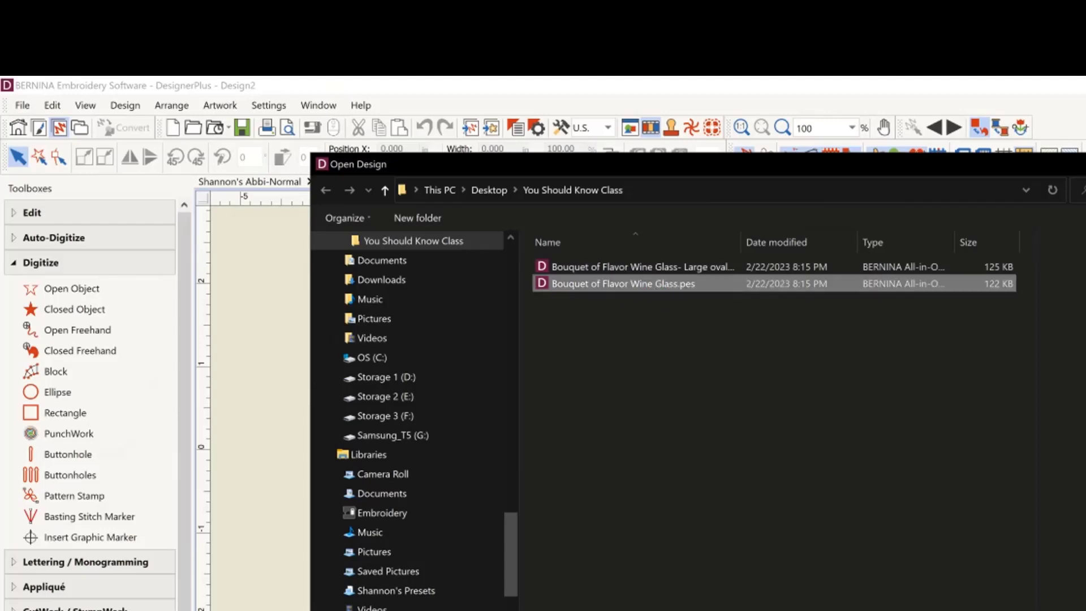
pyautogui.press('Return')
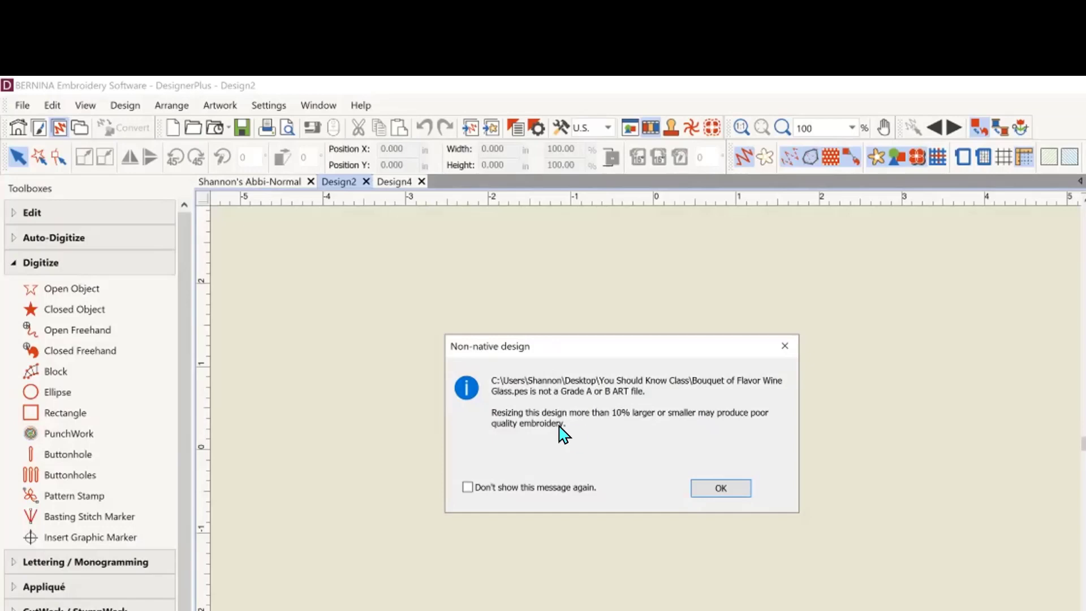
pyautogui.click(719, 488)
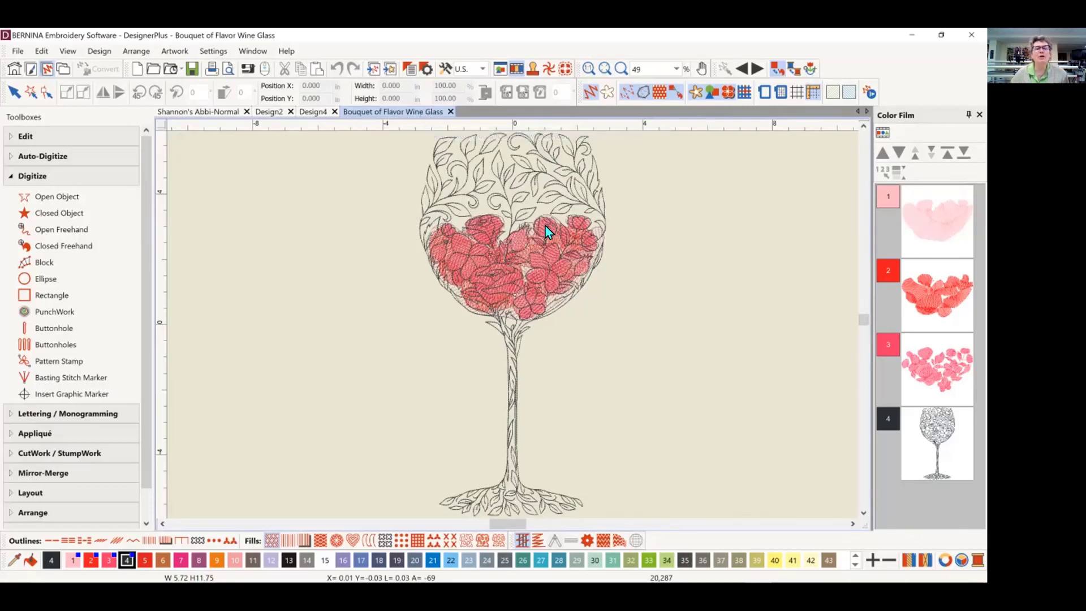
# - Create a new blank design and insert "Bouquet of Flavor Wine Glass- Large oval.ART90", accepting the non-native notice and leaving the glass deselected
pyautogui.click(137, 71)
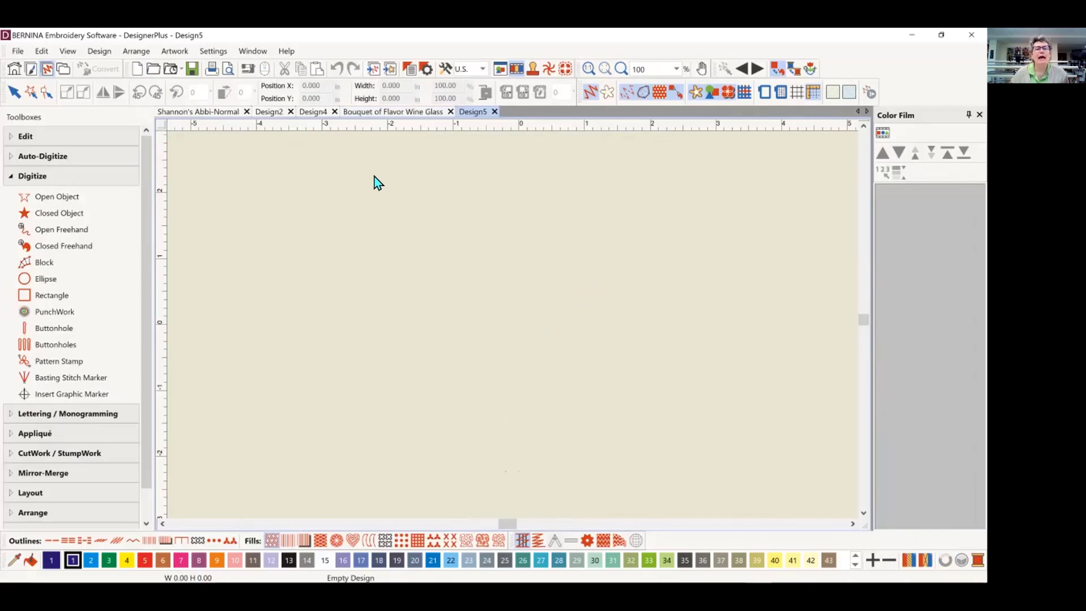
pyautogui.click(373, 71)
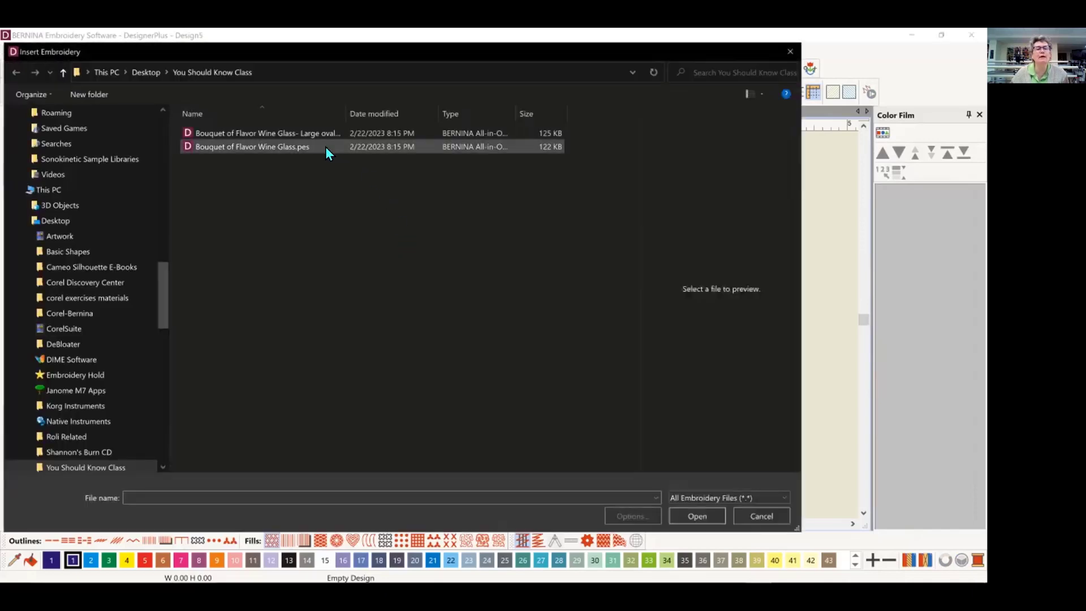
pyautogui.moveTo(299, 147)
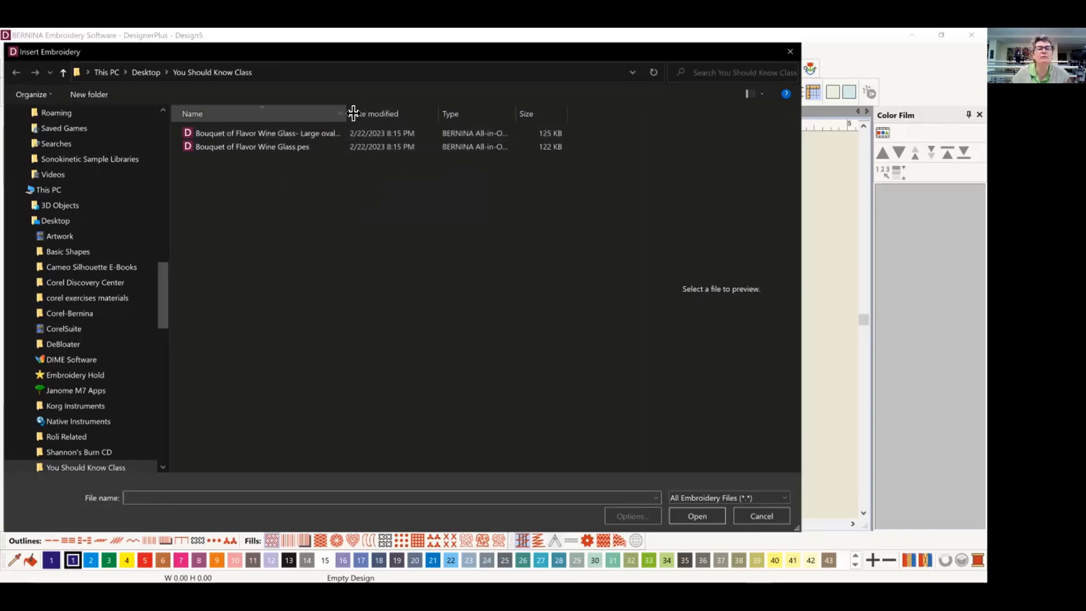
pyautogui.moveTo(353, 113); pyautogui.dragTo(407, 114)
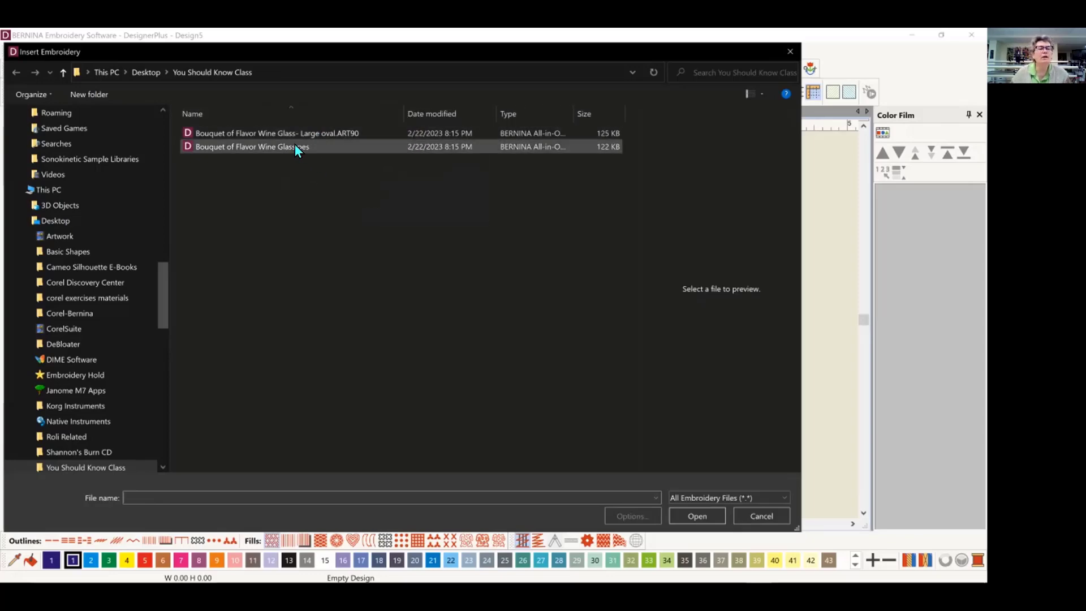
pyautogui.moveTo(327, 147)
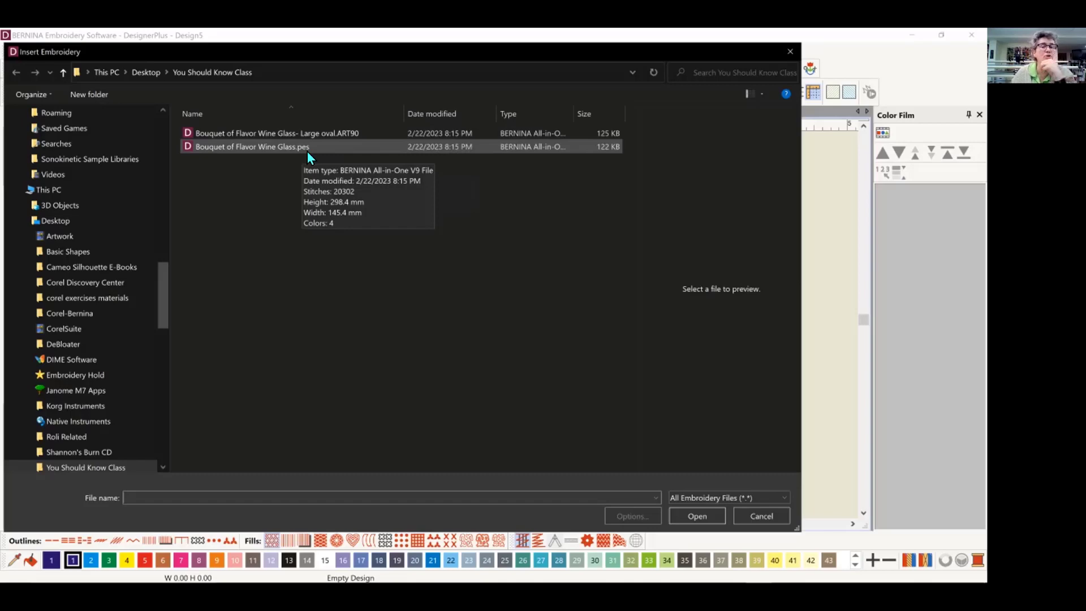
pyautogui.click(343, 133)
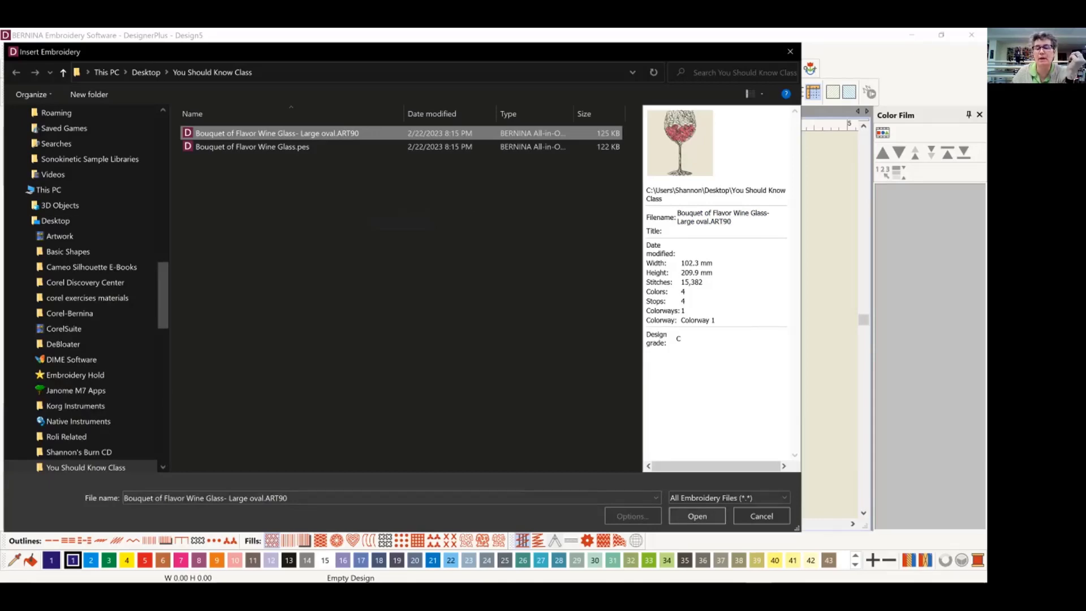
pyautogui.click(697, 516)
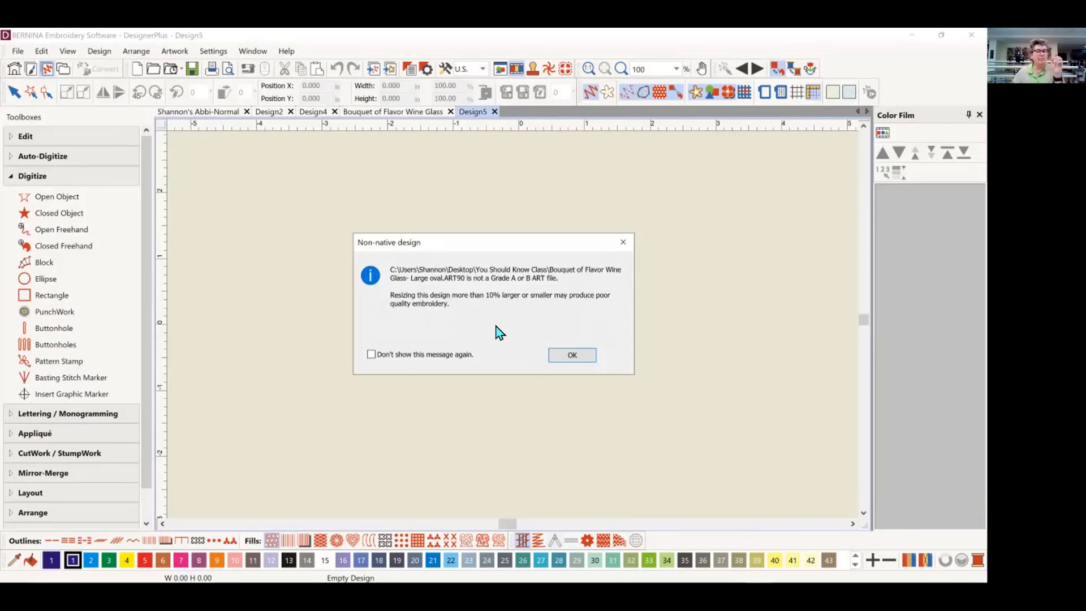
pyautogui.press('Return')
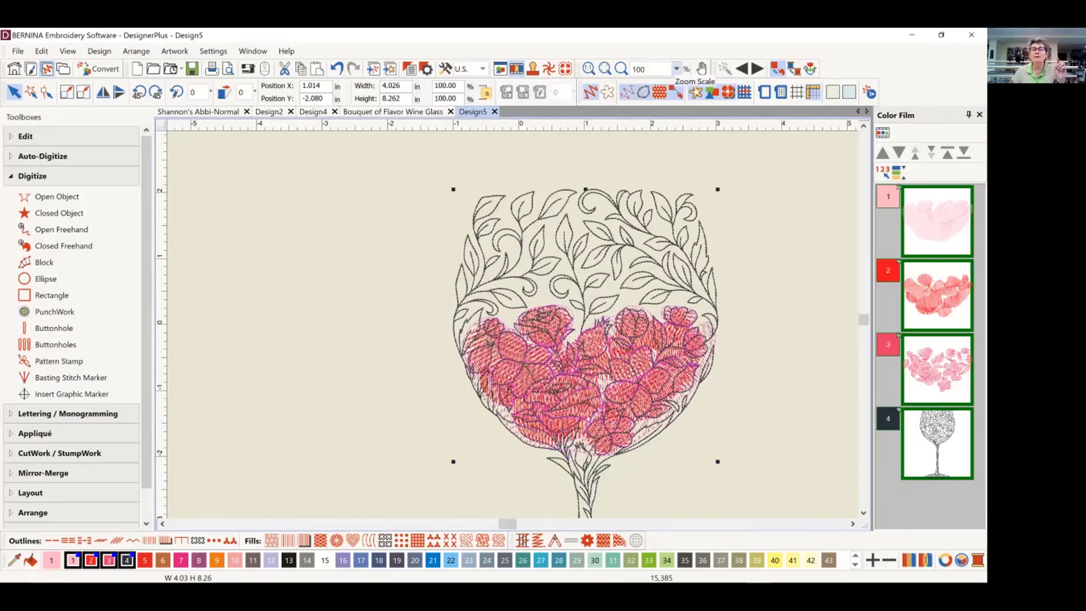
pyautogui.click(676, 68)
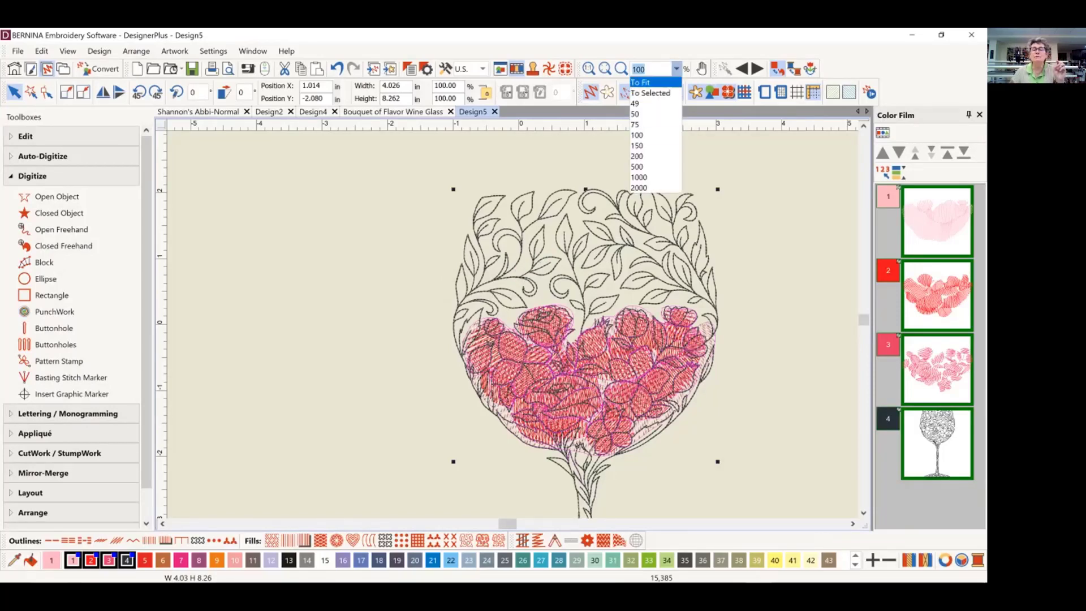
pyautogui.click(641, 83)
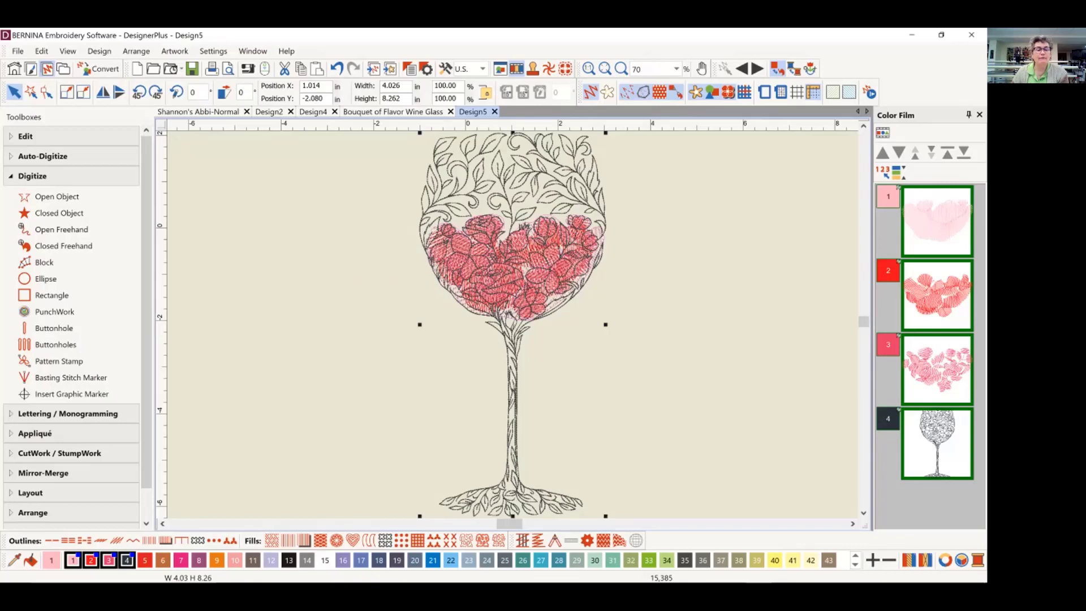
pyautogui.click(265, 296)
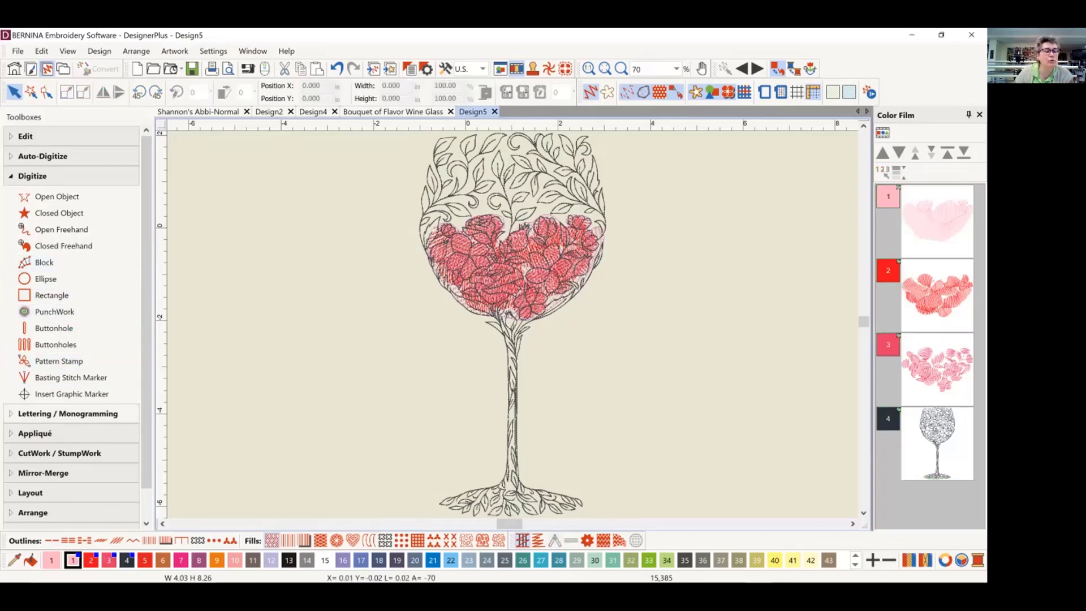
# - Add the lettering "Wine" in the London font, 0.551 in high, on the empty canvas beside the glass stem
pyautogui.click(71, 413)
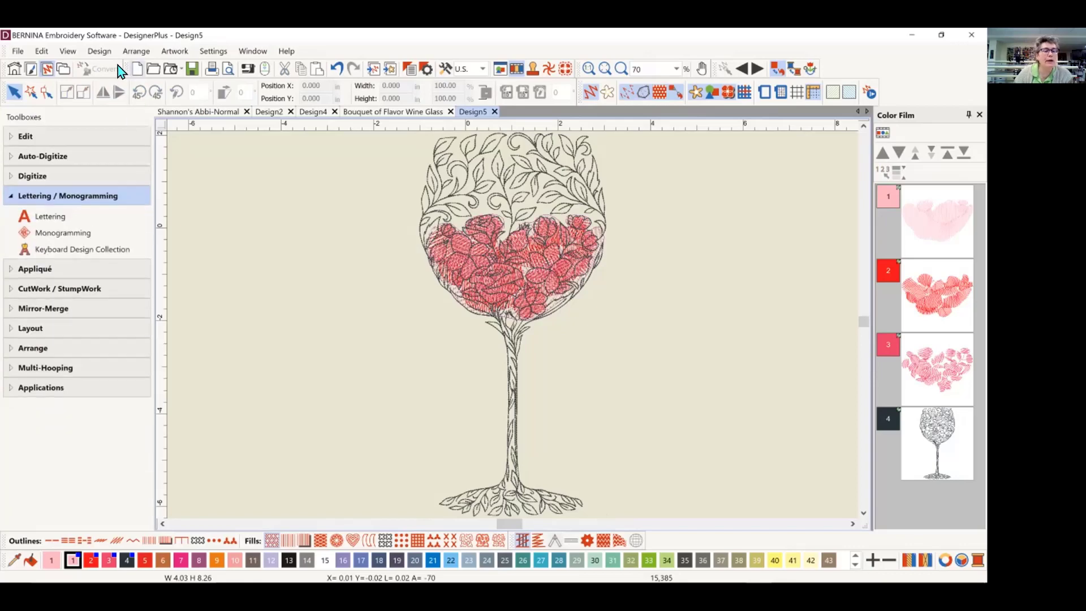
pyautogui.click(48, 218)
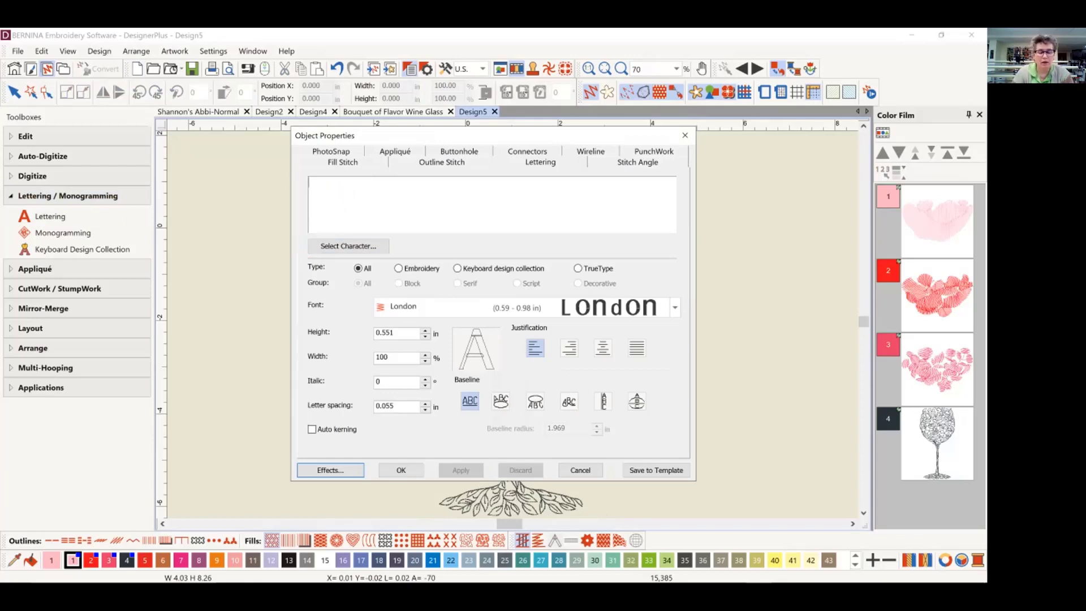
pyautogui.write('Wine')
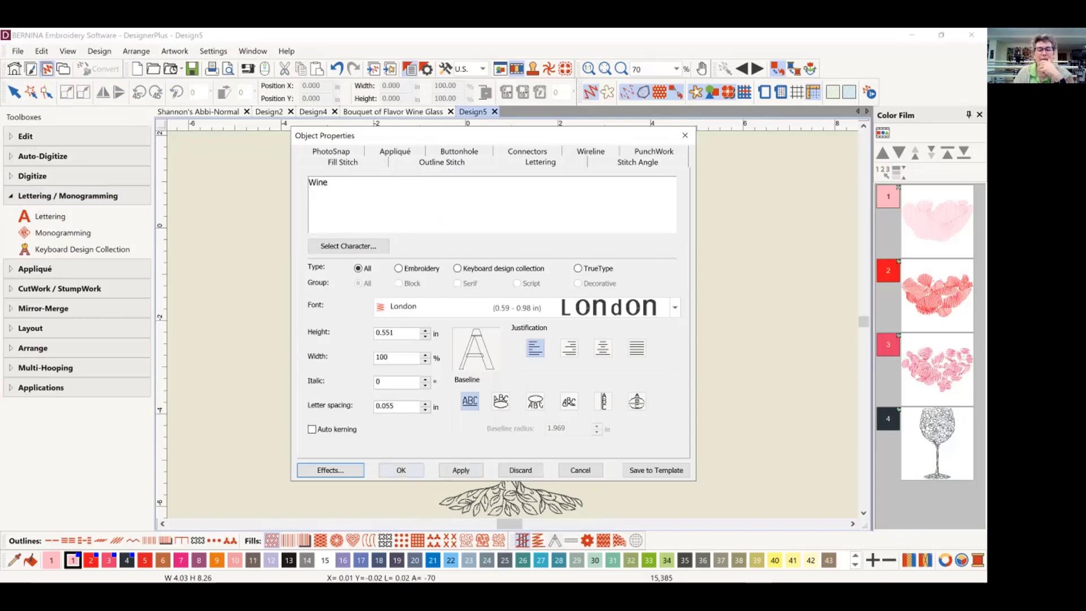
pyautogui.click(401, 470)
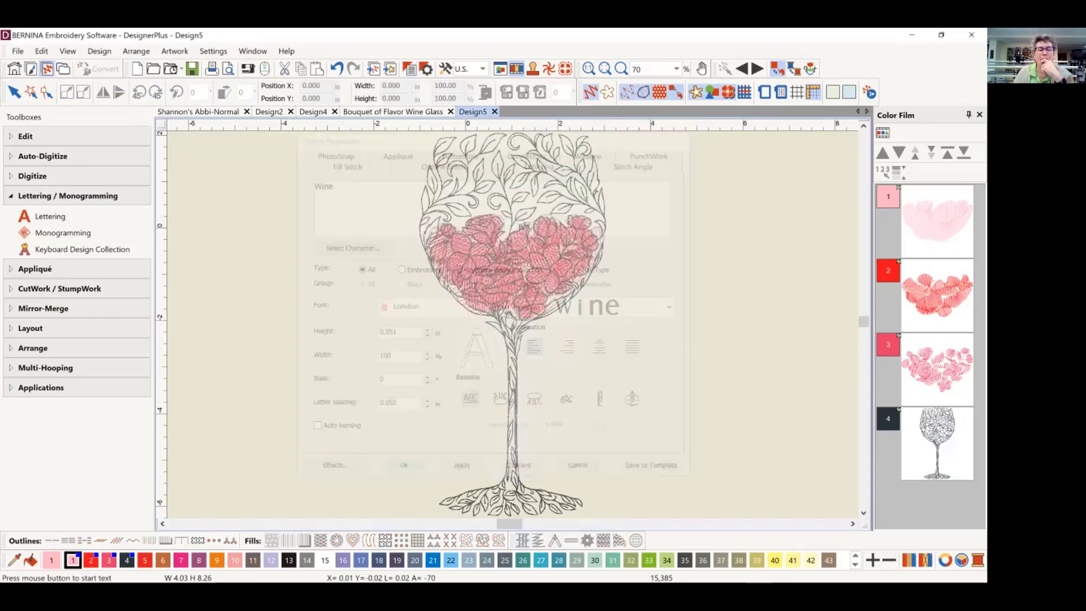
pyautogui.click(299, 364)
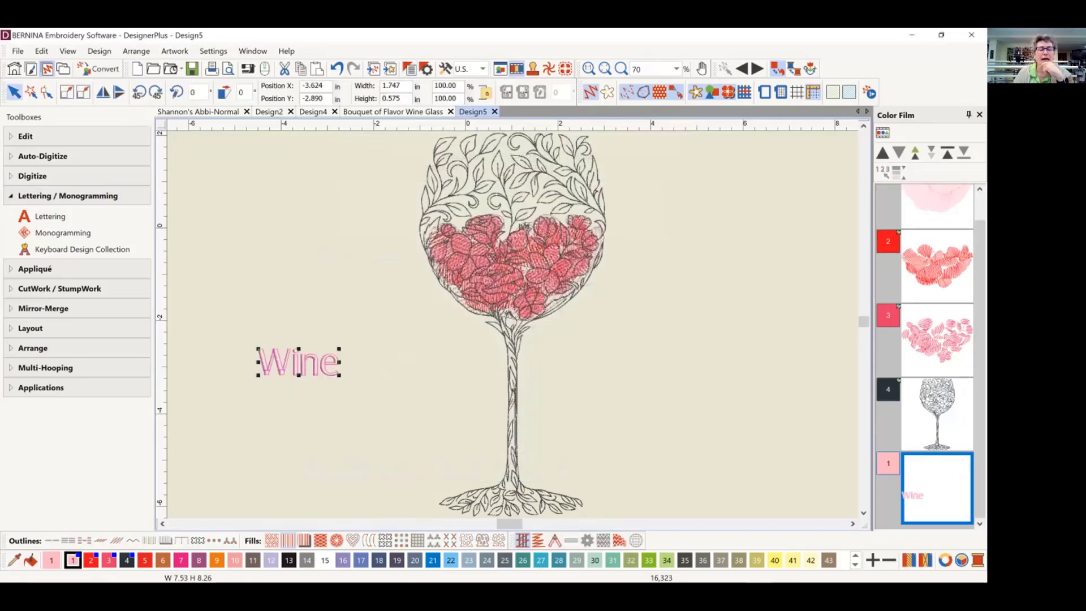
# - Move the "Wine" lettering closer to the stem, enlarge it to about 2.37 in wide, and recolor it with thread color 8
pyautogui.moveTo(298, 361); pyautogui.dragTo(347, 348)
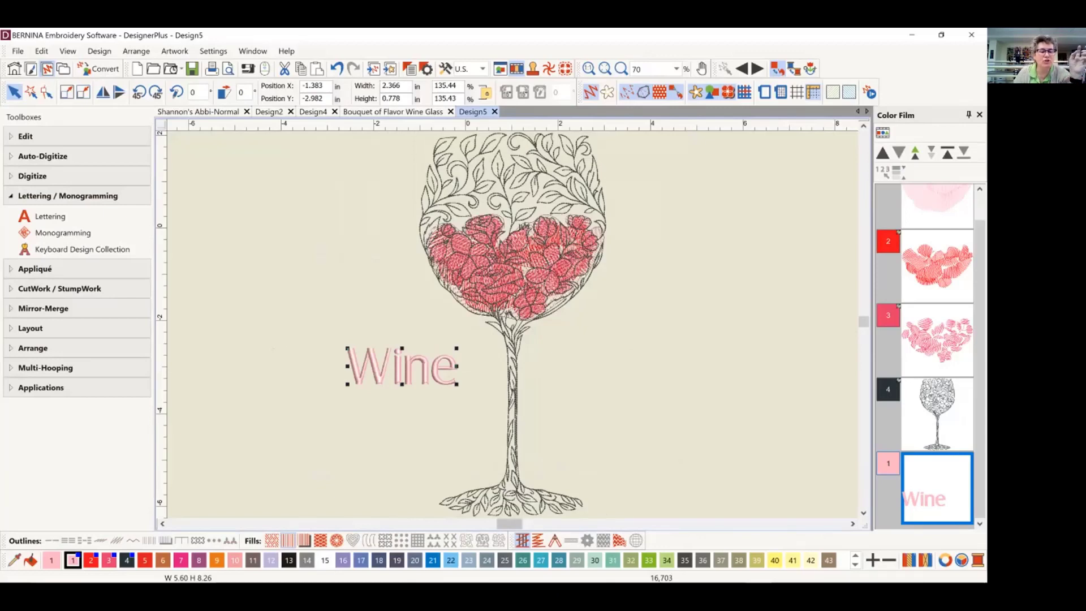
pyautogui.click(199, 560)
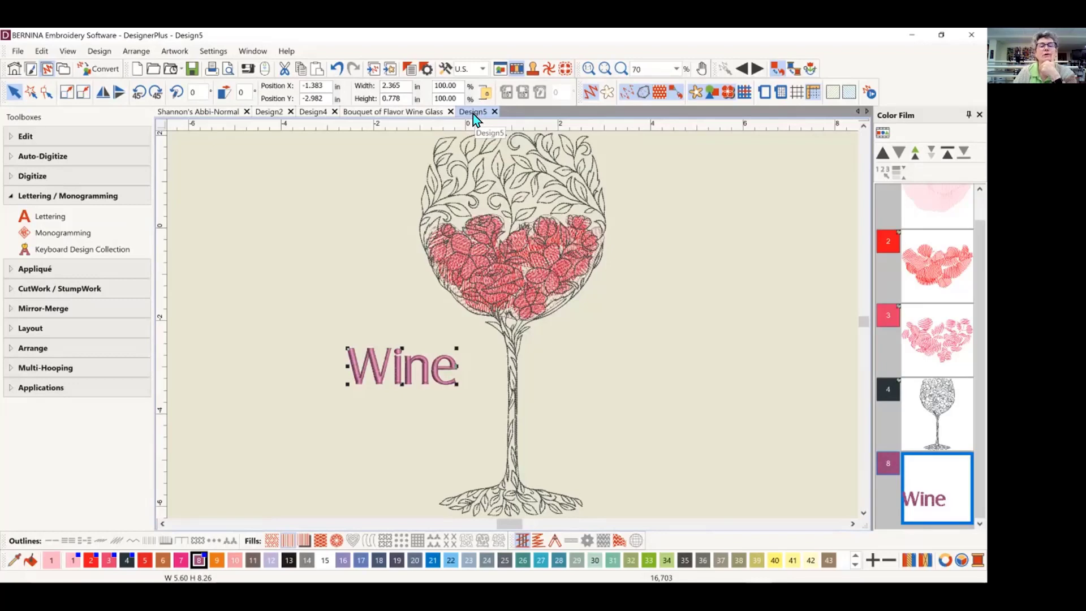
# - Compare the opened Bouquet of Flavor Wine Glass design with the Design5 canvas holding the inserted version
pyautogui.click(419, 112)
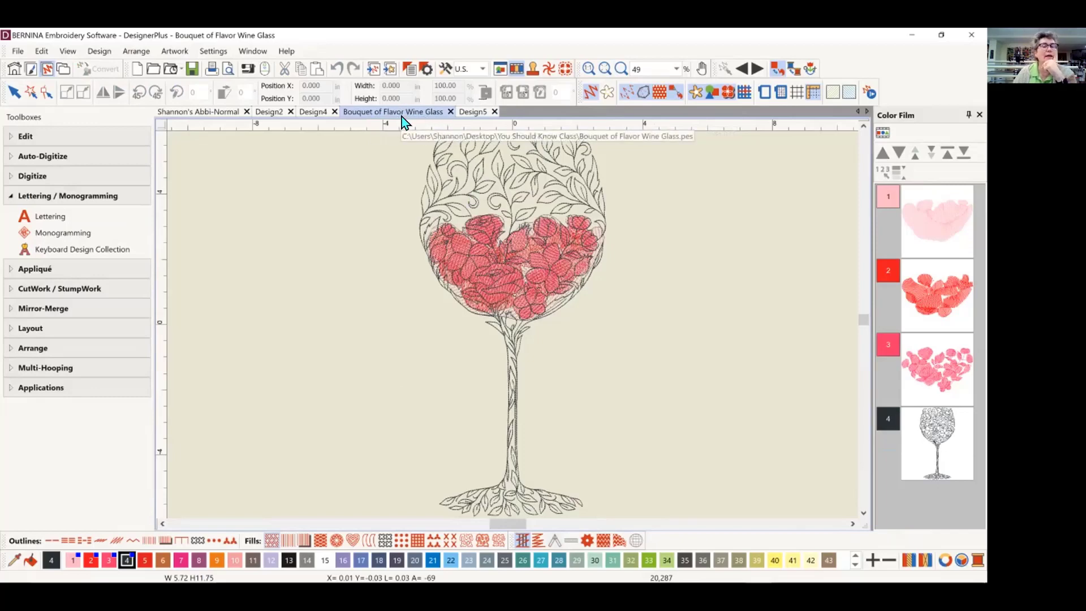
pyautogui.click(19, 52)
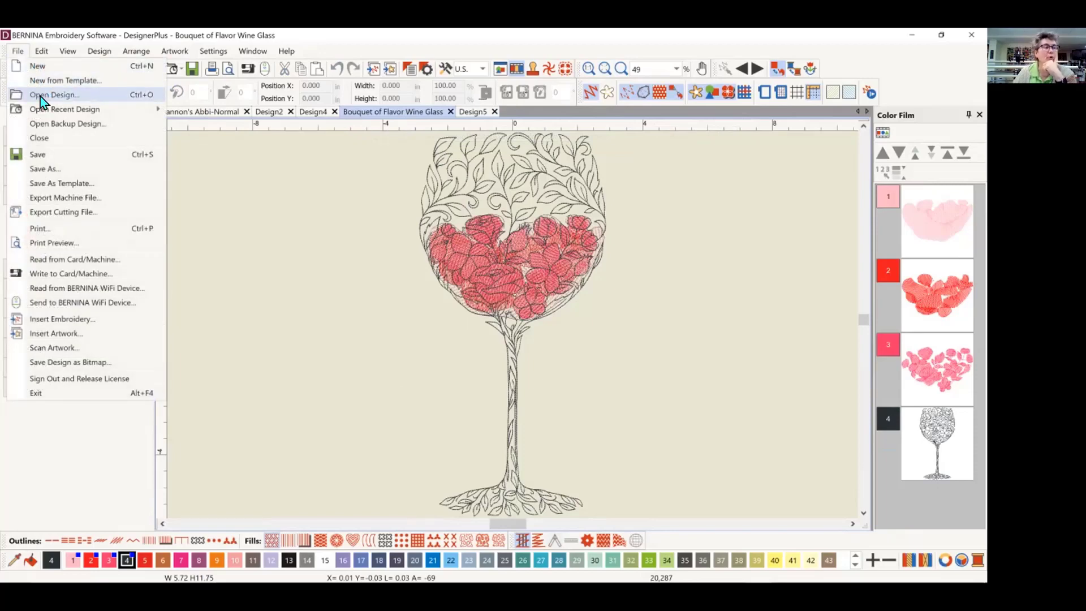
pyautogui.click(408, 192)
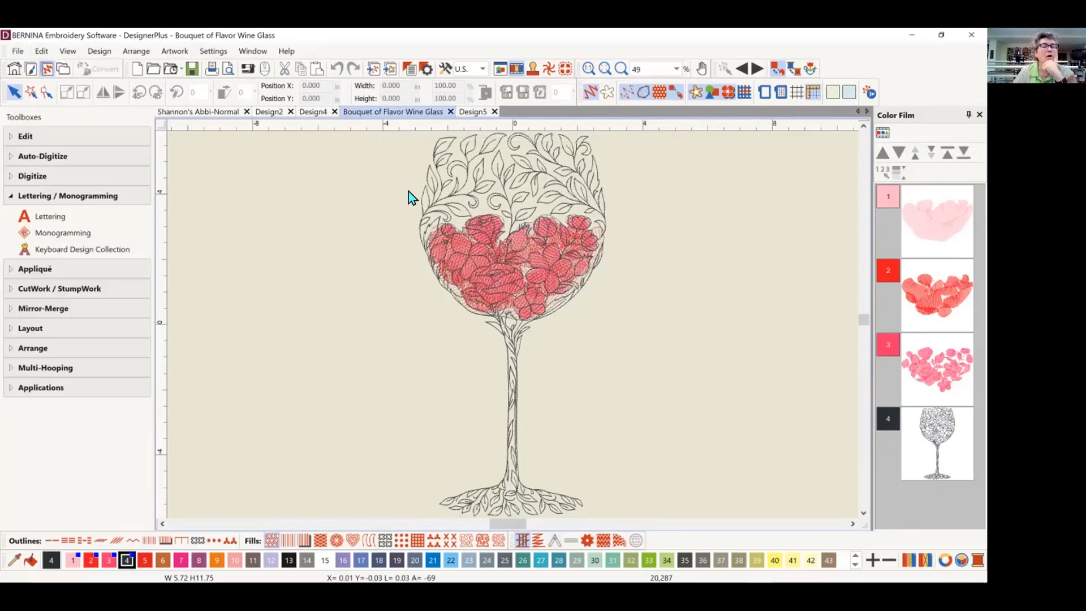
pyautogui.click(474, 113)
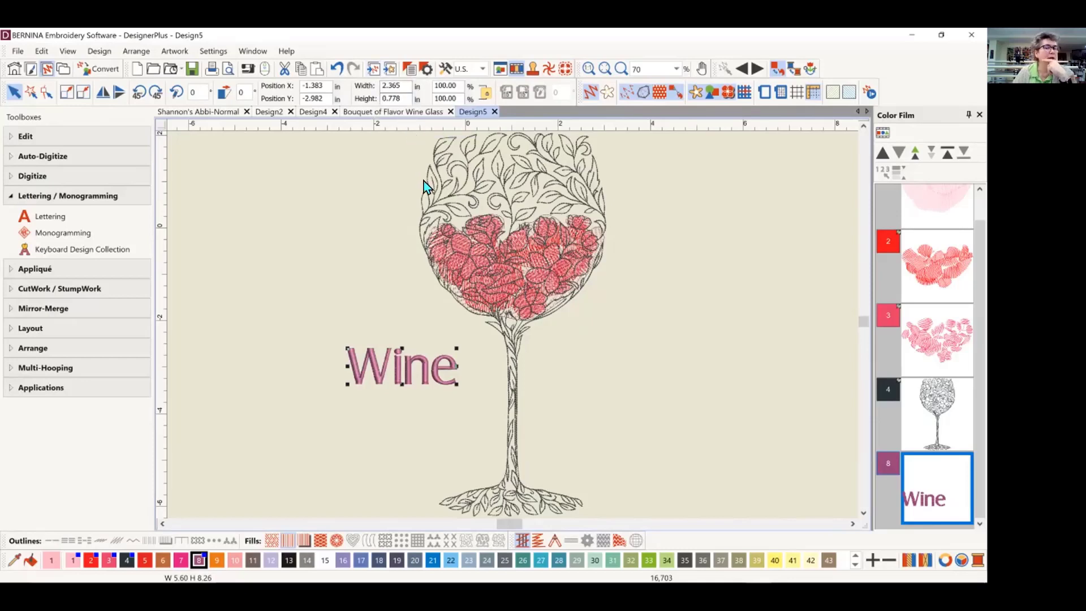
pyautogui.click(373, 113)
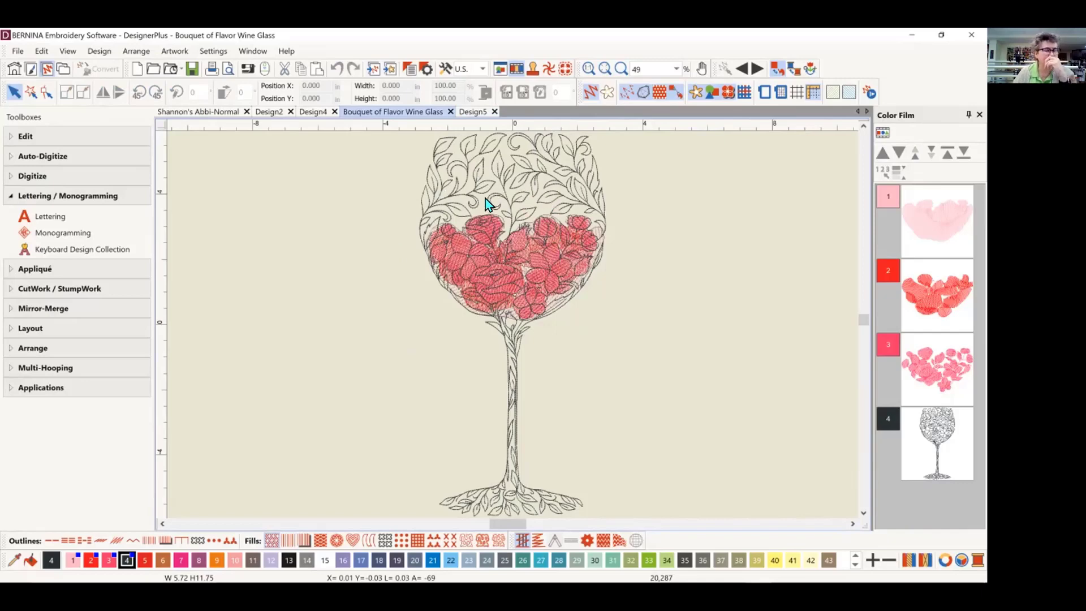
# - Review the Save As file name and format for the opened wine glass design, and close without saving
pyautogui.click(21, 51)
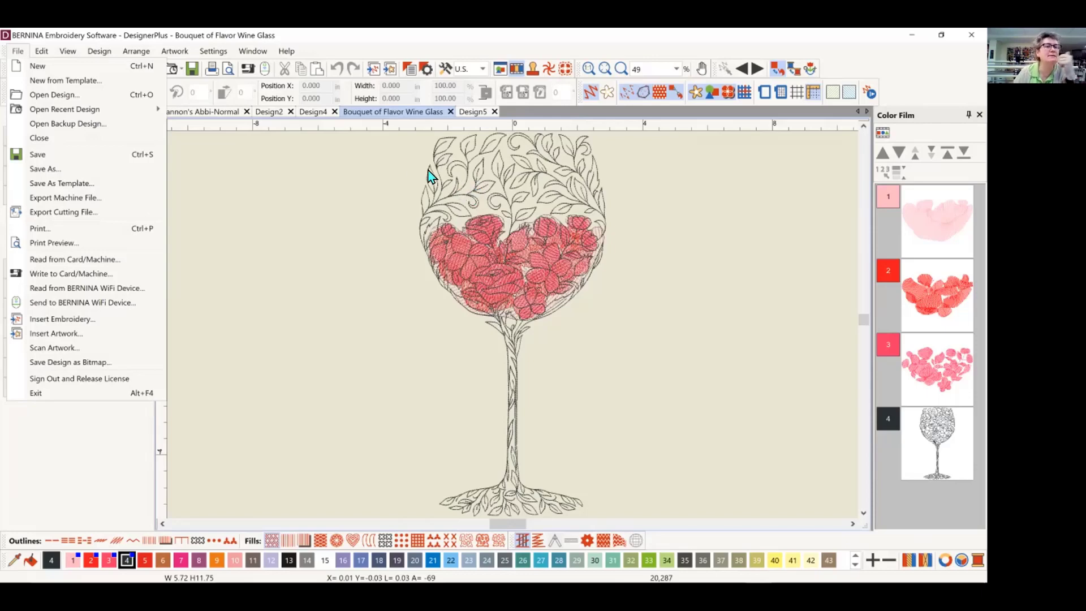
pyautogui.click(55, 170)
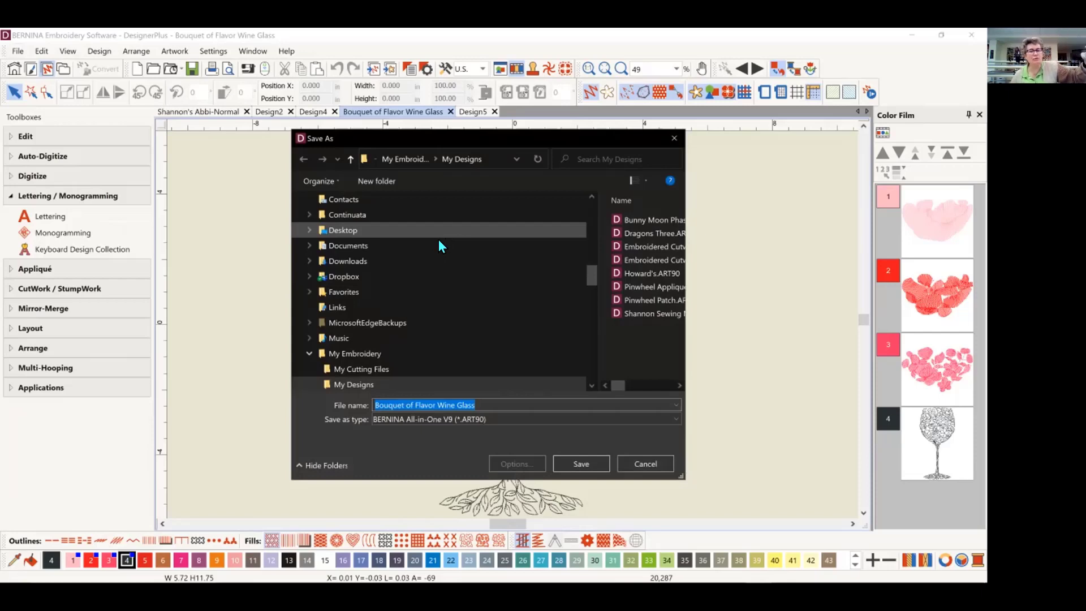
pyautogui.click(480, 405)
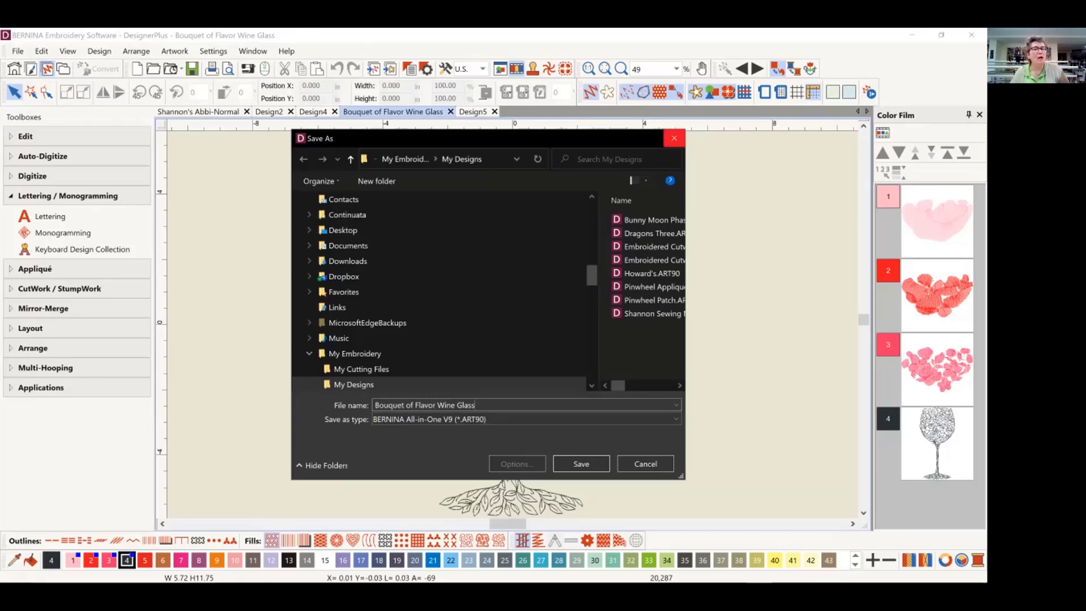
pyautogui.click(674, 138)
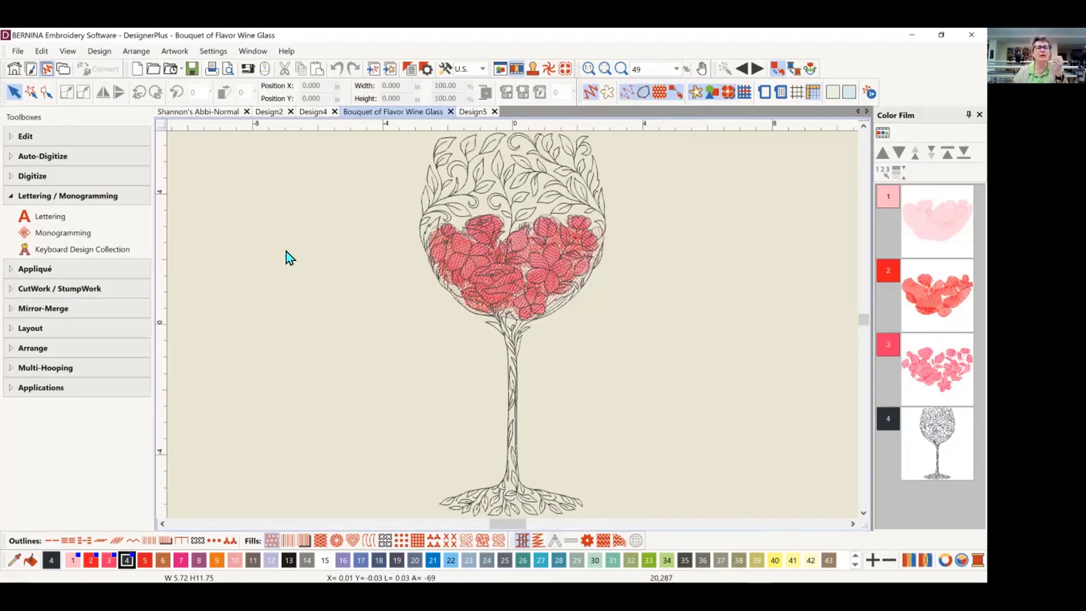
# - Start opening a design and browse to the BERNINA 9 Embroidery folder in C:\Users\Public\Public Embroidery
pyautogui.click(18, 51)
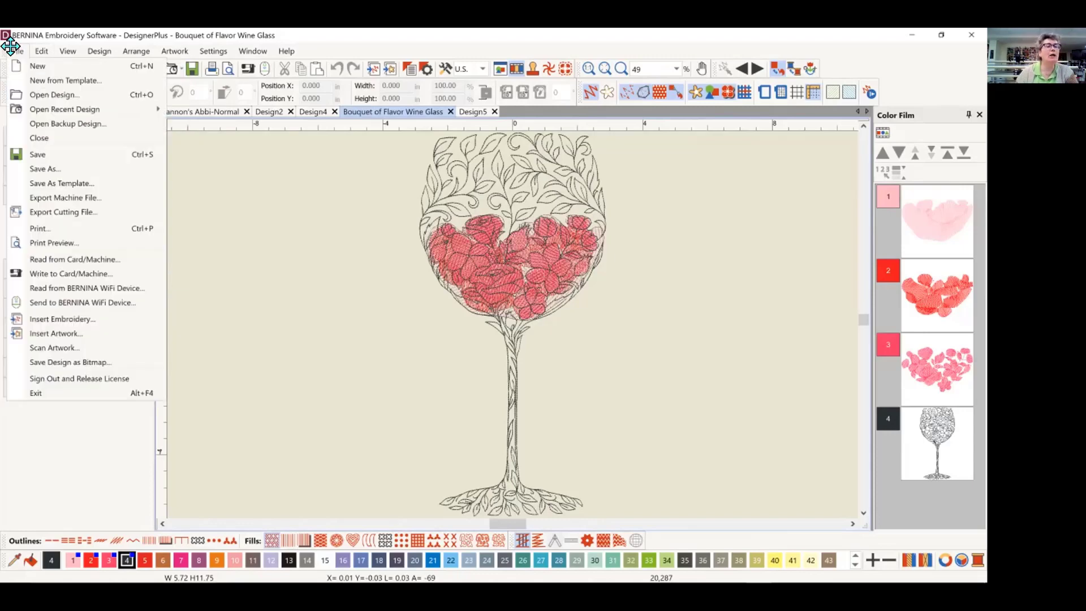
pyautogui.click(51, 97)
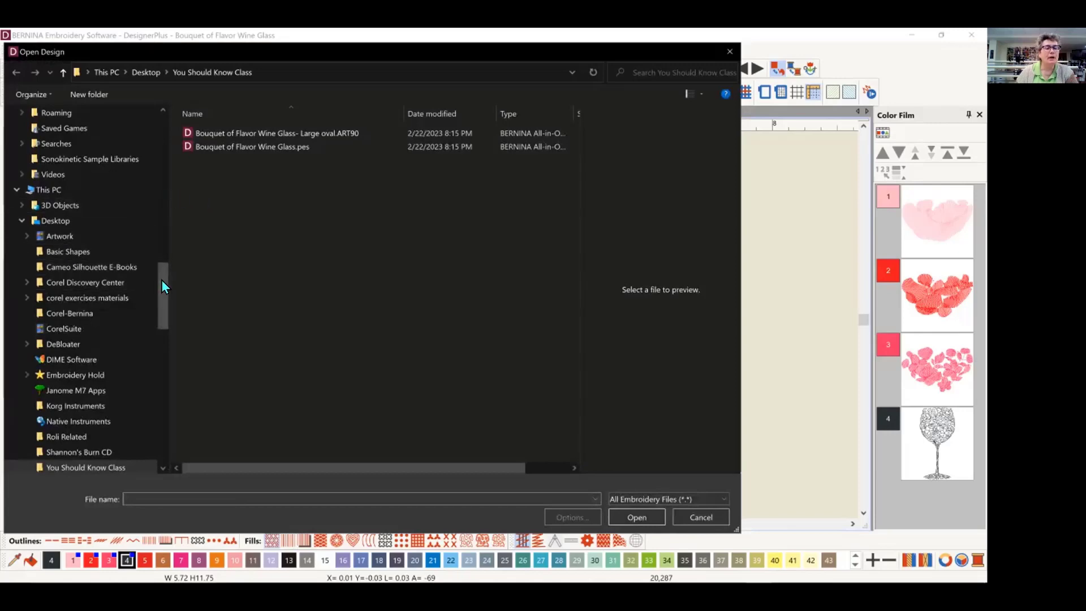
pyautogui.moveTo(164, 284); pyautogui.dragTo(161, 322)
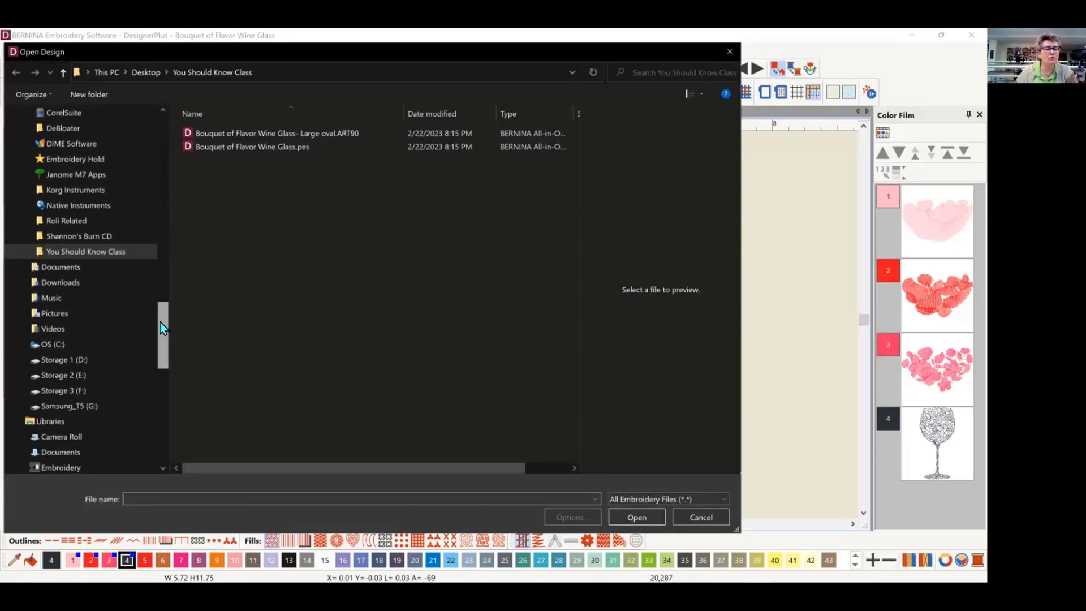
pyautogui.click(54, 344)
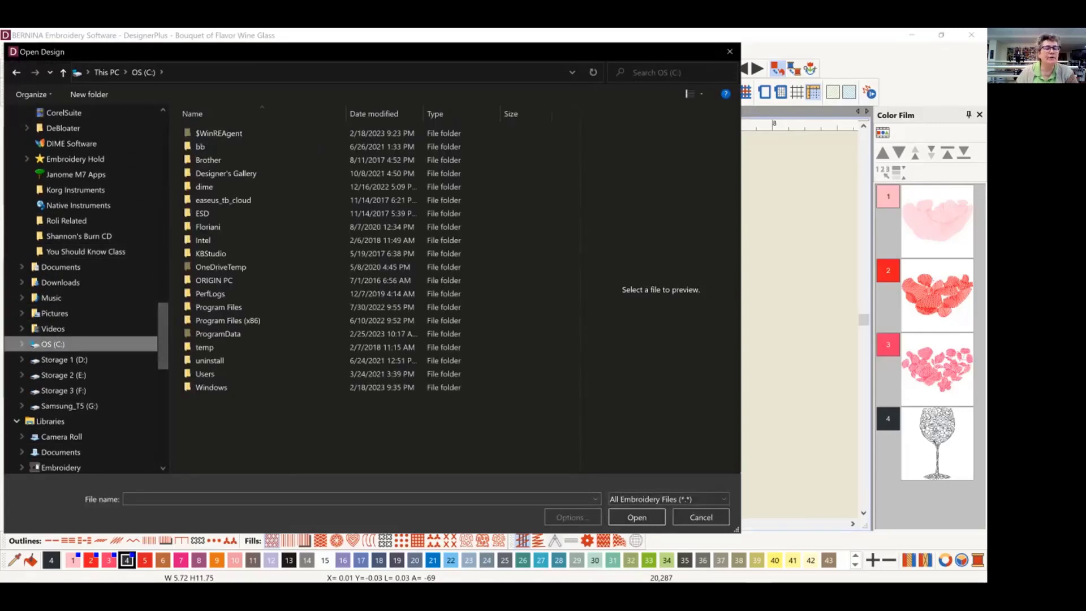
pyautogui.doubleClick(272, 373)
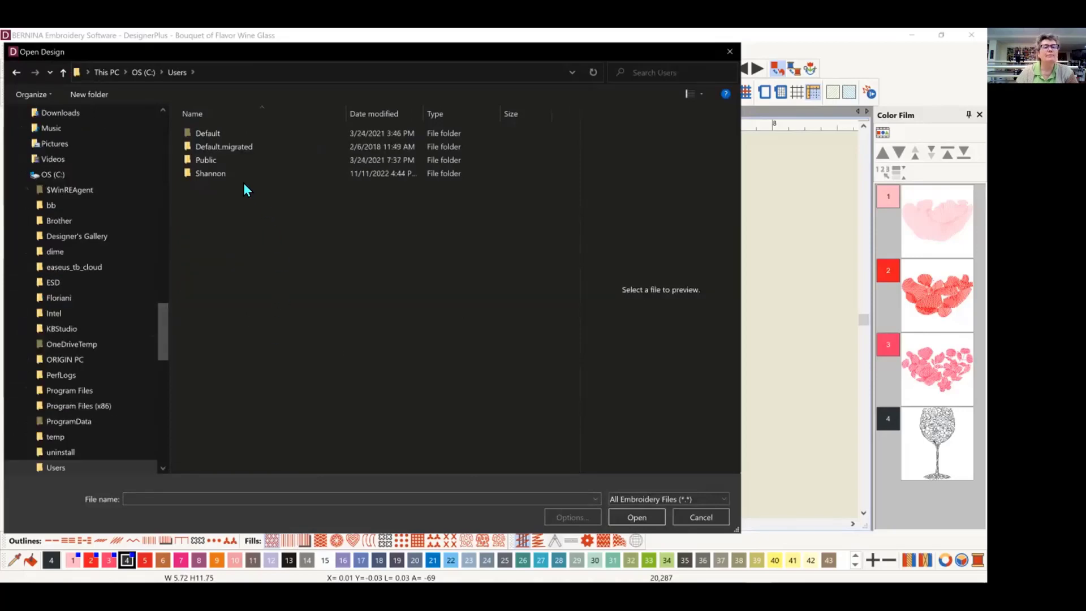
pyautogui.doubleClick(209, 161)
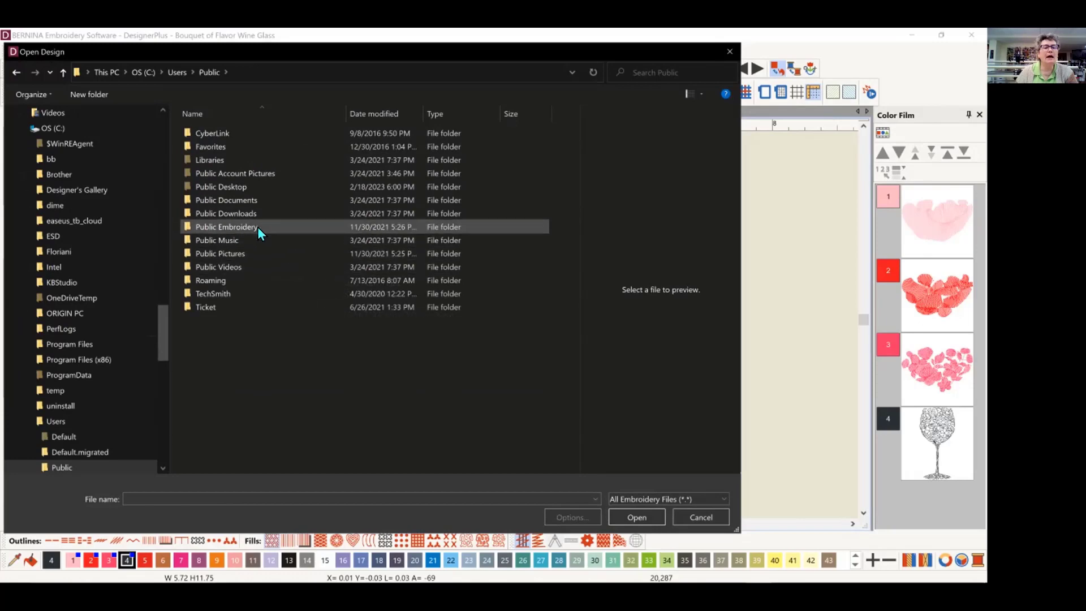
pyautogui.doubleClick(249, 227)
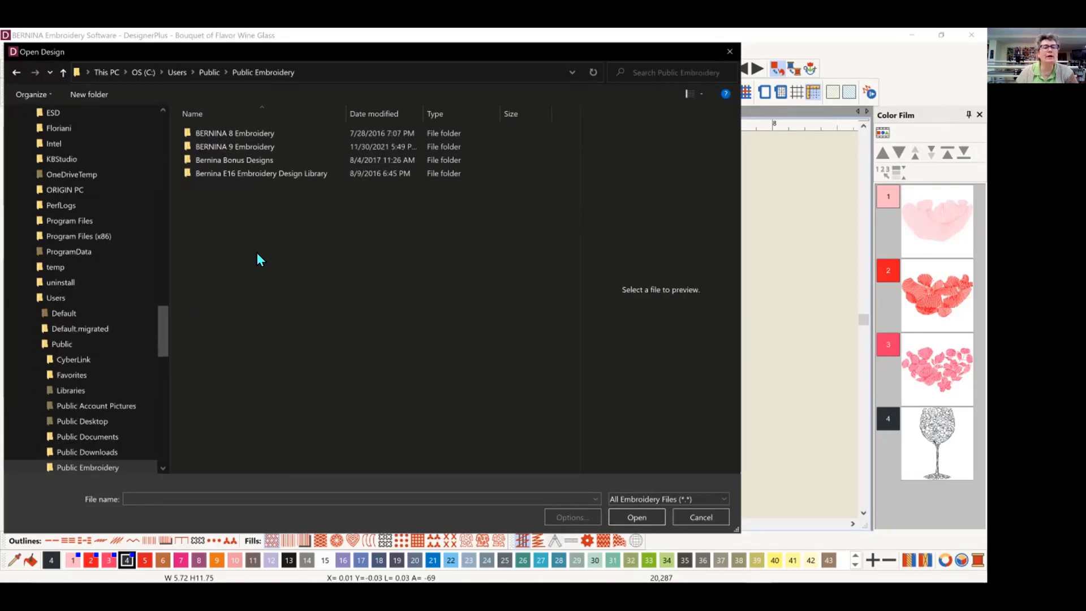
pyautogui.doubleClick(244, 146)
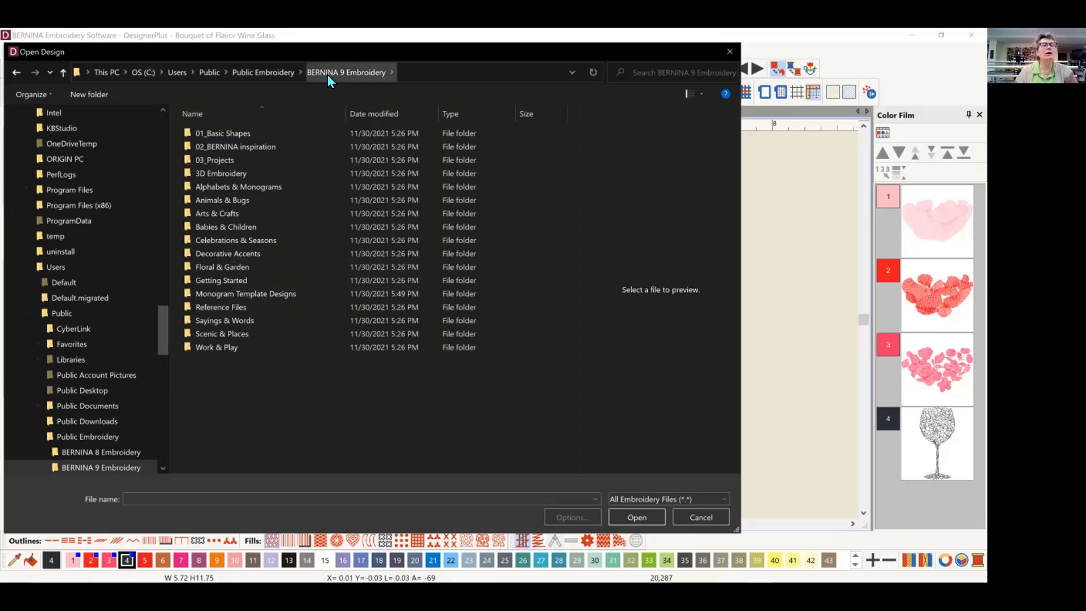
# - Look through the Public Embroidery design folders, including the contents of BERNINA 8 Embroidery
pyautogui.click(263, 73)
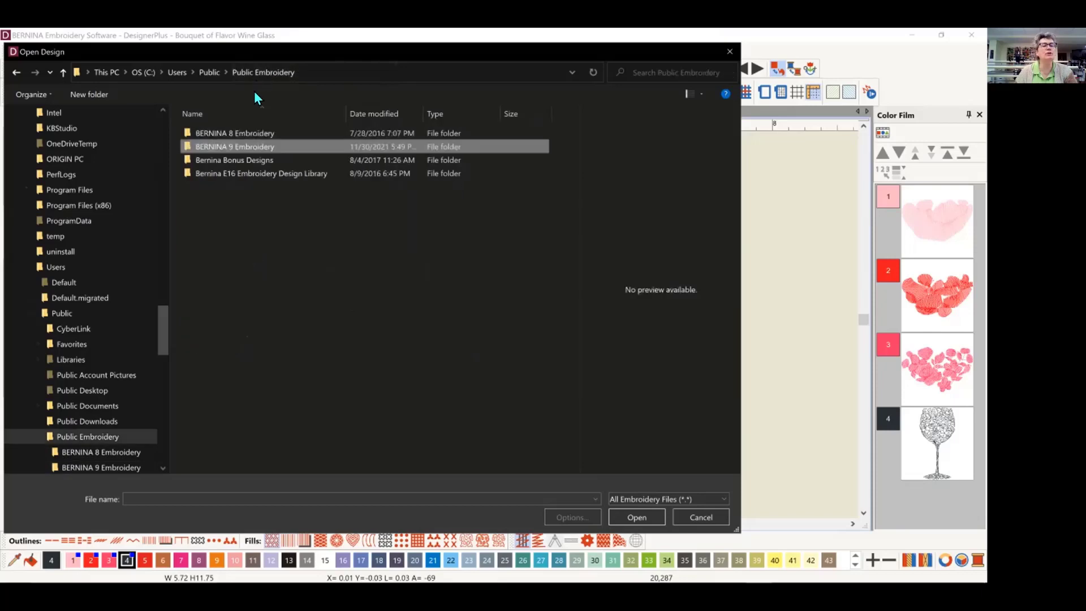
pyautogui.click(236, 146)
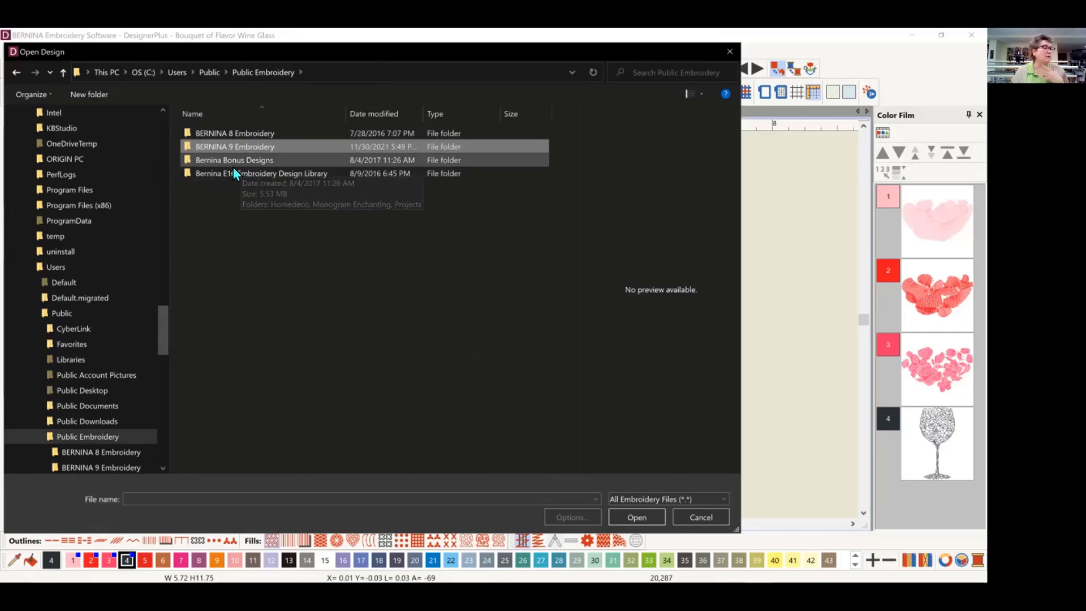
pyautogui.click(255, 132)
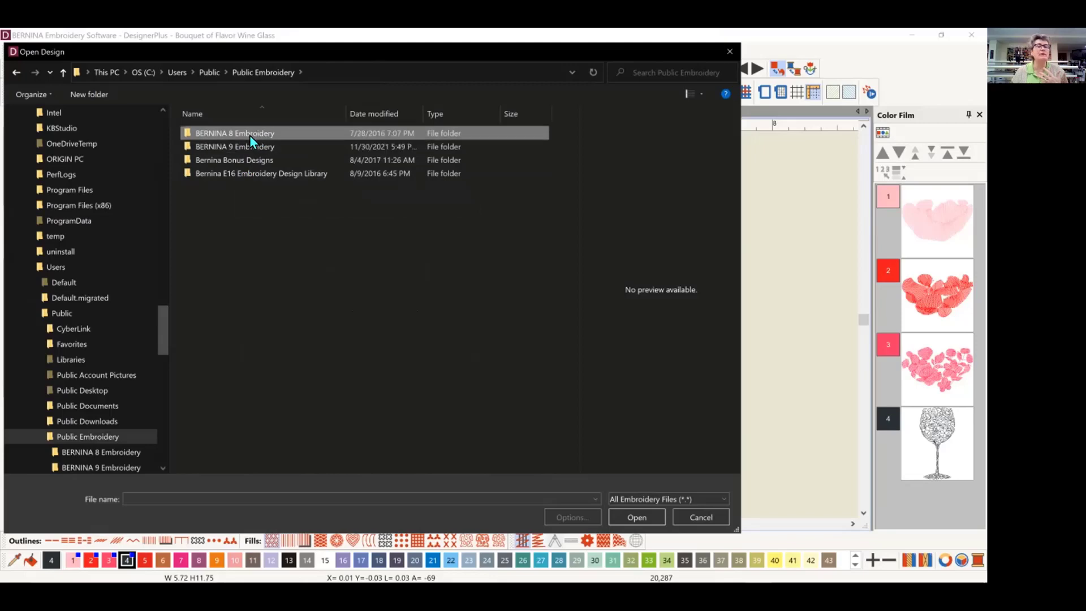
pyautogui.doubleClick(242, 134)
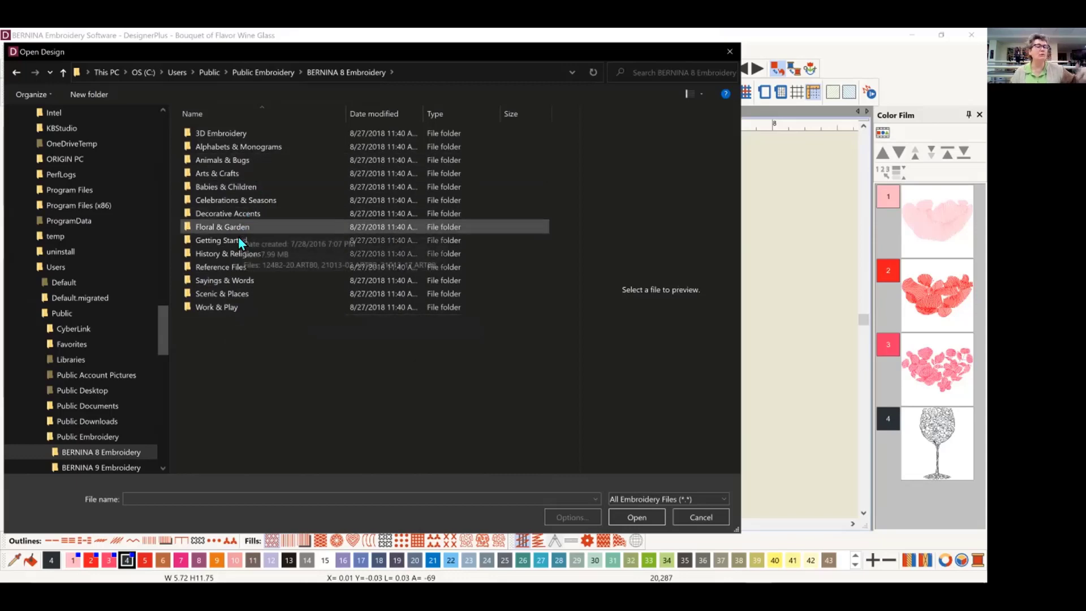
pyautogui.click(266, 69)
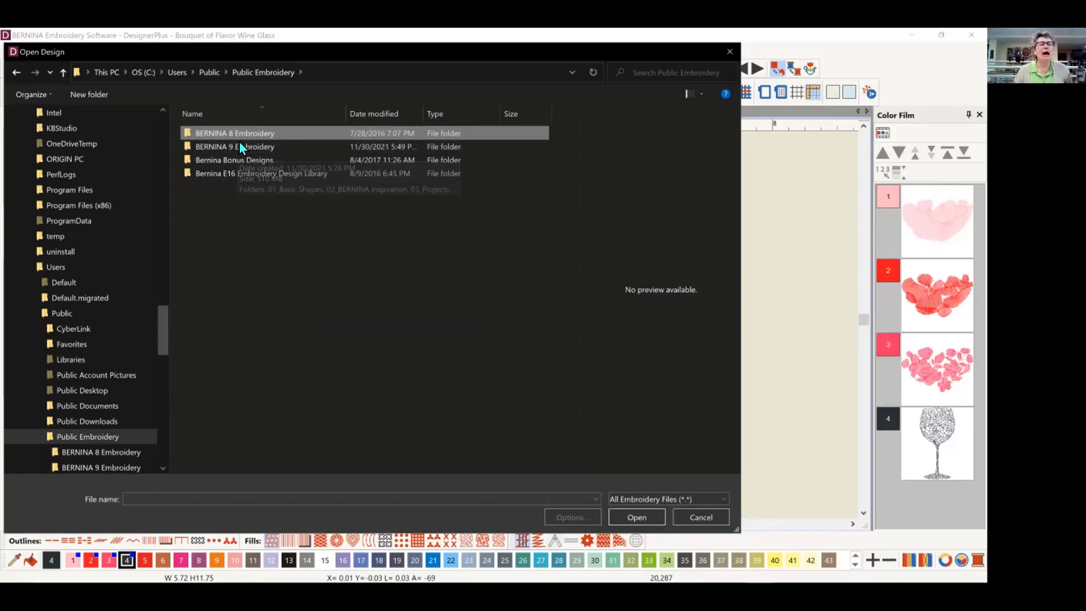
# - Check the commands available for copying the BERNINA 9 Embroidery folder, and close Open Design without opening anything
pyautogui.click(242, 144)
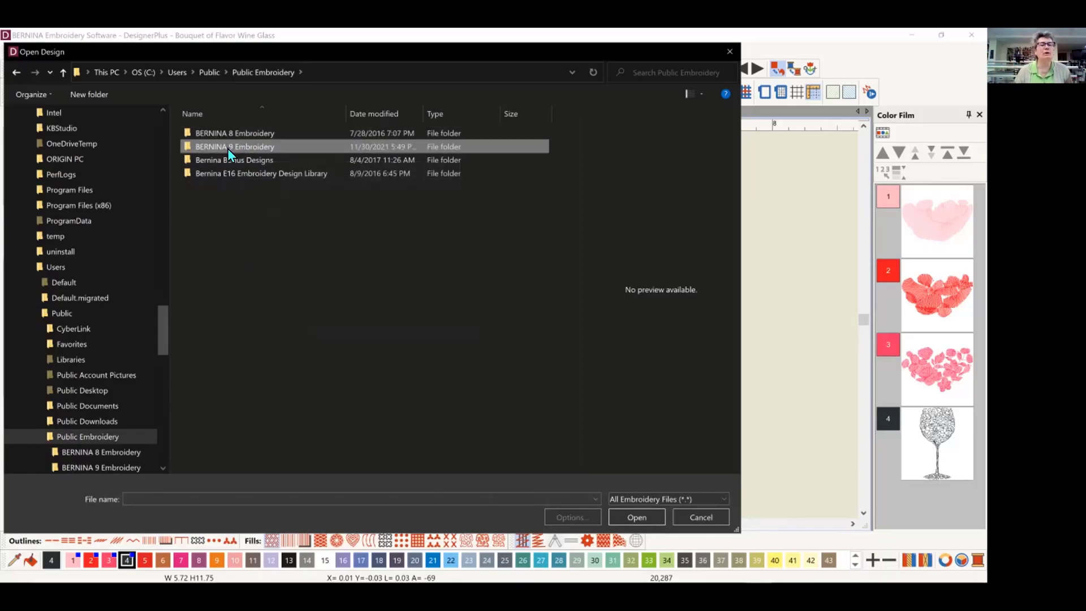
pyautogui.doubleClick(231, 148)
pyautogui.rightClick(227, 148)
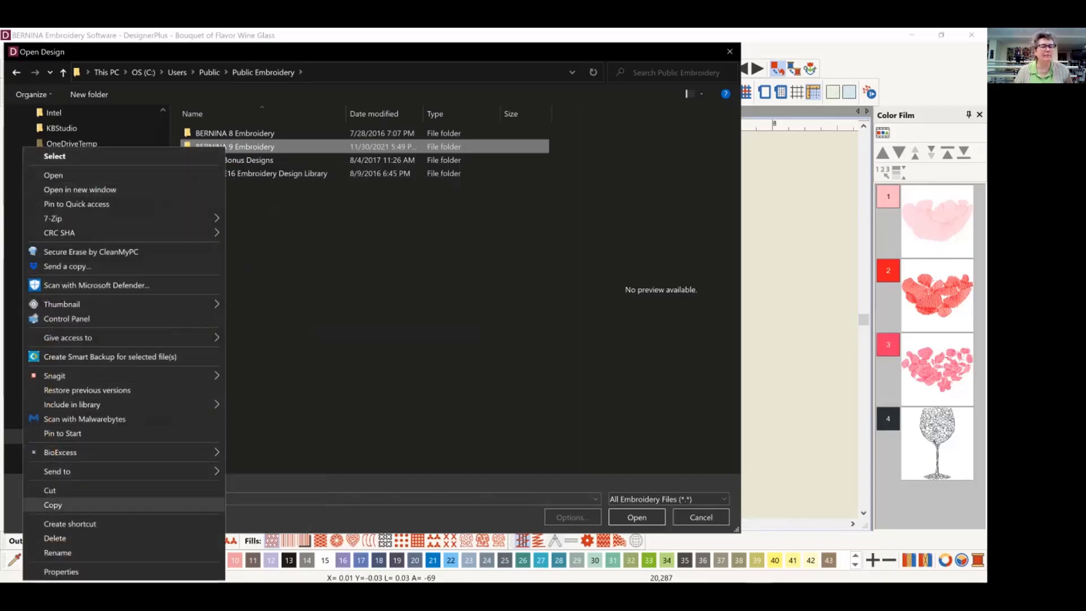
pyautogui.click(258, 229)
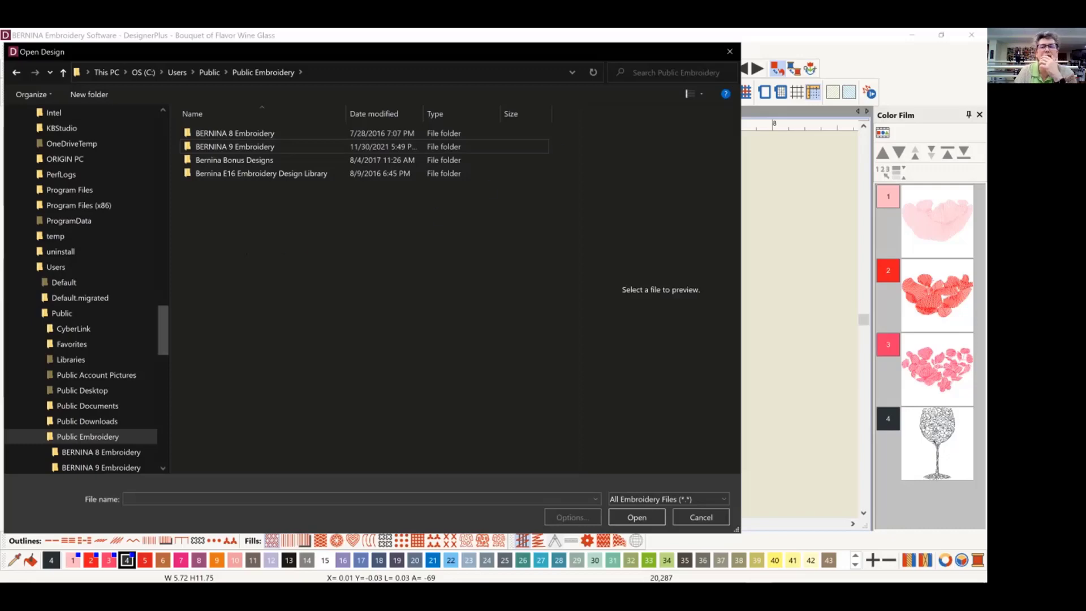
pyautogui.click(730, 52)
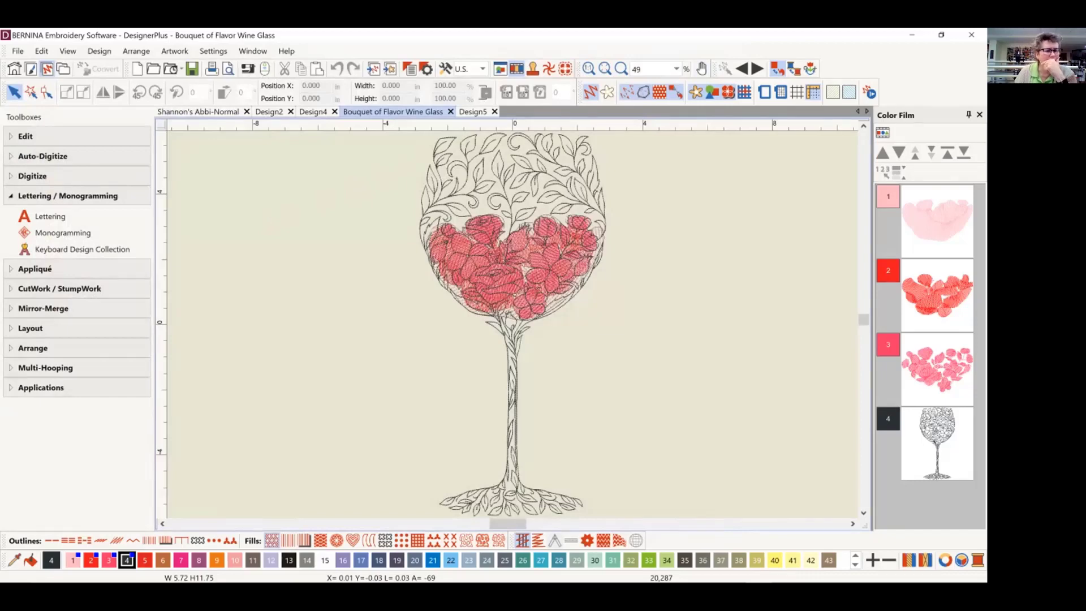
# - Find the BERNINA DesignerPlus 9 program folder among the Windows apps and review its utilities such as Purge Recovery and Revert
pyautogui.moveTo(15, 578)
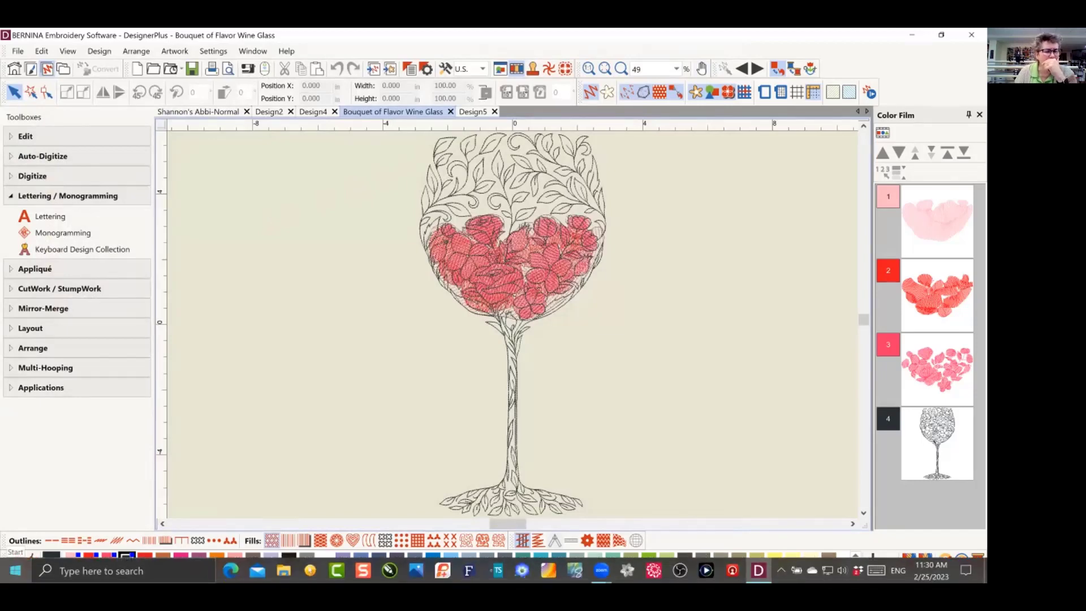
pyautogui.click(16, 571)
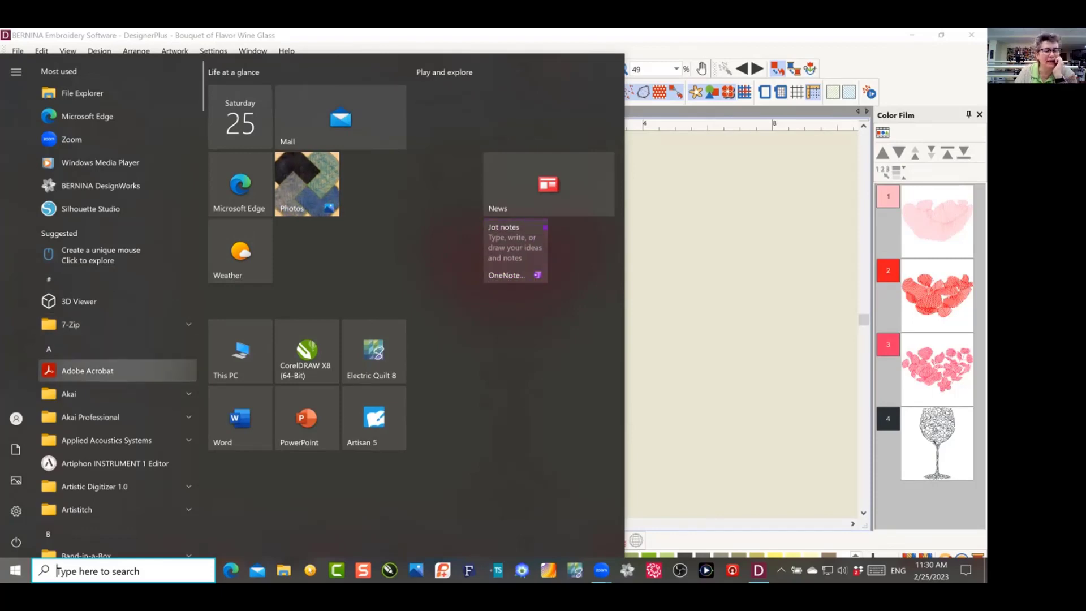
pyautogui.scroll(-4, 113, 342)
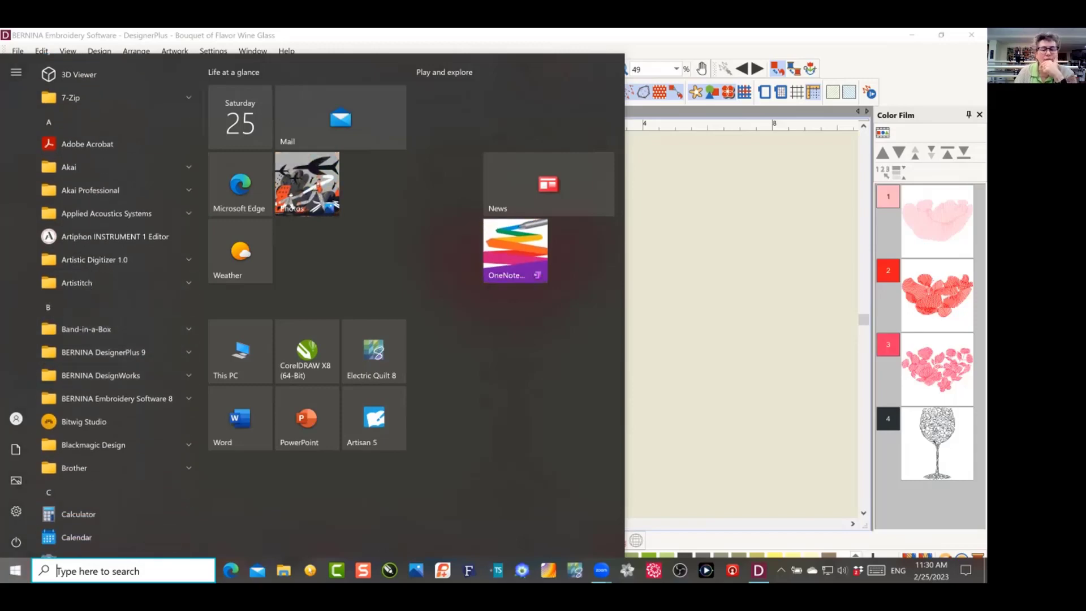
pyautogui.click(16, 570)
pyautogui.moveTo(15, 572)
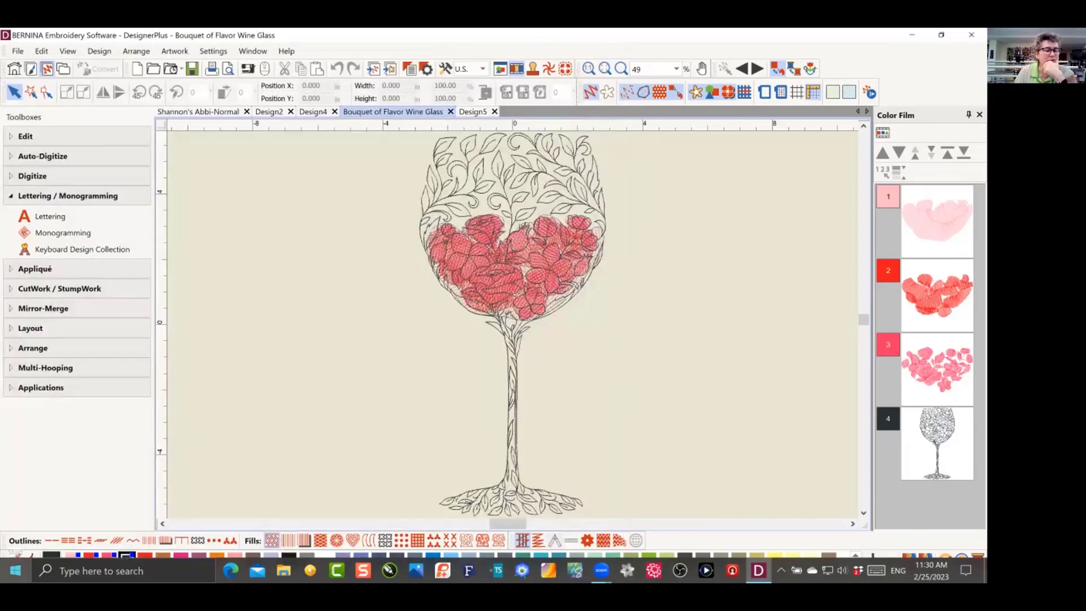
pyautogui.click(15, 570)
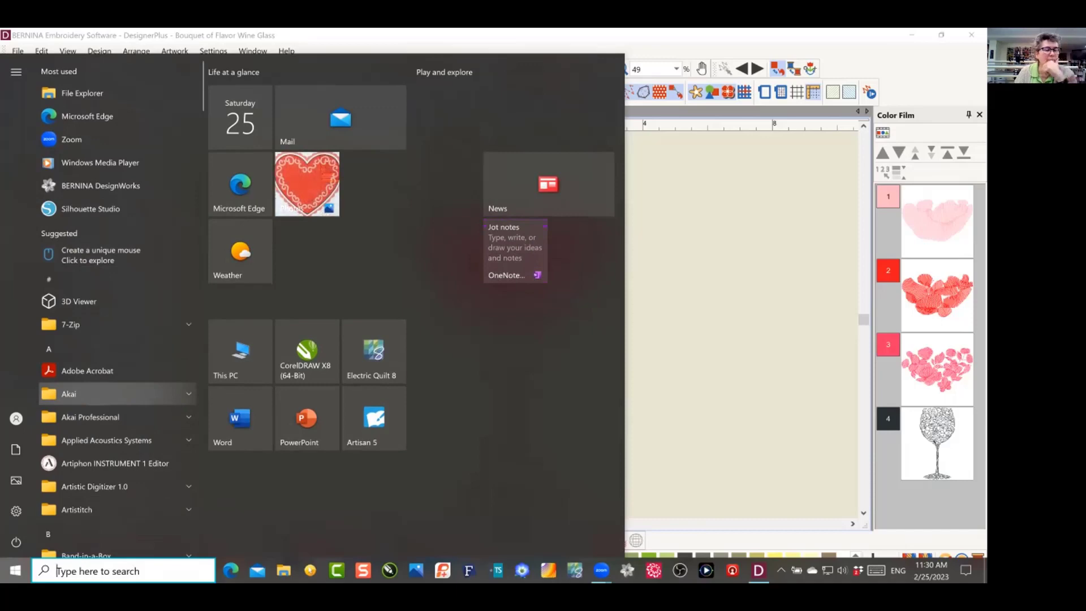
pyautogui.scroll(-1, 114, 391)
pyautogui.scroll(-5, 117, 269)
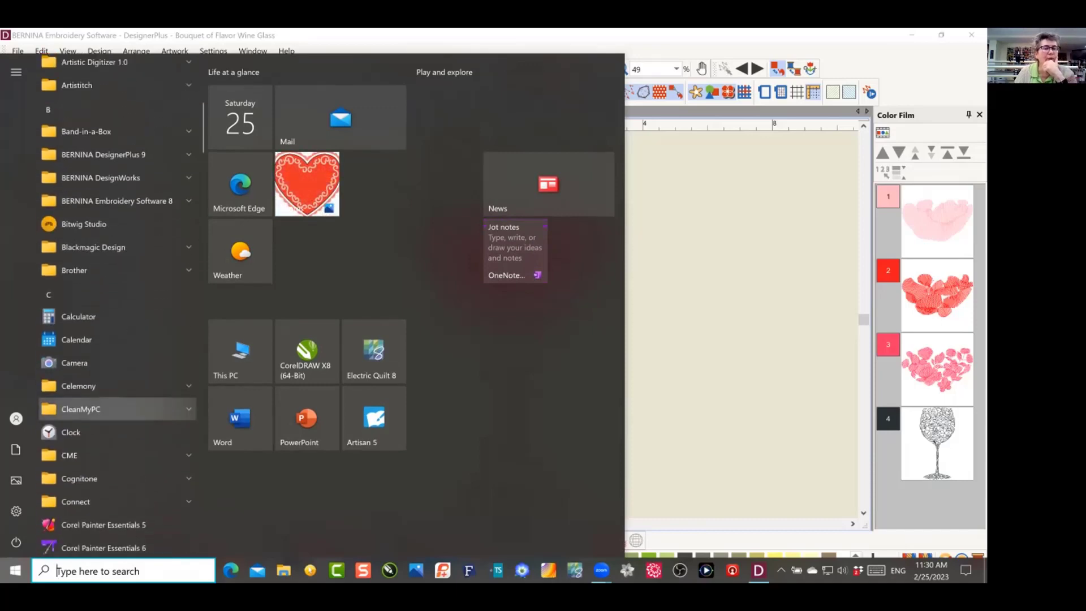
pyautogui.scroll(3, 117, 269)
pyautogui.scroll(-2, 118, 269)
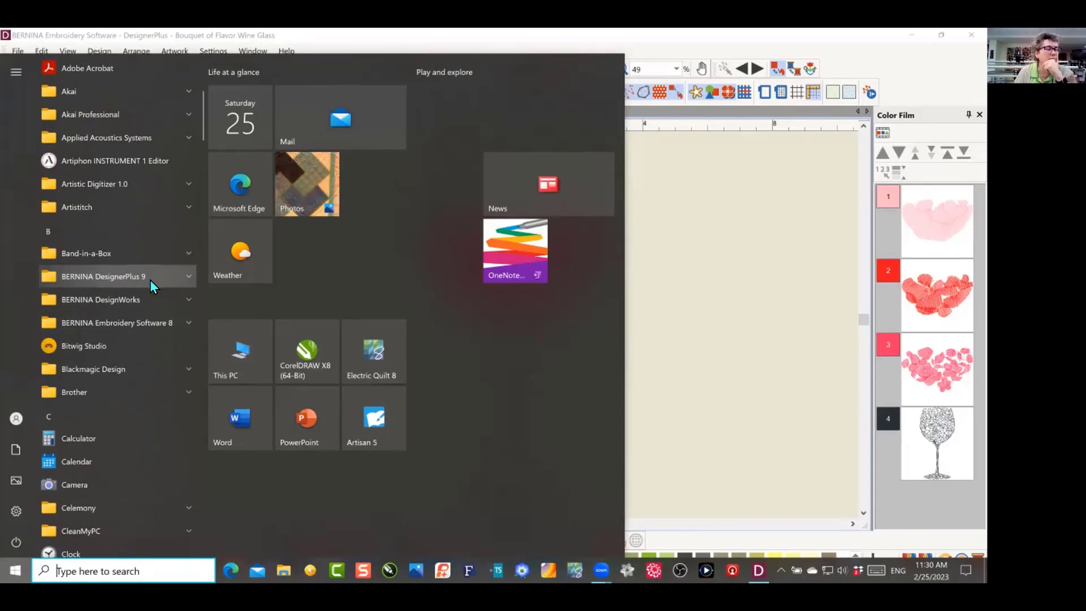
pyautogui.click(189, 277)
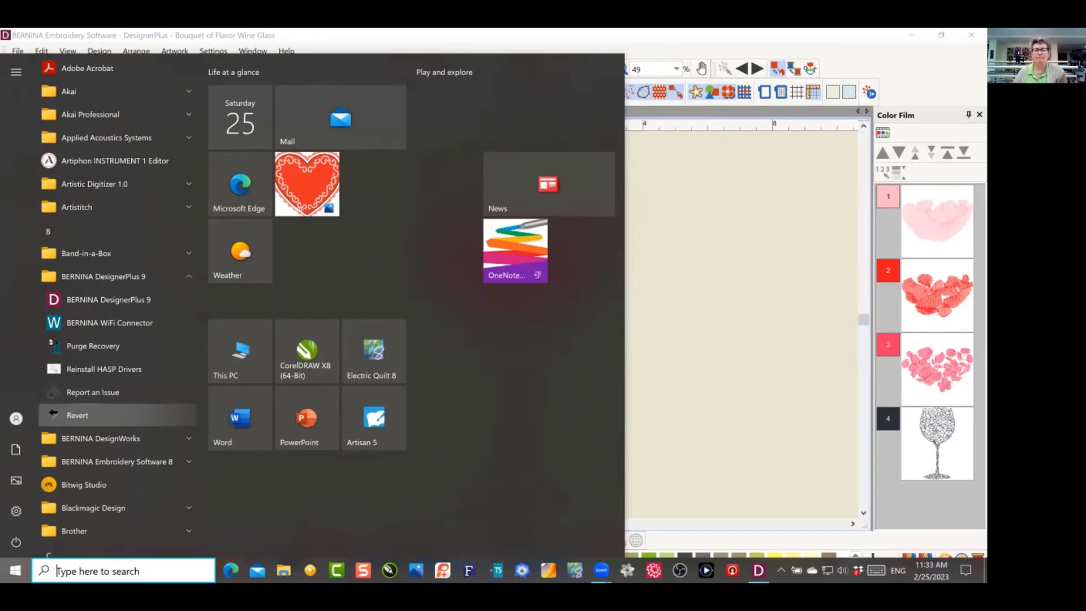
pyautogui.press('Escape')
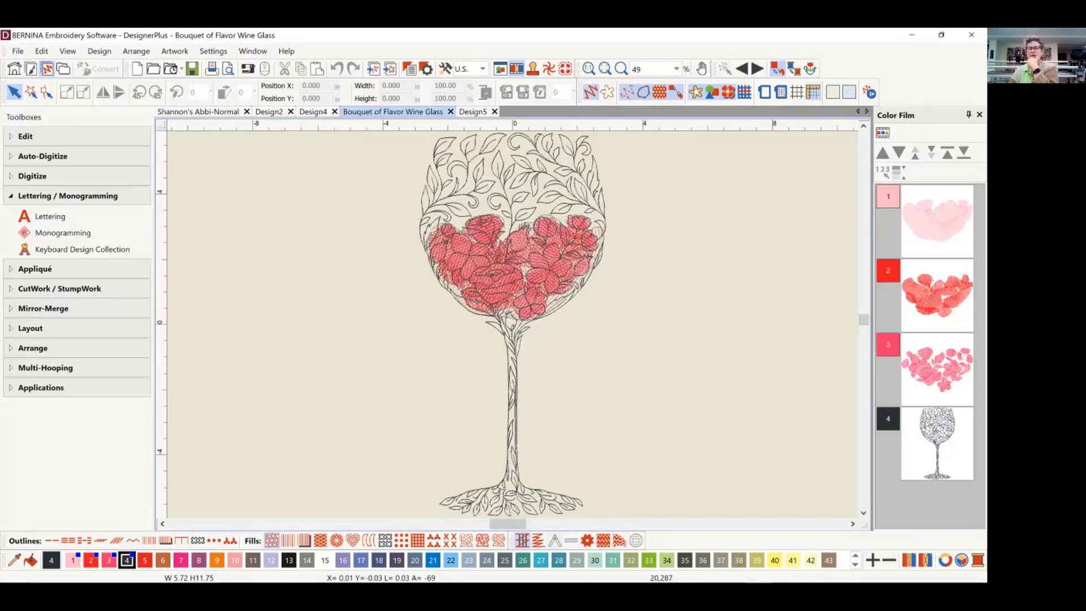
# - Recolor the wine glass outline with thread color 34, Moon Green, and inspect its stitches against the flowers
pyautogui.click(937, 444)
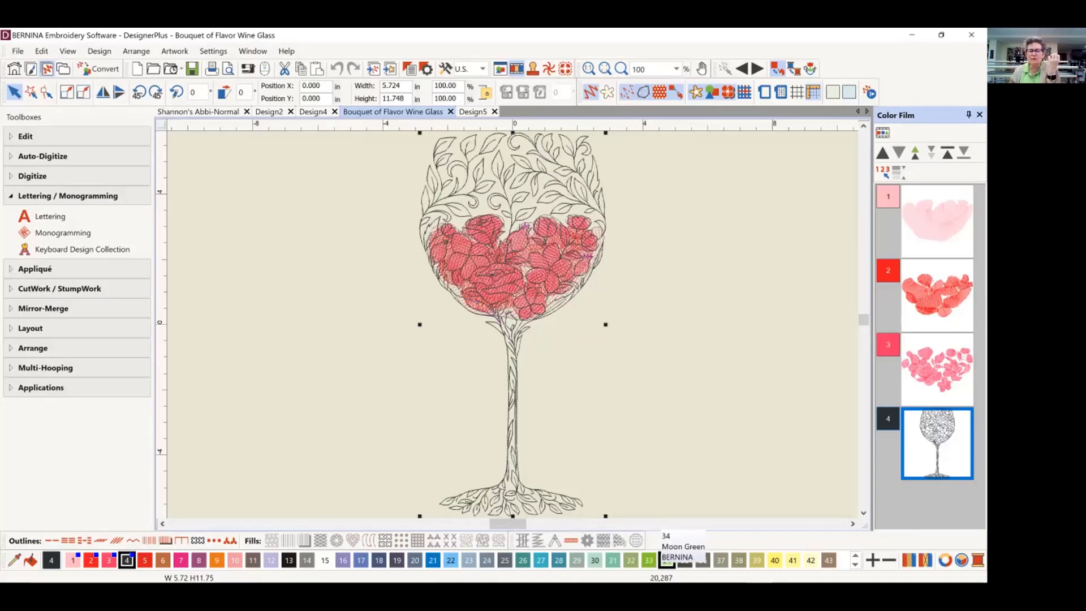
pyautogui.click(667, 559)
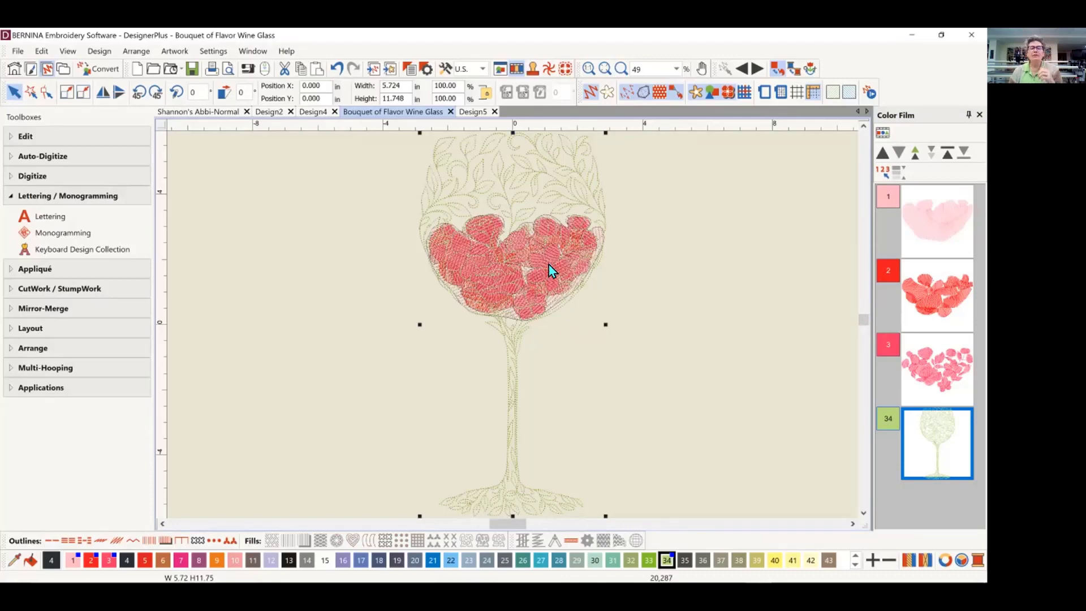
pyautogui.scroll(5, 548, 264)
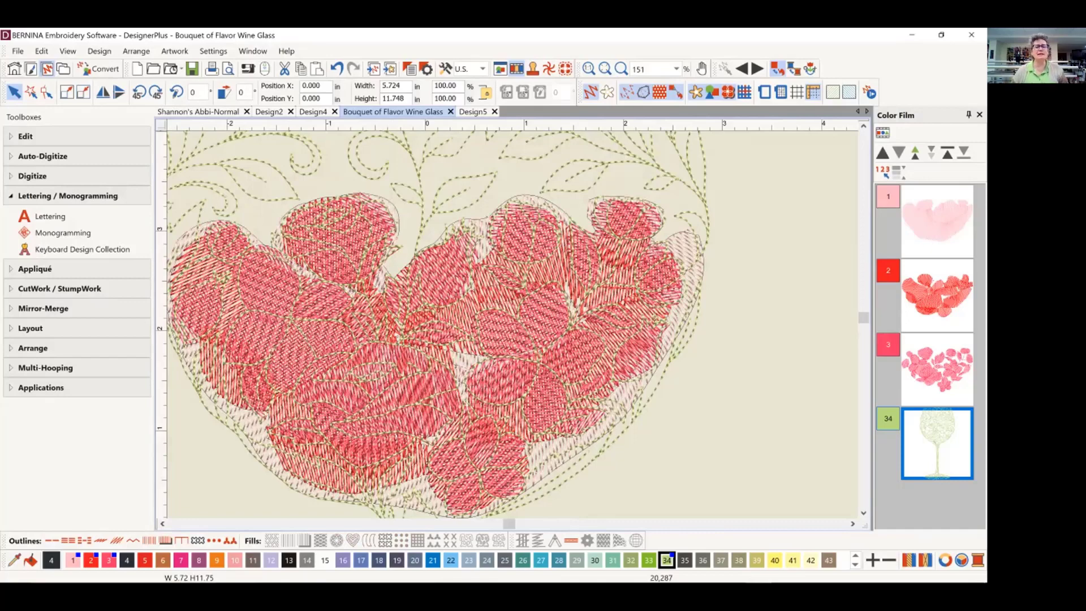
pyautogui.scroll(-5, 511, 327)
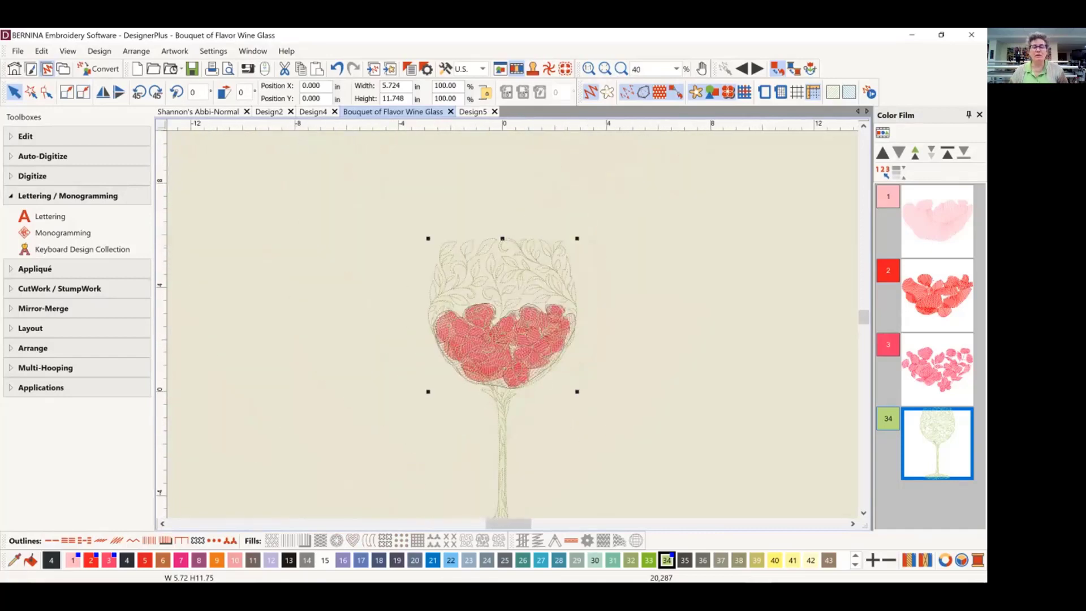
pyautogui.click(864, 513)
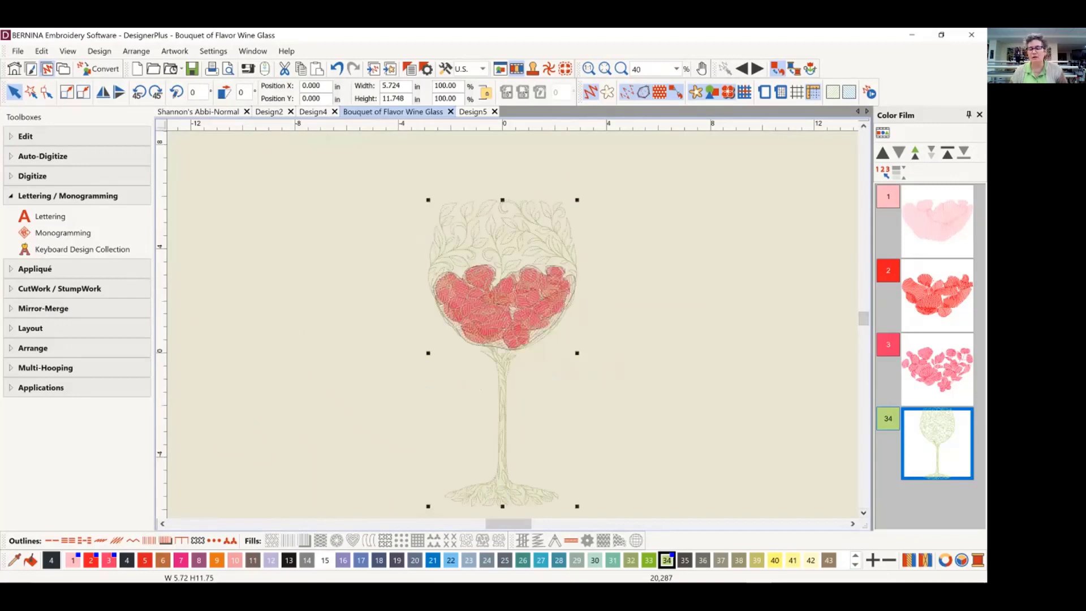
# - Set the solid design background color to black and inspect the wine glass against it
pyautogui.click(98, 52)
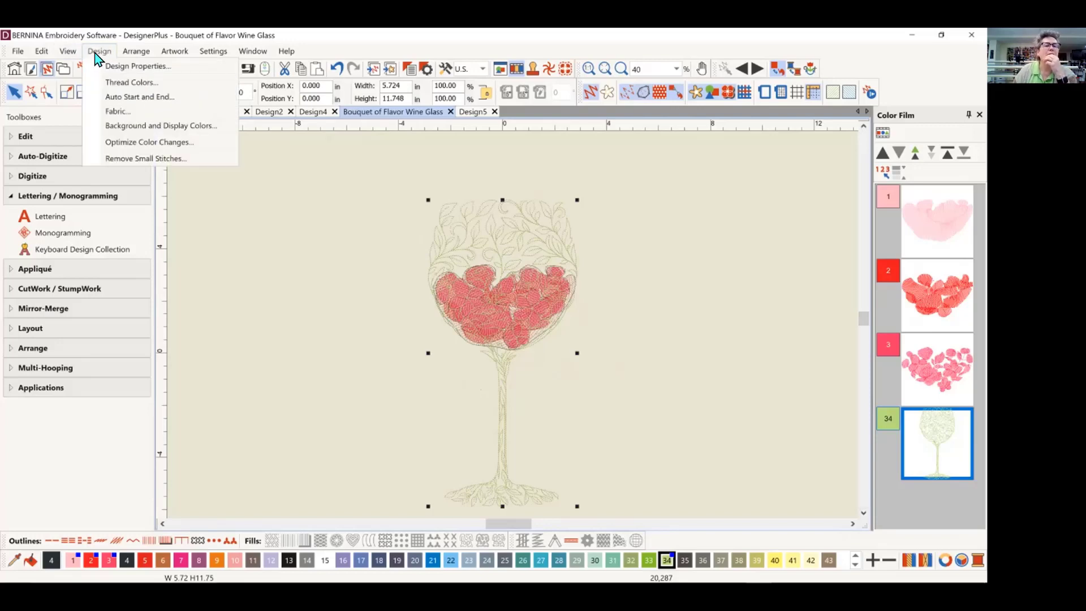
pyautogui.click(127, 127)
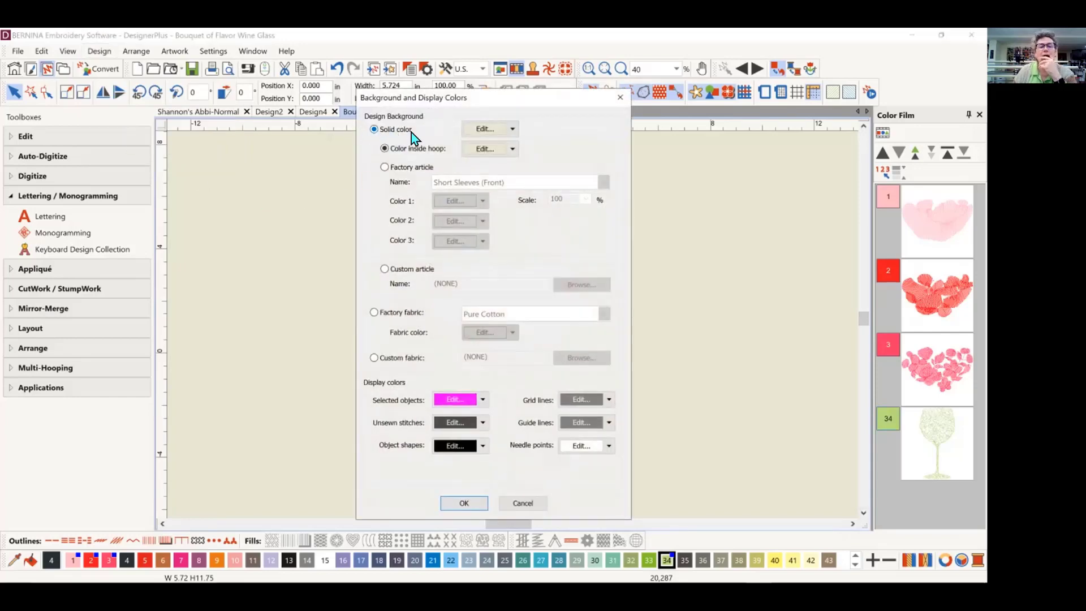
pyautogui.click(512, 129)
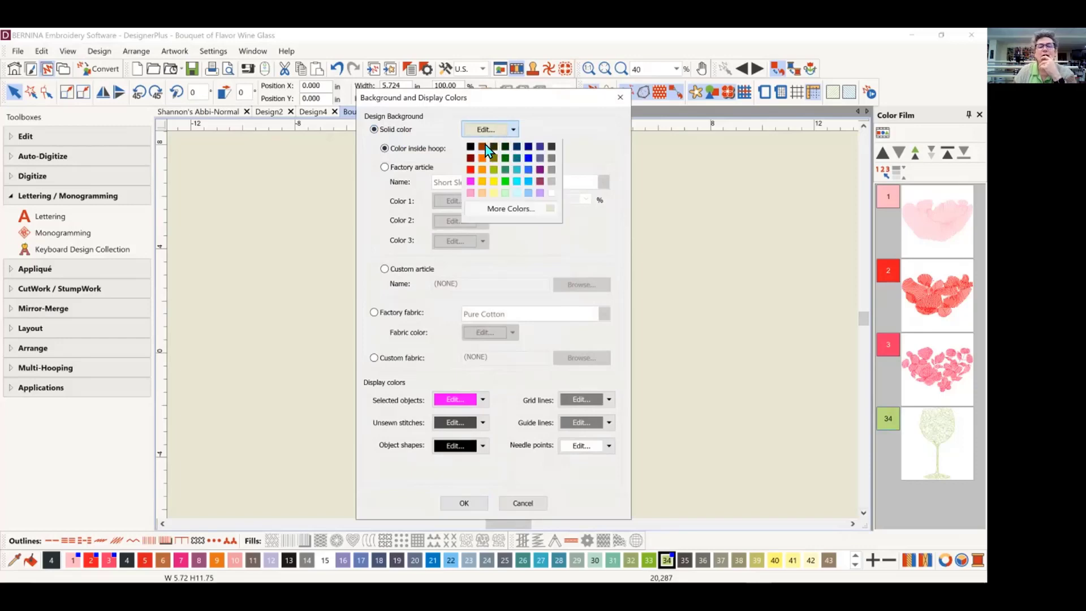
pyautogui.click(471, 147)
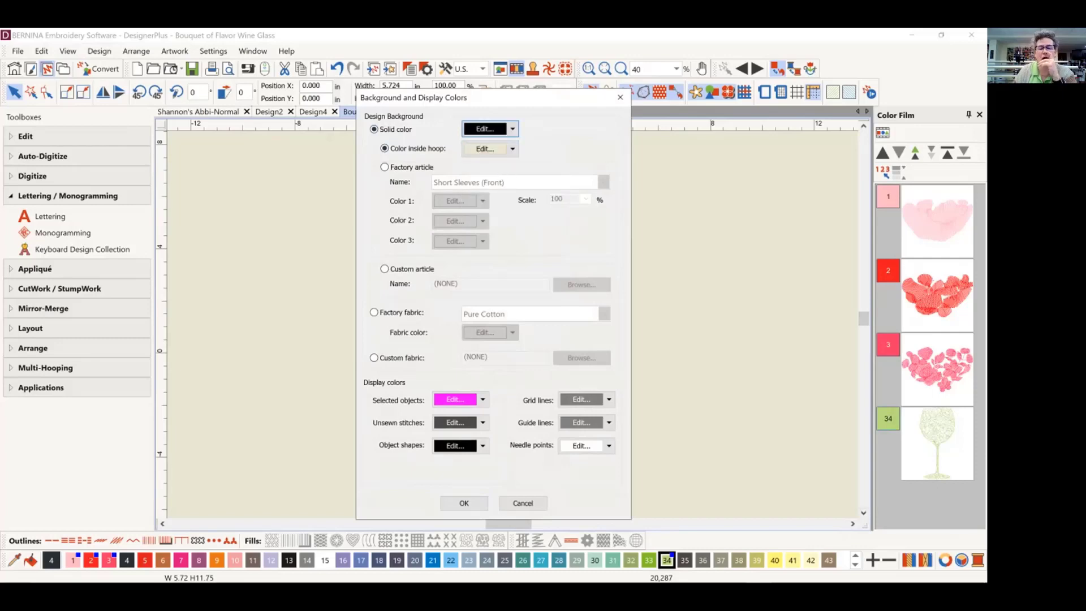
pyautogui.click(463, 503)
pyautogui.press('Escape')
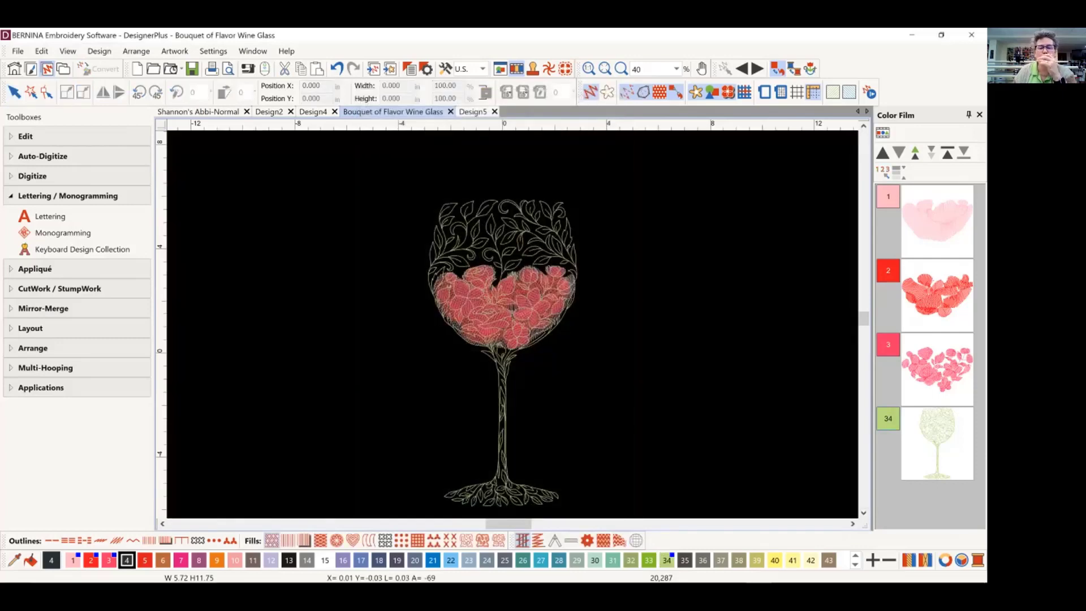
pyautogui.scroll(2, 516, 332)
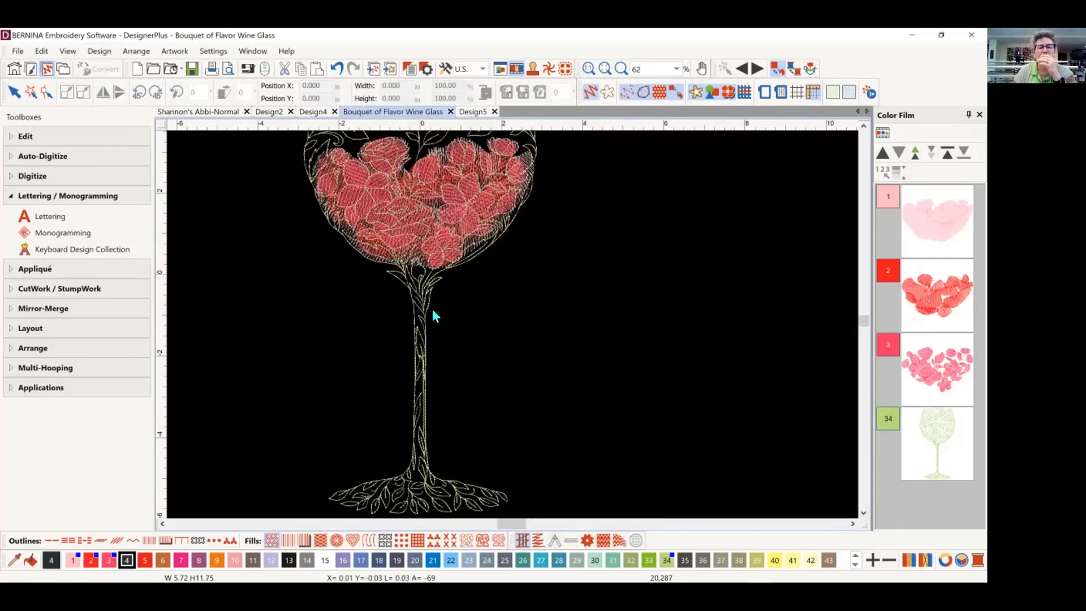
pyautogui.scroll(-1, 433, 312)
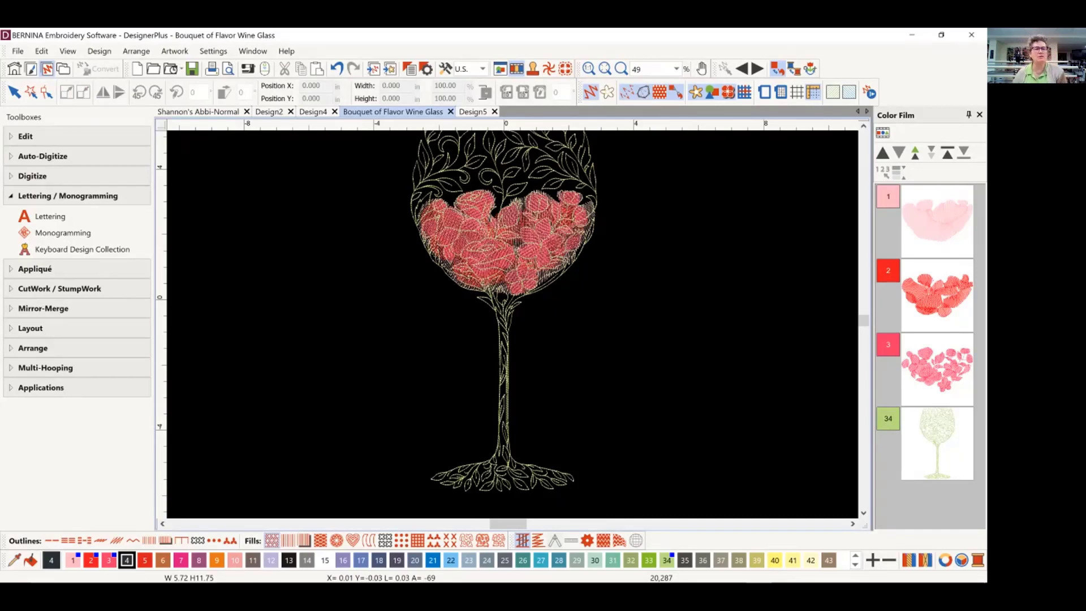
# - Review the design's solid background color and color inside hoop settings
pyautogui.click(99, 52)
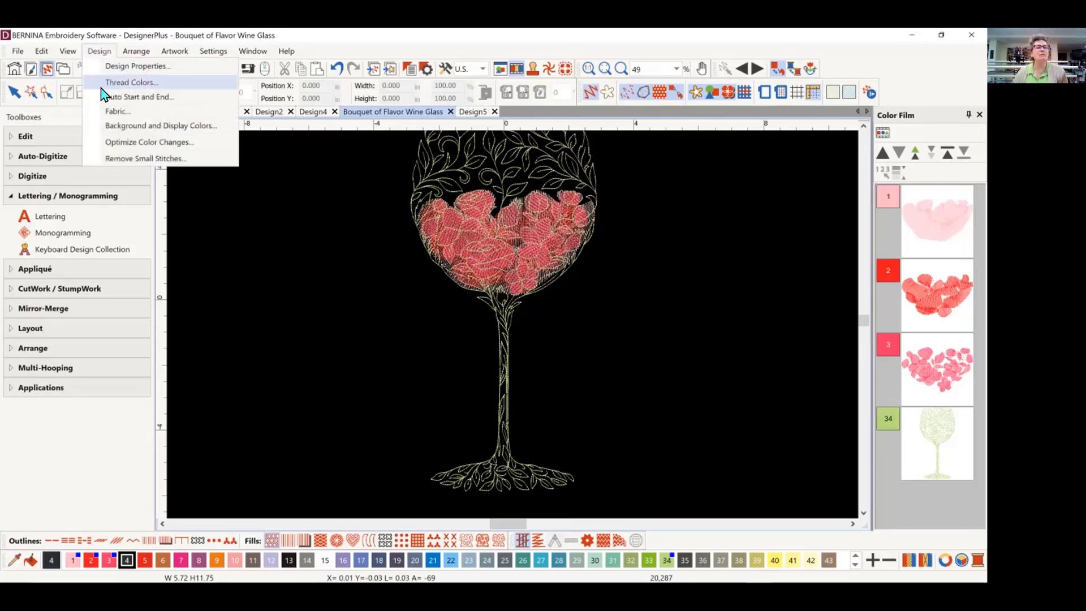
pyautogui.click(123, 125)
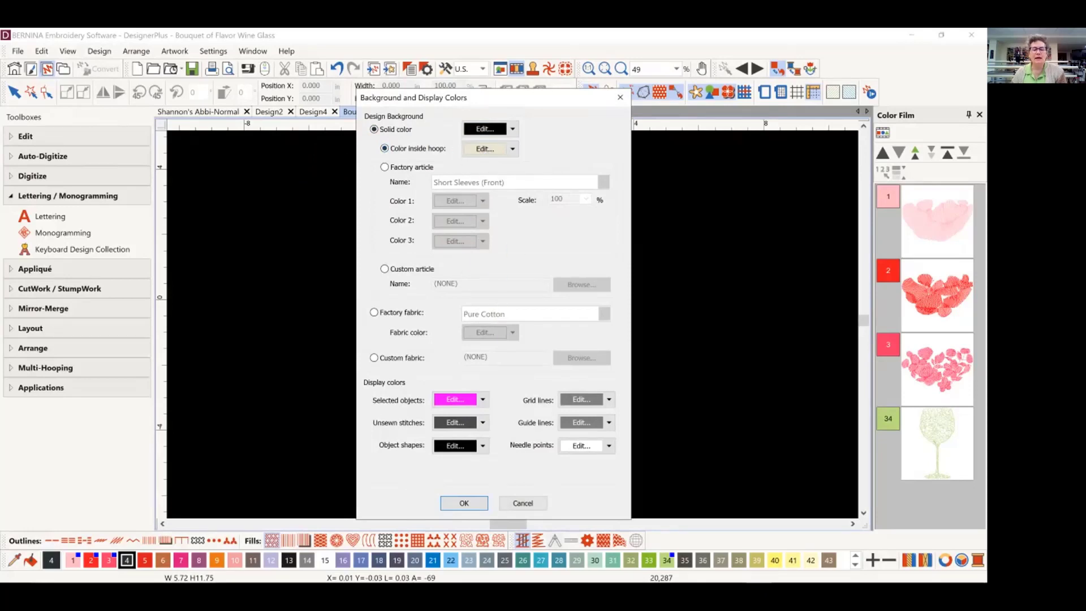
pyautogui.click(464, 503)
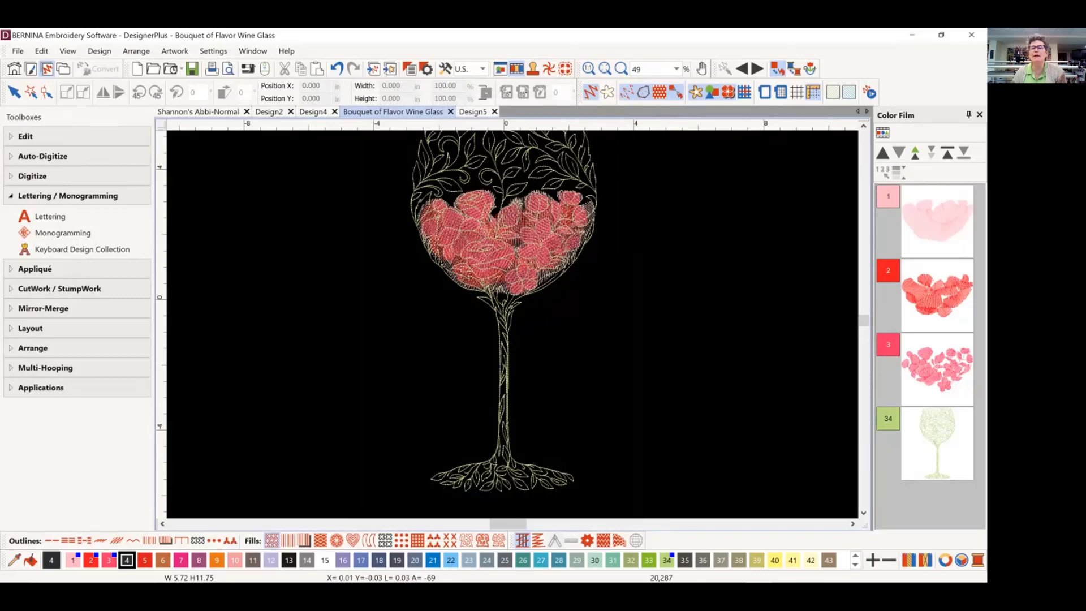
# - Show the hoop around the design and set it to BERNINA Large Oval Hoop, 255 x 145
pyautogui.click(764, 92)
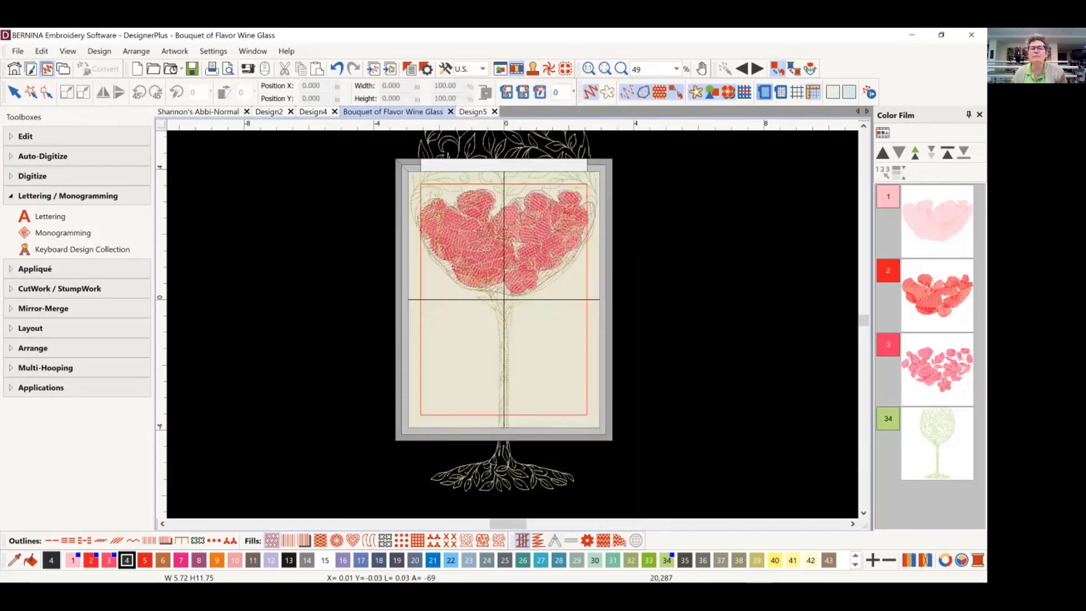
pyautogui.rightClick(764, 93)
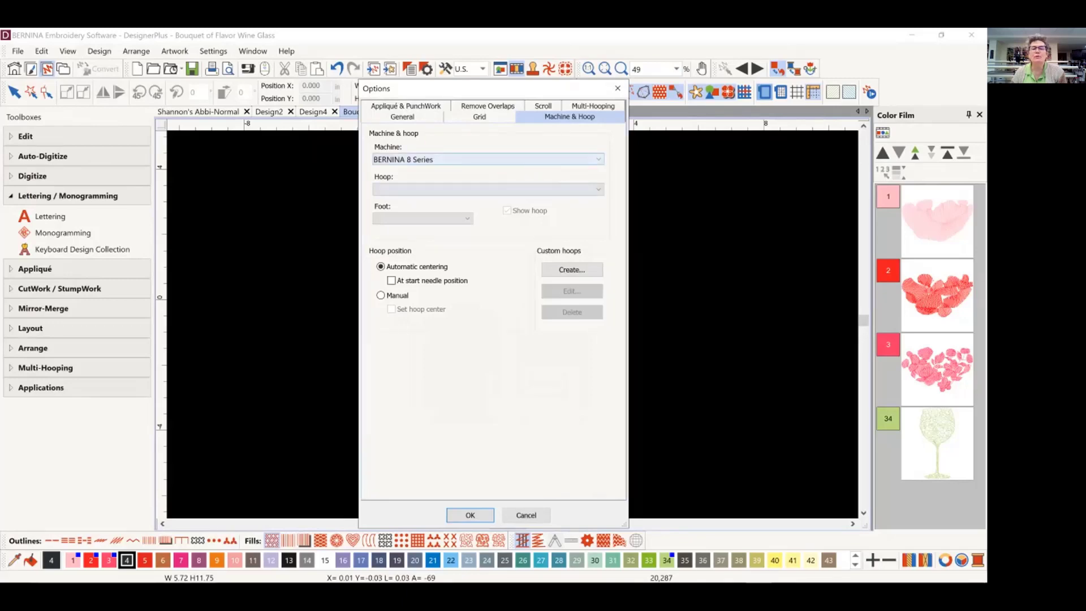
pyautogui.click(430, 189)
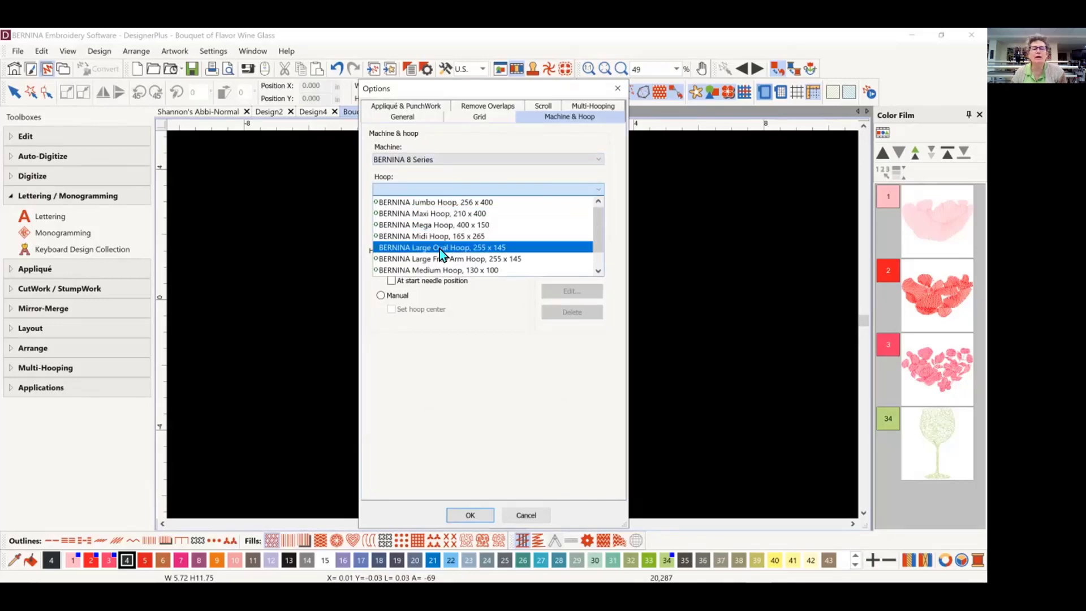
pyautogui.click(440, 250)
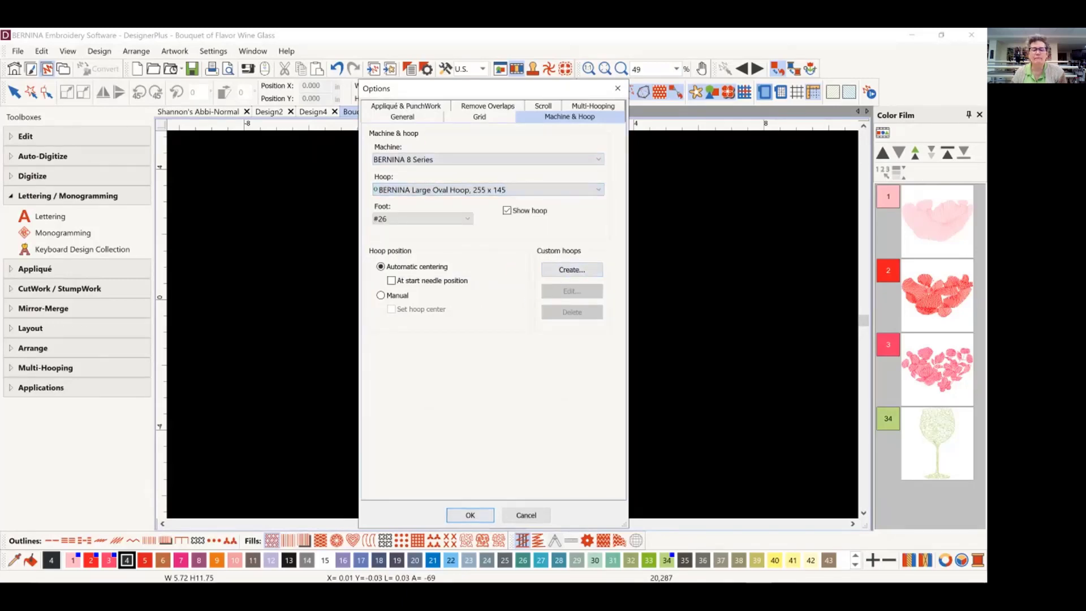
pyautogui.click(470, 515)
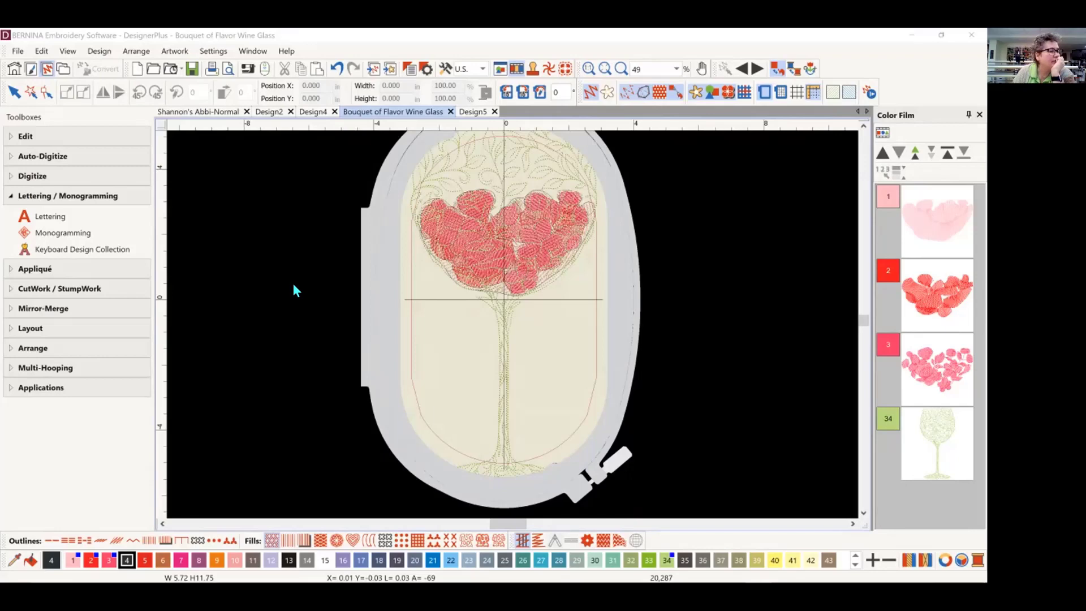
# - Check the background and display color settings with the large oval hoop shown
pyautogui.click(101, 56)
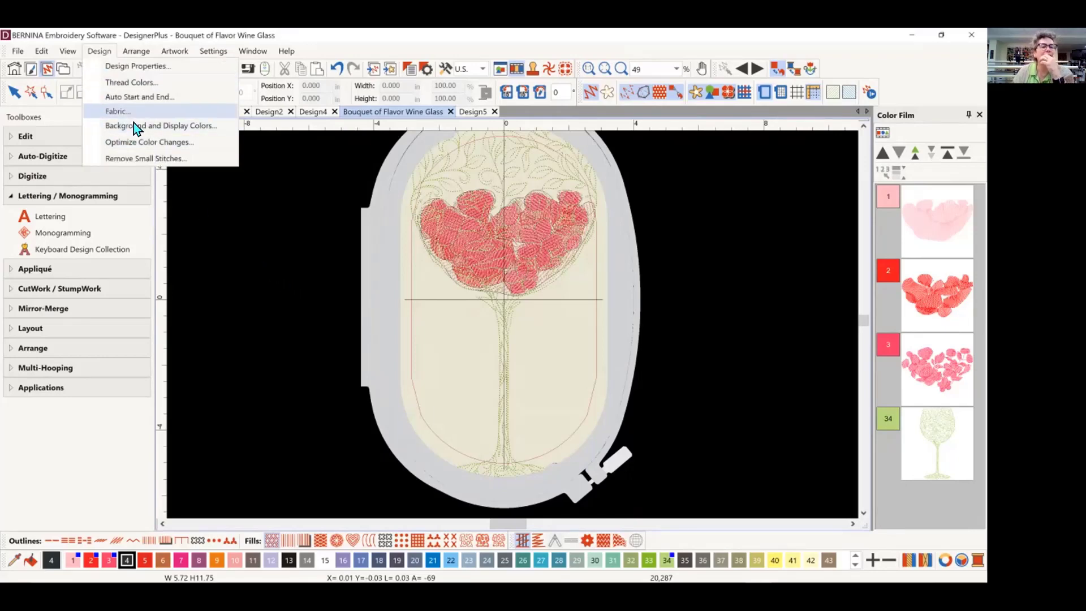
pyautogui.click(135, 126)
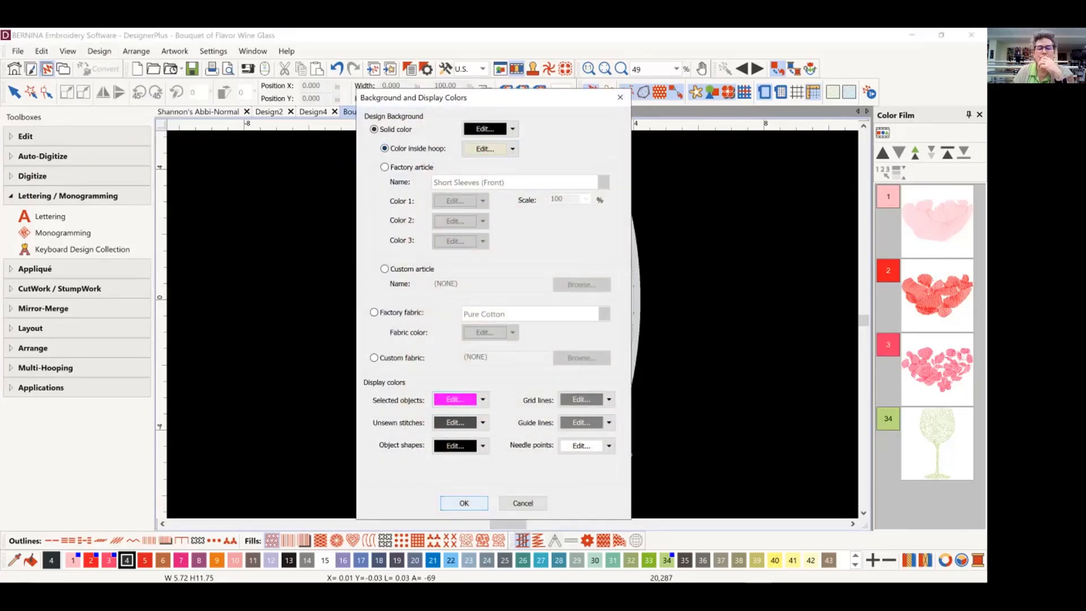
pyautogui.click(463, 502)
# - Hide the hoop and inspect the entire wine glass against the black background
pyautogui.click(764, 92)
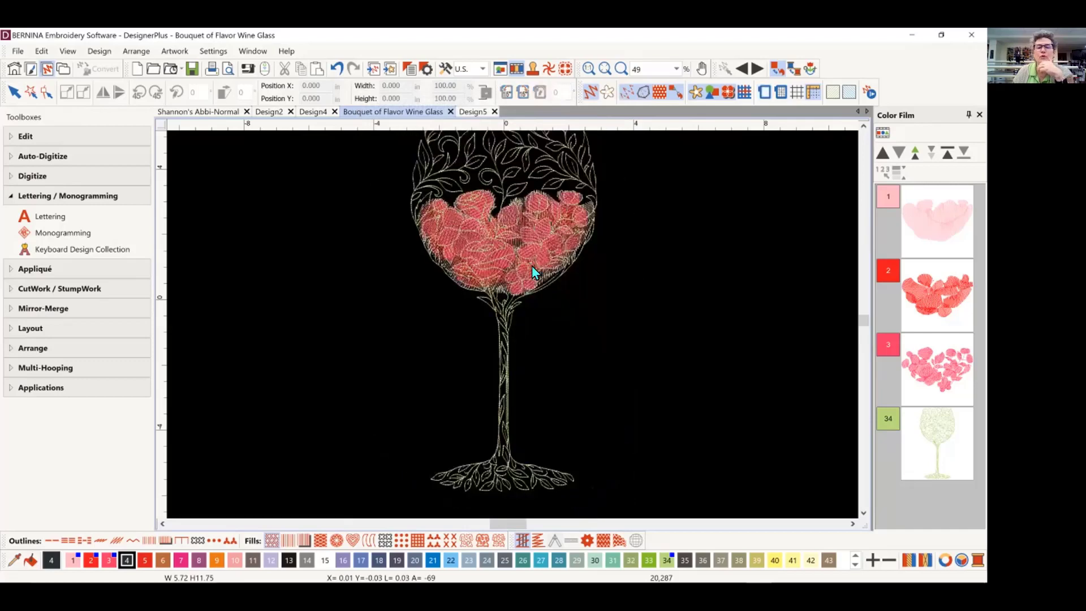
pyautogui.scroll(-3, 511, 321)
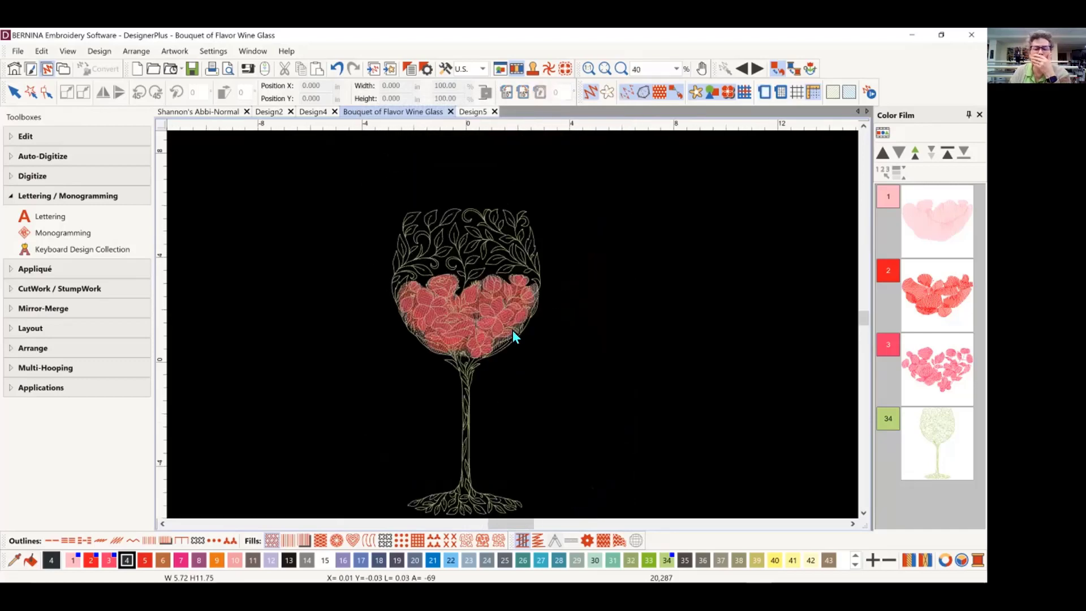
pyautogui.scroll(1, 514, 321)
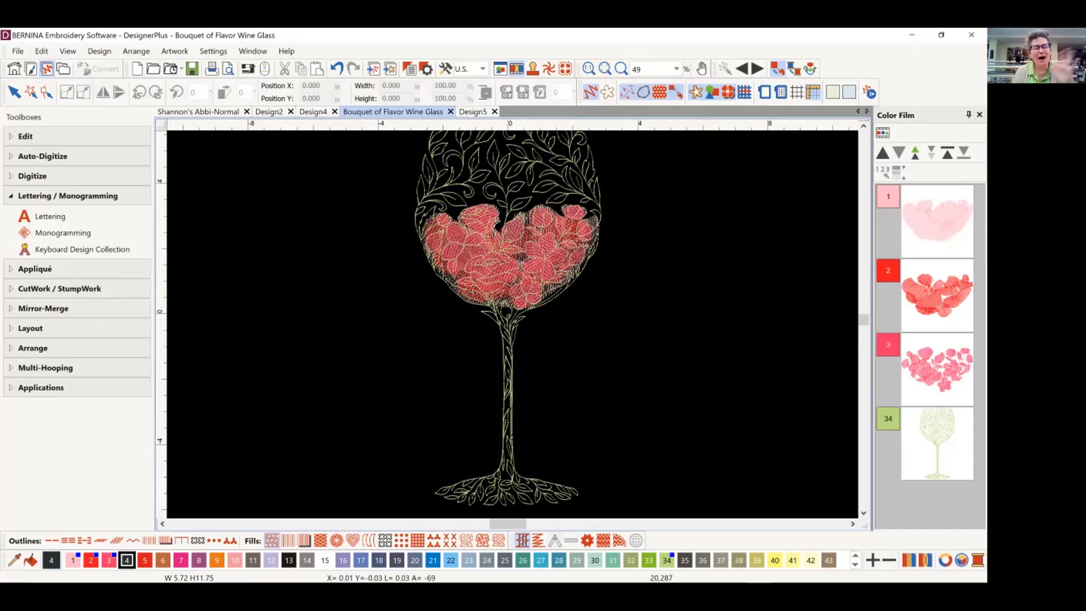
pyautogui.scroll(-1, 513, 324)
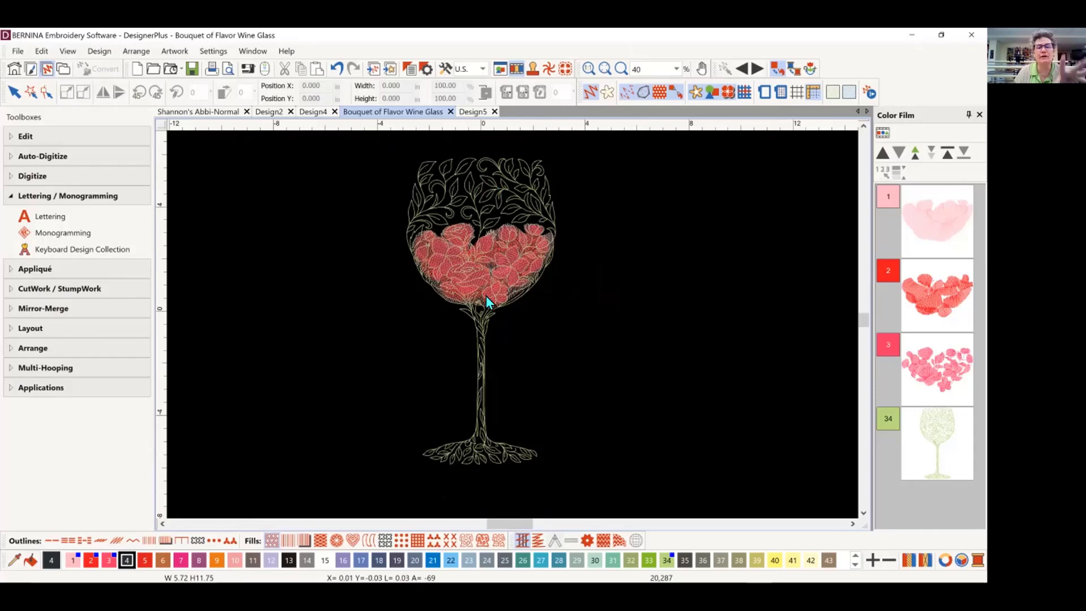
# - Set the solid design background color to white in the background and display colors
pyautogui.click(105, 52)
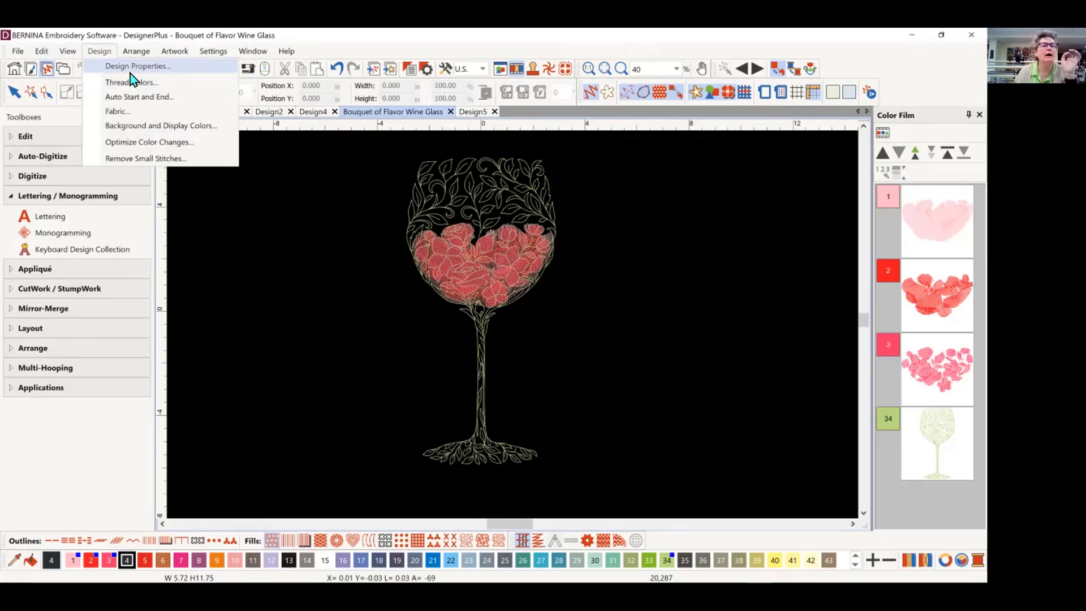
pyautogui.click(136, 126)
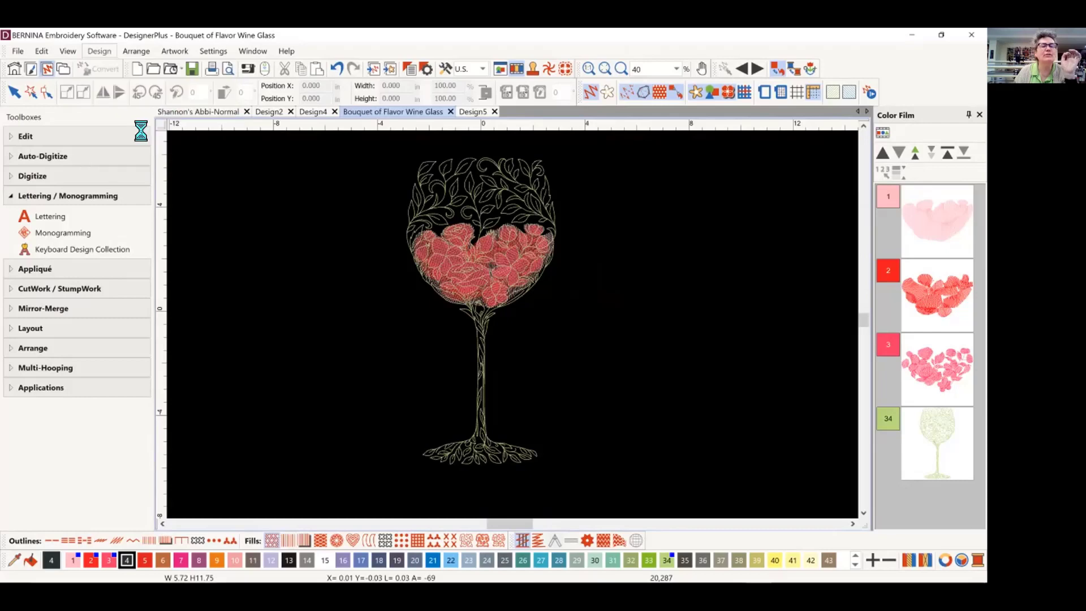
pyautogui.click(513, 131)
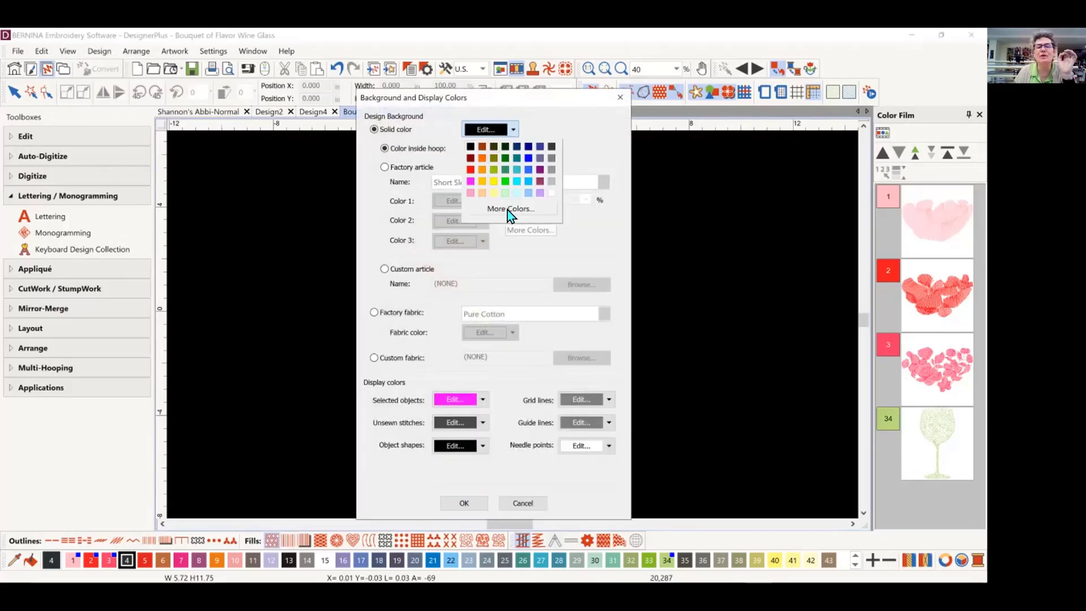
pyautogui.click(551, 194)
# - Customize the solid background to a very light gray with red, green and blue at 247, and apply it to the design
pyautogui.click(494, 129)
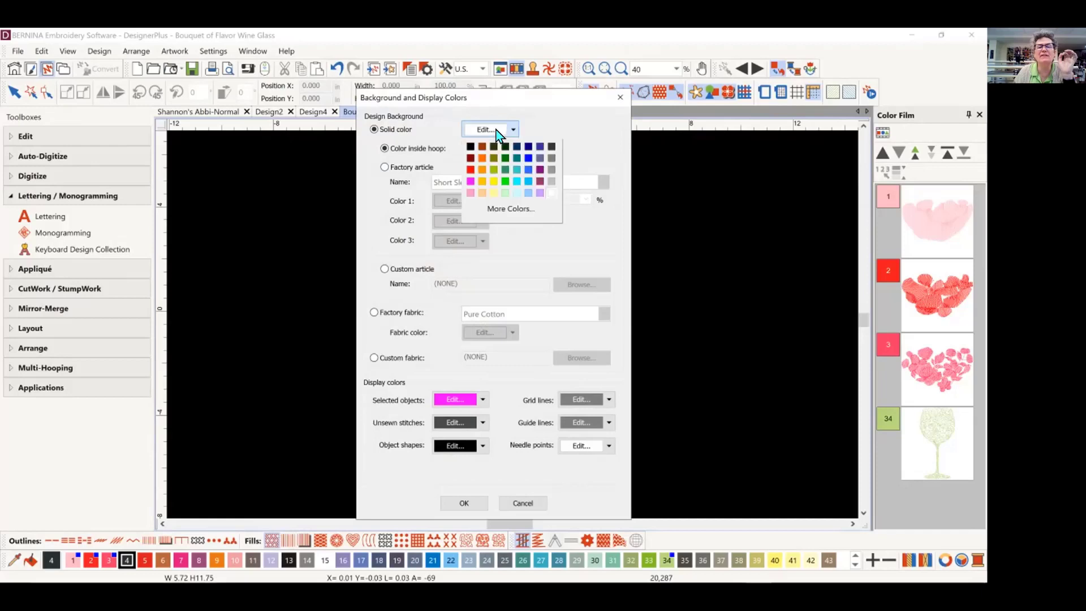
pyautogui.click(511, 209)
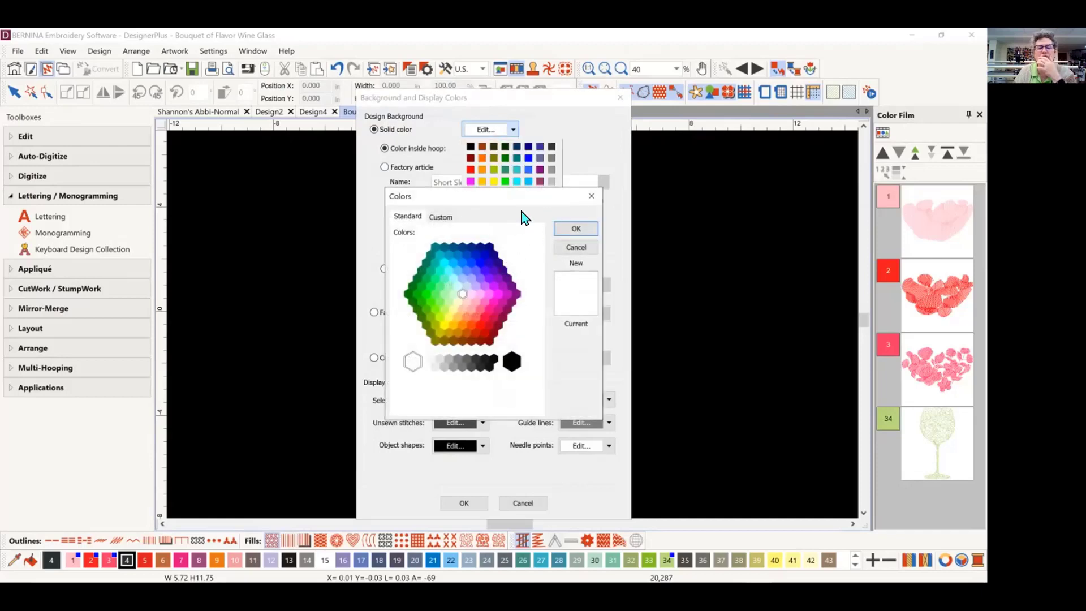
pyautogui.click(441, 216)
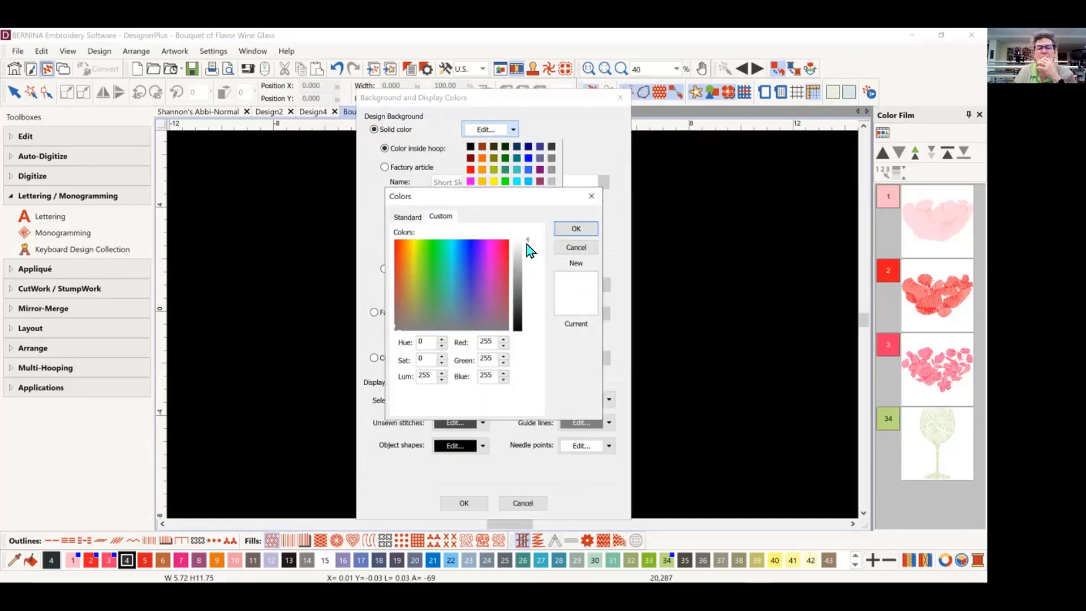
pyautogui.moveTo(527, 243); pyautogui.dragTo(527, 248)
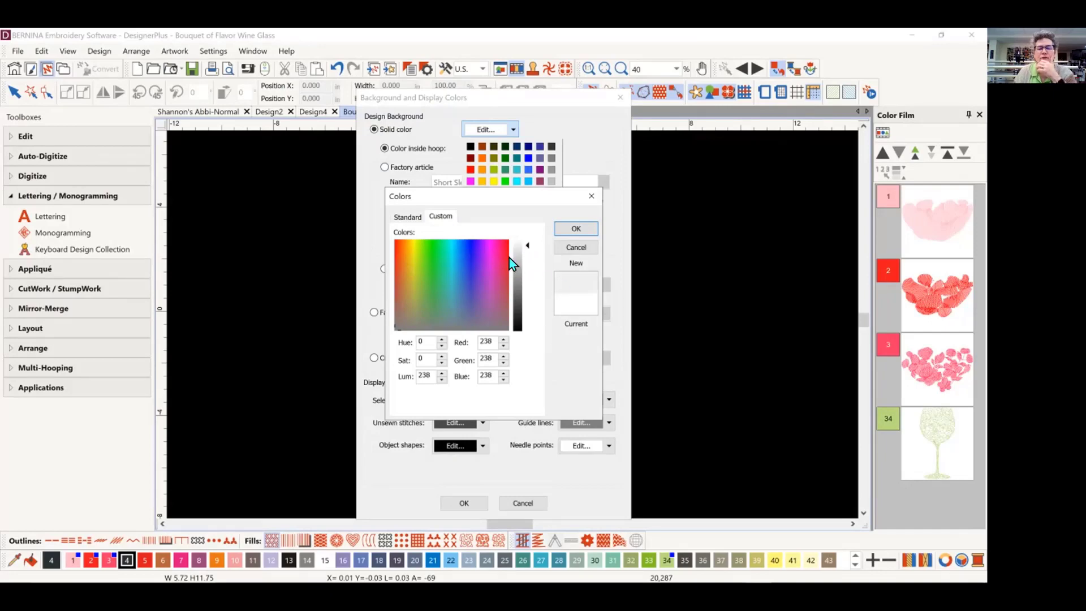
pyautogui.moveTo(528, 247); pyautogui.dragTo(527, 252)
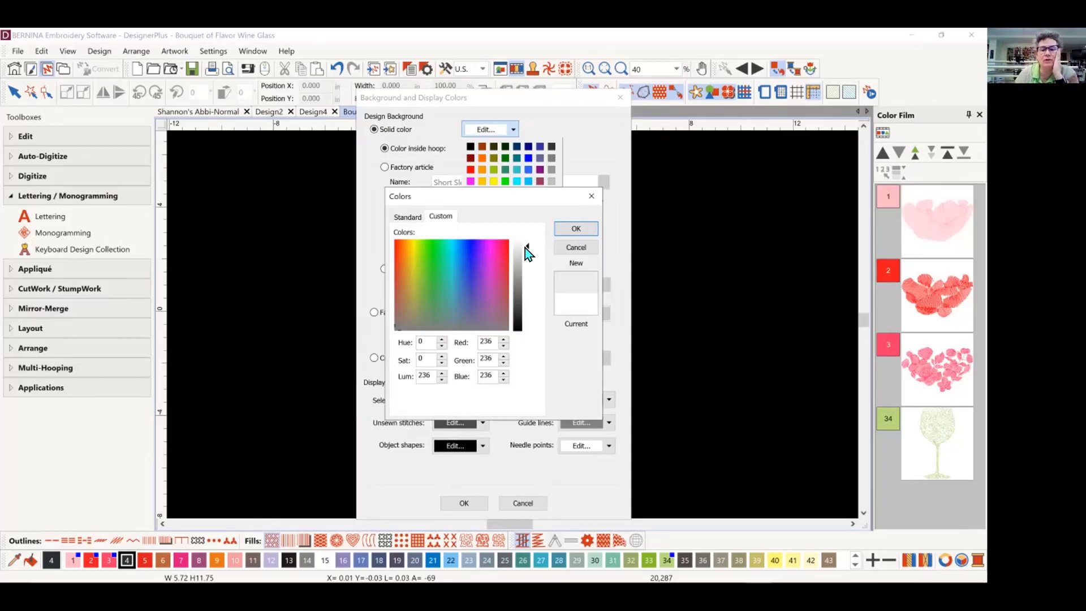
pyautogui.moveTo(527, 247); pyautogui.dragTo(527, 244)
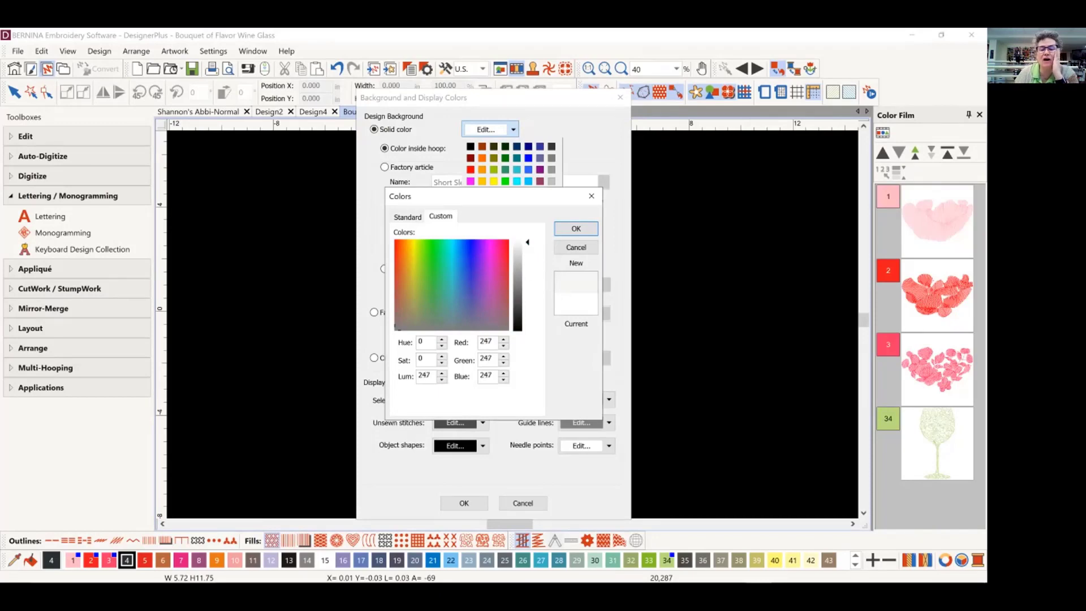
pyautogui.click(575, 228)
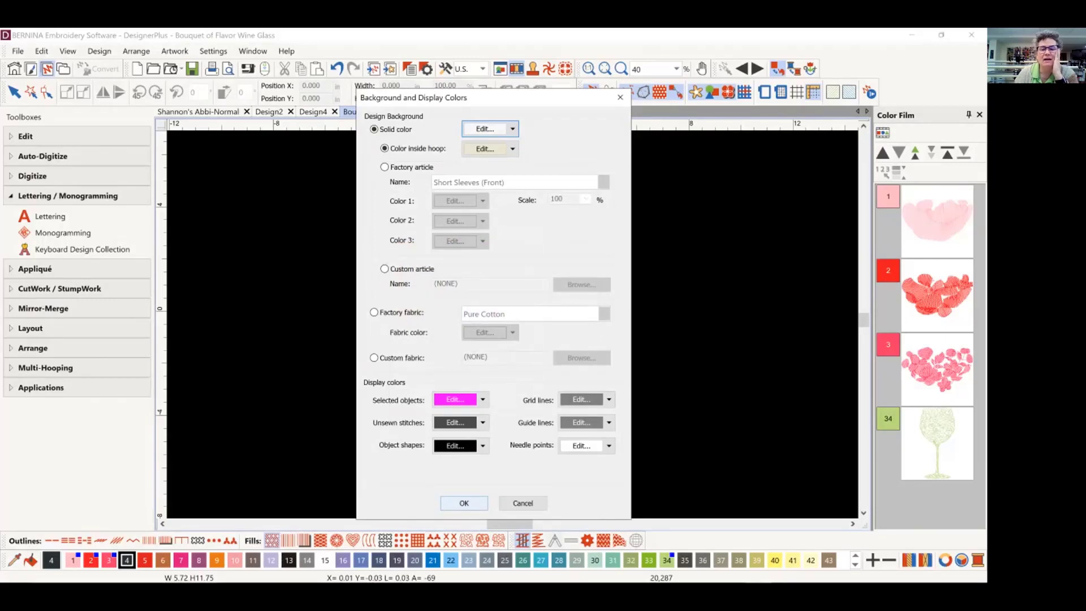
pyautogui.click(464, 502)
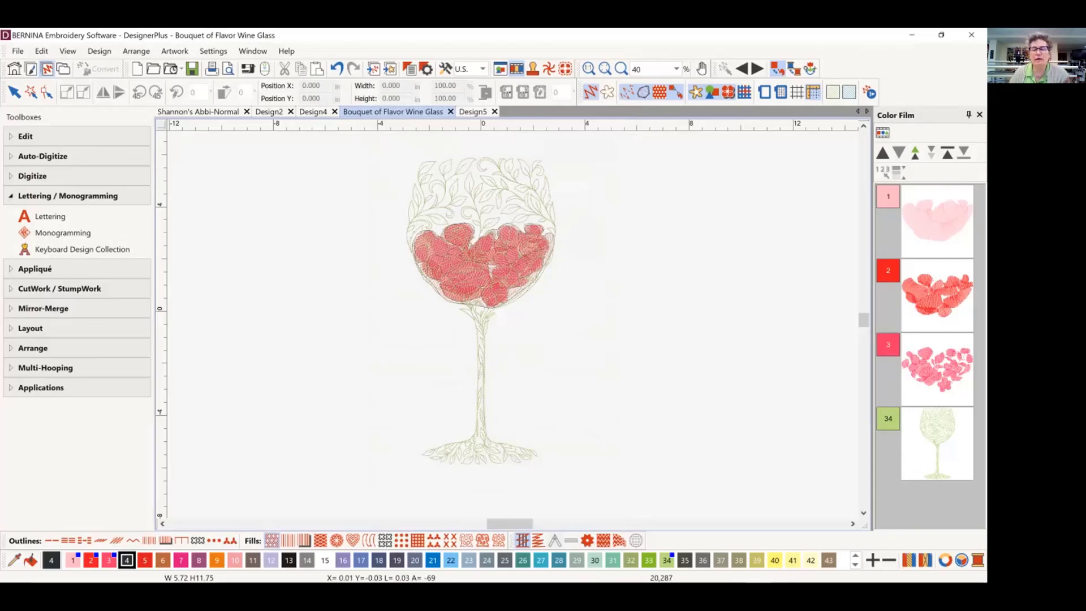
# - Hide everything except the color 34 wine glass outline and inspect its stitching around the bowl
pyautogui.click(937, 444)
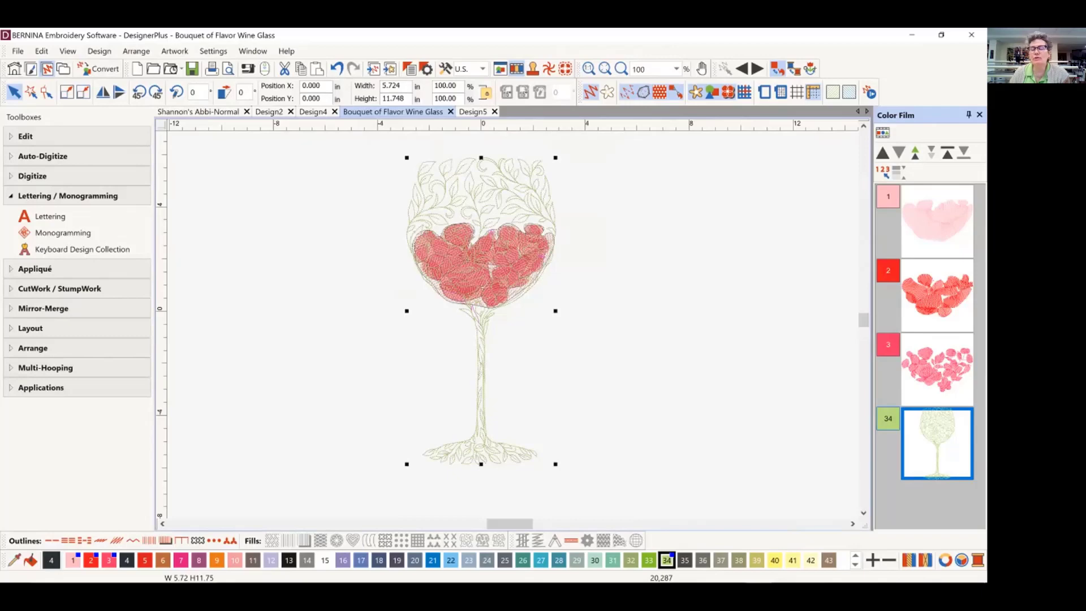
pyautogui.rightClick(937, 430)
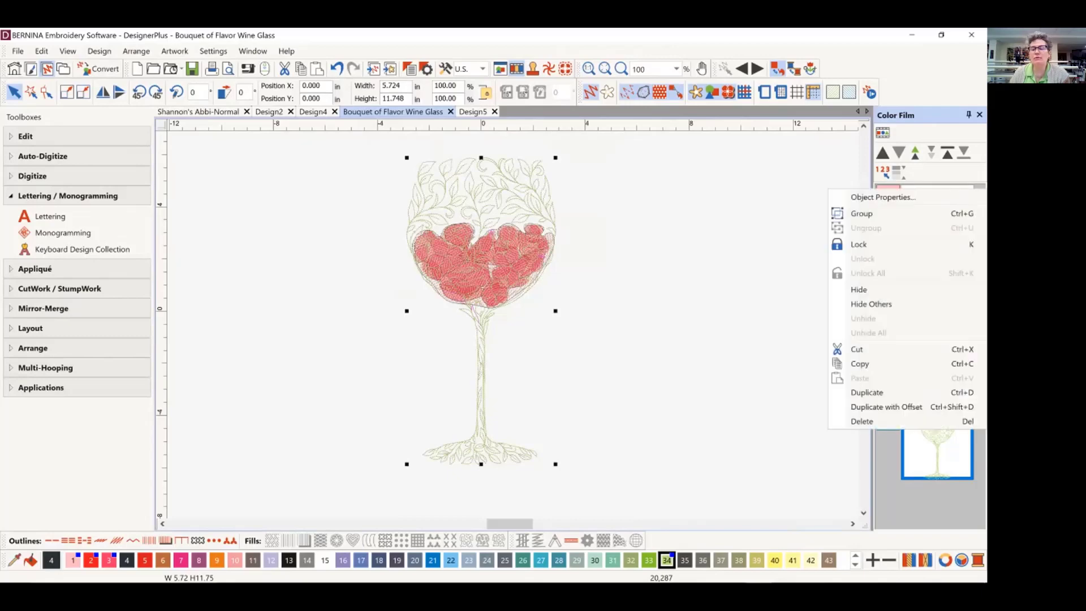
pyautogui.click(871, 303)
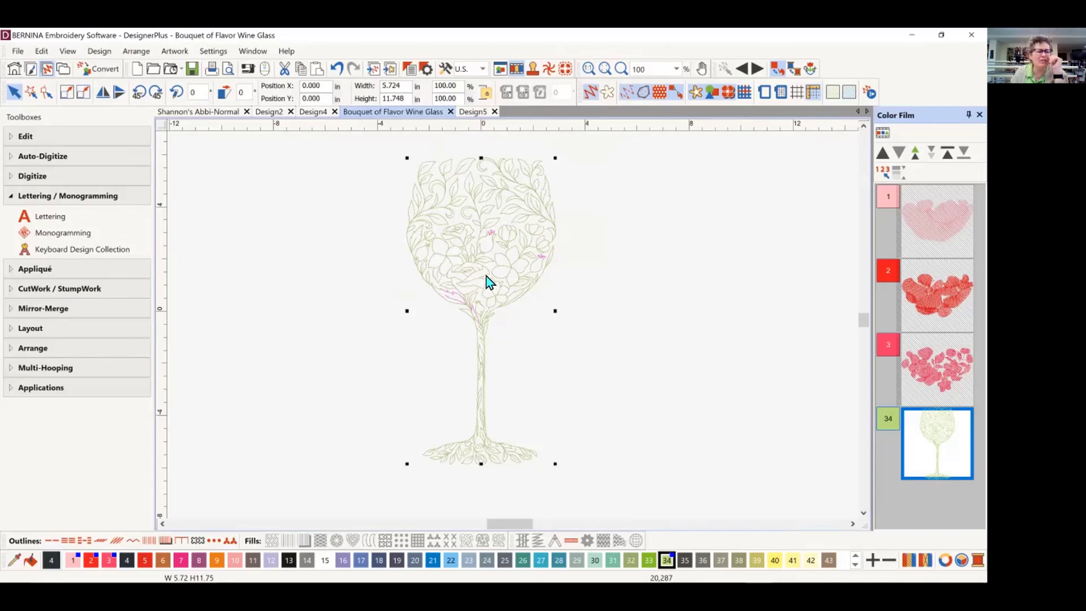
pyautogui.scroll(3, 519, 332)
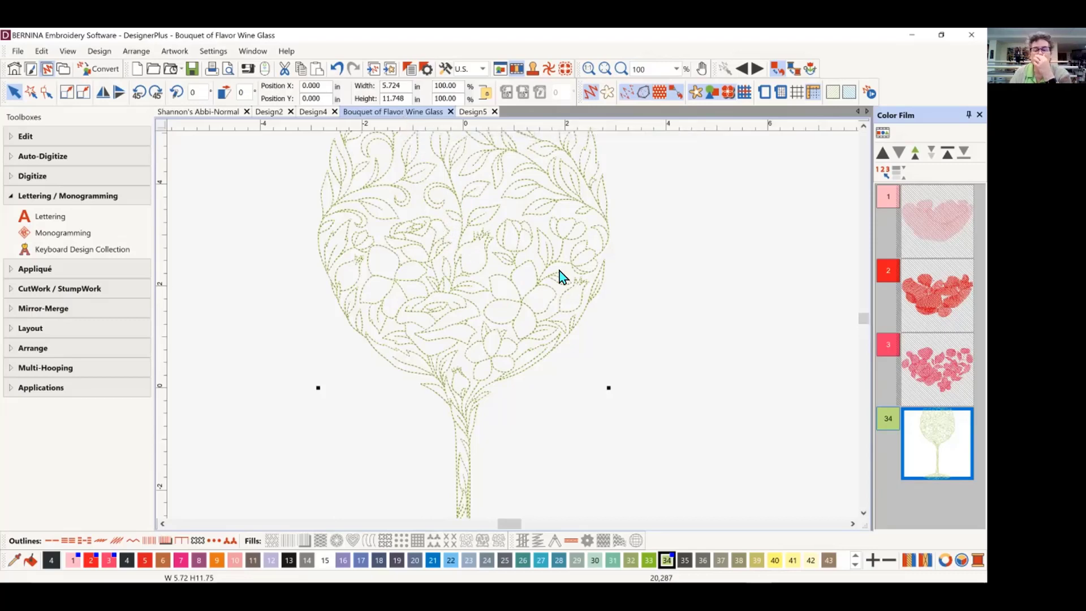
pyautogui.scroll(1, 508, 273)
pyautogui.scroll(-2, 513, 327)
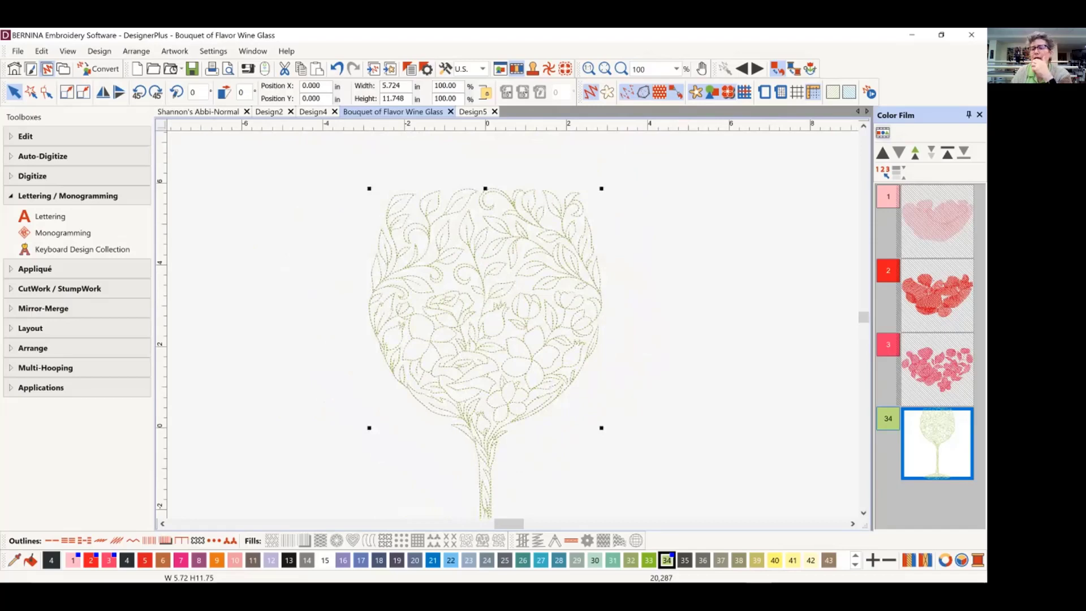
# - List the design's individual objects in the color film and select only the last outline object in the stitching sequence
pyautogui.click(883, 132)
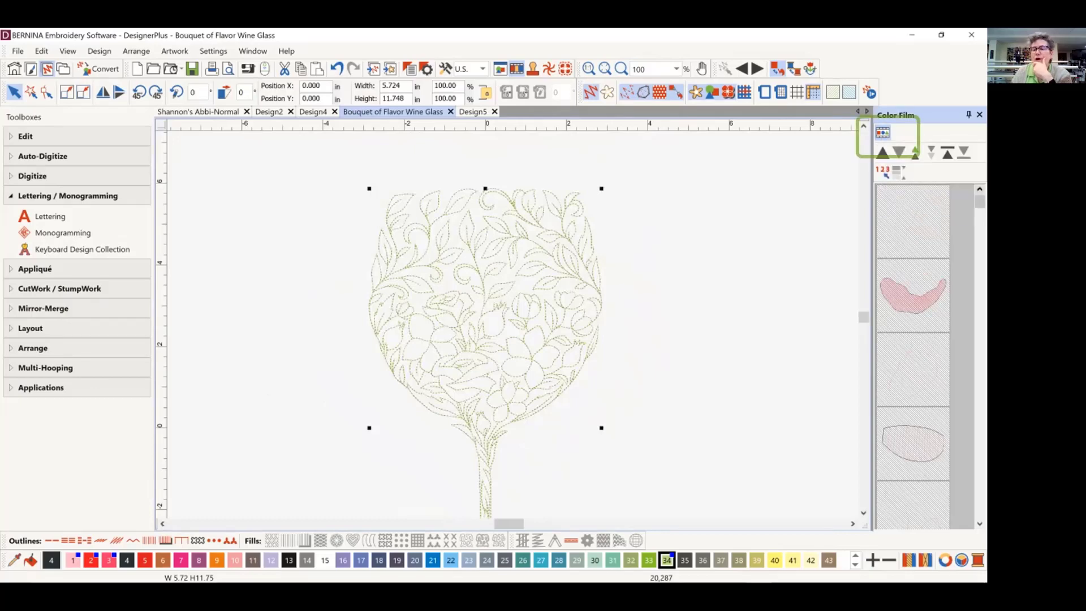
pyautogui.moveTo(980, 202); pyautogui.dragTo(980, 481)
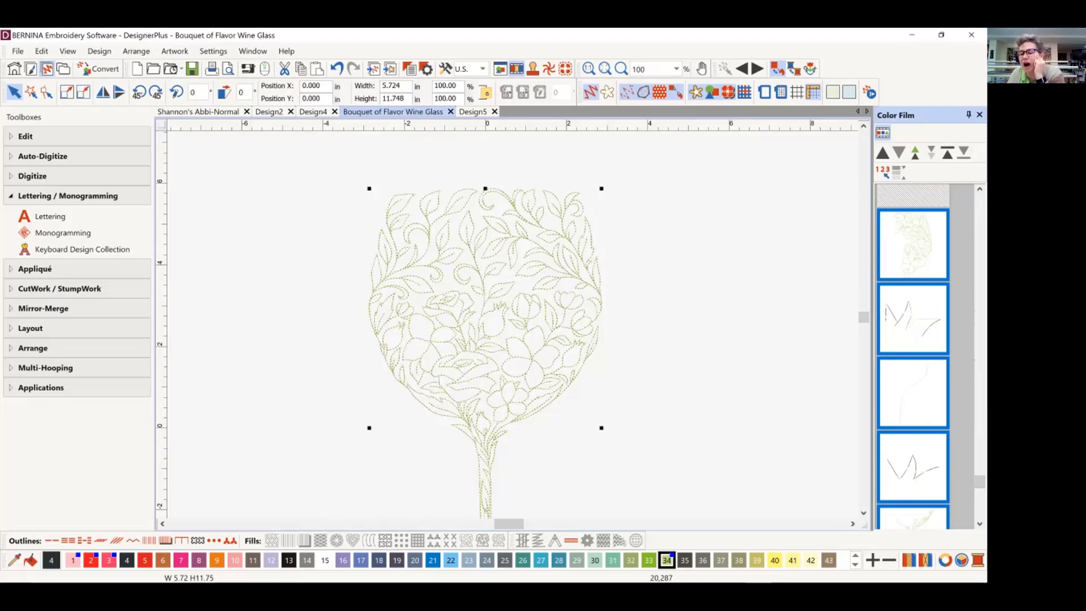
pyautogui.moveTo(979, 481); pyautogui.dragTo(980, 512)
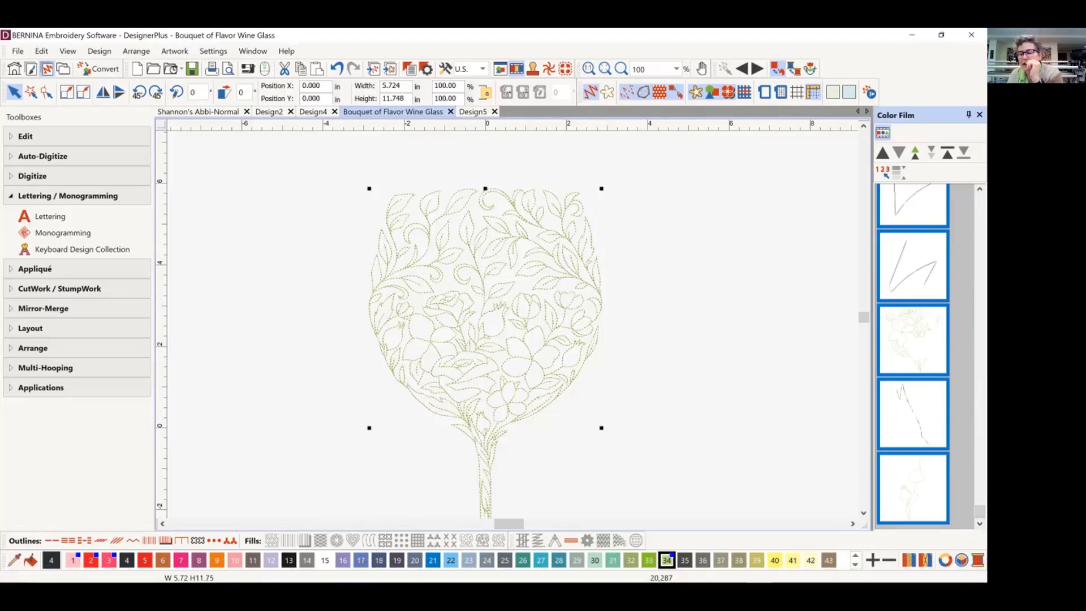
pyautogui.click(376, 181)
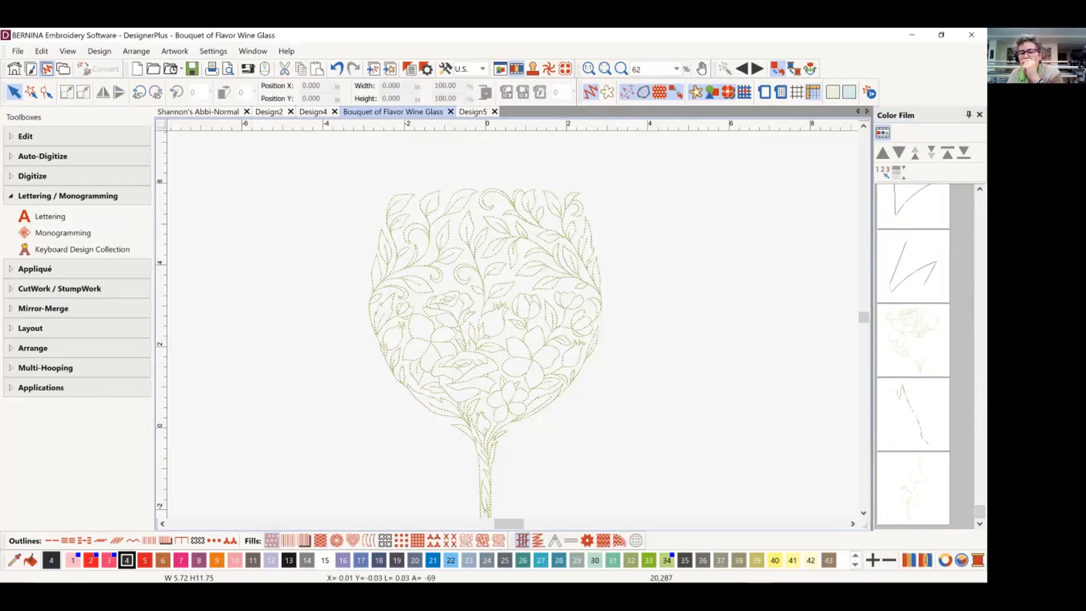
pyautogui.click(912, 488)
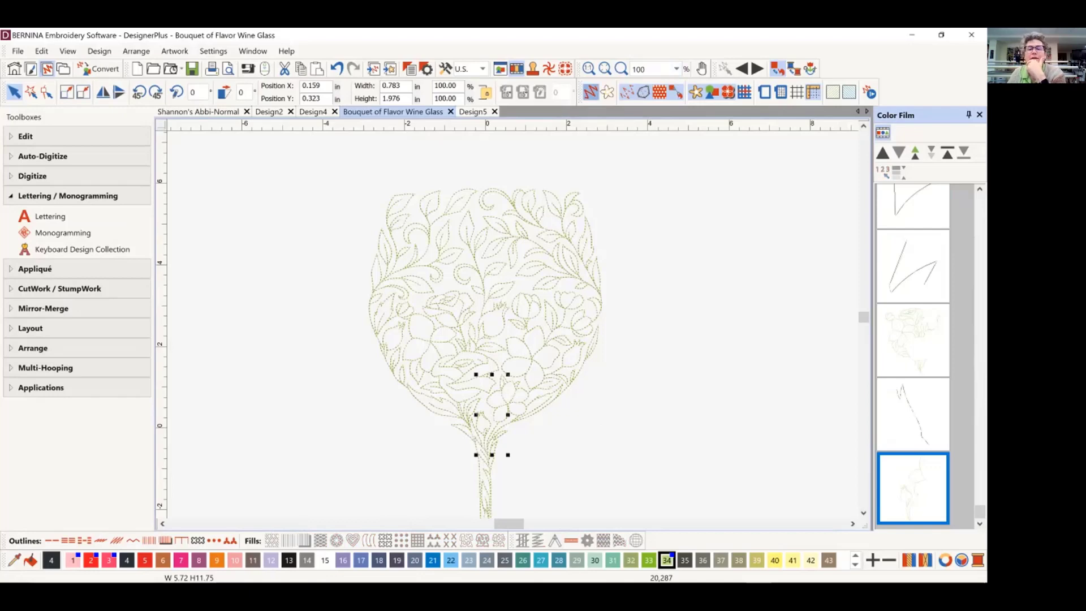
# - Turn off Artistic View and customize the solid background to a gray with red, green and blue at 219
pyautogui.click(589, 92)
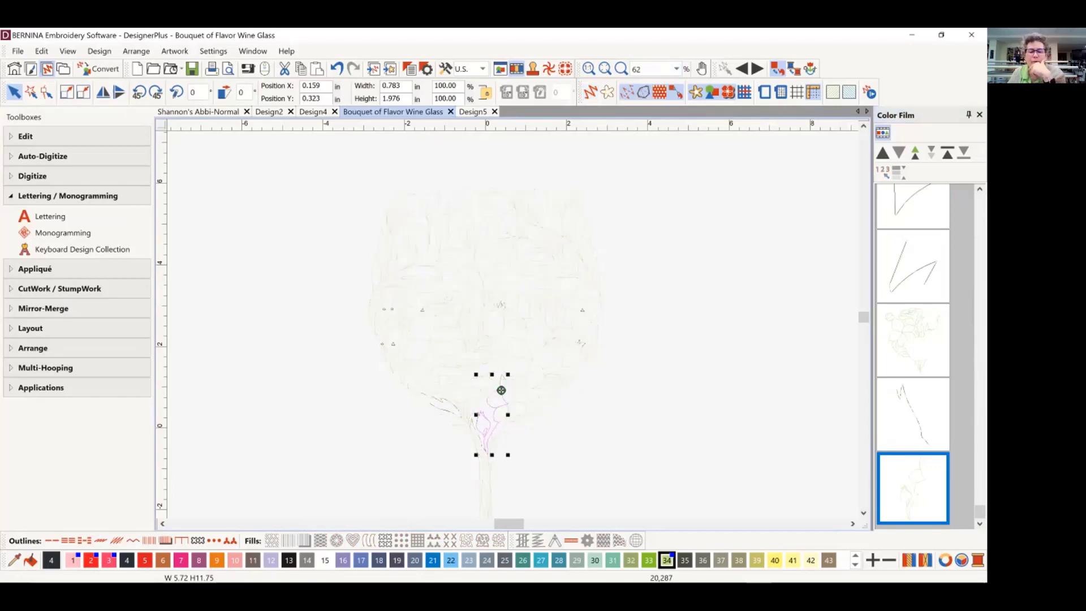
pyautogui.scroll(1, 514, 333)
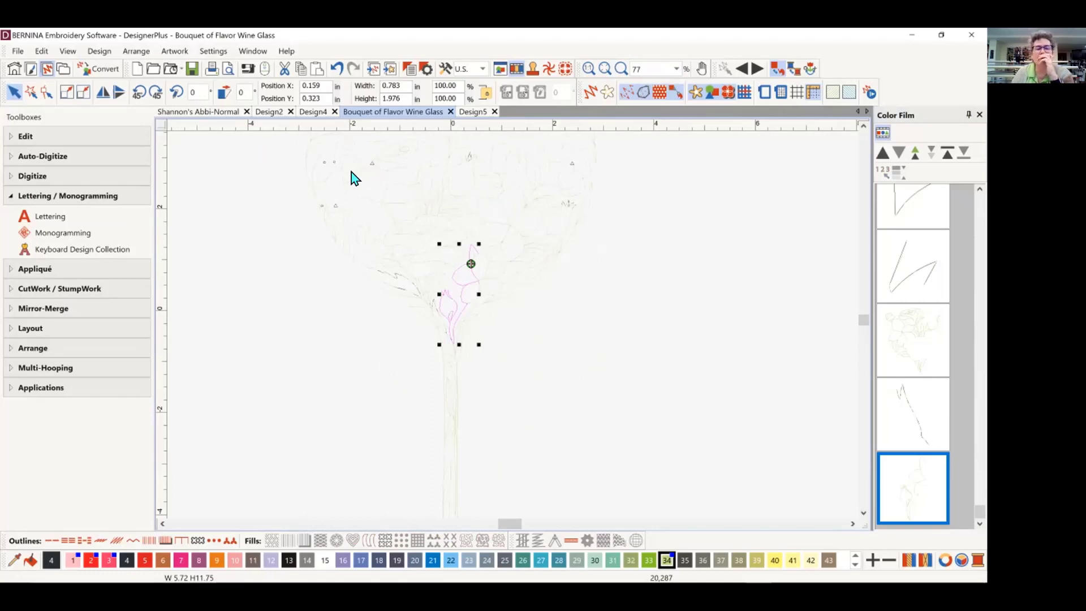
pyautogui.click(96, 55)
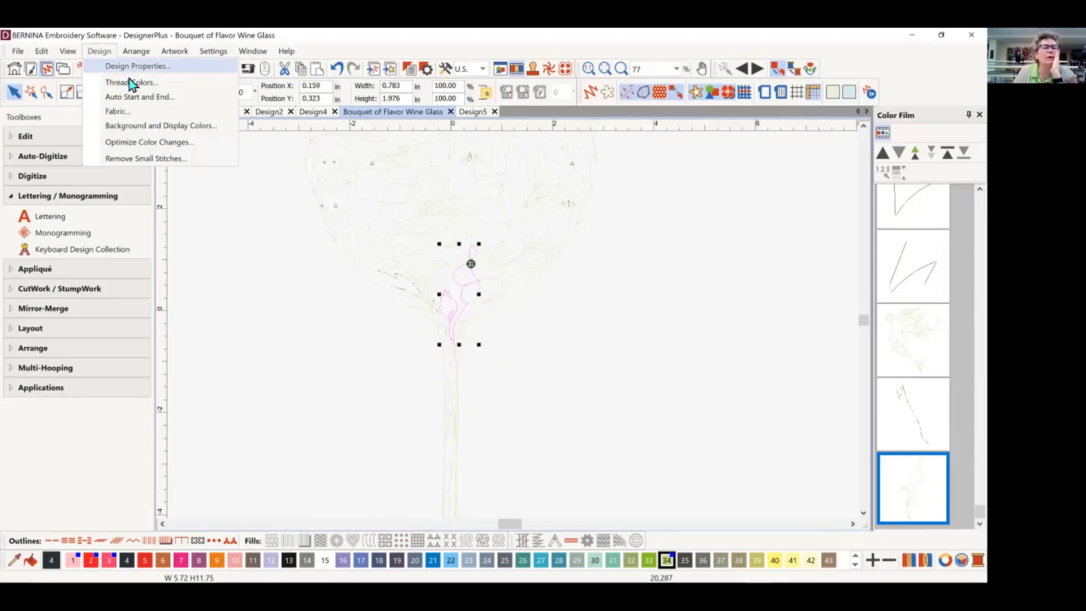
pyautogui.click(133, 126)
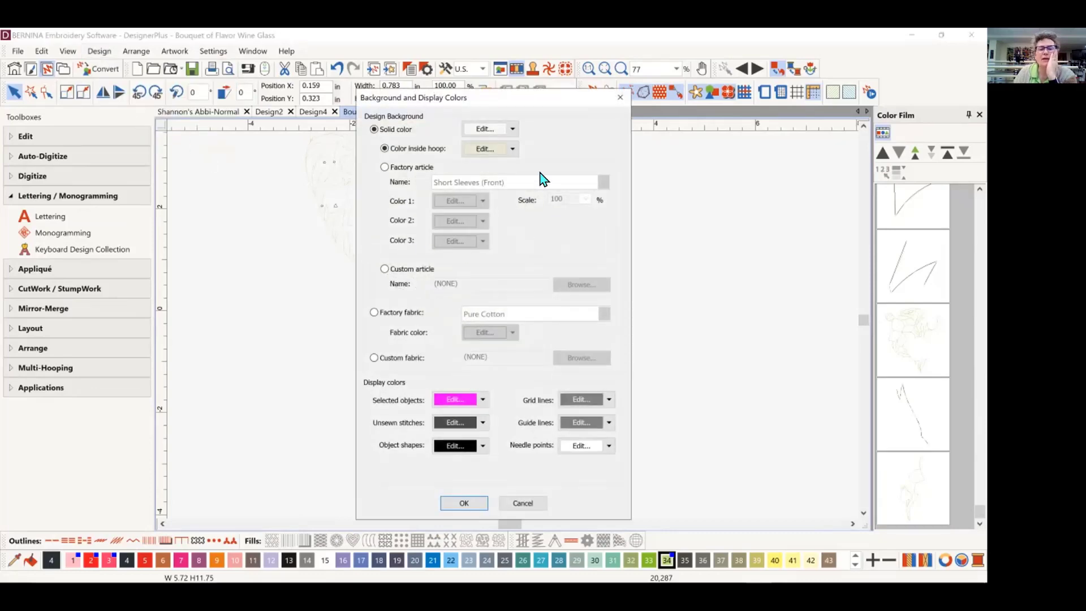
pyautogui.click(513, 130)
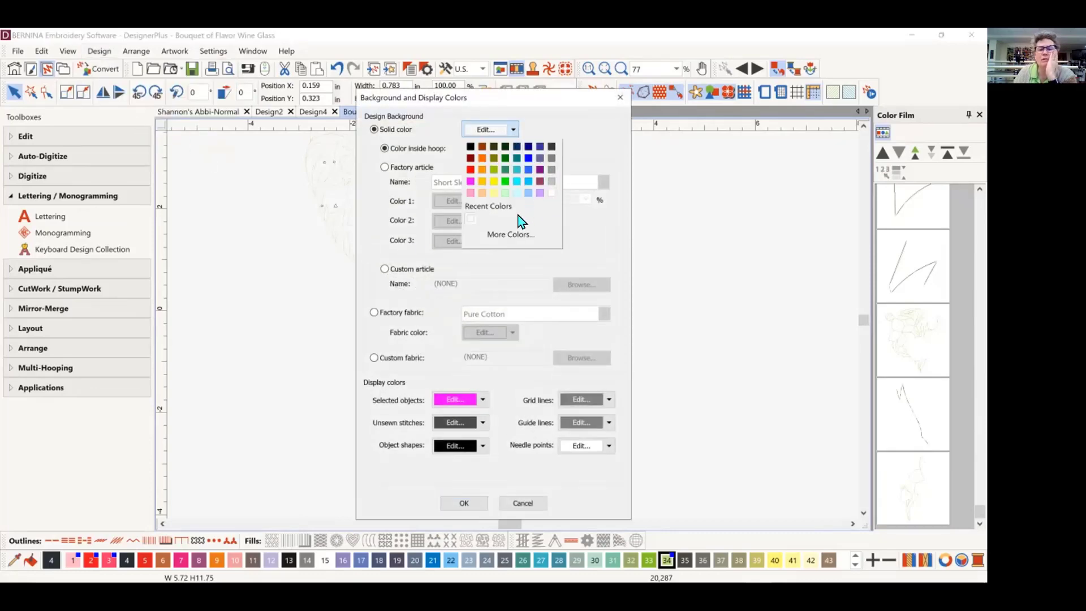
pyautogui.click(504, 235)
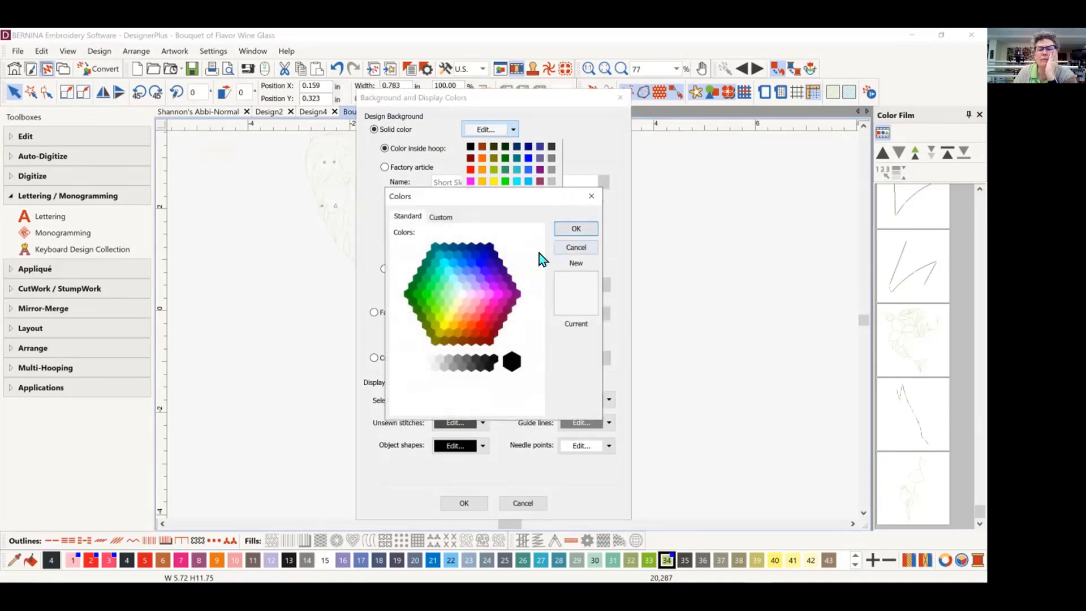
pyautogui.click(444, 218)
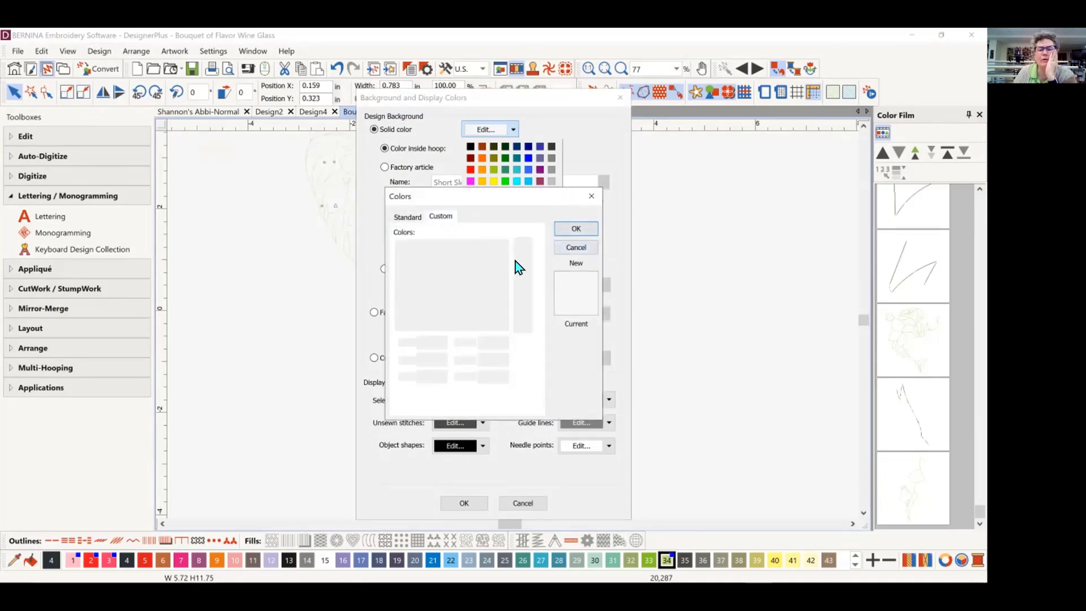
pyautogui.moveTo(528, 243); pyautogui.dragTo(528, 253)
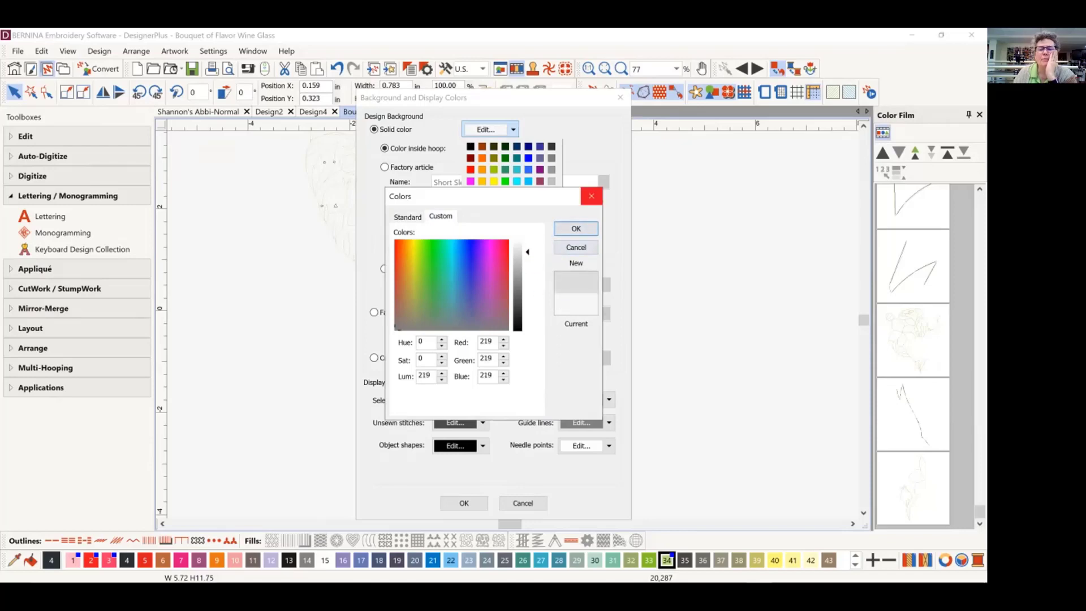
pyautogui.click(576, 229)
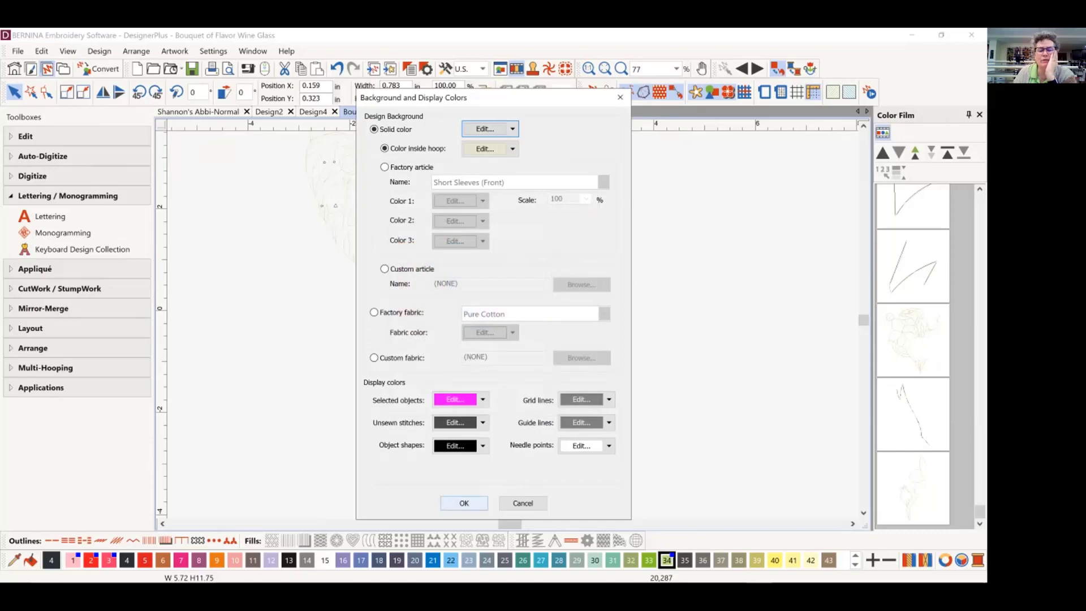
pyautogui.click(464, 502)
# - Deselect the outline object and compare the glass stitching against the background in Artistic View, finishing with Artistic View off
pyautogui.click(513, 286)
pyautogui.scroll(2, 513, 323)
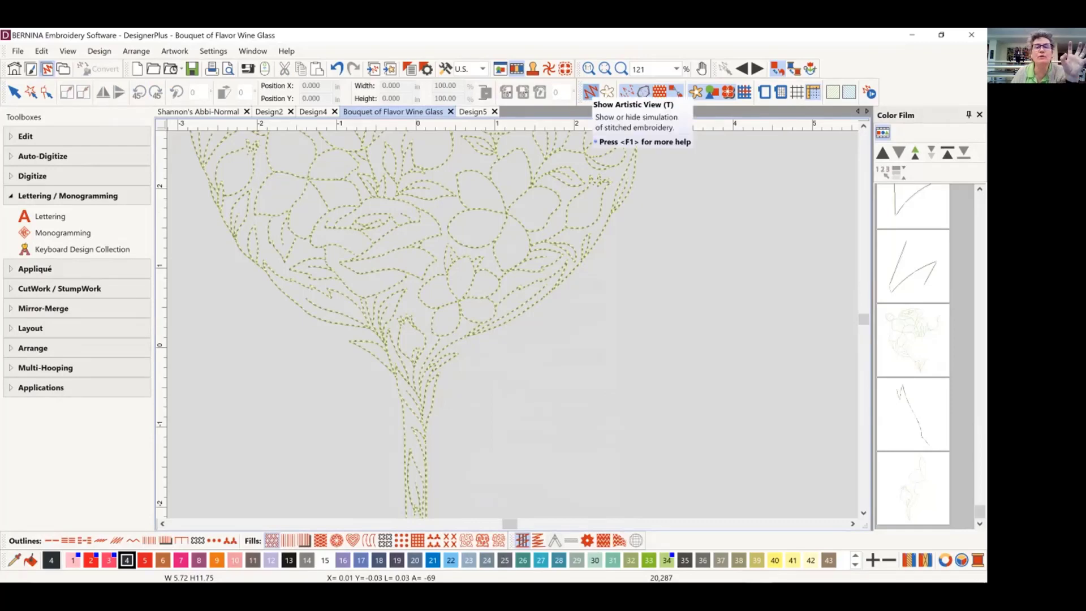
pyautogui.click(590, 92)
pyautogui.scroll(1, 527, 294)
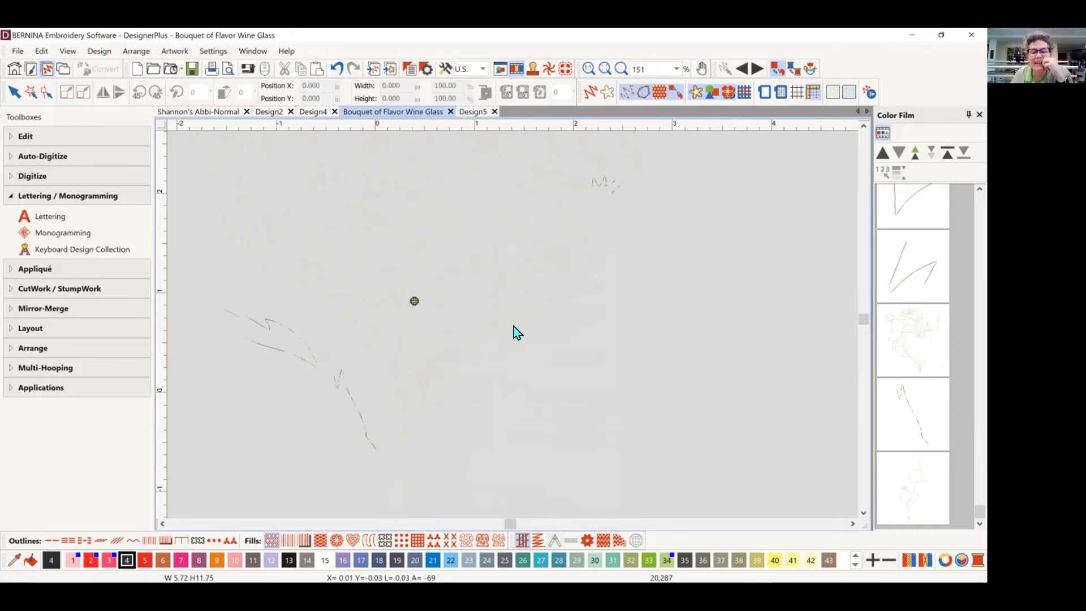
pyautogui.scroll(-1, 513, 327)
pyautogui.scroll(-1, 518, 331)
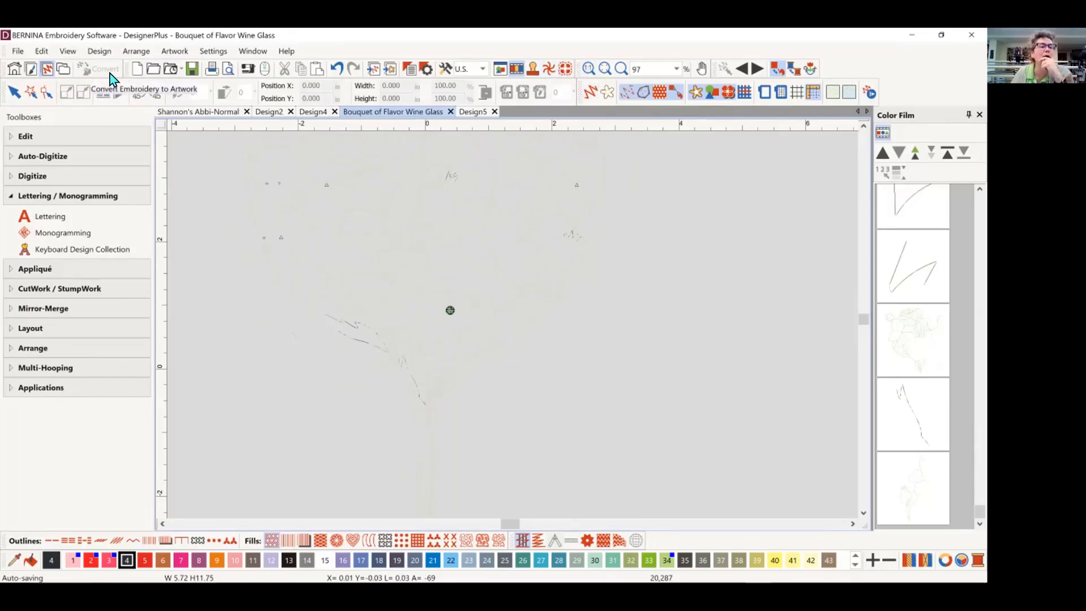
# - Set the solid design background color to white in the background and display colors
pyautogui.click(68, 52)
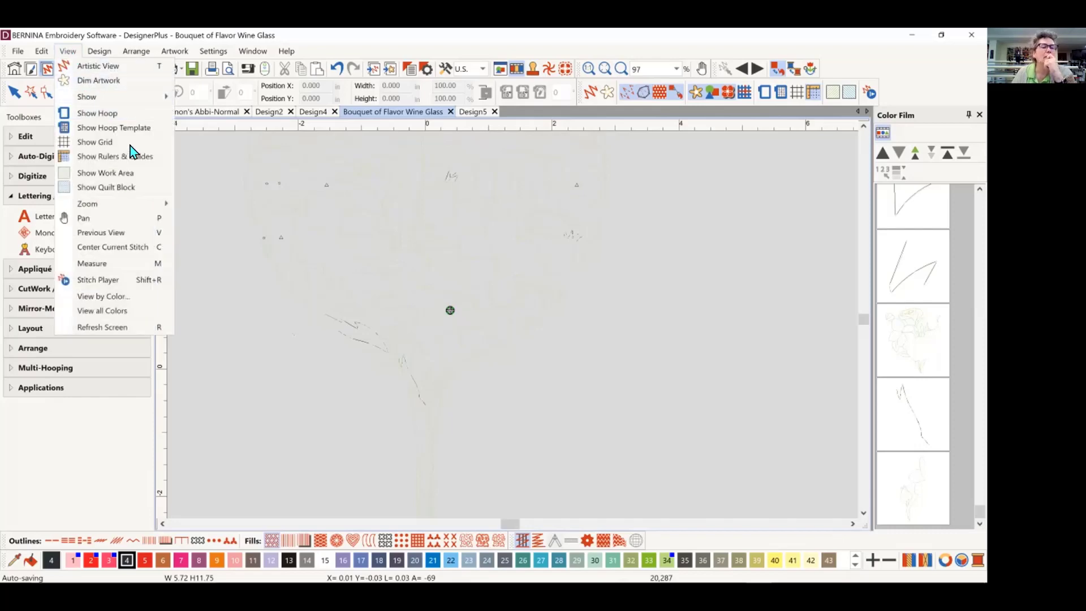
pyautogui.moveTo(107, 54)
pyautogui.click(141, 126)
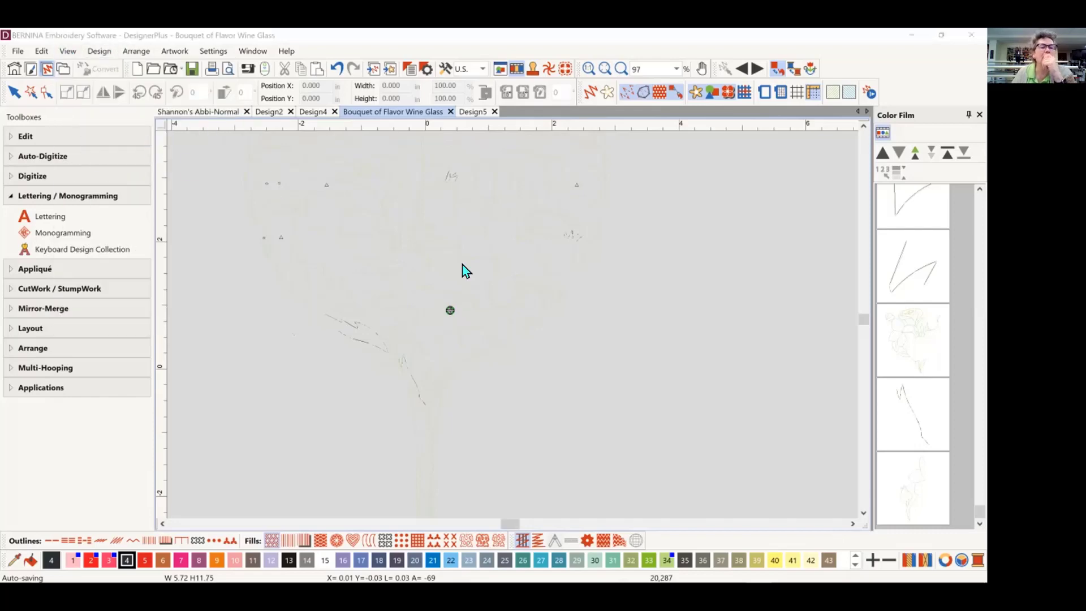
pyautogui.click(512, 134)
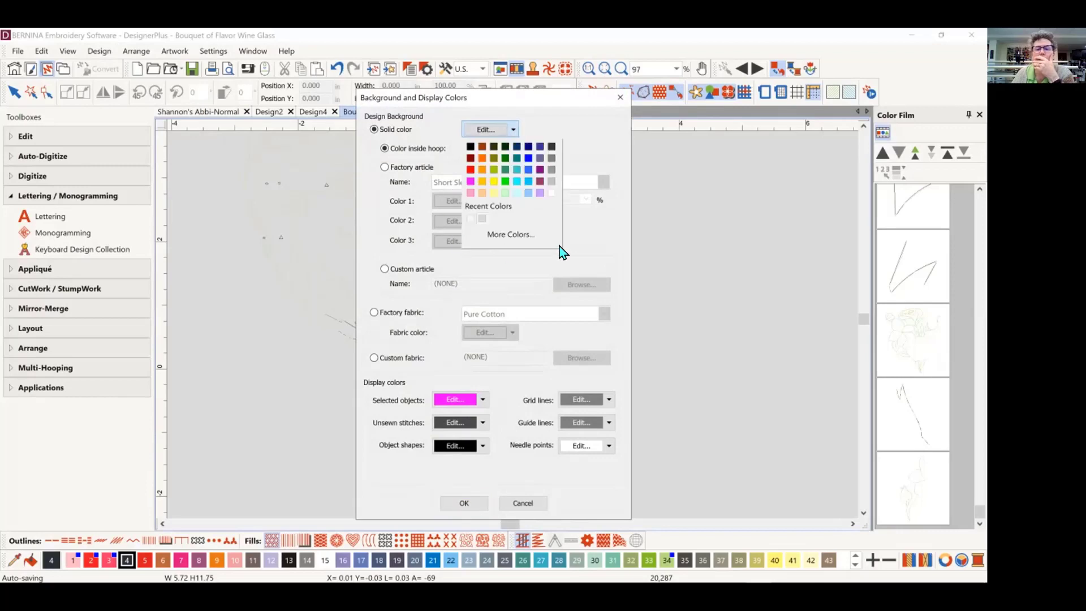
pyautogui.click(554, 211)
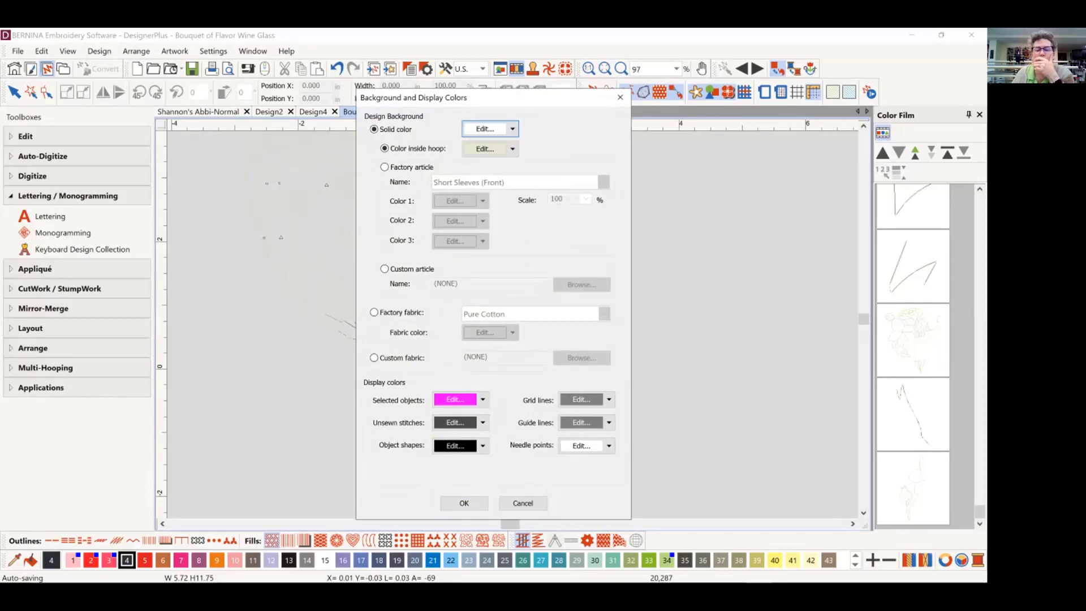
pyautogui.click(464, 503)
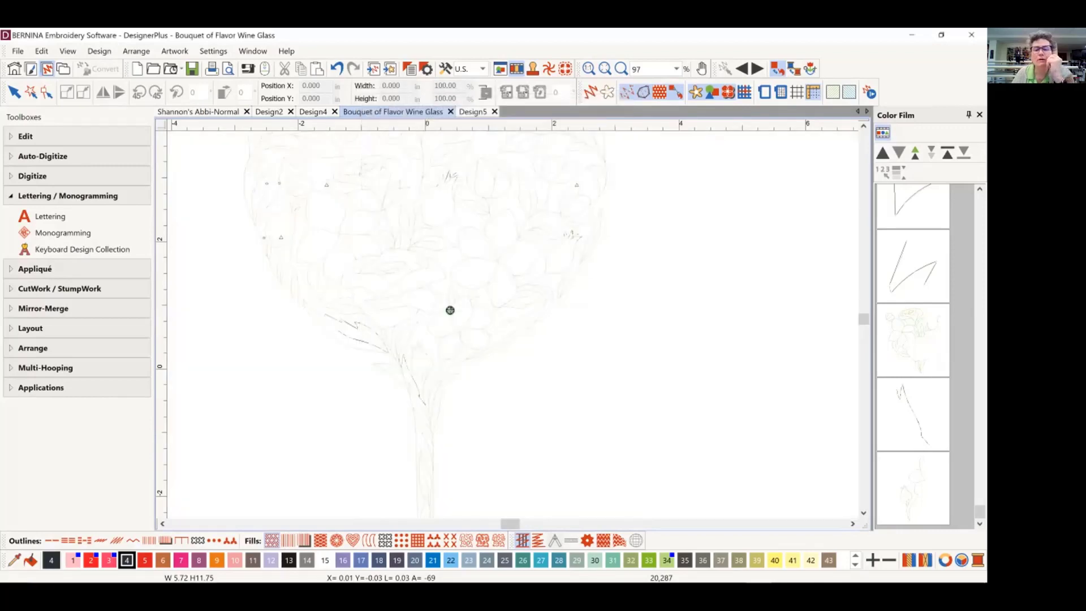
# - Select the last outline object at the base of the bowl and compare it with Artistic View on and off, leaving it off
pyautogui.scroll(1, 514, 330)
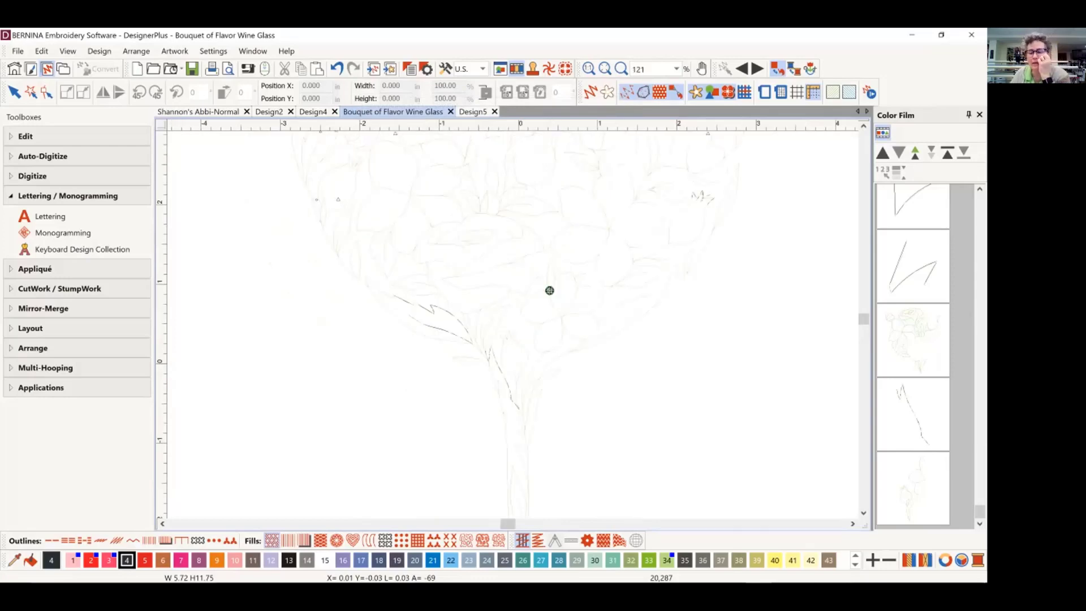
pyautogui.scroll(1, 517, 332)
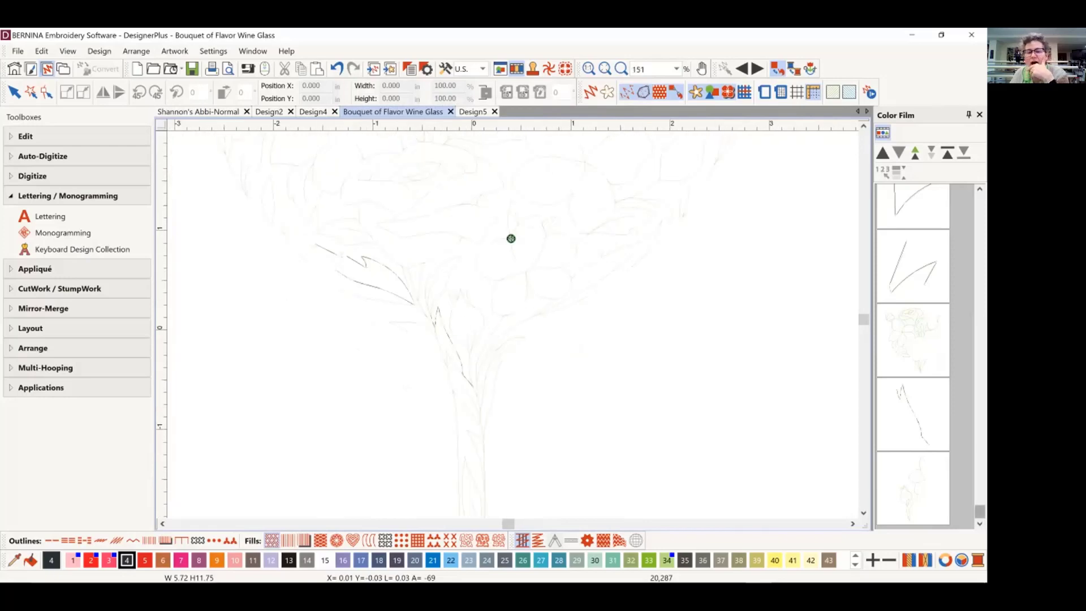
pyautogui.click(511, 238)
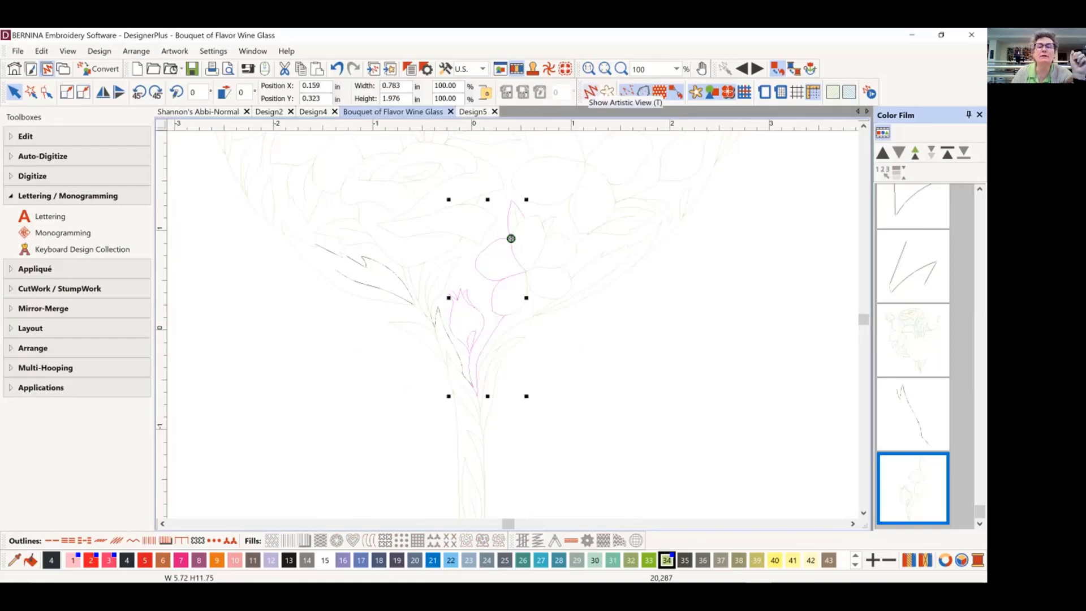
pyautogui.click(591, 91)
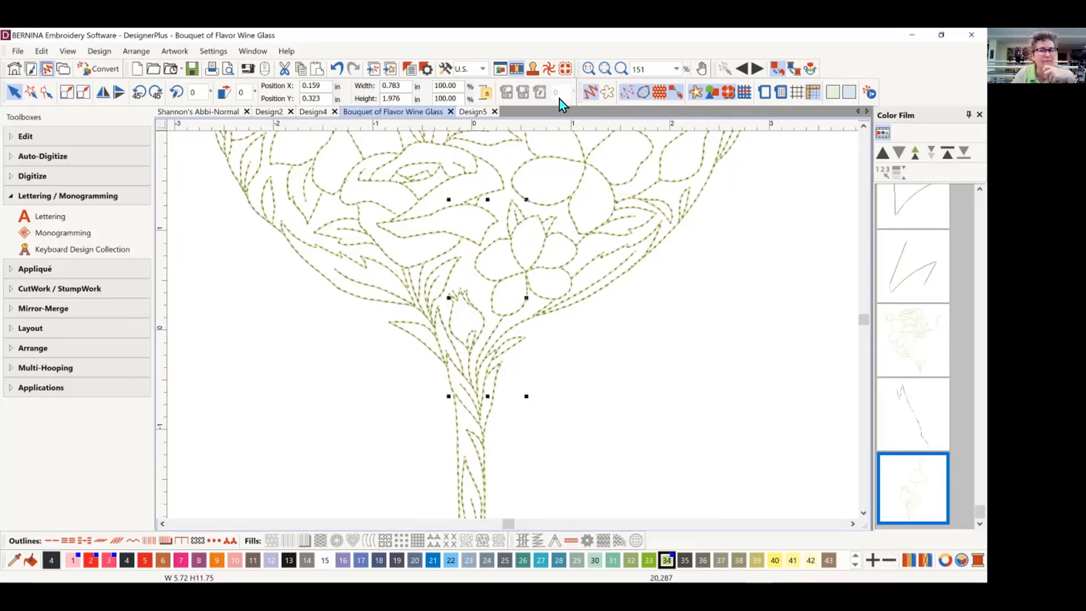
pyautogui.click(591, 93)
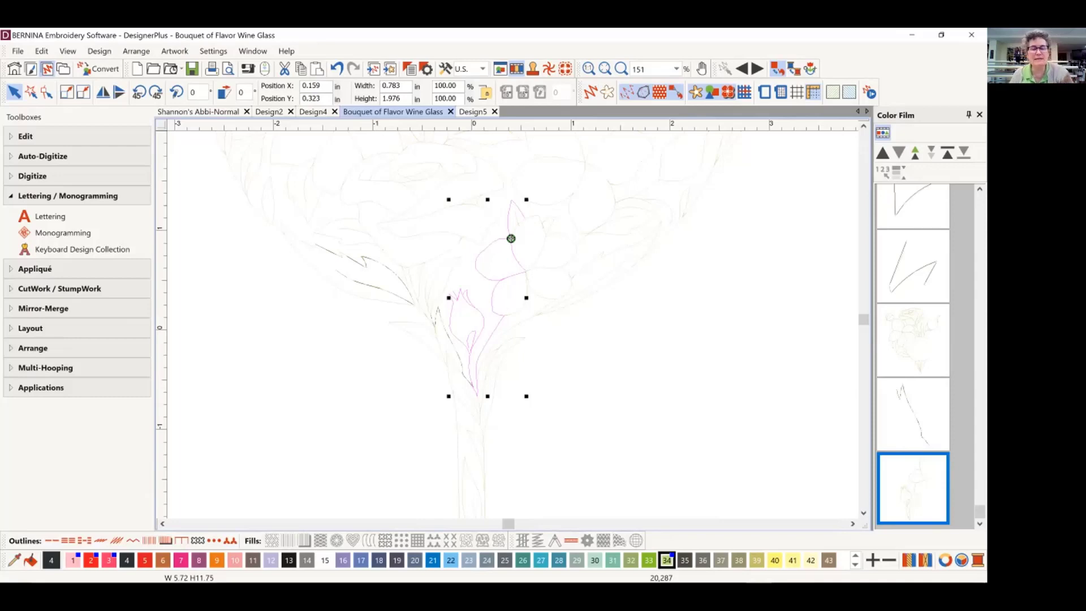
pyautogui.press('s')
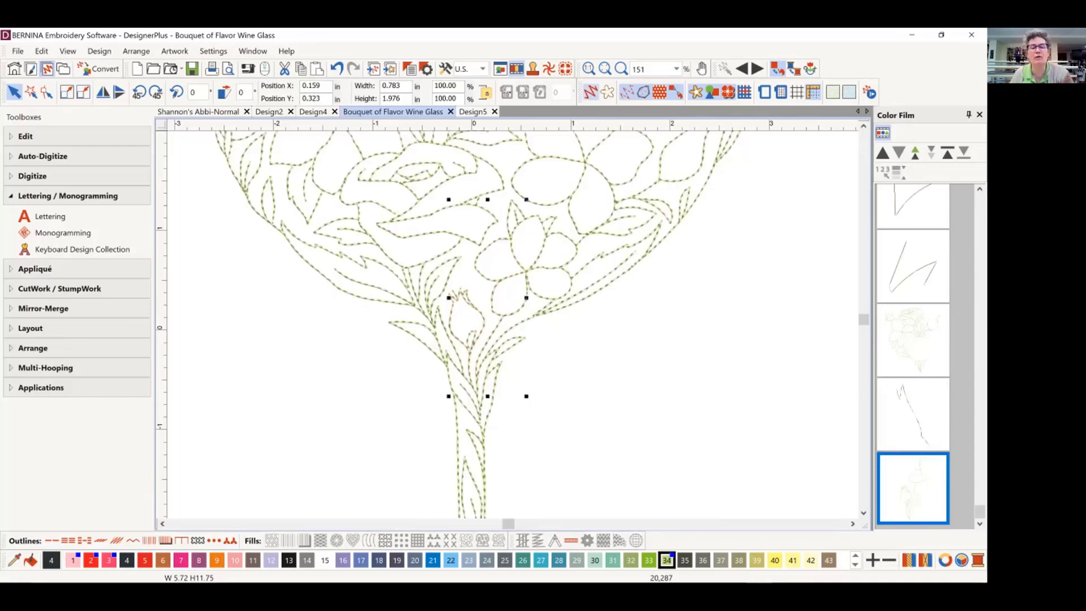
pyautogui.press('s')
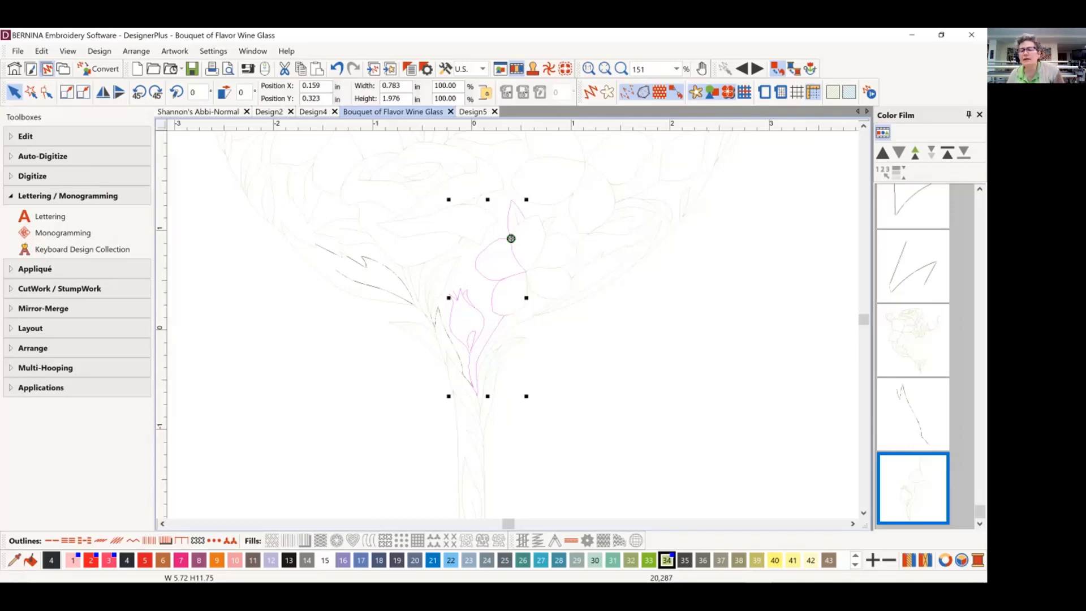
# - Select an earlier flower outline object in the stitching sequence, and switch the selection to the outline object along the bowl's left edge
pyautogui.hotkey('shift', 'Tab')
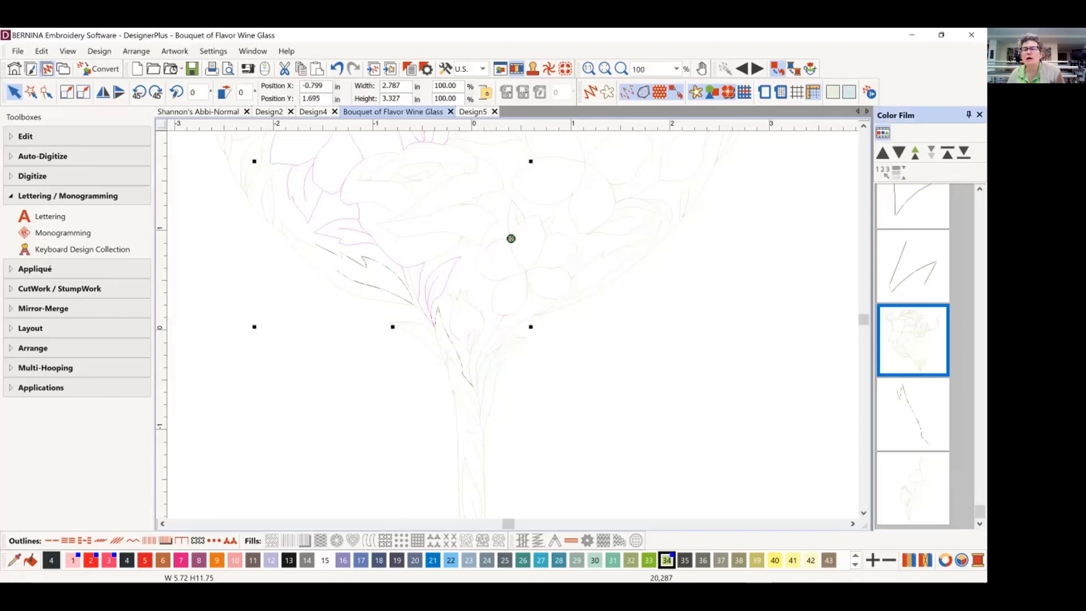
pyautogui.scroll(4, 511, 238)
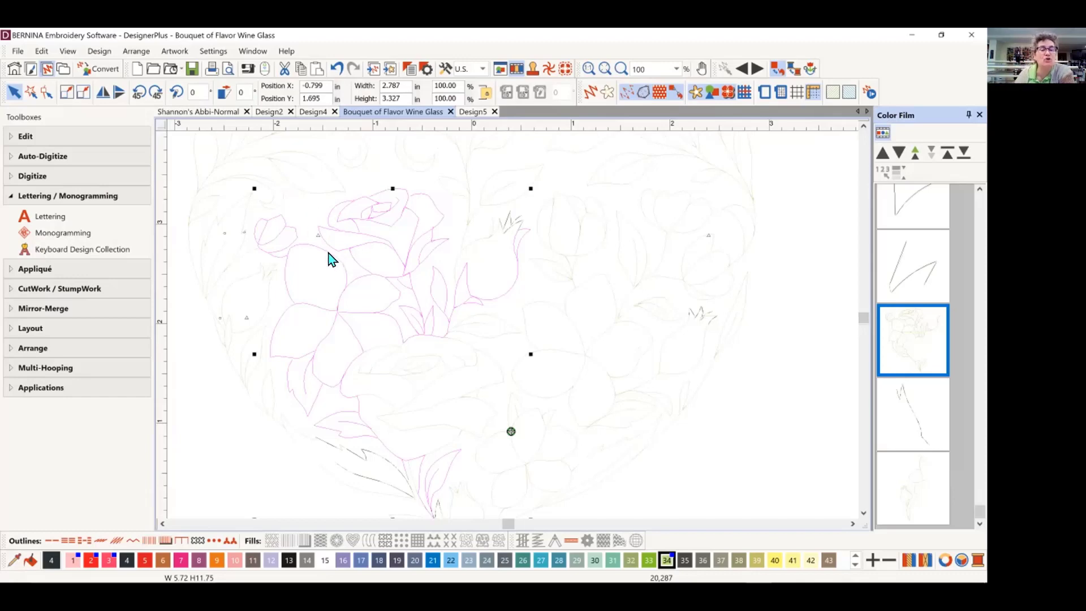
pyautogui.click(227, 289)
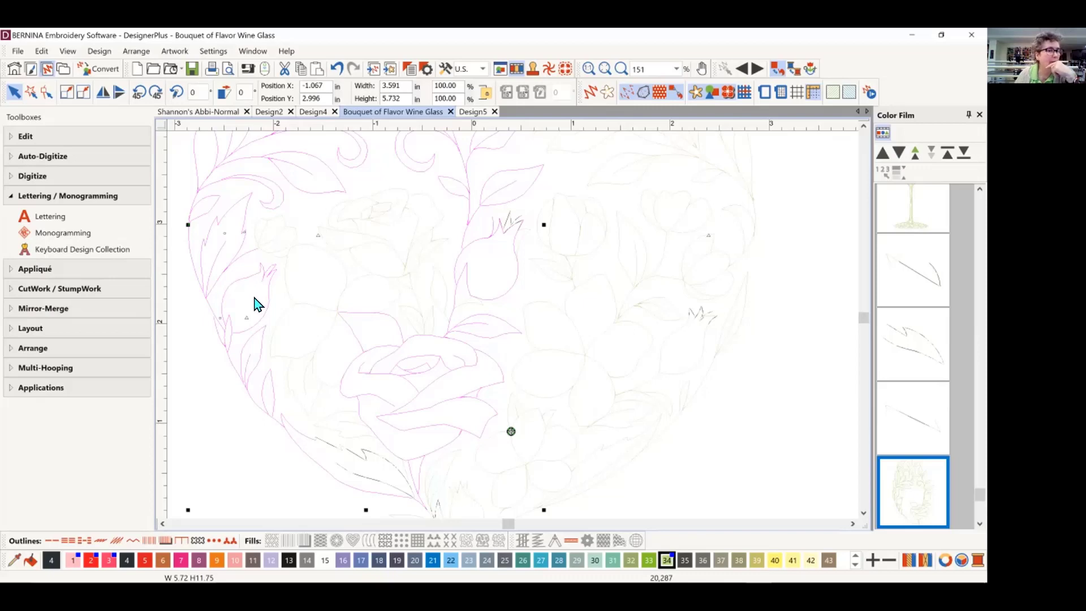
# - Examine the edit tools, including Knife, available for the selected outline object, and deselect the object
pyautogui.click(44, 139)
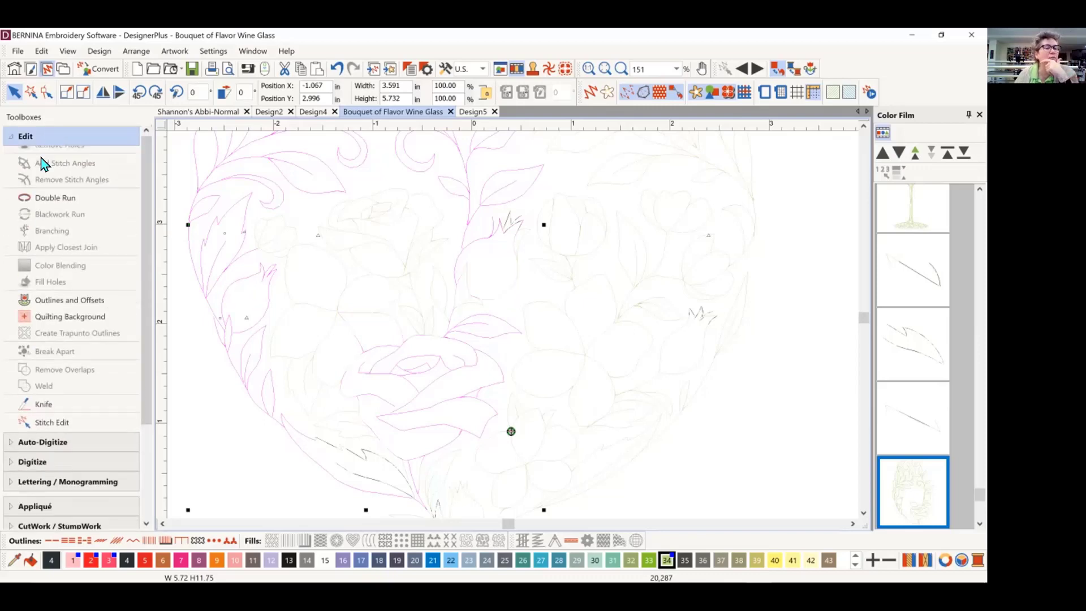
pyautogui.click(45, 433)
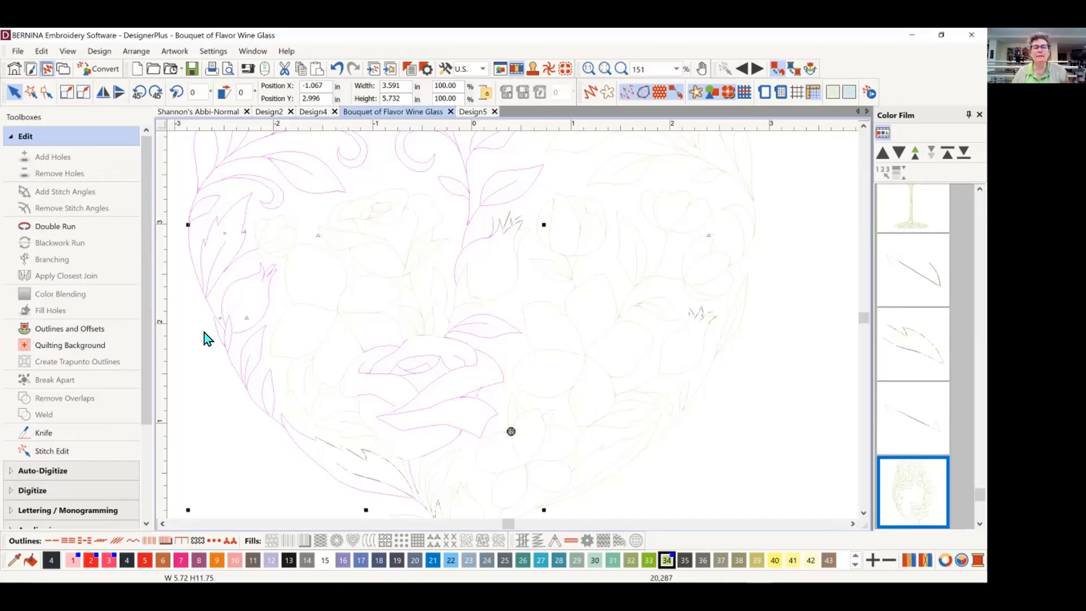
pyautogui.scroll(-5, 508, 324)
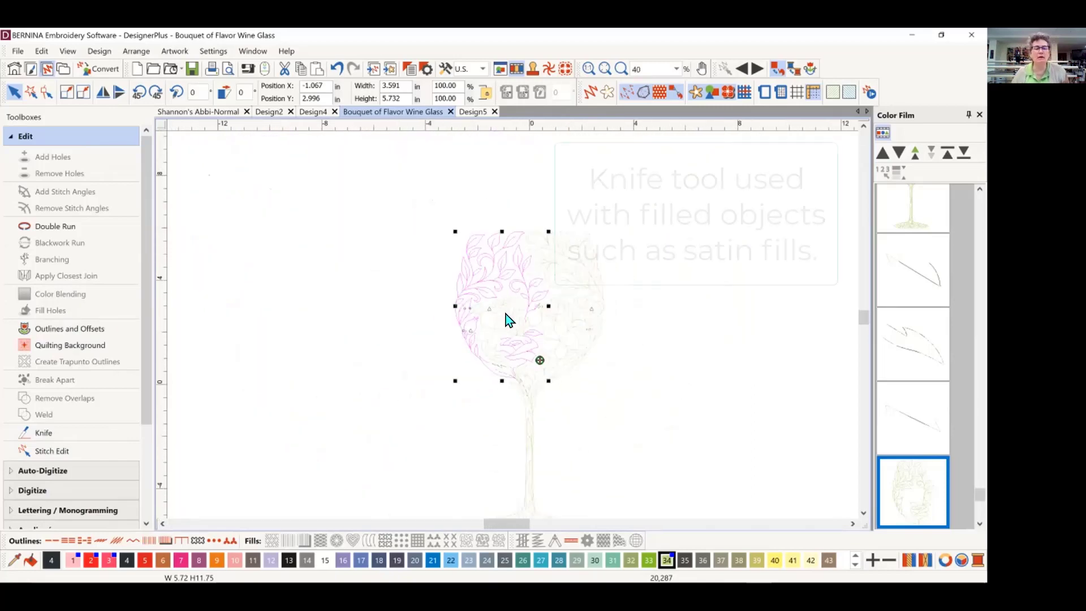
pyautogui.click(289, 235)
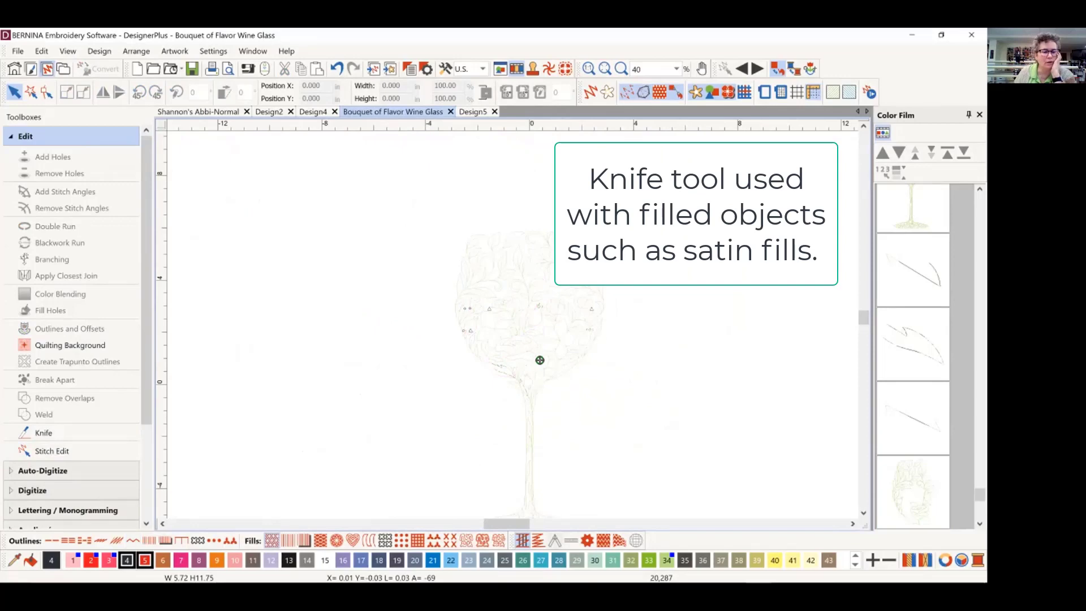
# - Draw a wavy Open Freehand outline in color 5, about 7 inches wide and 4 inches tall, above and left of the wine glass
pyautogui.click(144, 559)
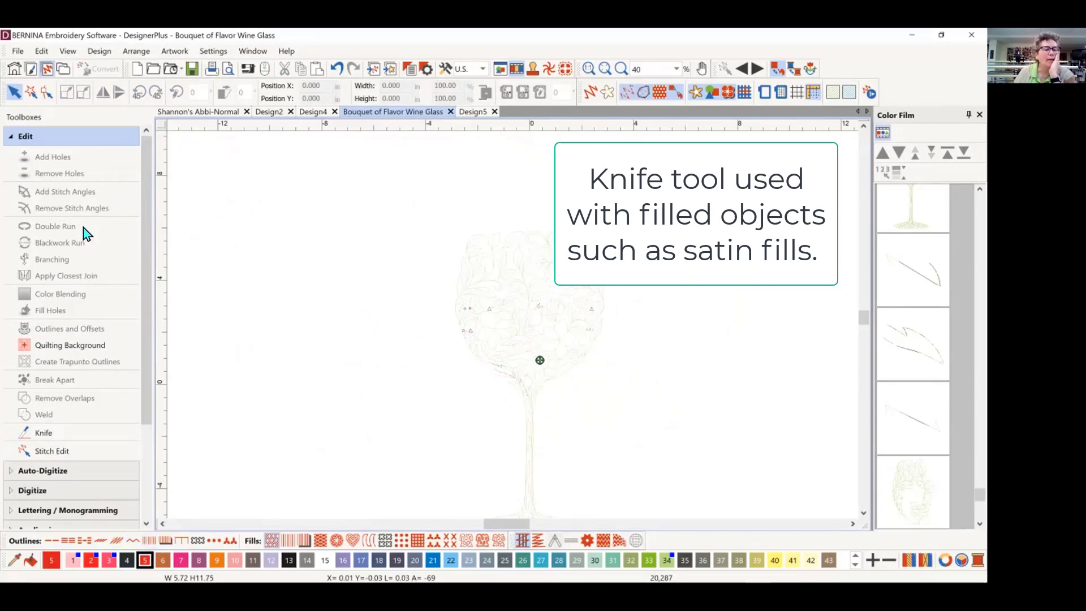
pyautogui.click(33, 490)
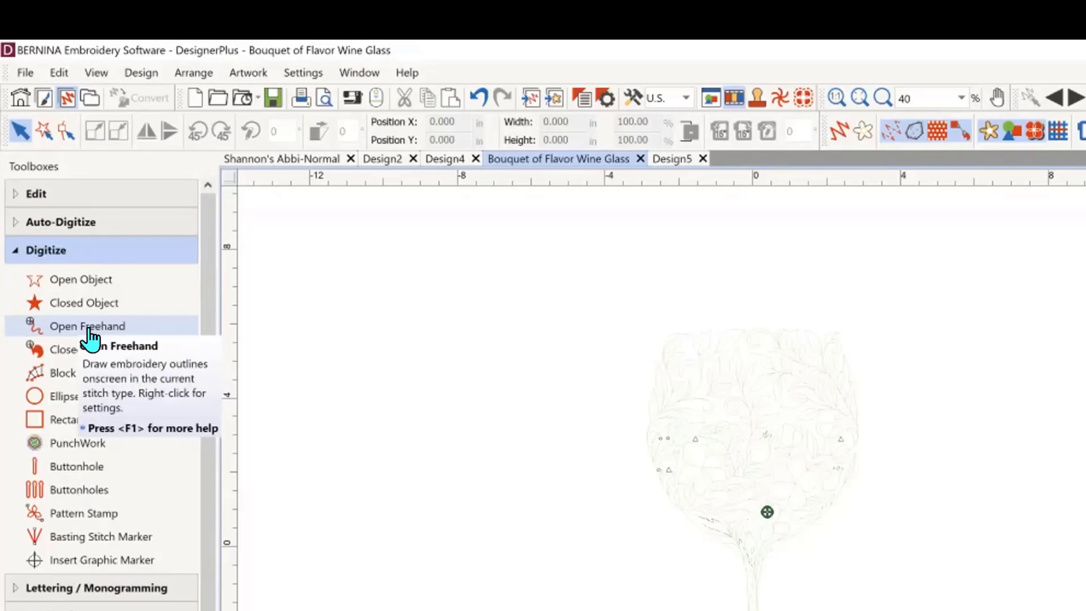
pyautogui.click(89, 328)
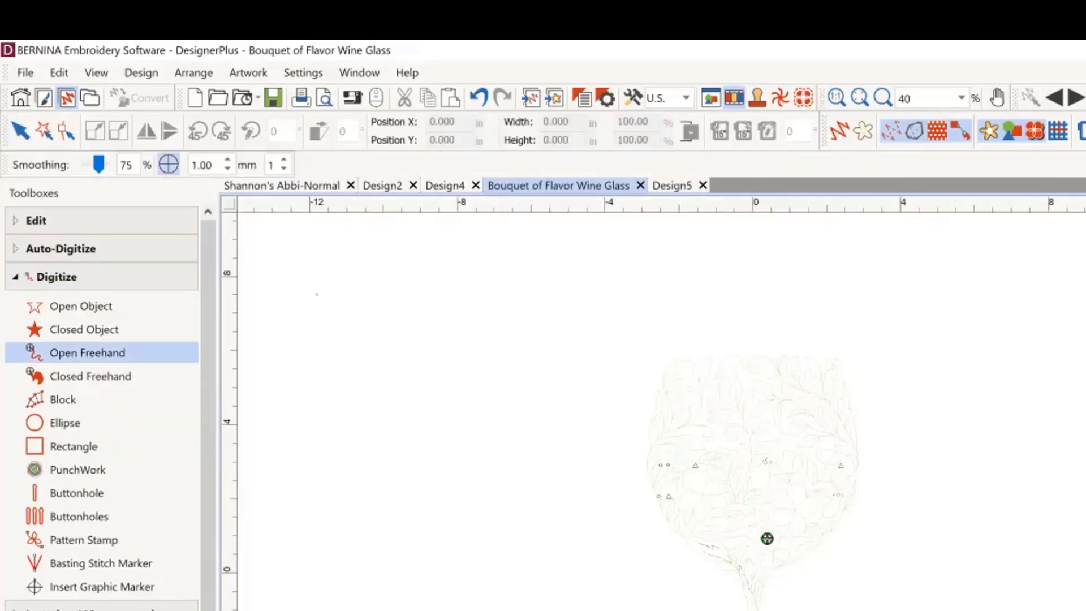
pyautogui.moveTo(308, 297)
pyautogui.mouseDown()
pyautogui.moveTo(336, 287)
pyautogui.moveTo(346, 297)
pyautogui.moveTo(322, 330)
pyautogui.moveTo(374, 333)
pyautogui.moveTo(369, 354)
pyautogui.moveTo(350, 360)
pyautogui.moveTo(366, 380)
pyautogui.moveTo(417, 343)
pyautogui.moveTo(429, 371)
pyautogui.moveTo(410, 383)
pyautogui.moveTo(451, 391)
pyautogui.moveTo(471, 372)
pyautogui.moveTo(477, 331)
pyautogui.moveTo(445, 304)
pyautogui.moveTo(478, 295)
pyautogui.moveTo(500, 320)
pyautogui.moveTo(518, 288)
pyautogui.moveTo(475, 262)
pyautogui.moveTo(540, 258)
pyautogui.mouseUp()
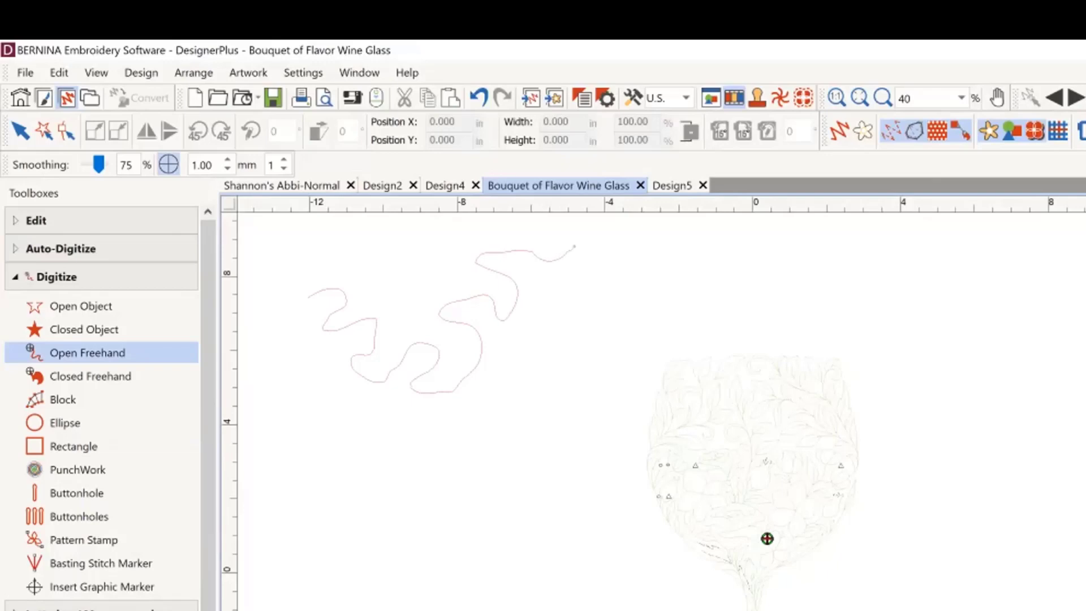
# - Finish the wavy freehand outline and cut it in two with the Knife across the rising curve near its middle
pyautogui.press('Return')
pyautogui.press('Escape')
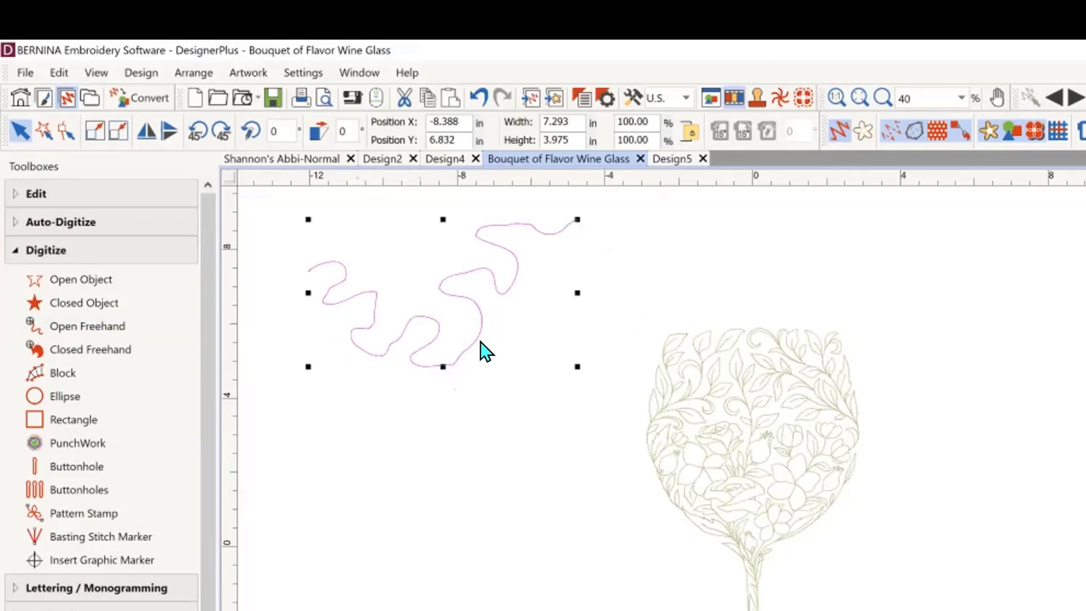
pyautogui.scroll(1, 727, 463)
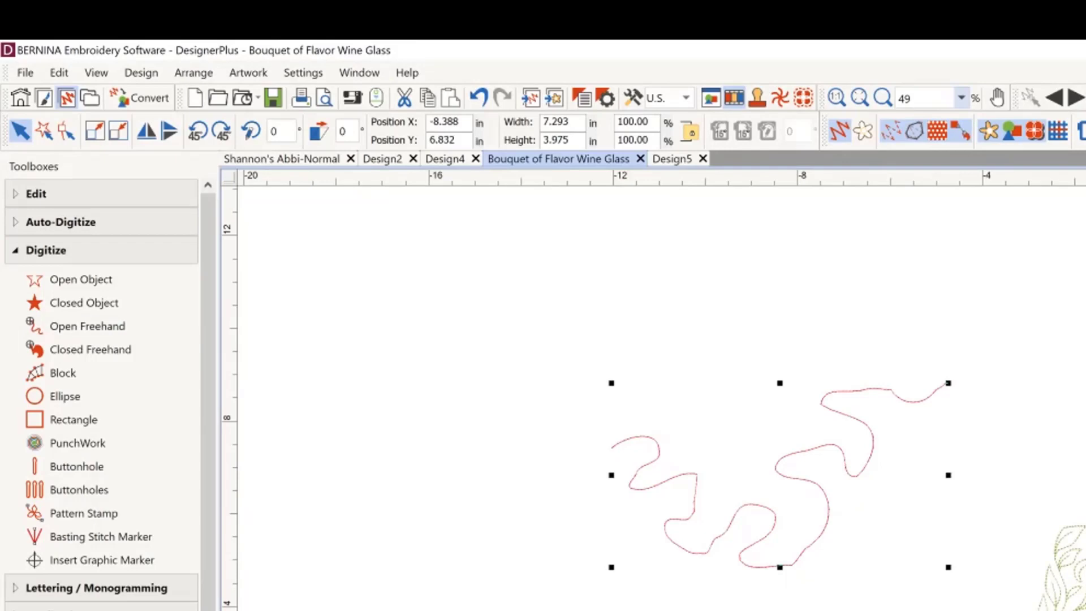
pyautogui.click(960, 98)
pyautogui.click(922, 129)
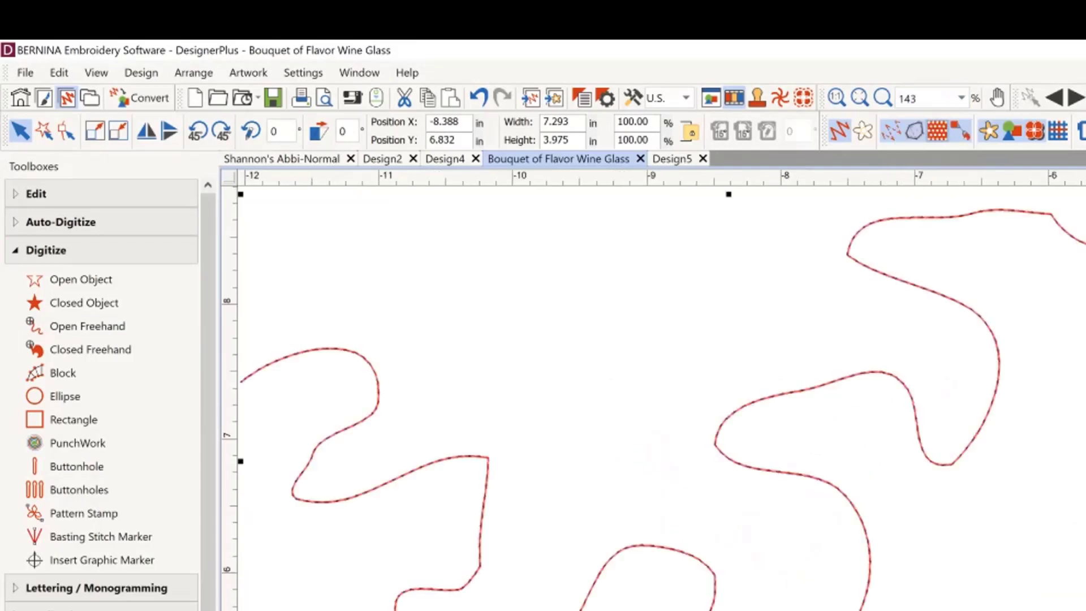
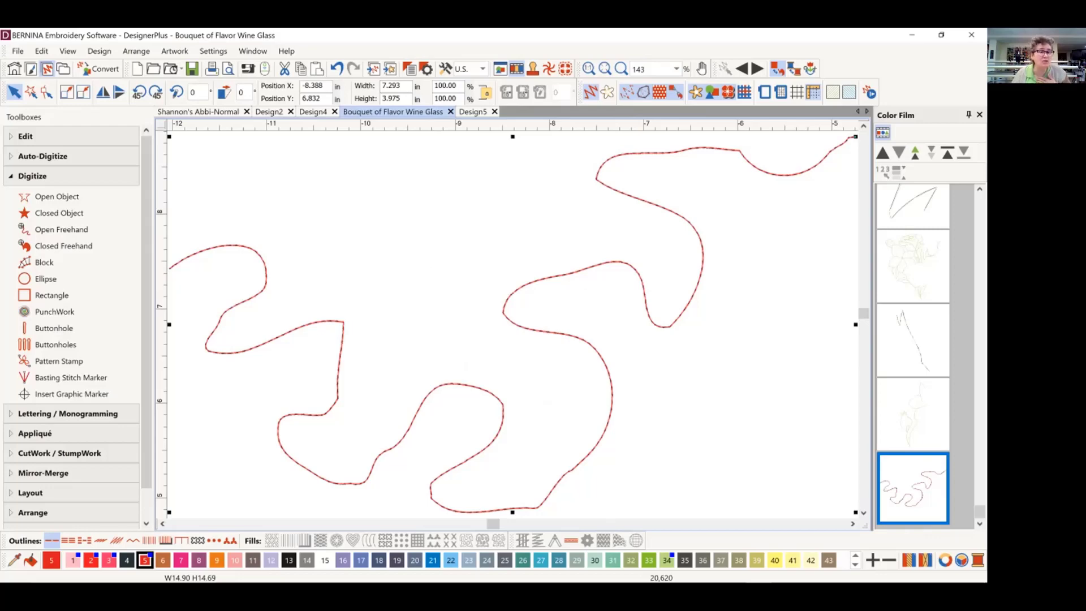
pyautogui.click(36, 136)
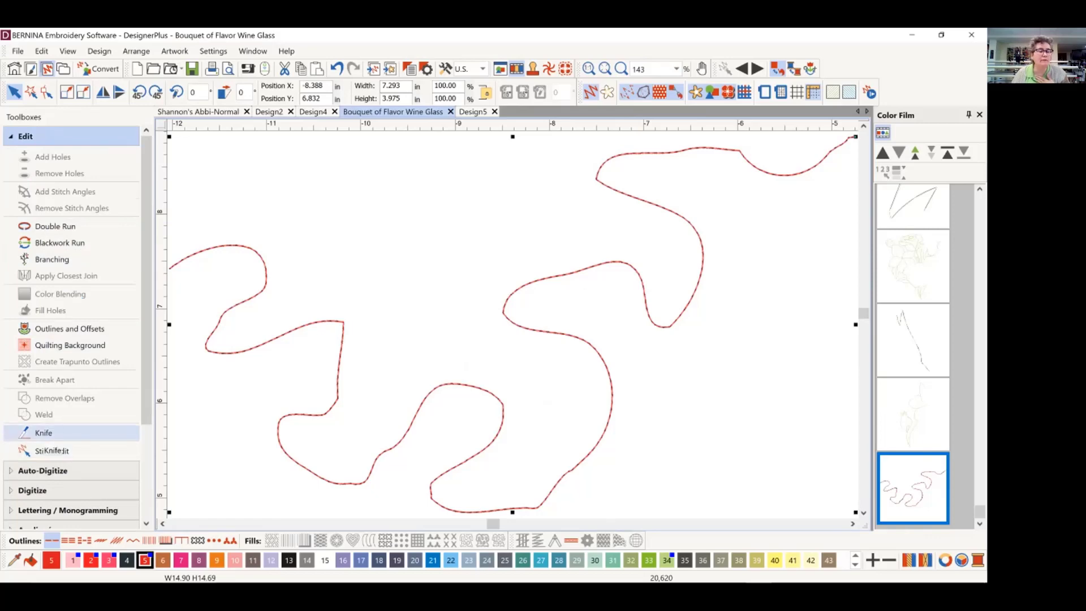
pyautogui.click(44, 433)
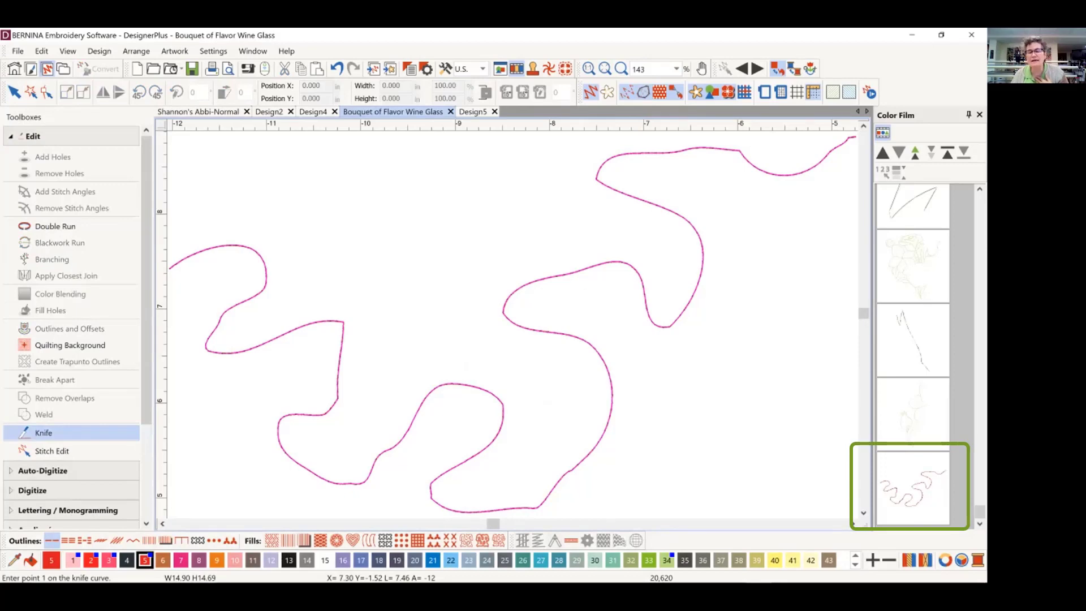
pyautogui.click(559, 251)
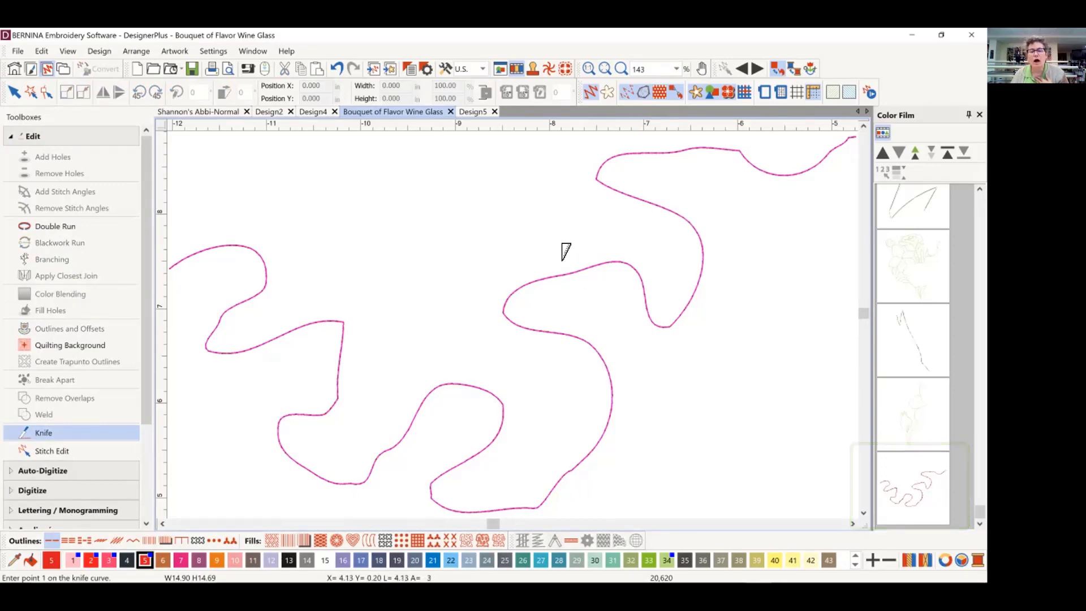
pyautogui.click(593, 293)
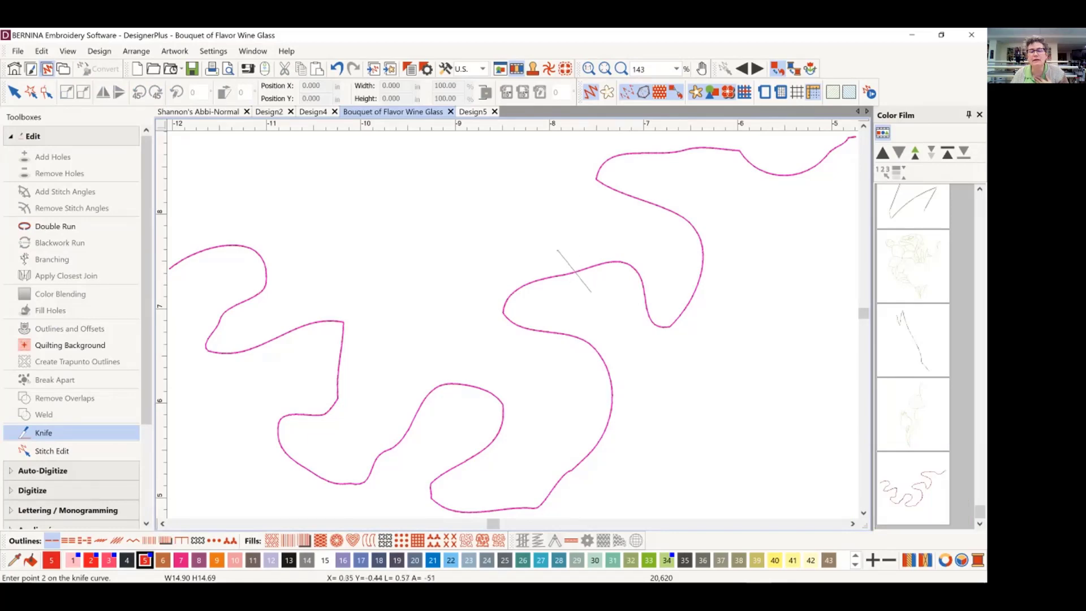
pyautogui.press('Return')
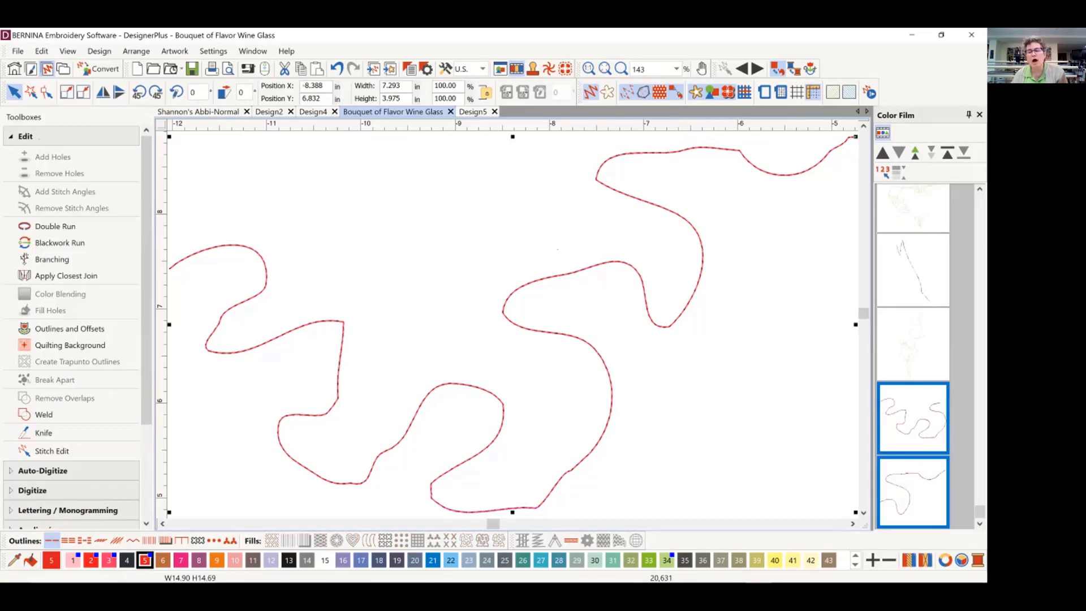
# - Recolor the longer first piece of the cut outline to color 27 and deselect it
pyautogui.click(913, 418)
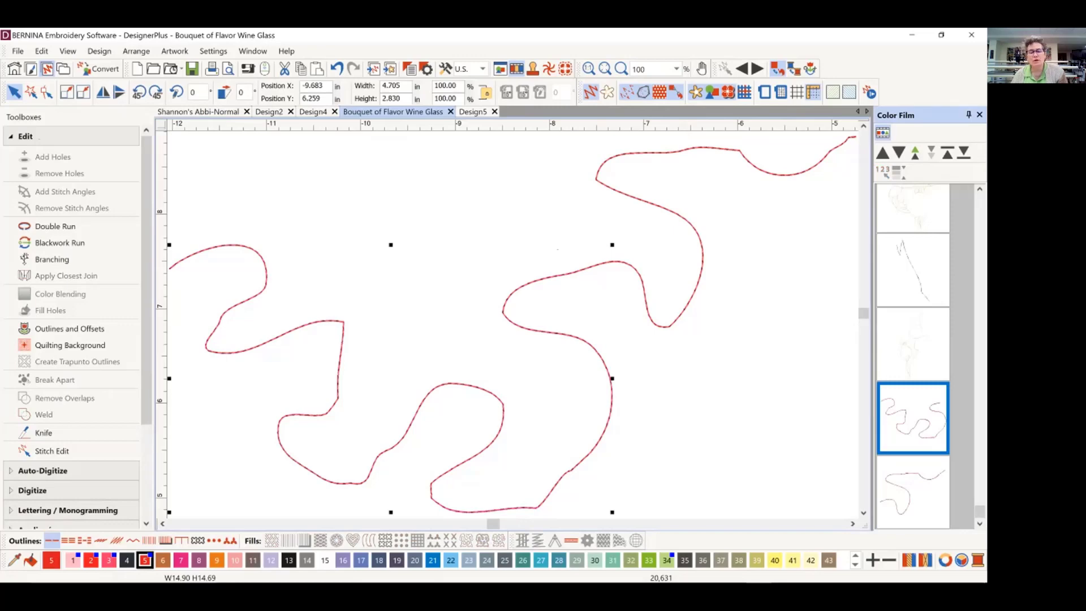
pyautogui.click(541, 559)
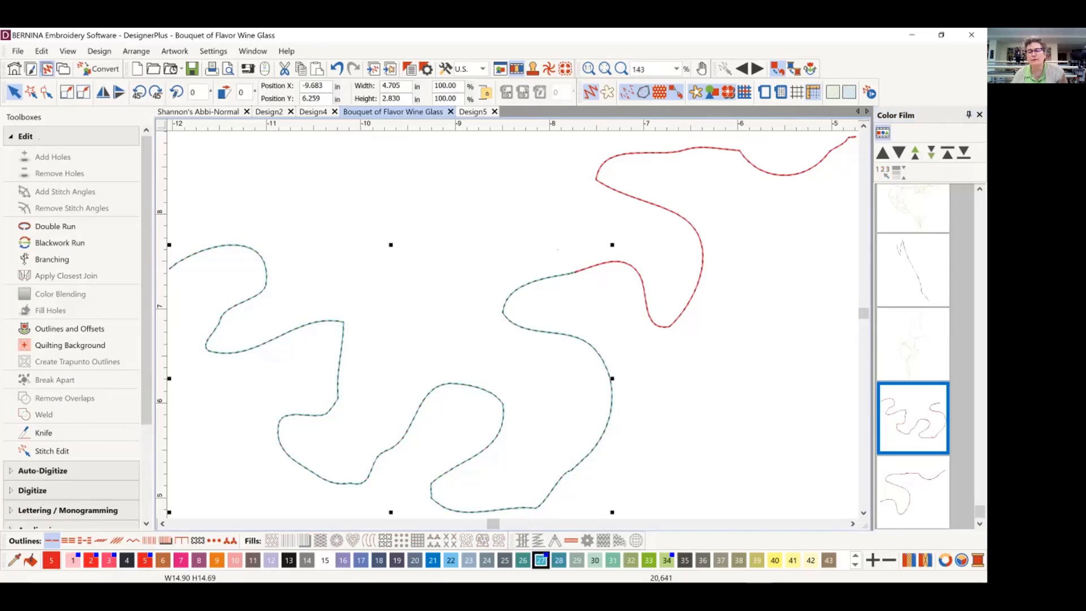
pyautogui.press('Escape')
pyautogui.scroll(-1, 514, 330)
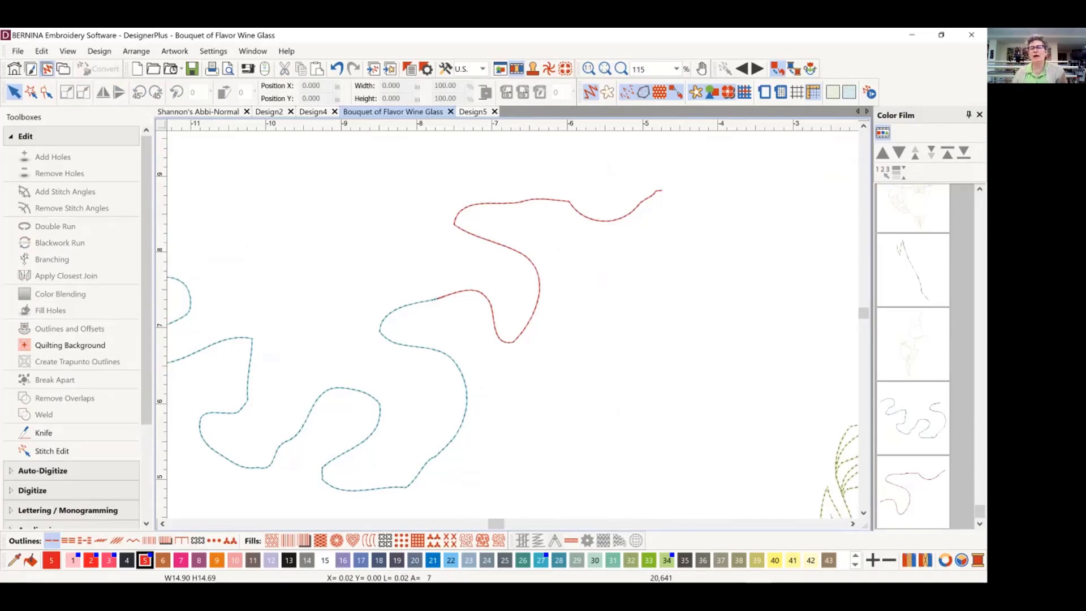
# - Show the stitching sequence by color, and delete both freehand outline pieces in colors 27 and 5
pyautogui.click(882, 132)
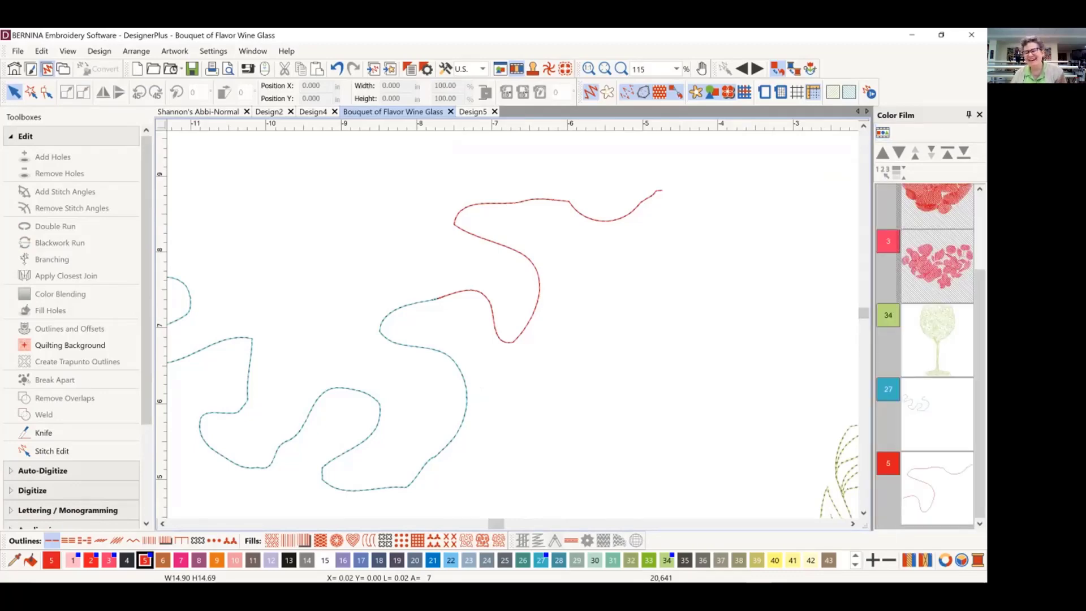
pyautogui.click(937, 414)
pyautogui.keyDown('shift'); pyautogui.click(937, 488); pyautogui.keyUp('shift')
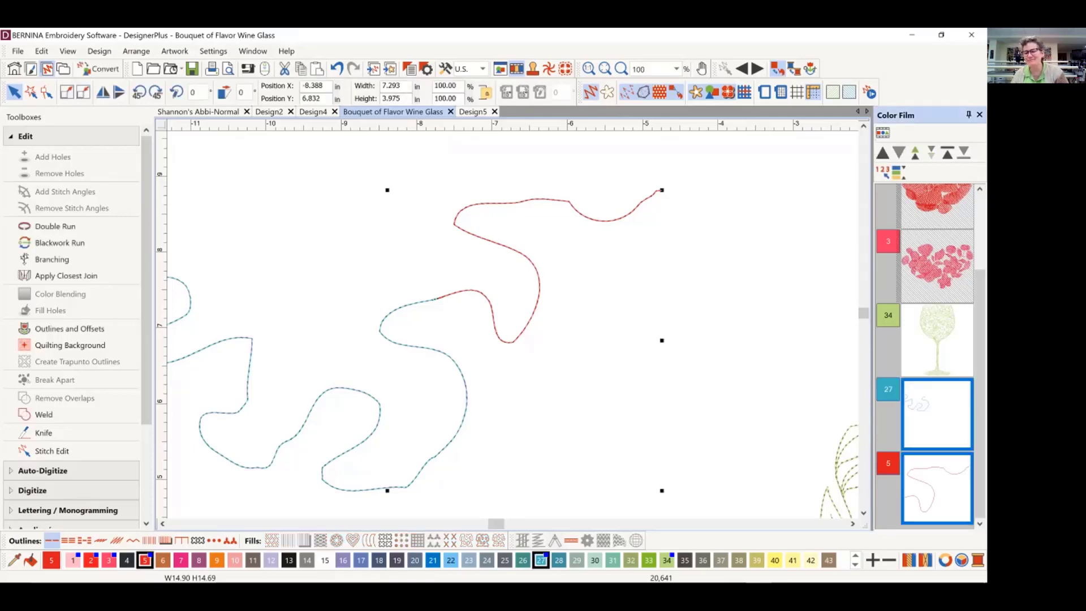
pyautogui.press('Delete')
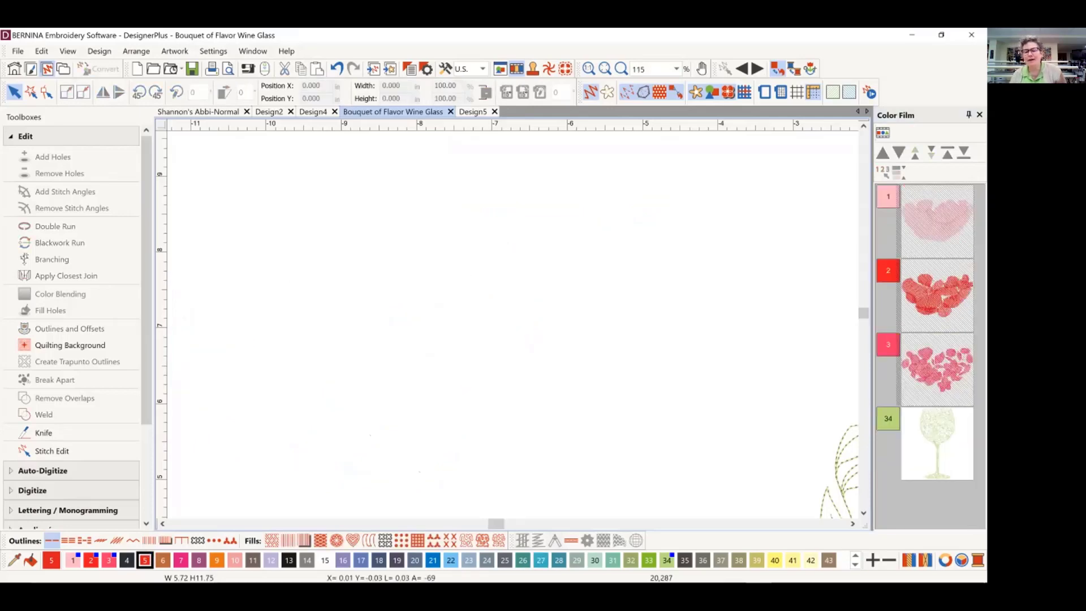
# - Select the color 34 wine glass outlines and convert them to artwork with the Vector conversion type
pyautogui.click(937, 443)
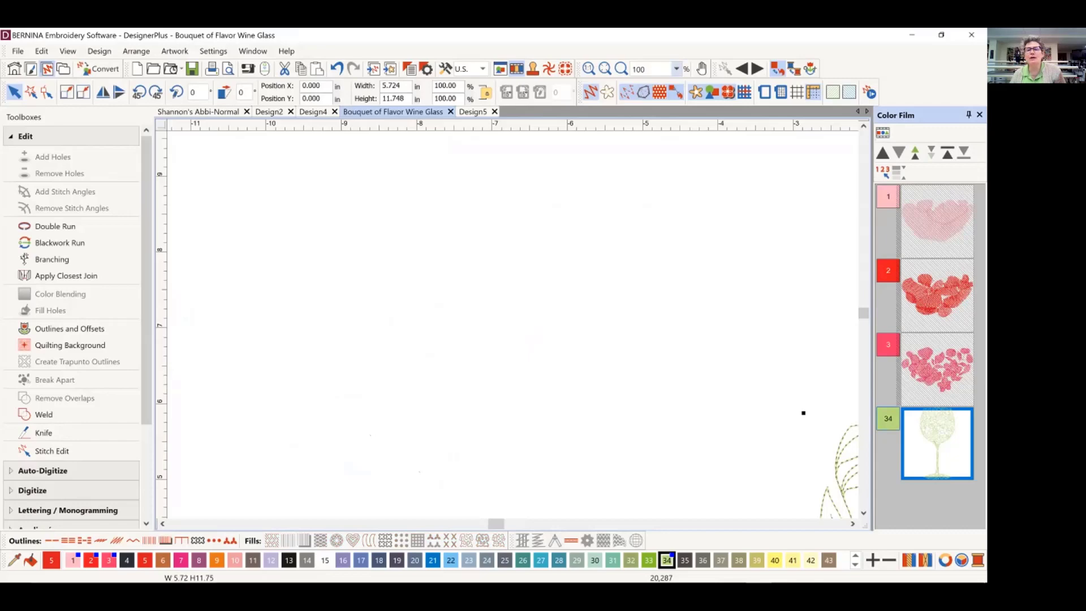
pyautogui.click(676, 69)
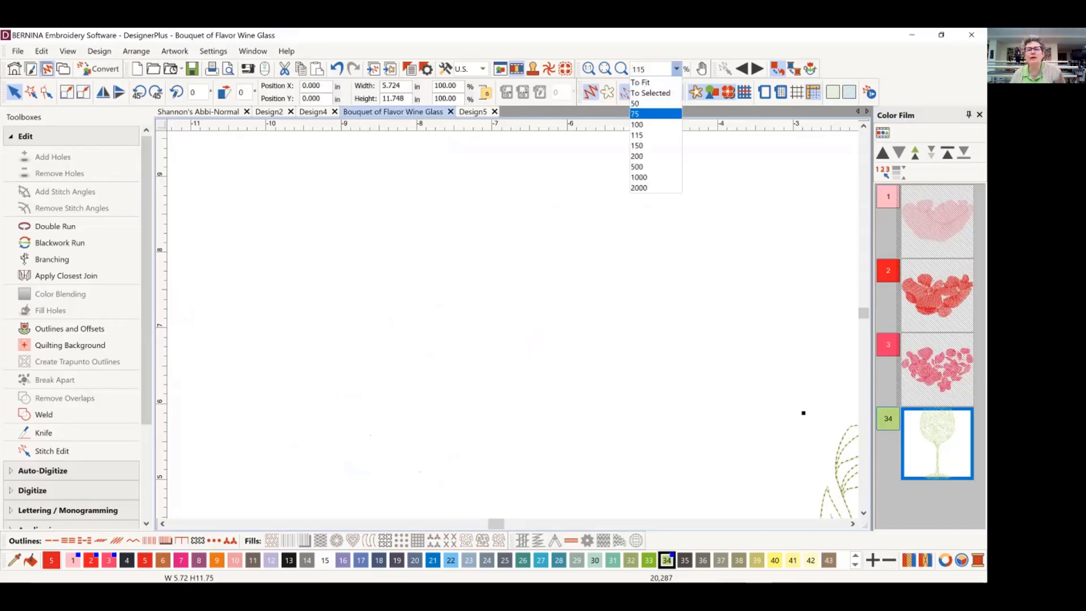
pyautogui.click(640, 82)
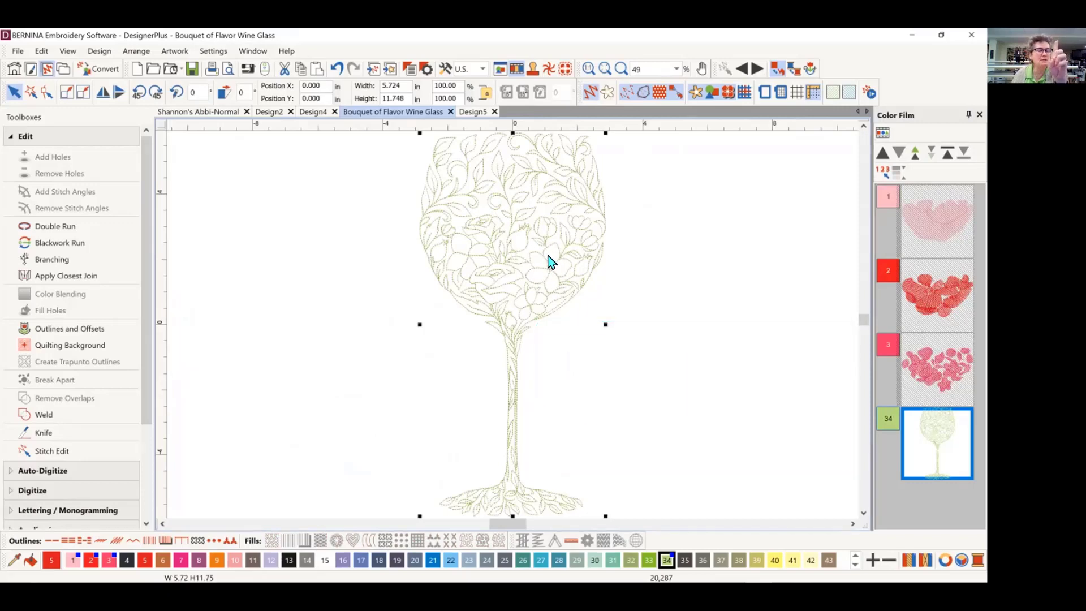
pyautogui.click(101, 78)
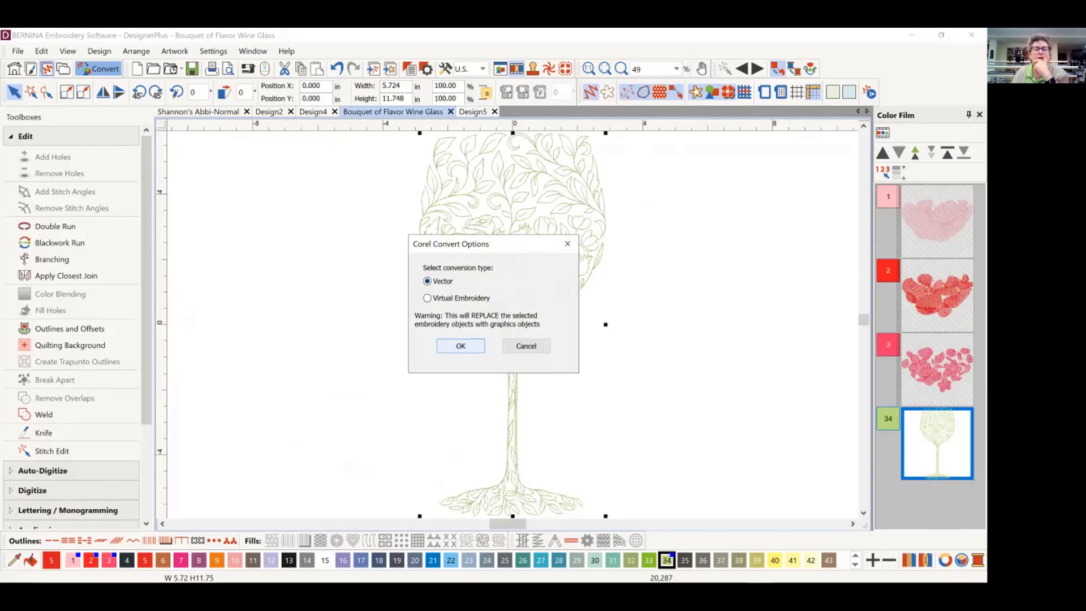
pyautogui.press('Return')
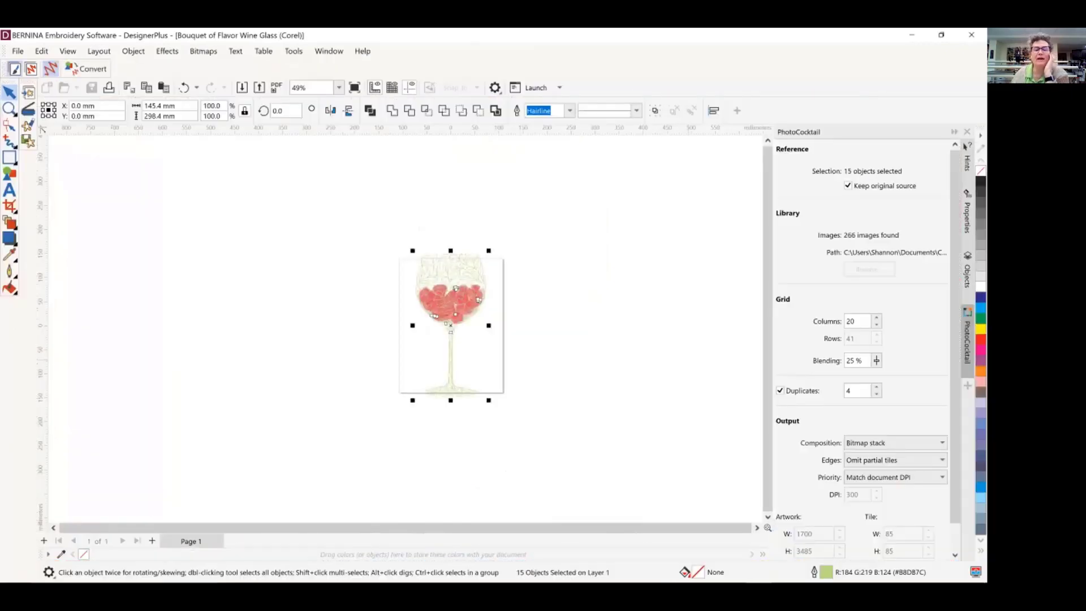
# - Hide the embroidery in the artwork canvas and display the list of the glass's vector objects
pyautogui.scroll(3, 467, 320)
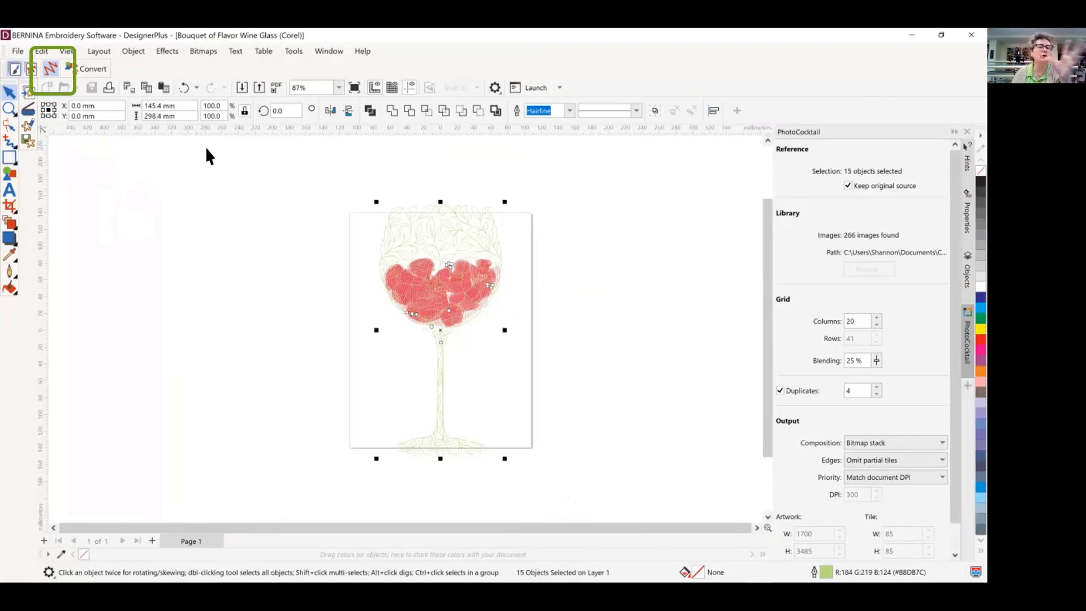
pyautogui.click(52, 73)
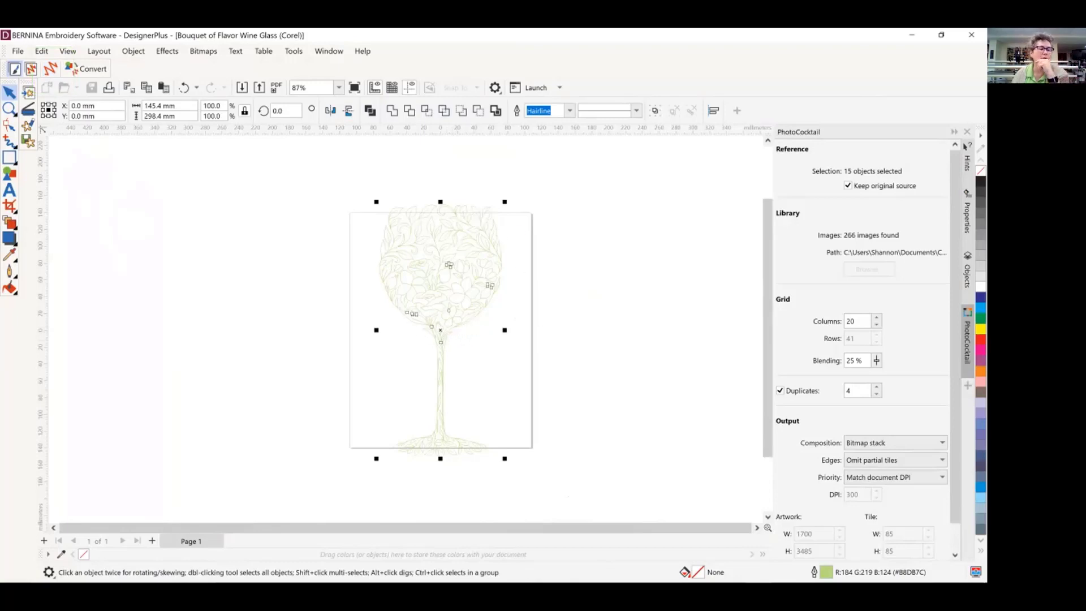
pyautogui.scroll(1, 438, 332)
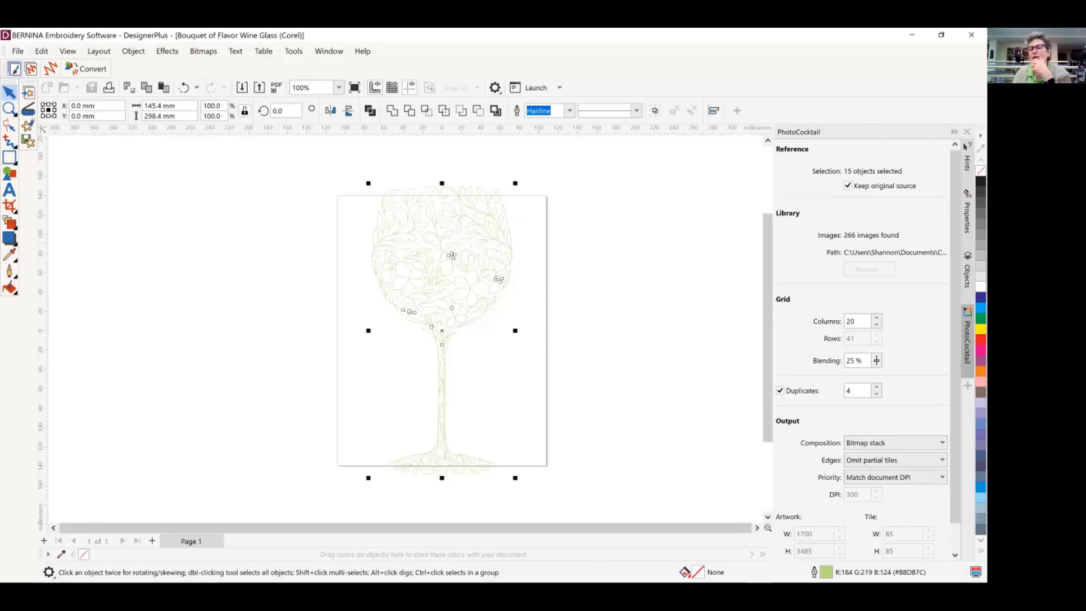
pyautogui.click(967, 275)
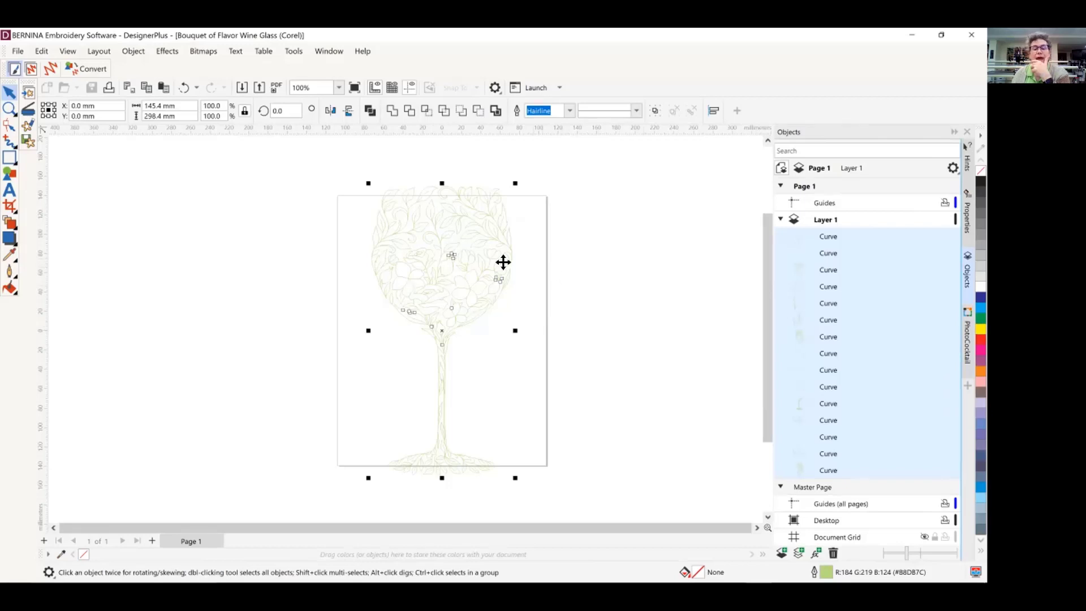
# - Break the glass outline curve apart with the Shape tool at a point beside the tulips on the bowl's right side
pyautogui.scroll(2, 496, 281)
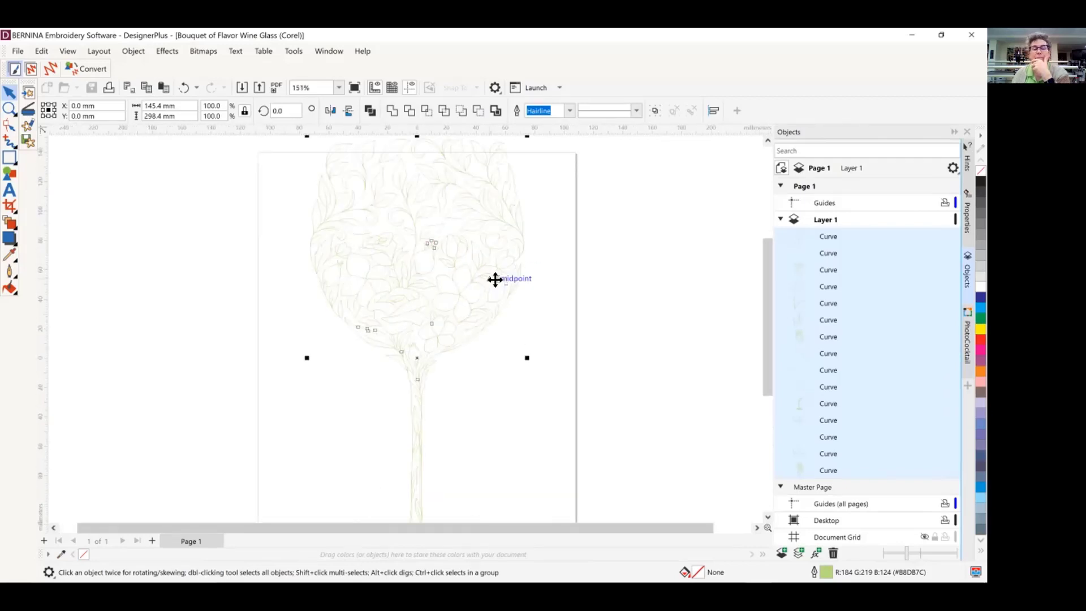
pyautogui.scroll(4, 492, 272)
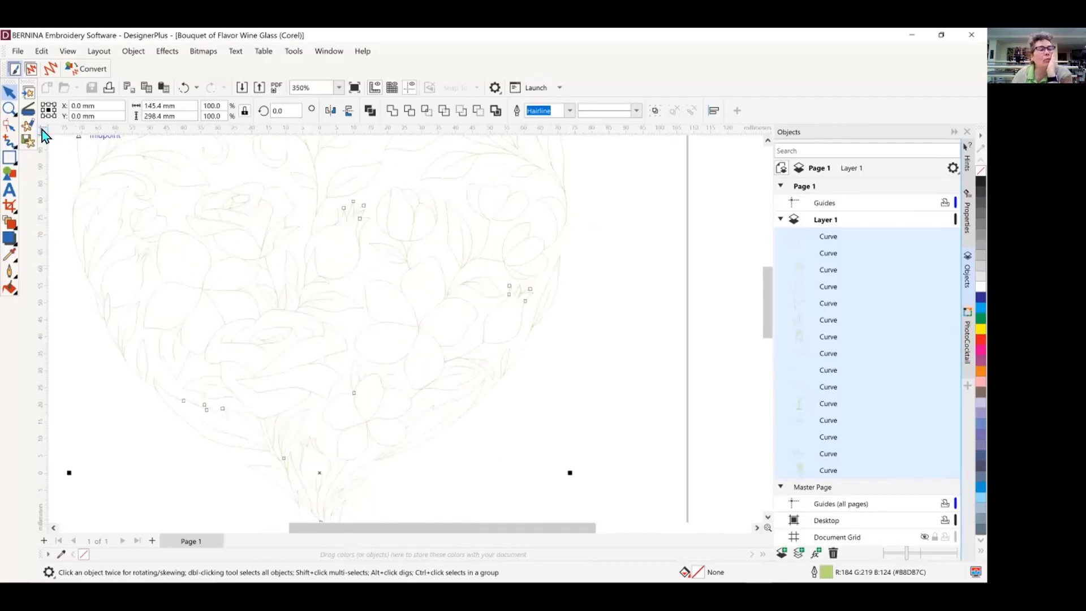
pyautogui.click(11, 126)
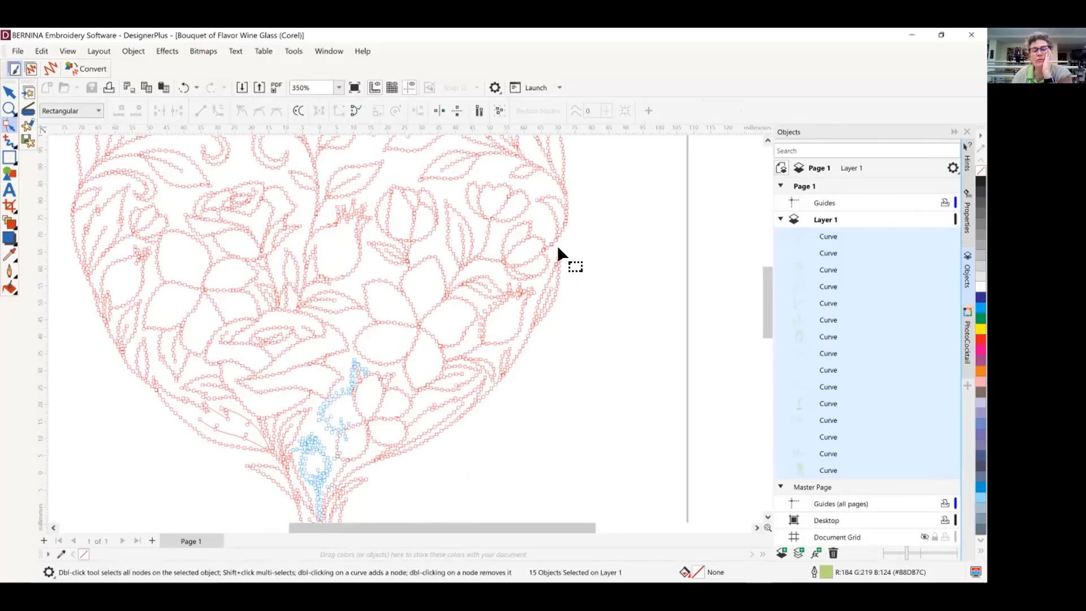
pyautogui.click(492, 260)
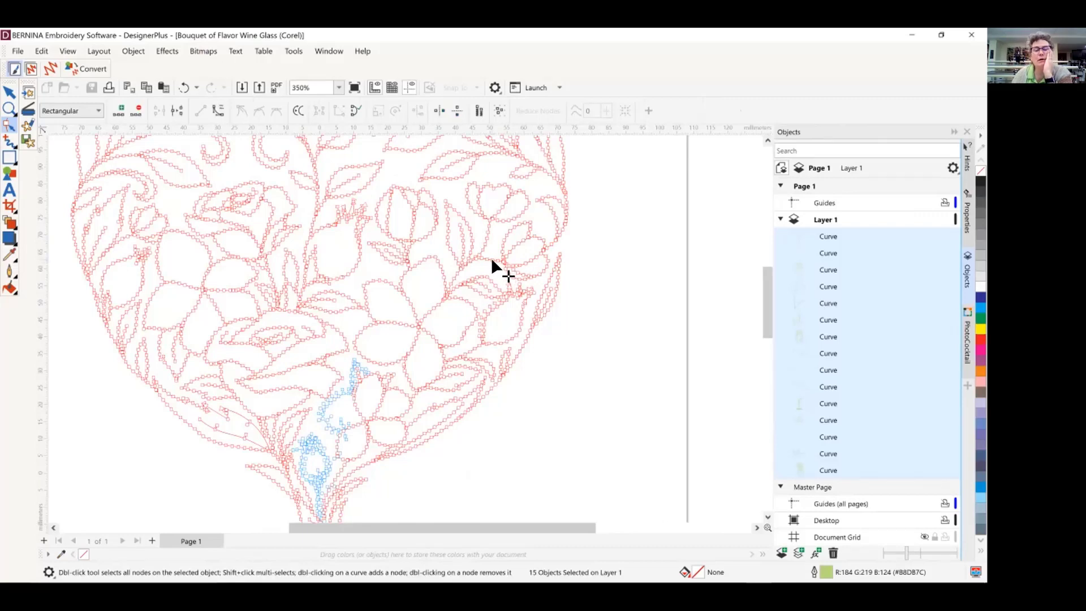
pyautogui.rightClick(492, 261)
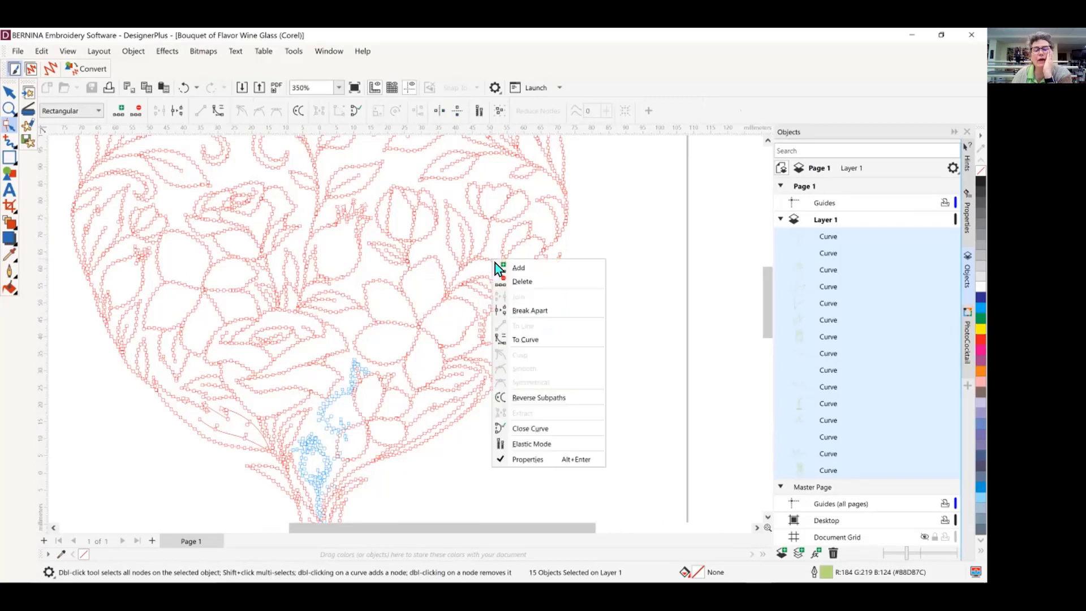
pyautogui.click(530, 311)
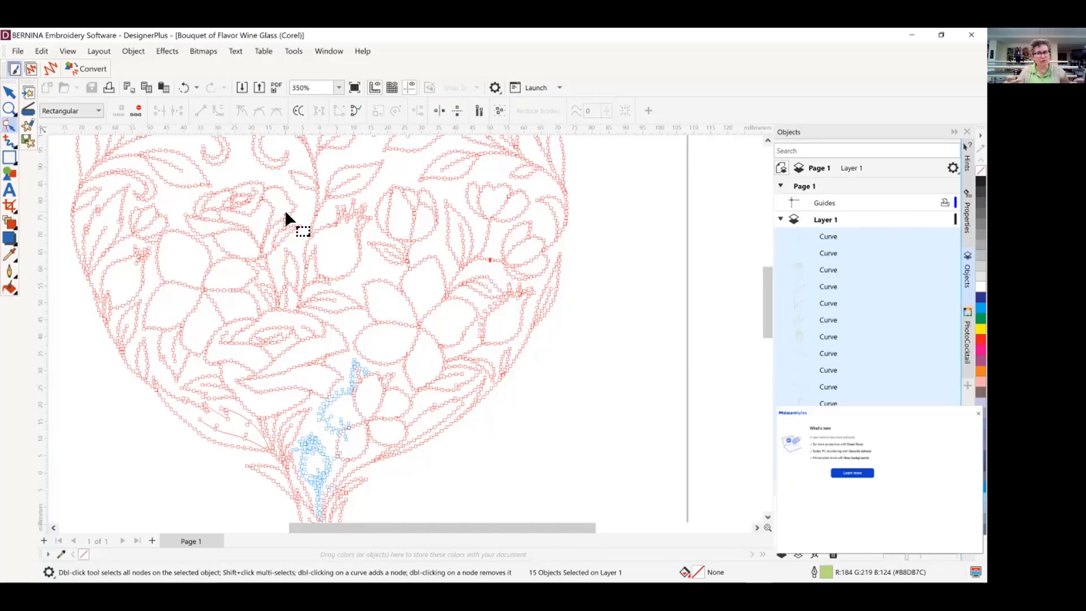
# - Return to the embroidery canvas and unhide all the hidden fill objects in the bowl
pyautogui.click(30, 71)
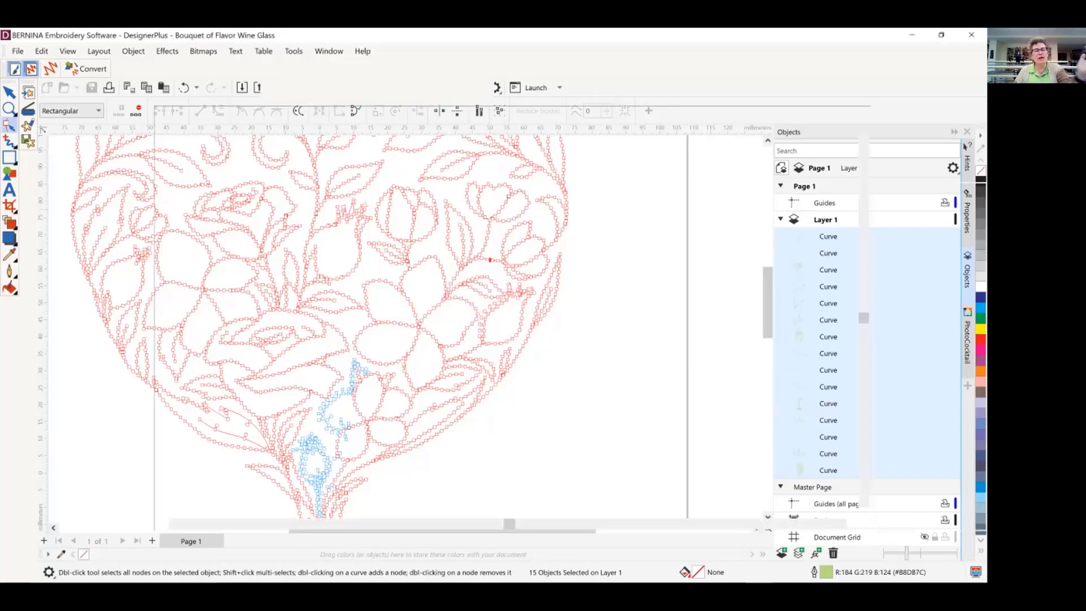
pyautogui.scroll(-6, 516, 333)
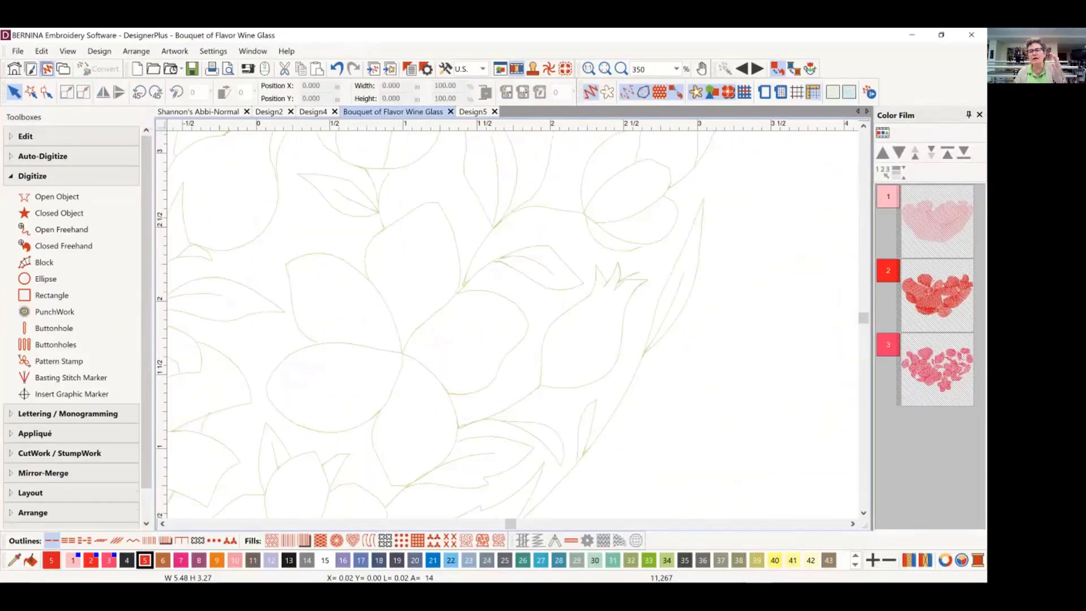
pyautogui.scroll(-1, 514, 328)
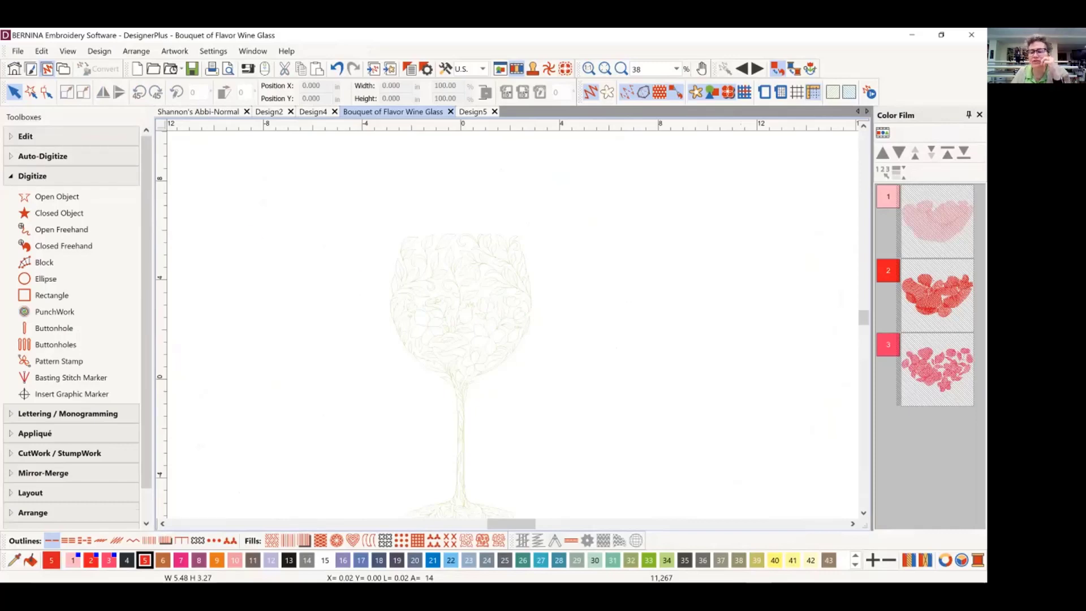
pyautogui.rightClick(939, 377)
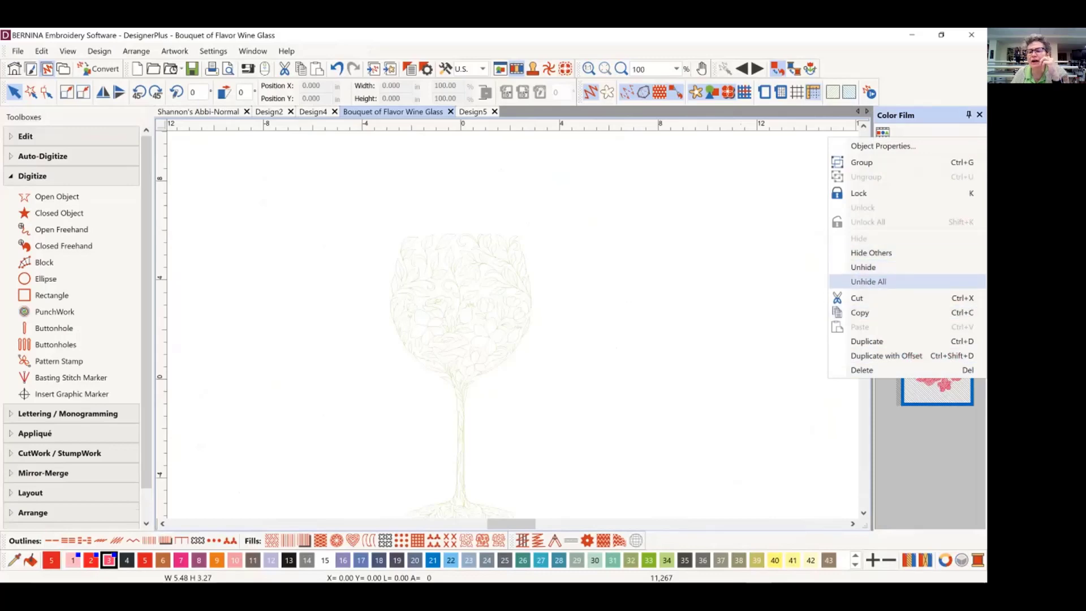
pyautogui.click(868, 281)
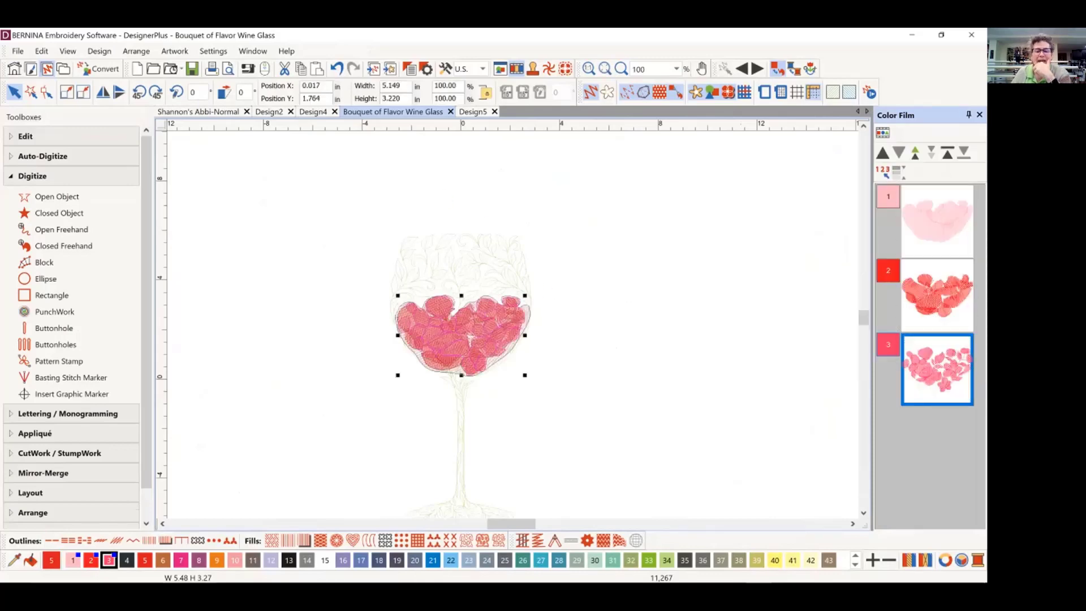
# - List the design's individual objects in the Color Film, select the light pink crescent fill along the bowl's base, and hide the stitches
pyautogui.scroll(1, 512, 331)
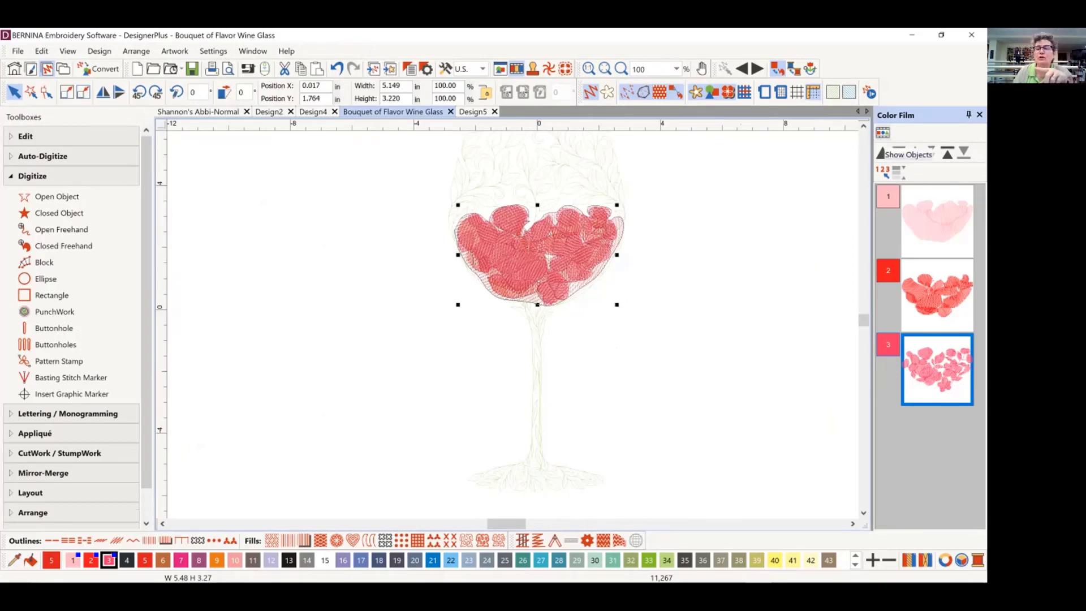
pyautogui.click(882, 132)
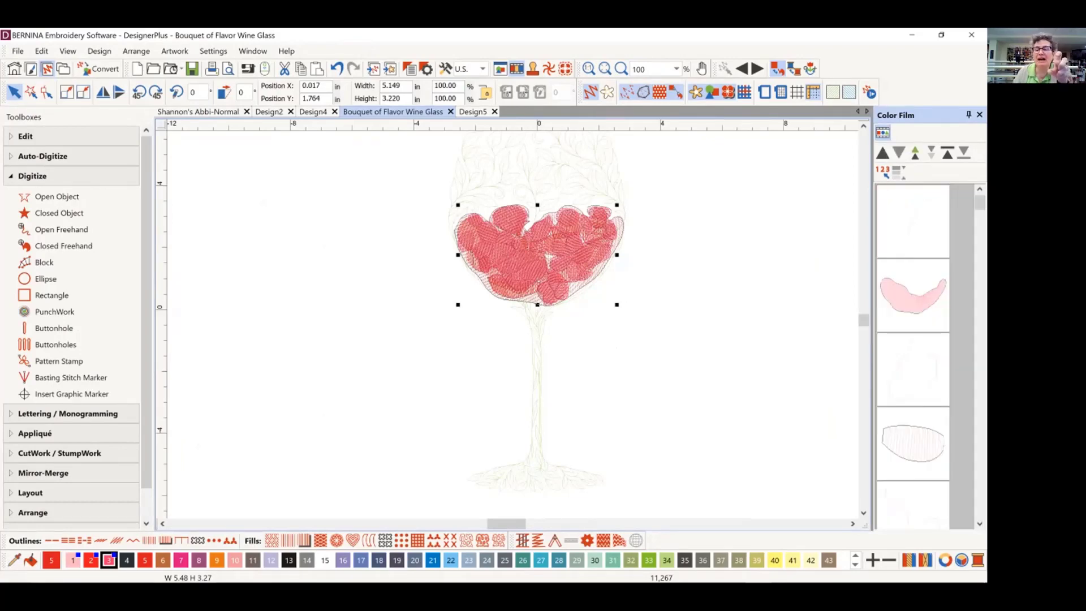
pyautogui.click(913, 295)
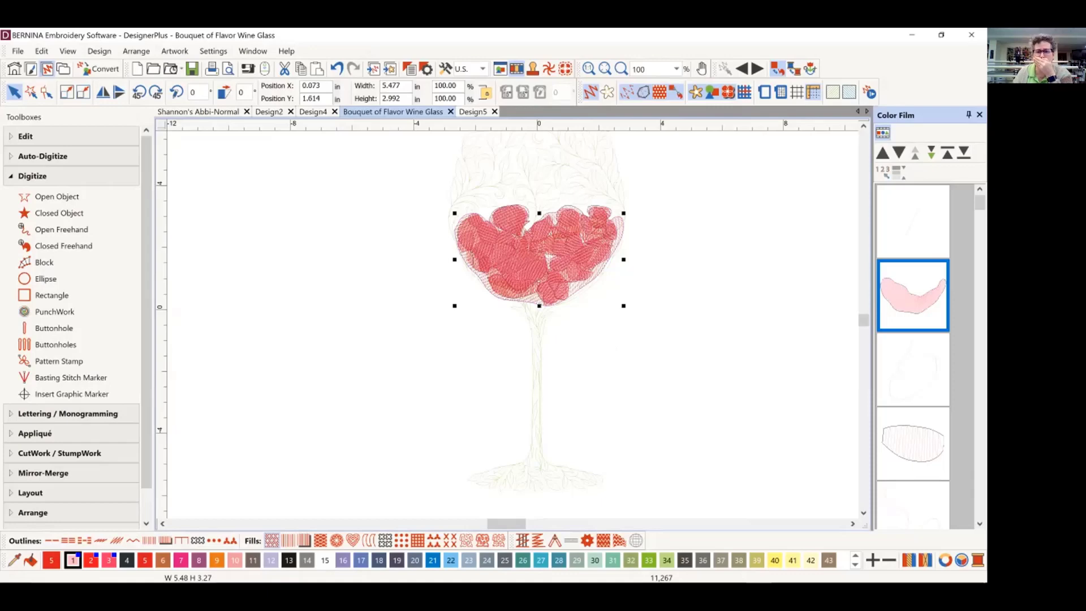
pyautogui.click(590, 92)
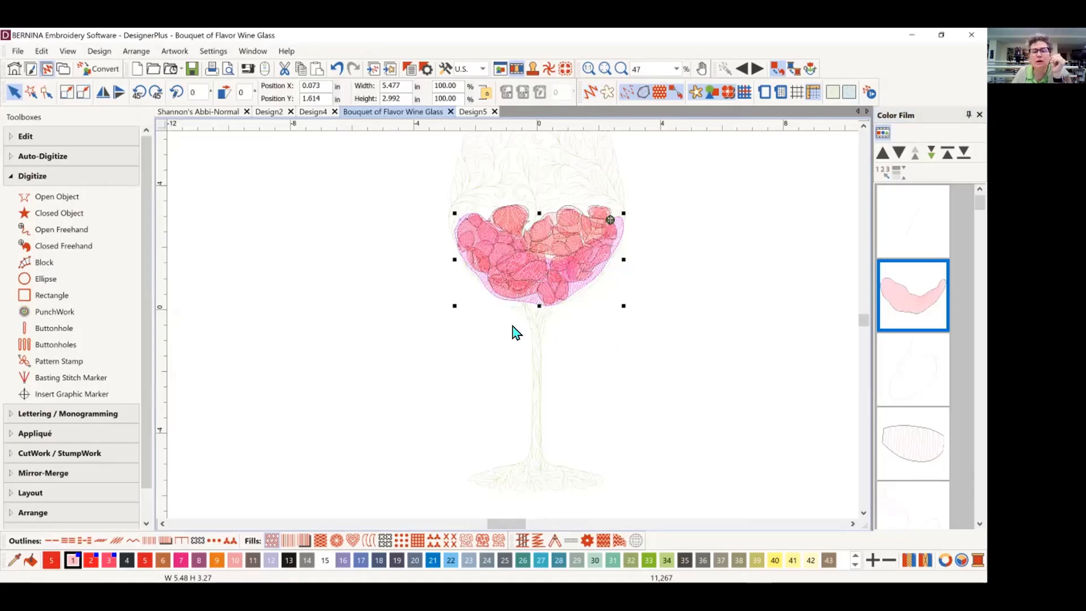
pyautogui.scroll(2, 512, 332)
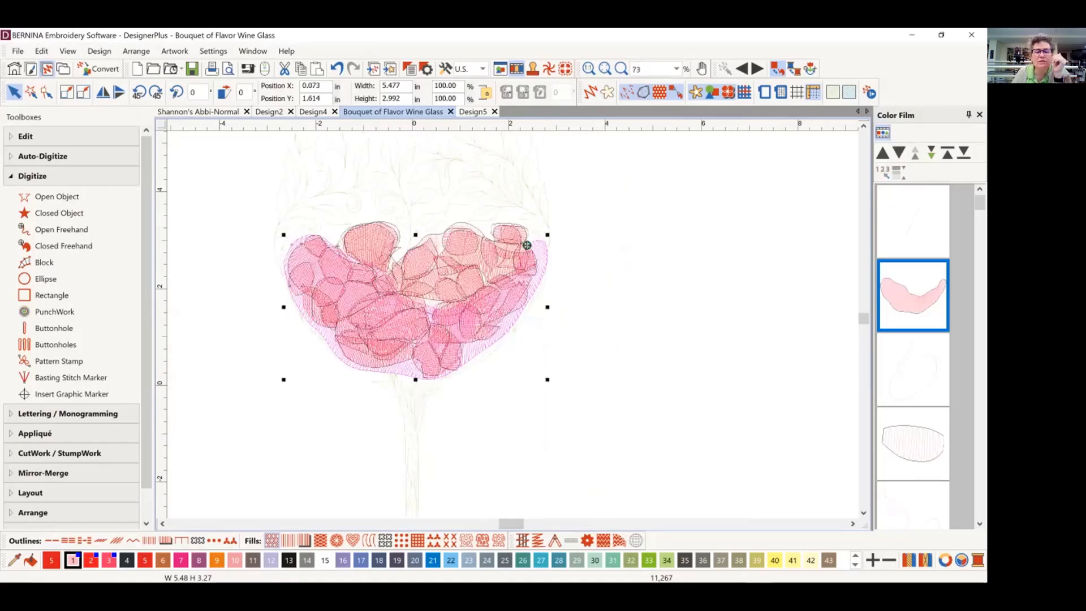
pyautogui.press('Escape')
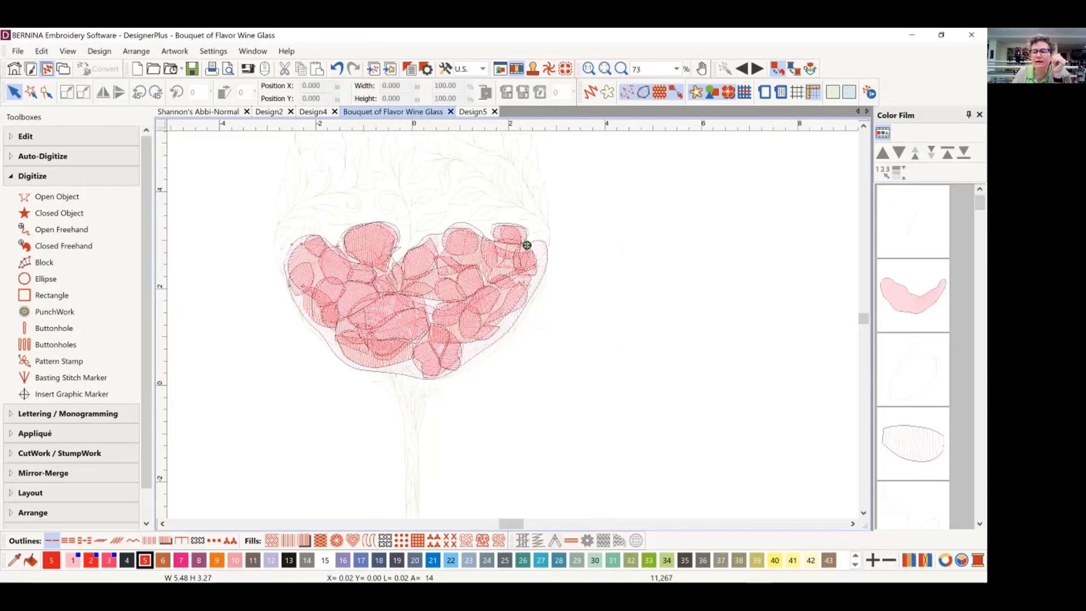
# - Recolor the light pink crescent fill along the bowl's base with color 22 and show the stitches again
pyautogui.click(526, 245)
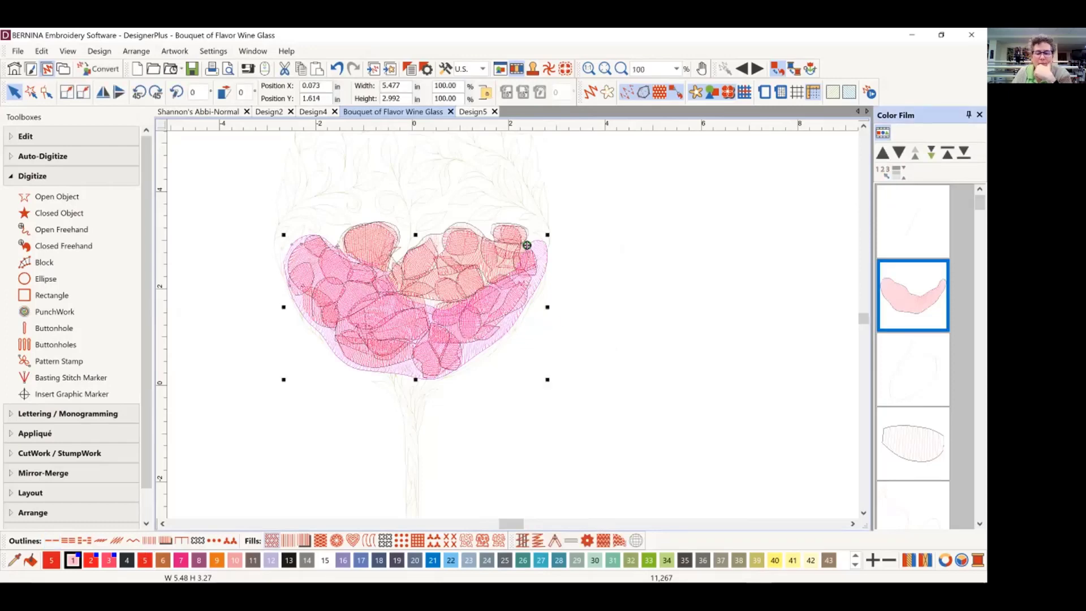
pyautogui.click(450, 560)
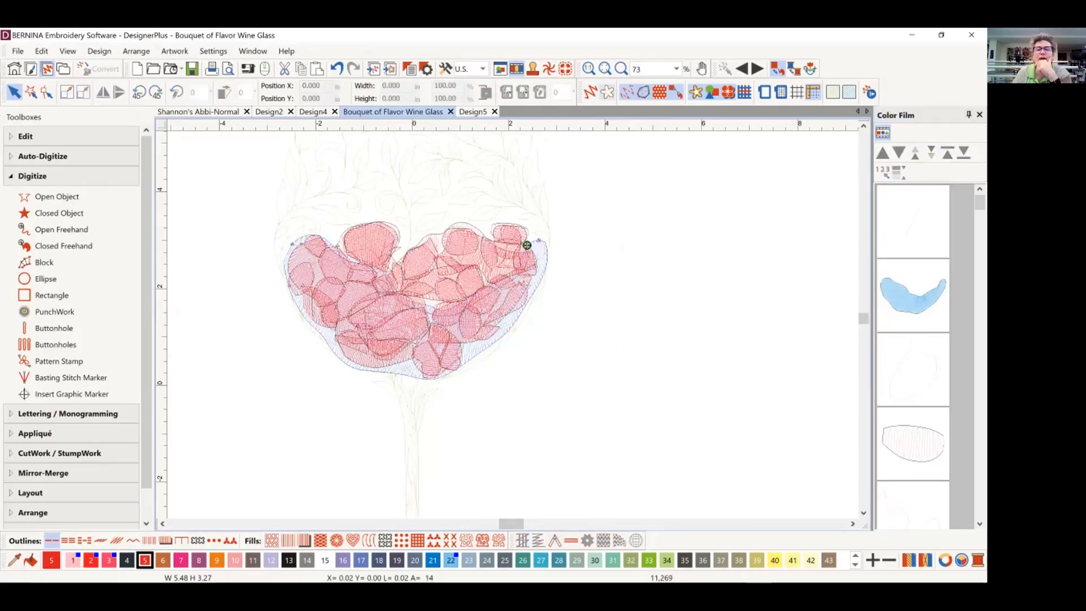
pyautogui.click(590, 93)
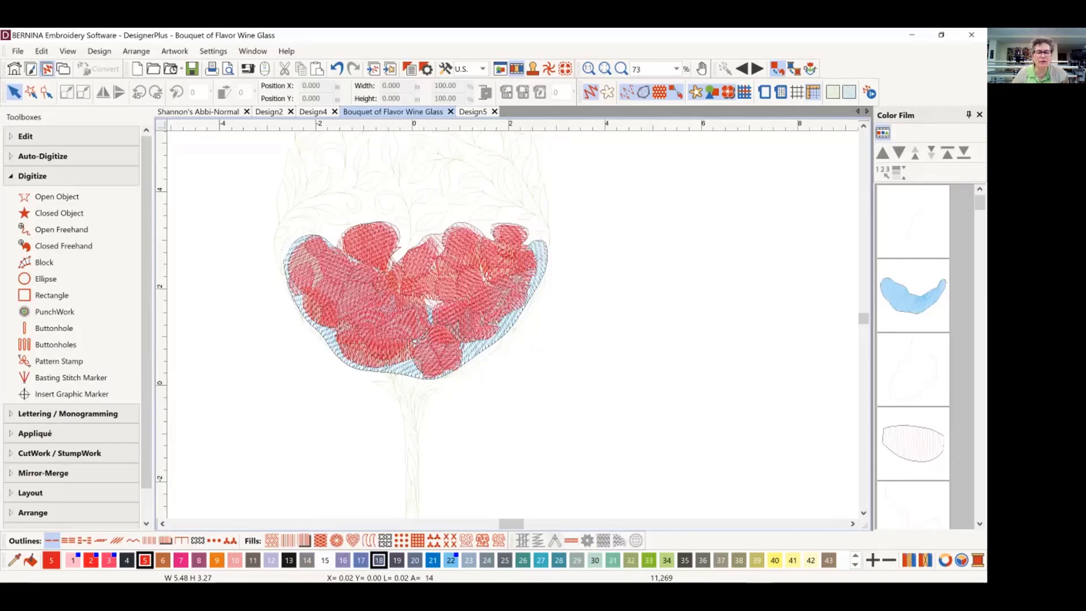
# - Make color 18 current and show the Threads list widened with full thread details, auto-hiding the Color Film
pyautogui.click(379, 561)
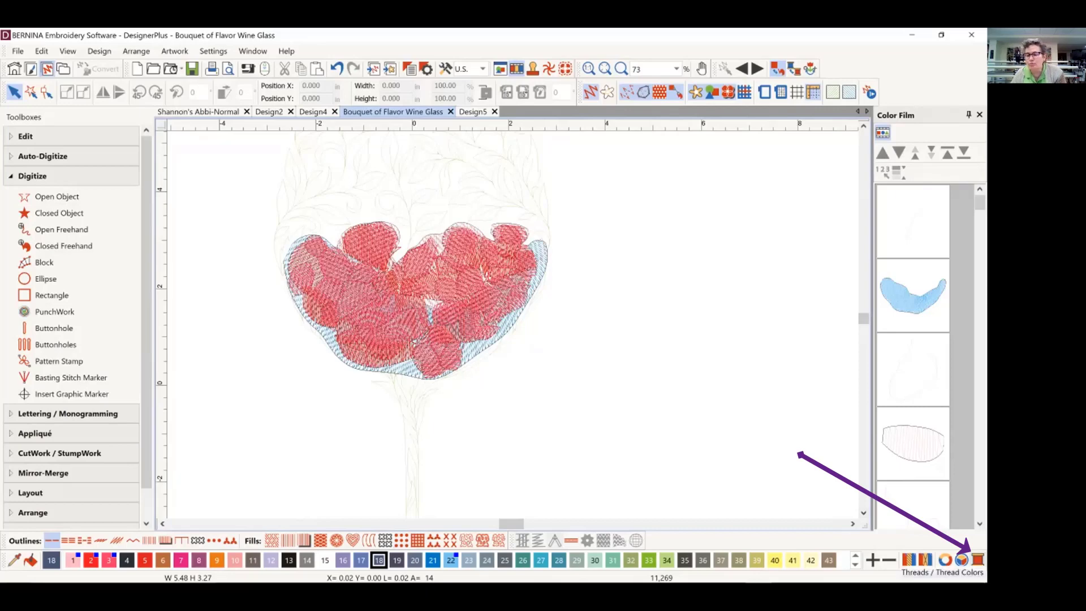
pyautogui.click(961, 559)
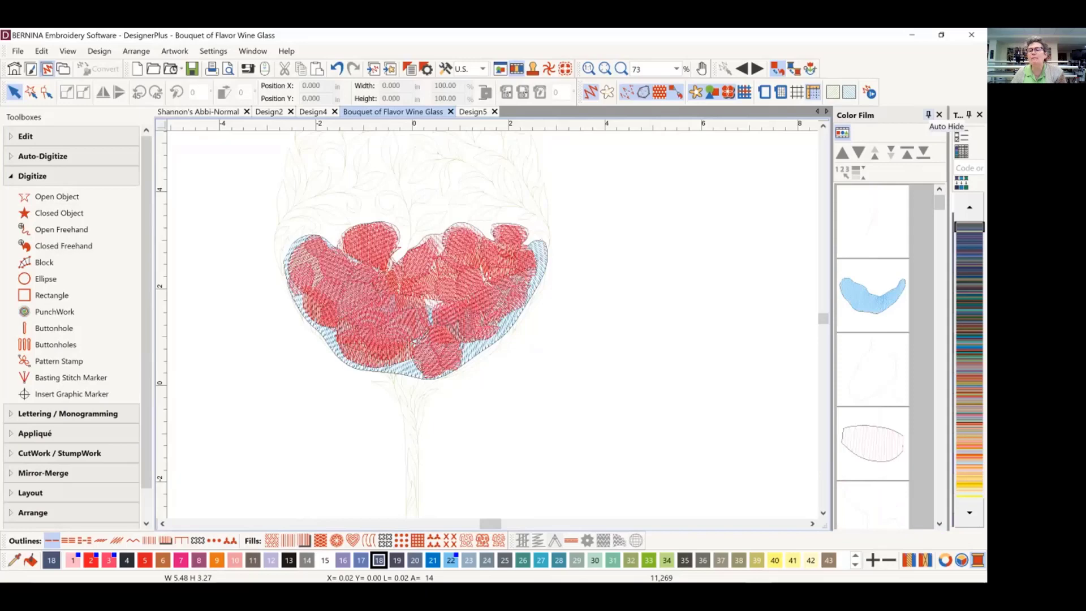
pyautogui.click(928, 114)
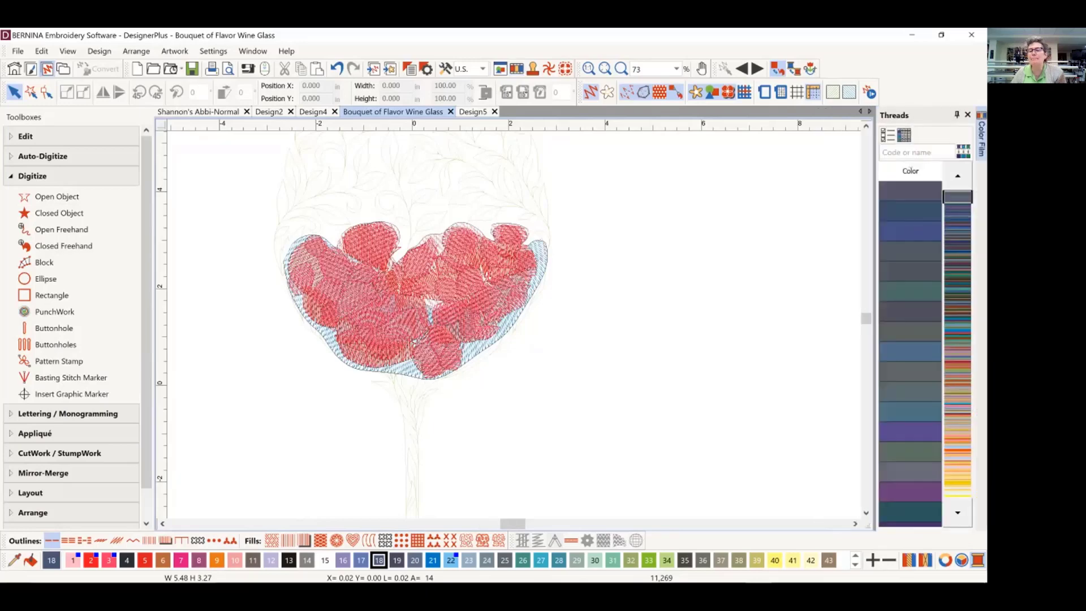
pyautogui.moveTo(875, 317); pyautogui.dragTo(773, 317)
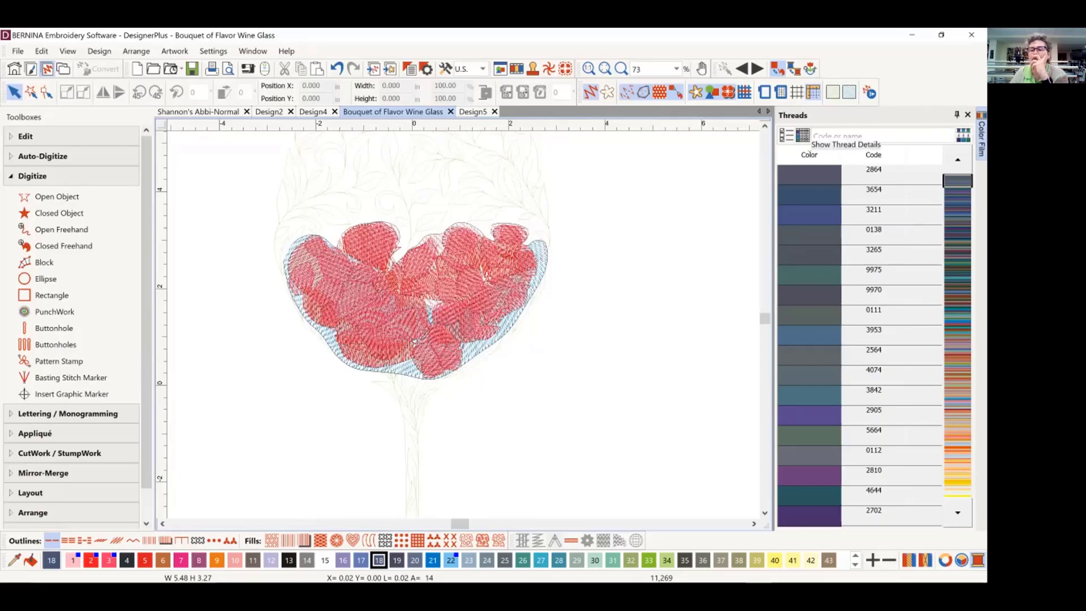
pyautogui.click(786, 135)
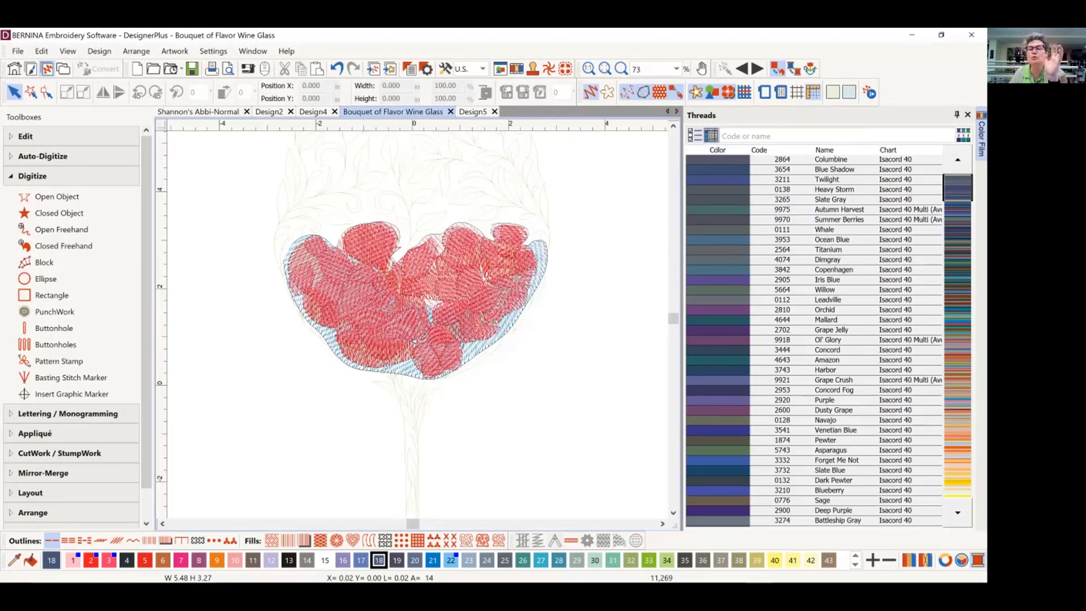
# - Add the Floriani RNK Poly chart to the selected thread charts alongside Isacord 40
pyautogui.click(711, 135)
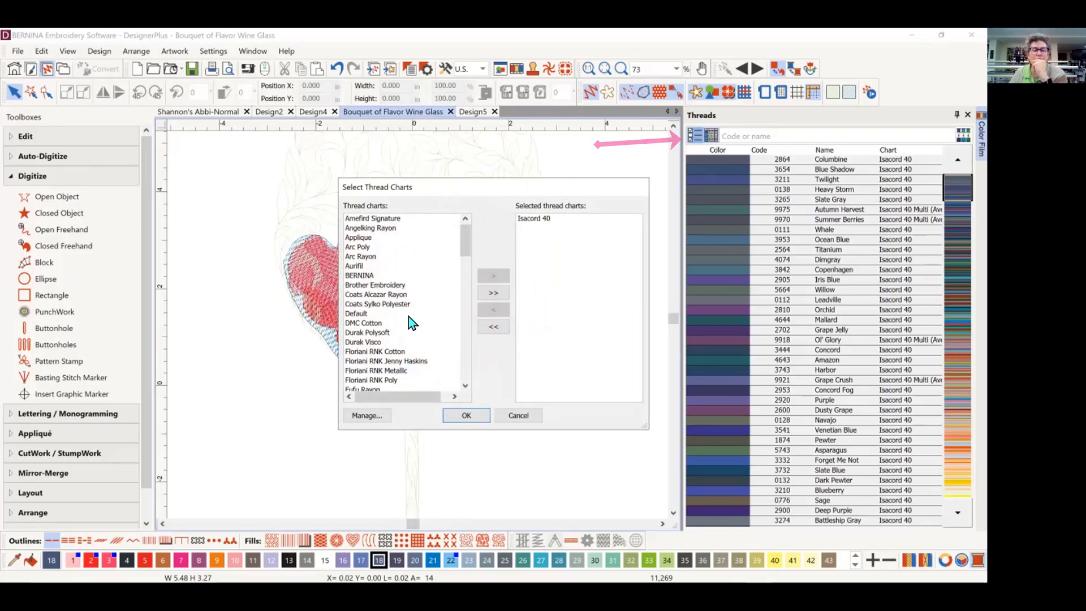
pyautogui.scroll(-1, 408, 319)
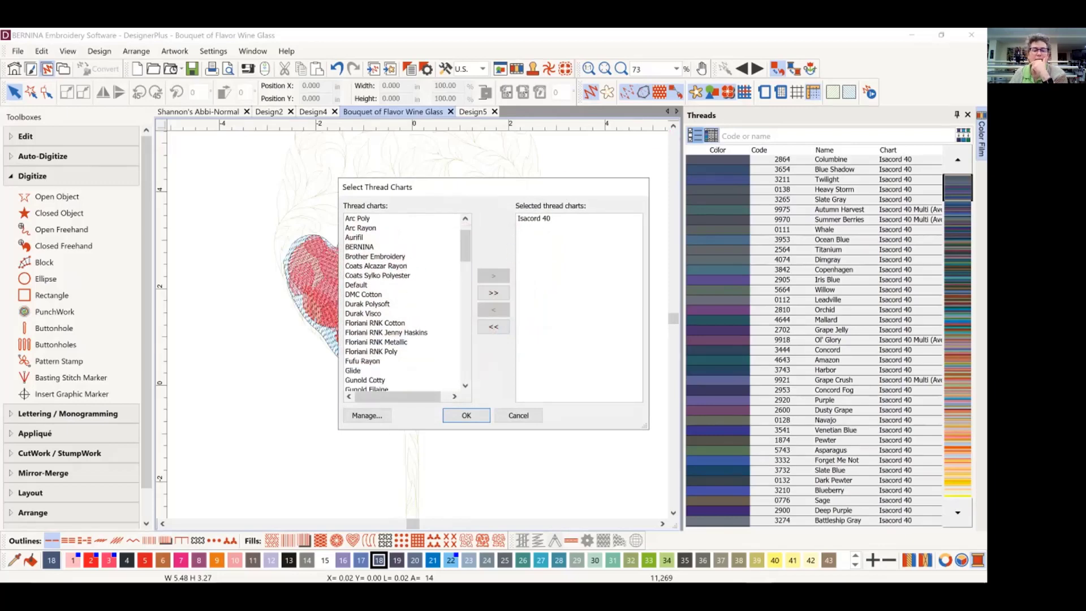
pyautogui.click(371, 352)
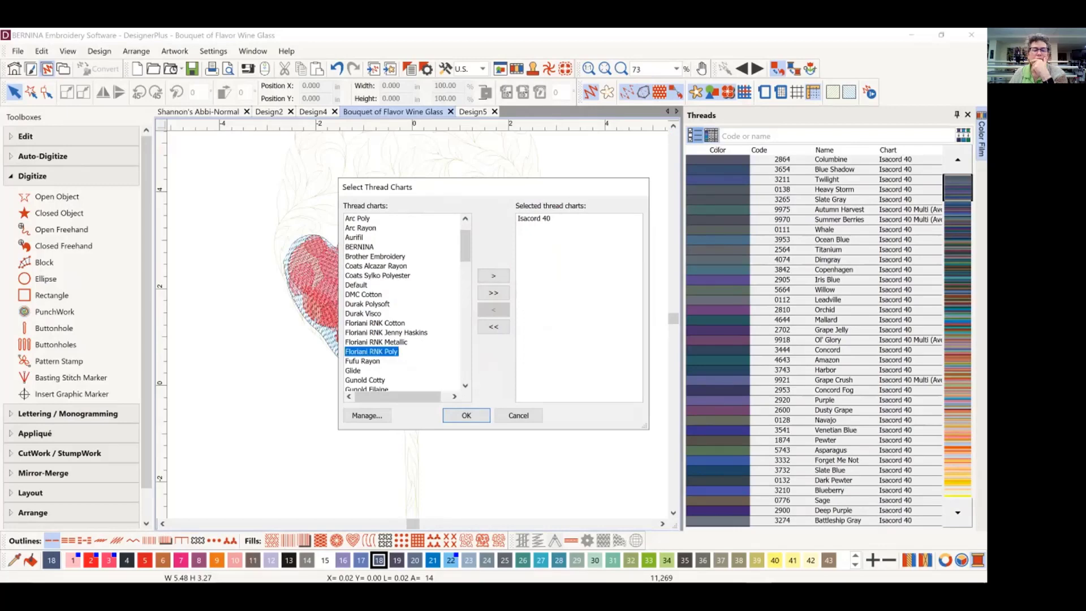
pyautogui.click(496, 279)
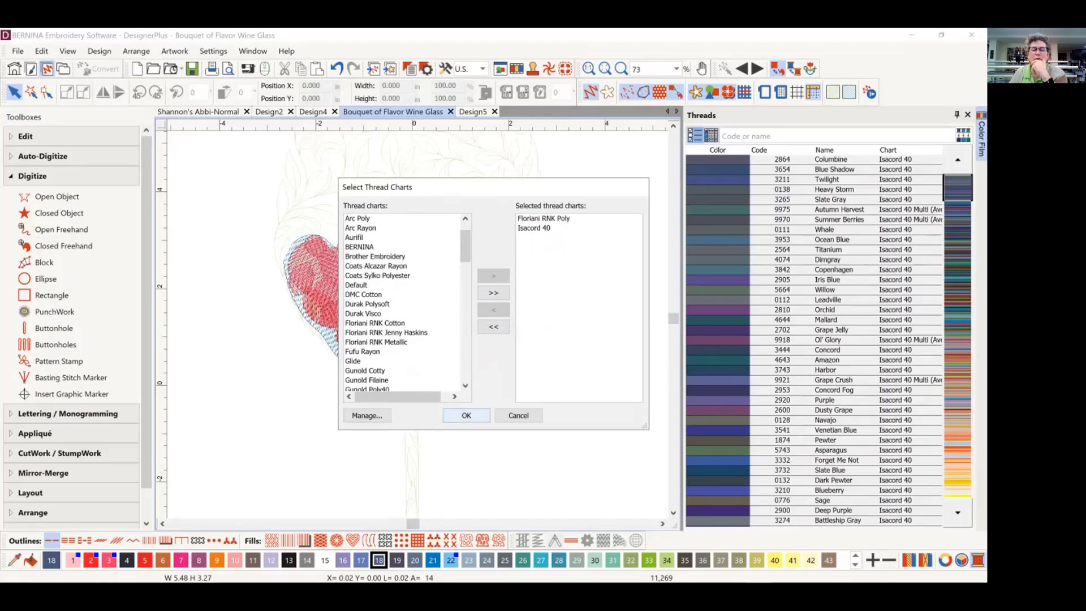
pyautogui.click(466, 415)
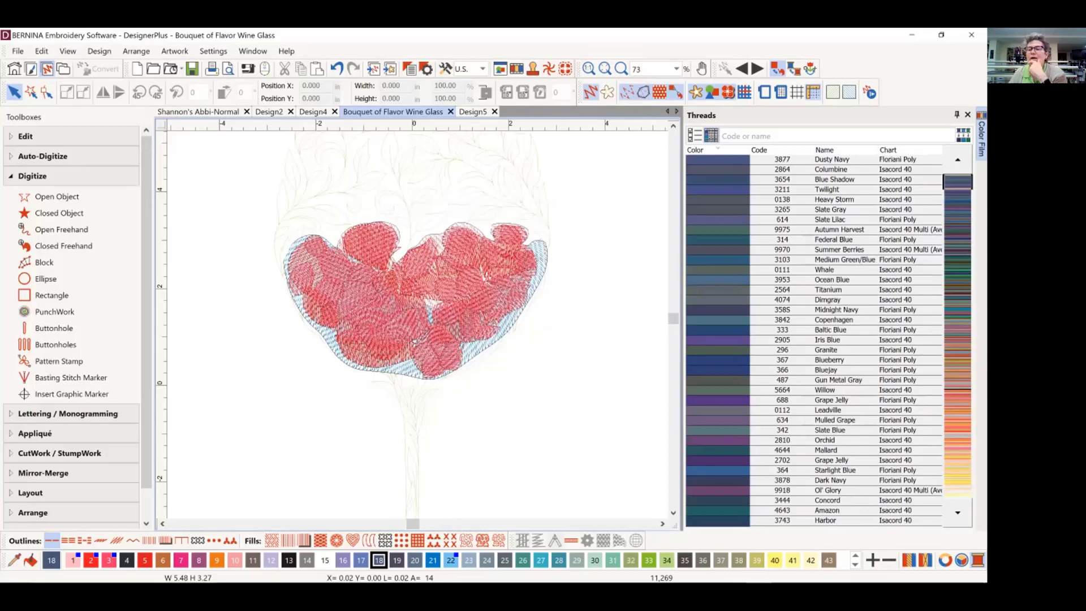
# - Assign Floriani Poly thread 779 Dark Grey to color 18 and close the Threads list
pyautogui.scroll(-15, 814, 339)
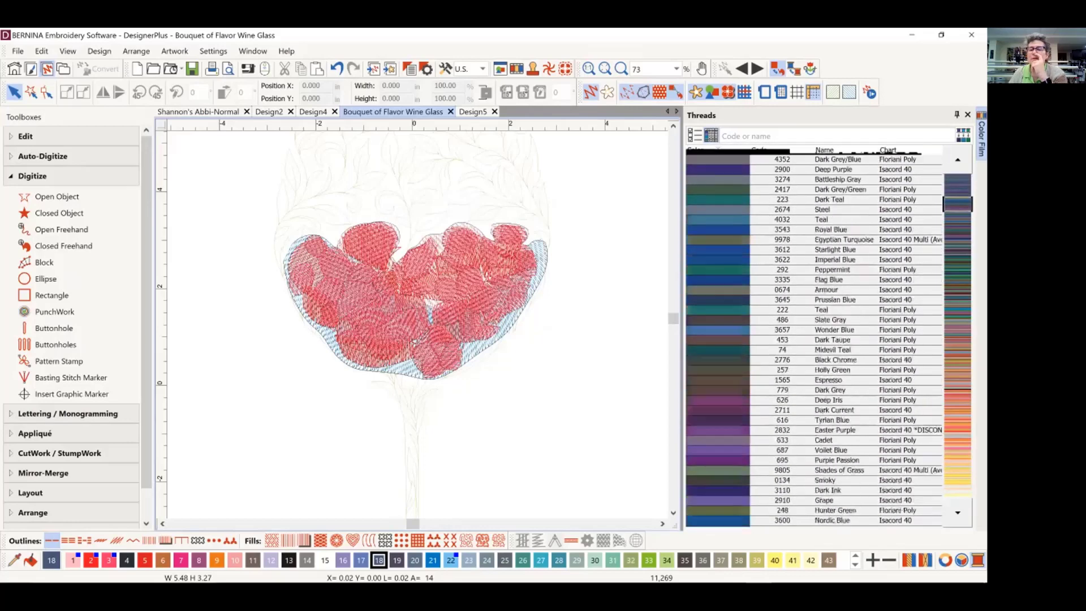
pyautogui.scroll(-5, 895, 254)
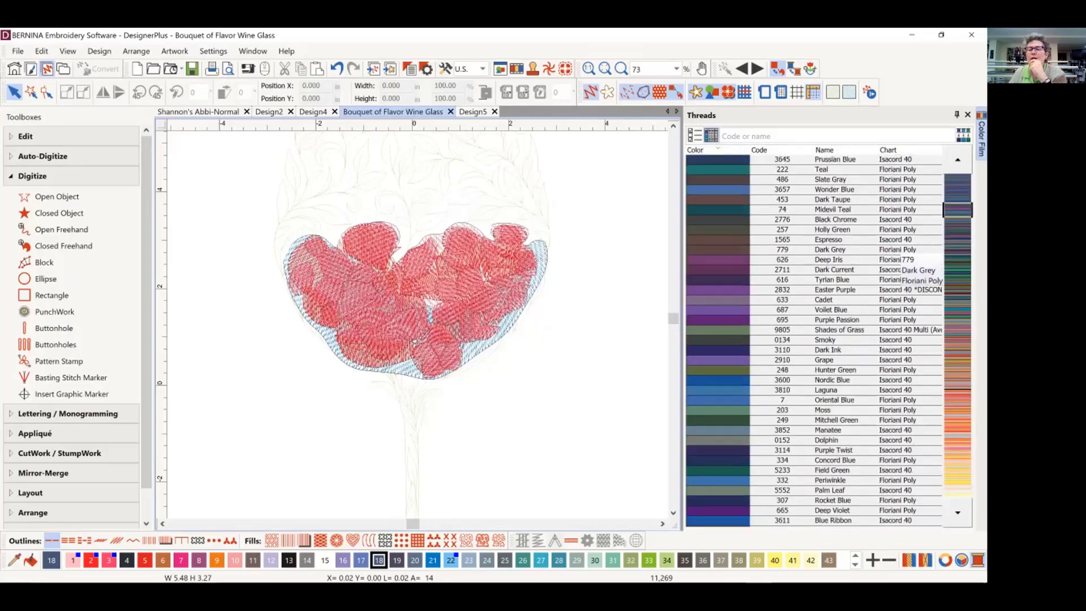
pyautogui.click(896, 251)
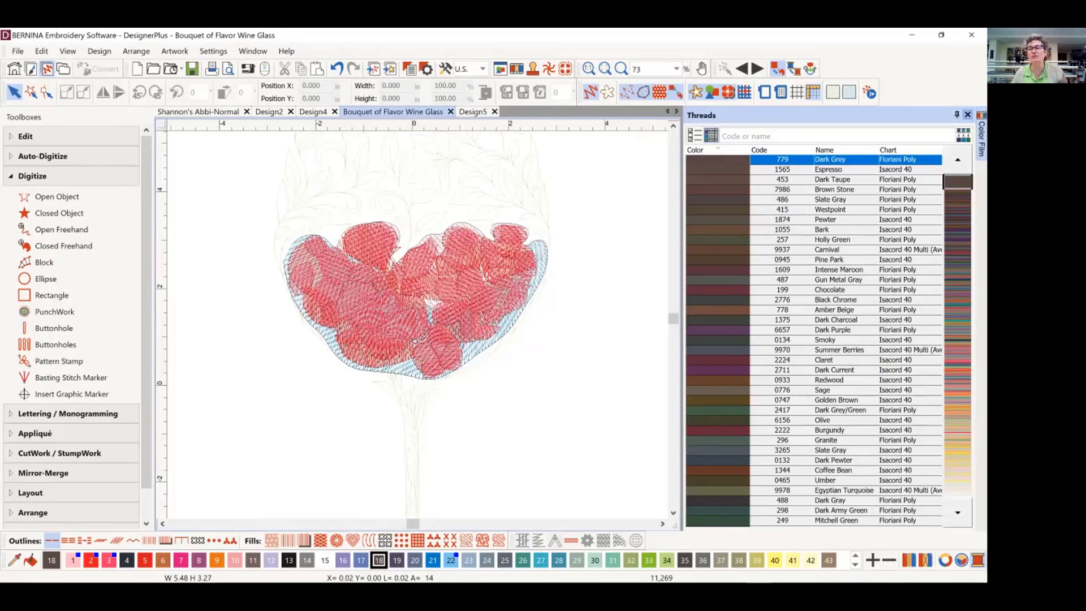
pyautogui.click(967, 115)
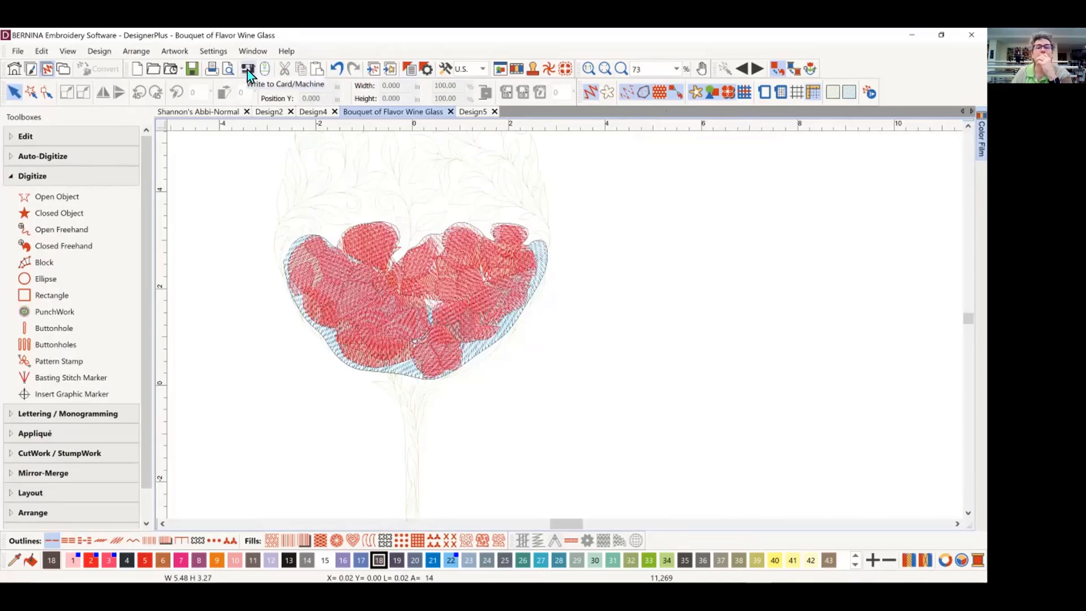
# - Open the design's thread color properties and view the edit details of color 18 without changing them
pyautogui.click(101, 51)
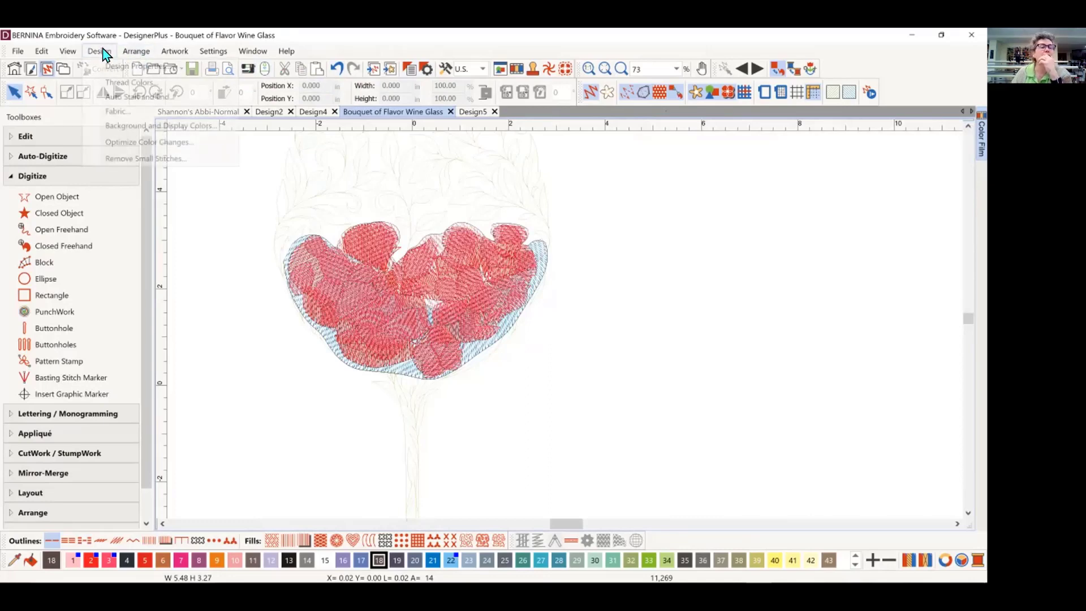
pyautogui.click(130, 82)
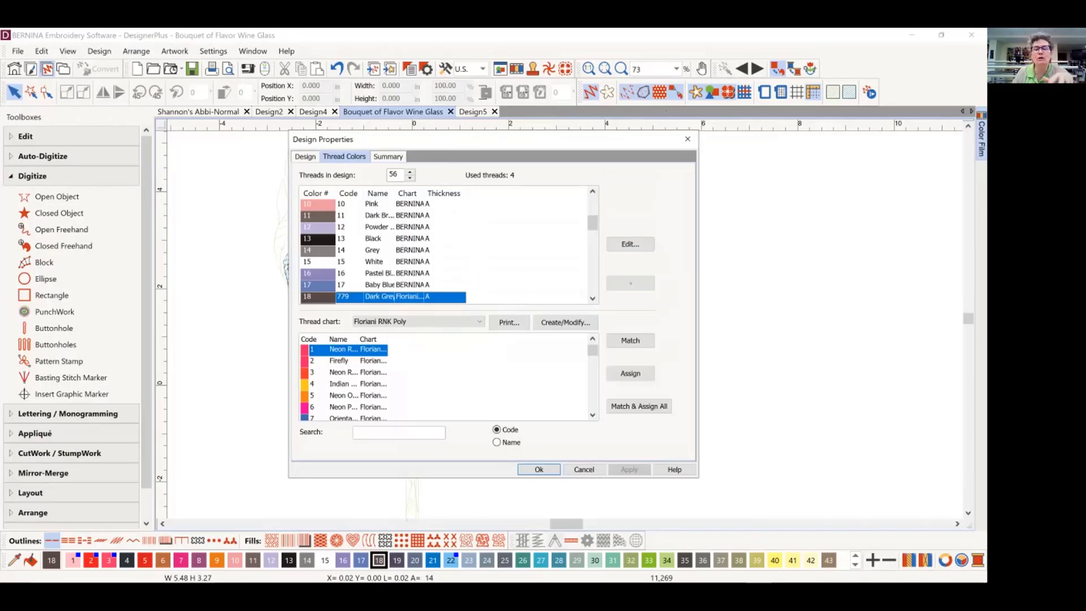
pyautogui.click(629, 243)
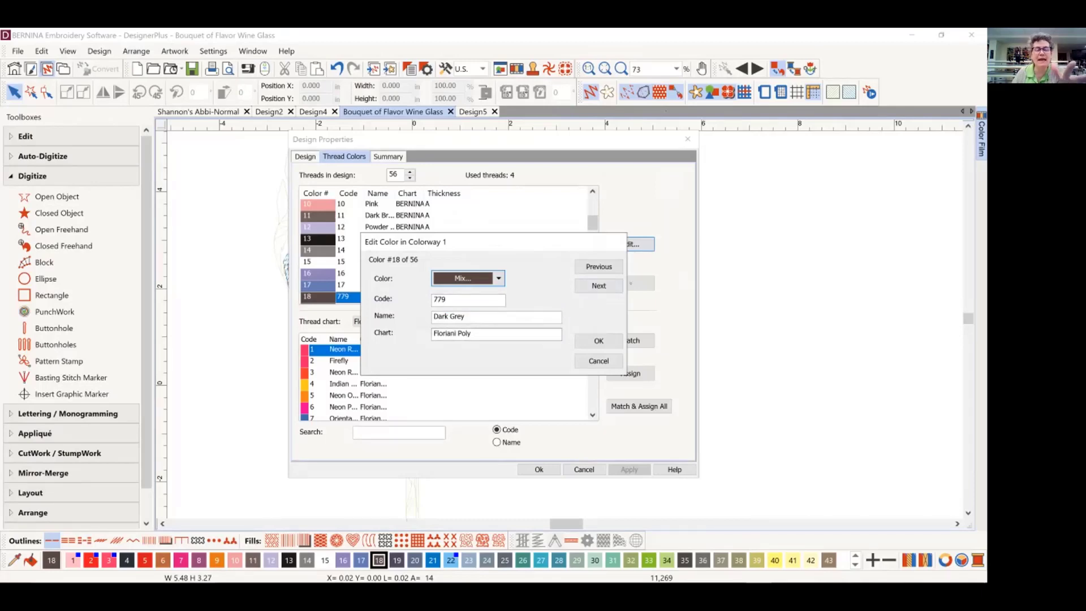
pyautogui.click(598, 361)
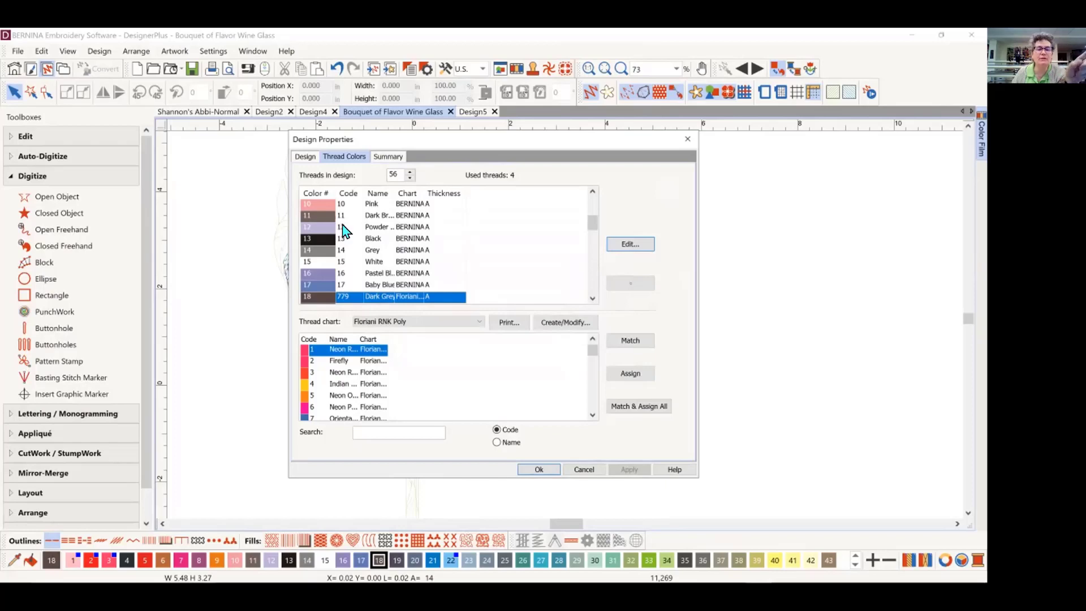
# - Try assigning thread 7051 from the Gutermann Metallic chart to color 15, and cancel the thread color changes
pyautogui.click(441, 323)
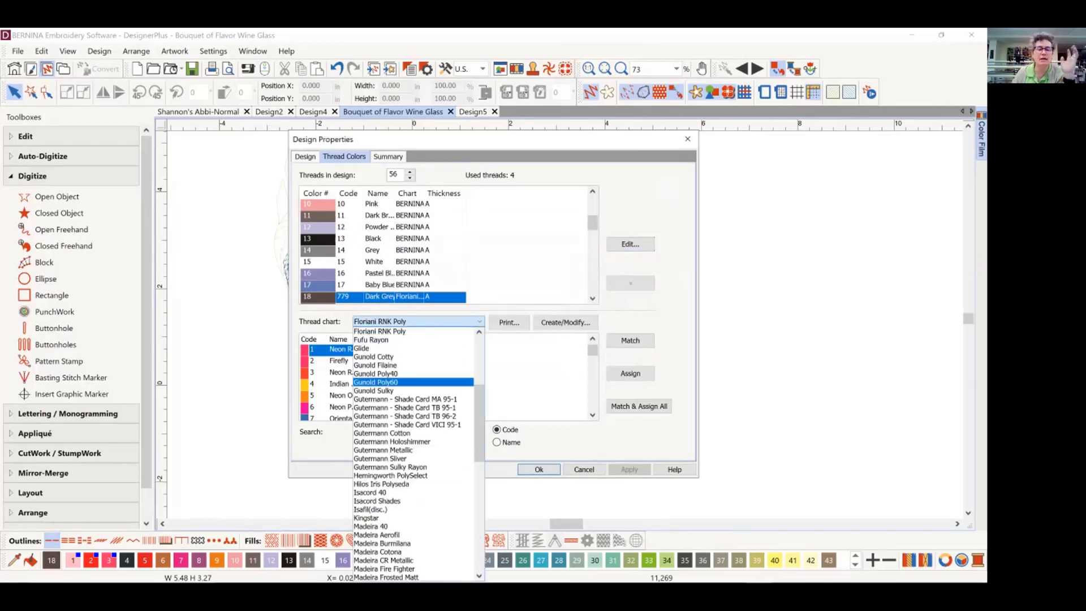
pyautogui.click(395, 449)
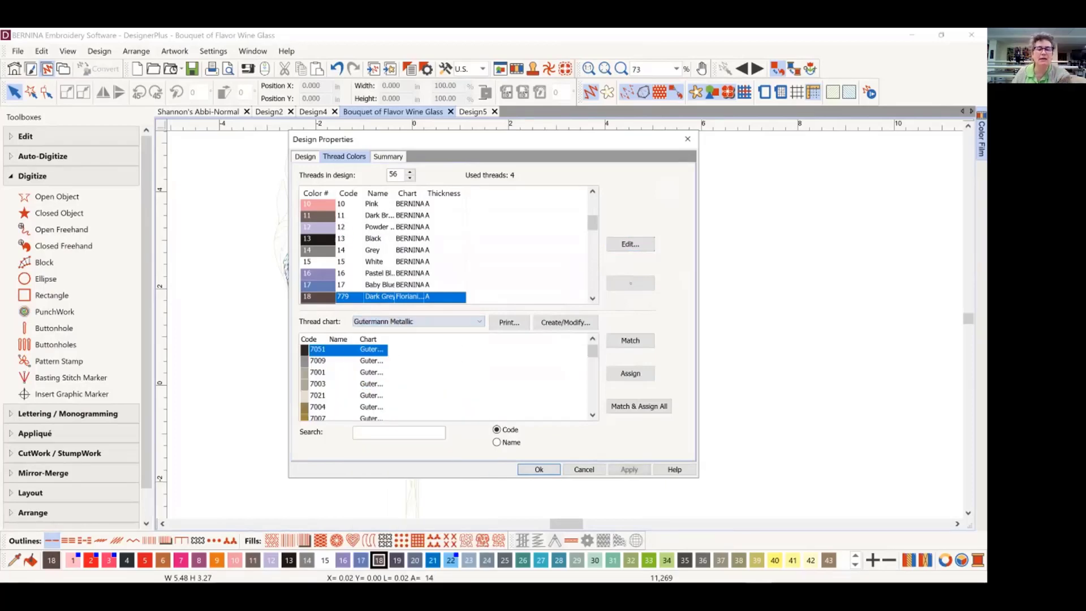
pyautogui.click(403, 265)
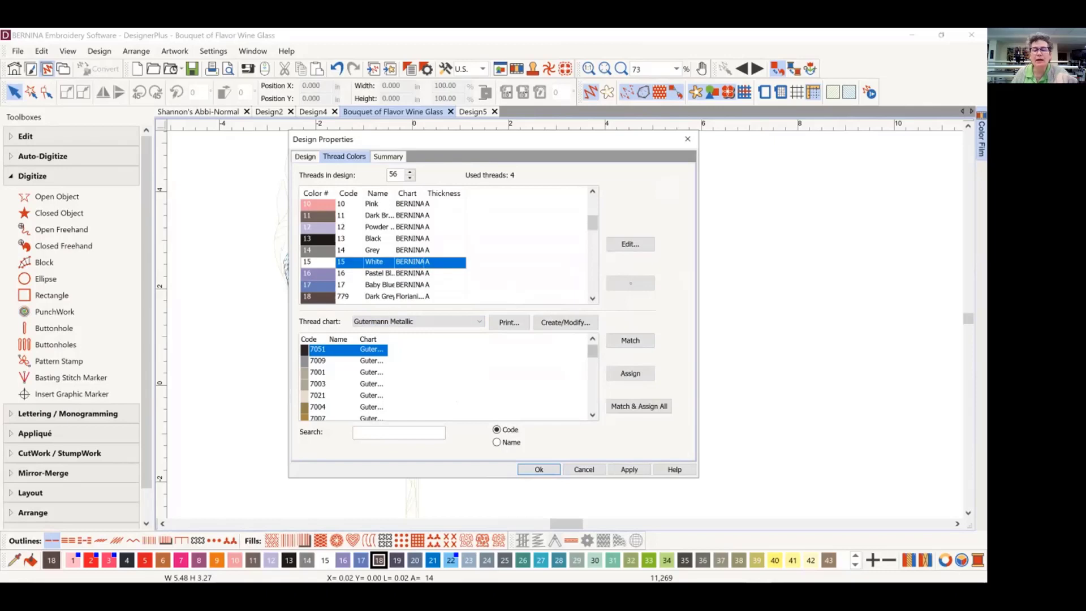
pyautogui.click(630, 373)
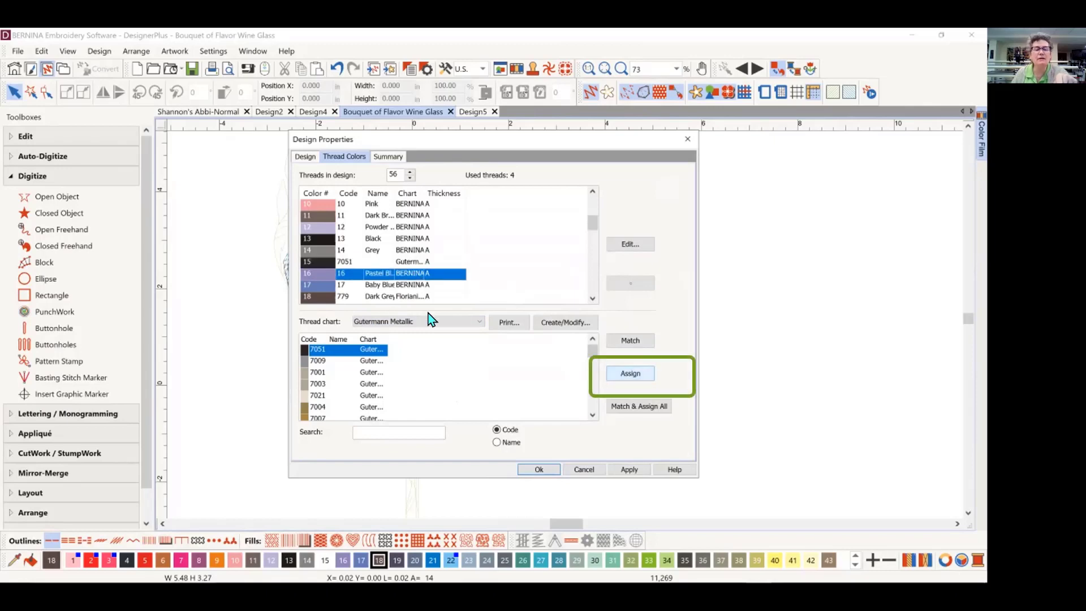
pyautogui.click(378, 262)
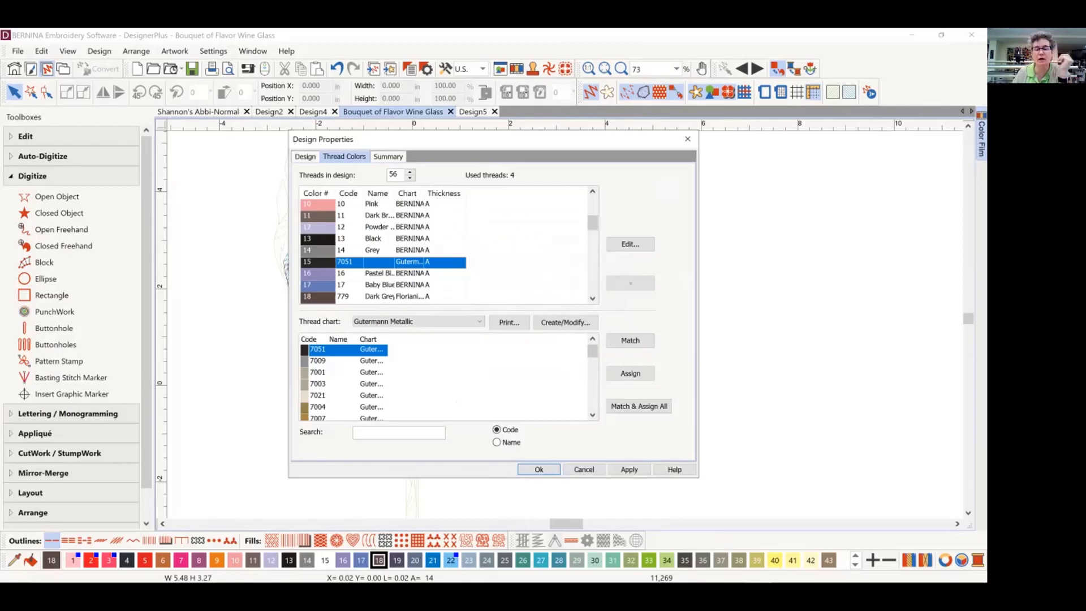
pyautogui.click(584, 469)
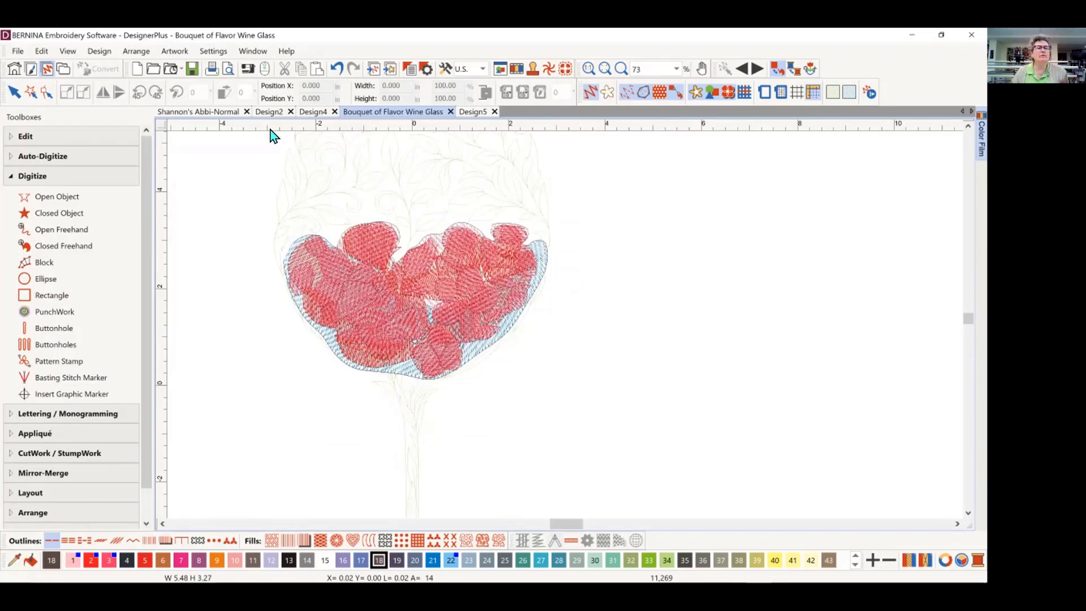
# - Start inserting an embroidery file and browse to C:\Users\Public\Public Embroidery\BERNINA 9 Embroidery\Celebrations & Seasons
pyautogui.click(374, 69)
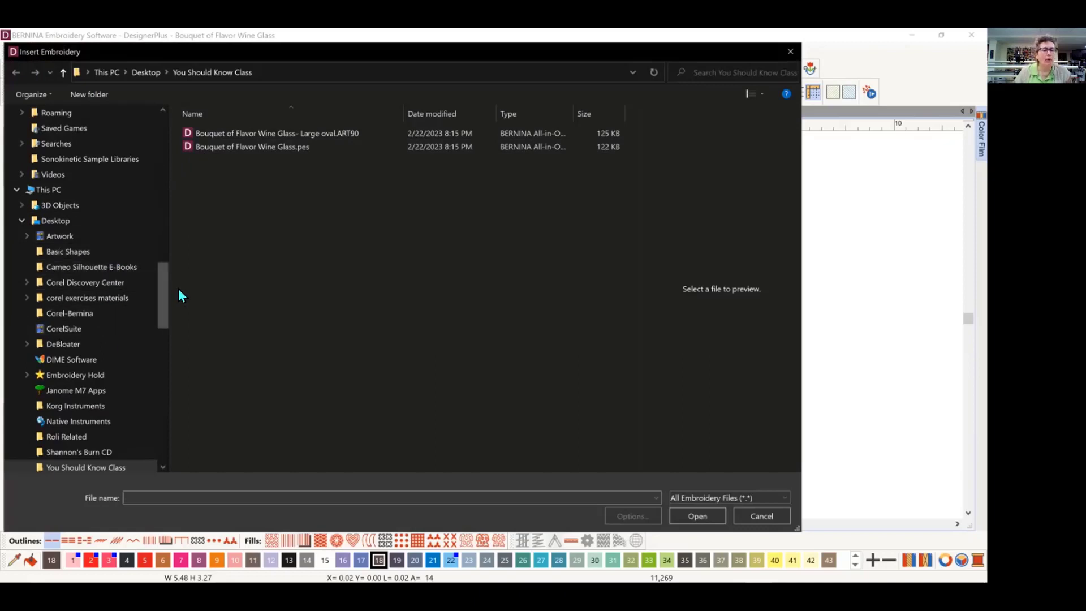
pyautogui.moveTo(164, 291); pyautogui.dragTo(164, 321)
pyautogui.click(52, 375)
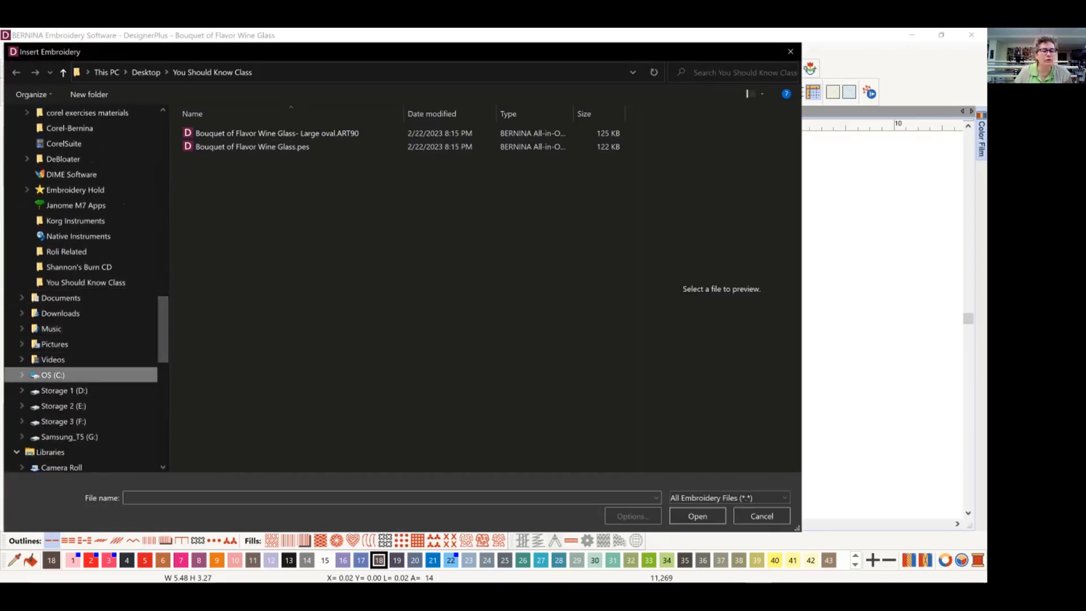
pyautogui.click(205, 373)
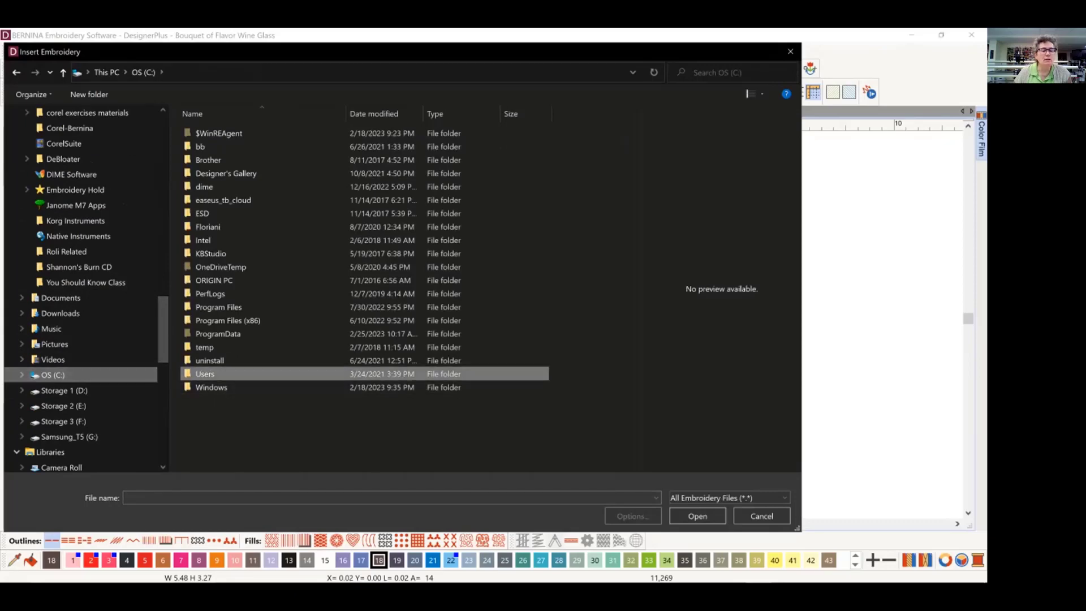
pyautogui.doubleClick(205, 373)
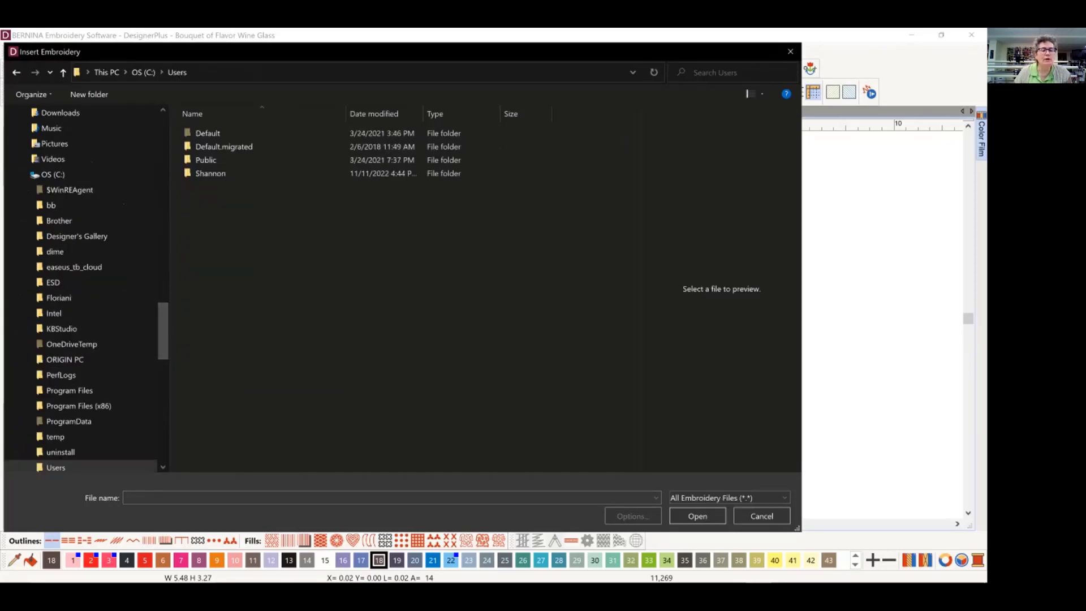
pyautogui.doubleClick(201, 162)
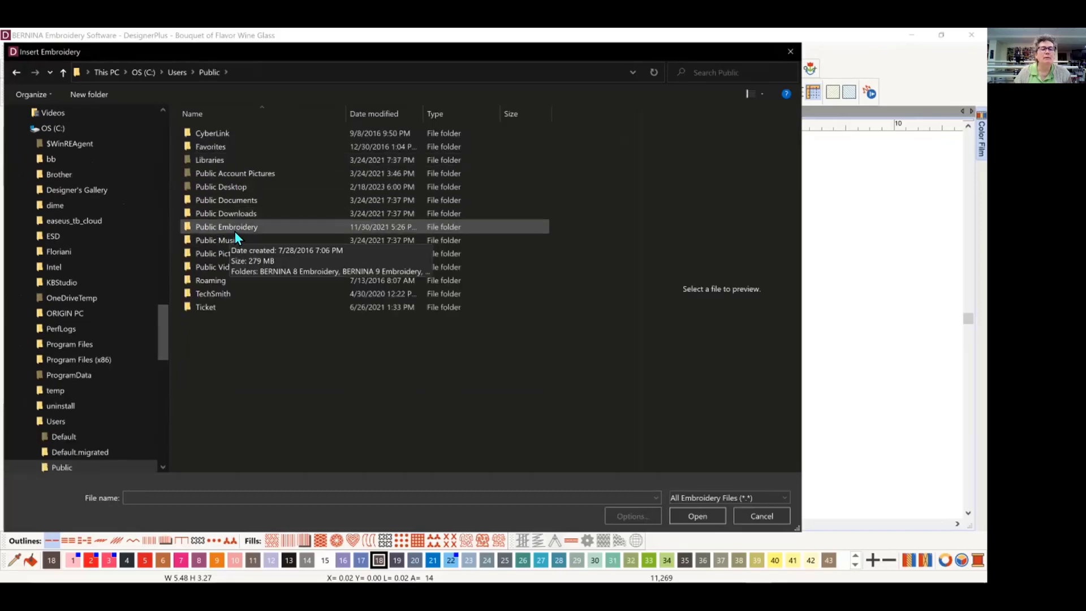
pyautogui.doubleClick(235, 228)
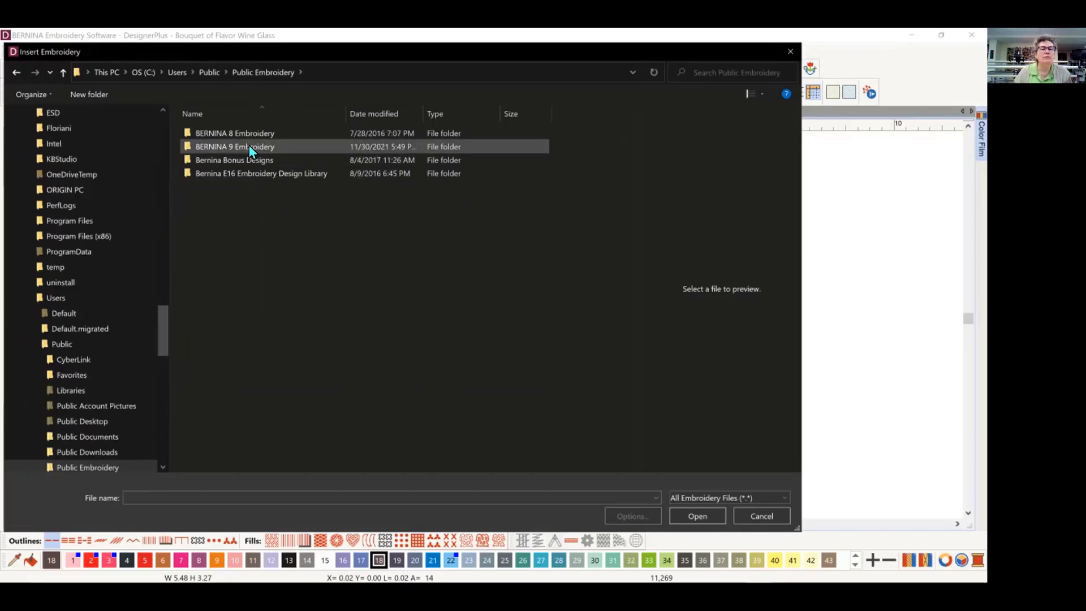
pyautogui.doubleClick(249, 146)
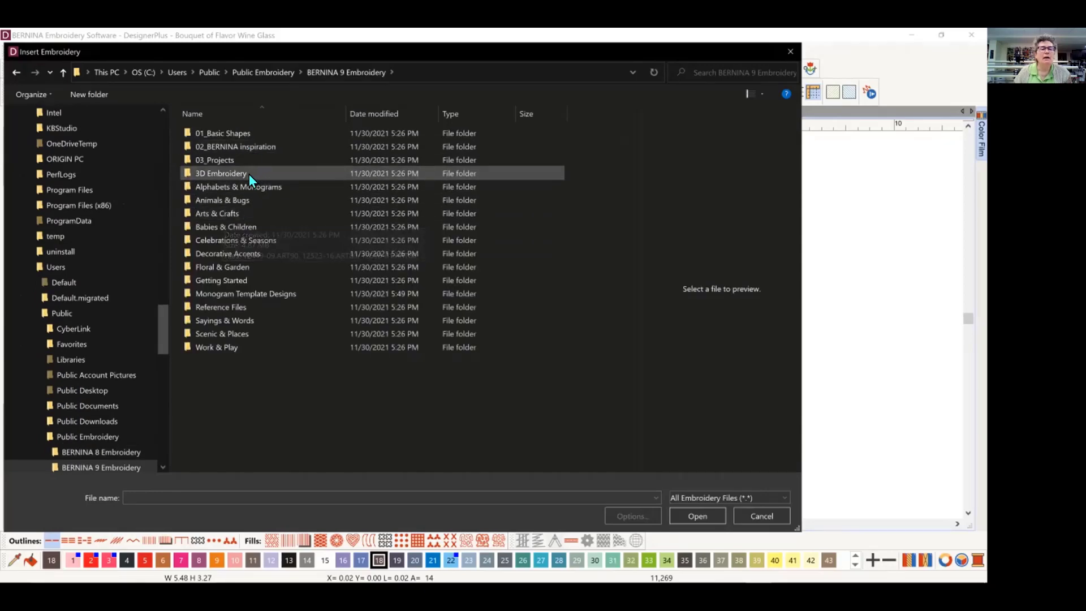
pyautogui.click(252, 240)
pyautogui.doubleClick(253, 240)
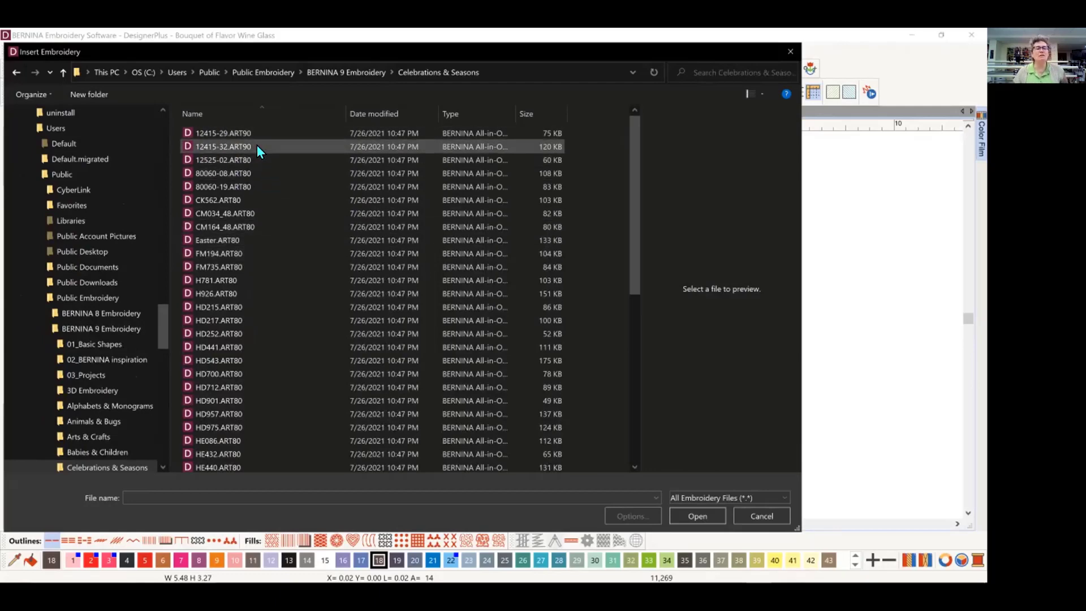
# - Show the Celebrations & Seasons design files as medium icons
pyautogui.moveTo(311, 176)
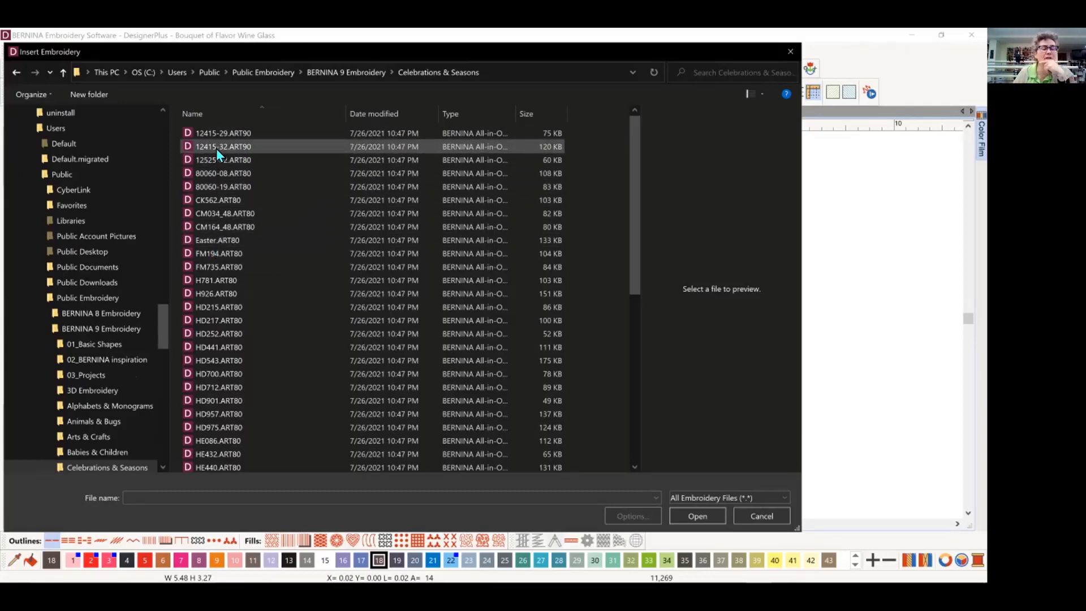
pyautogui.moveTo(212, 276)
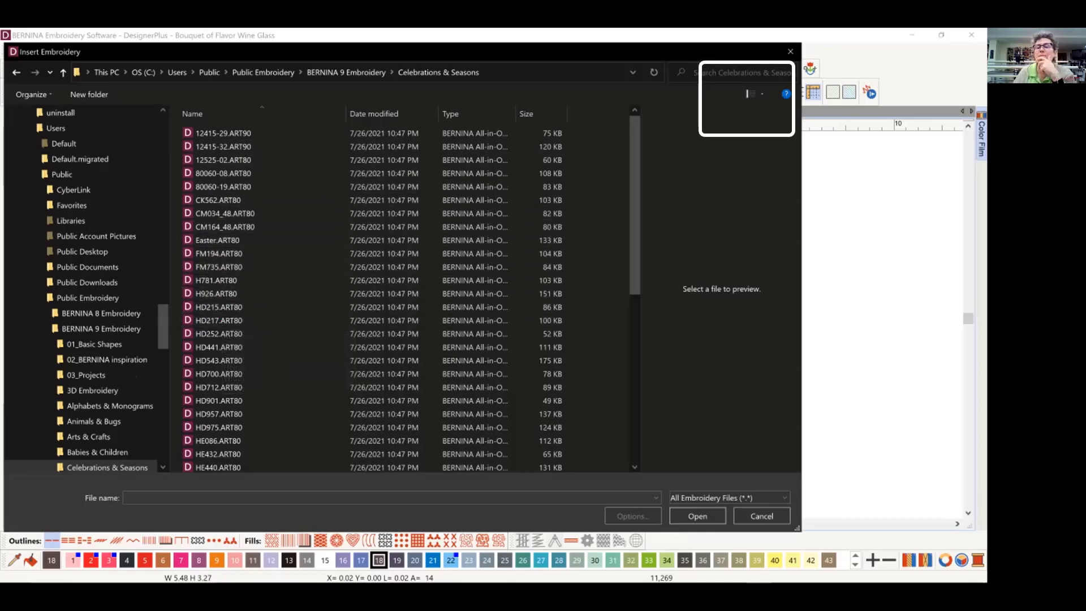
pyautogui.click(747, 93)
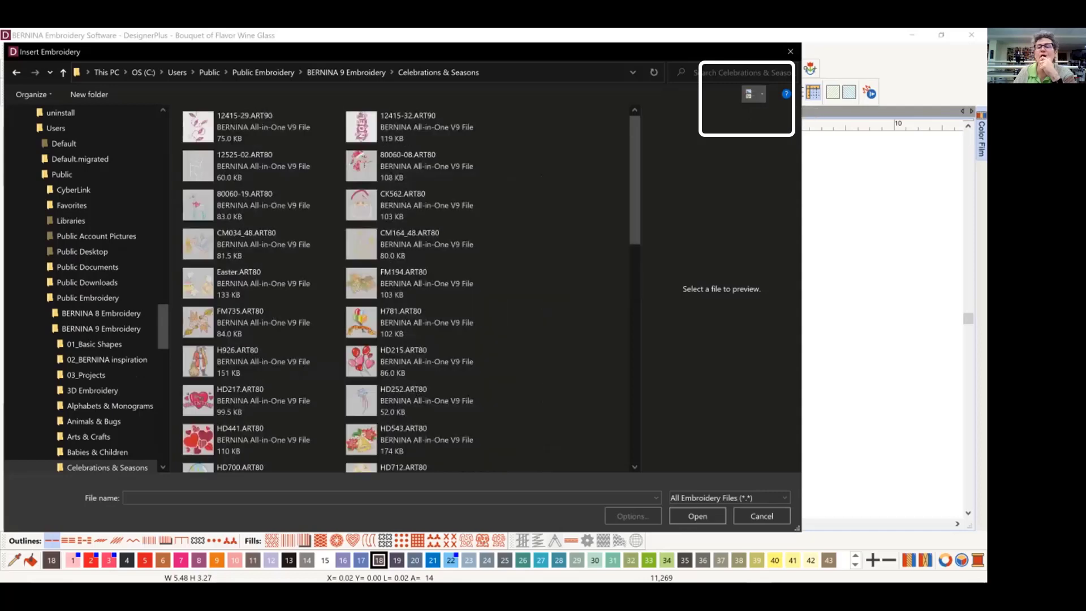
pyautogui.click(762, 94)
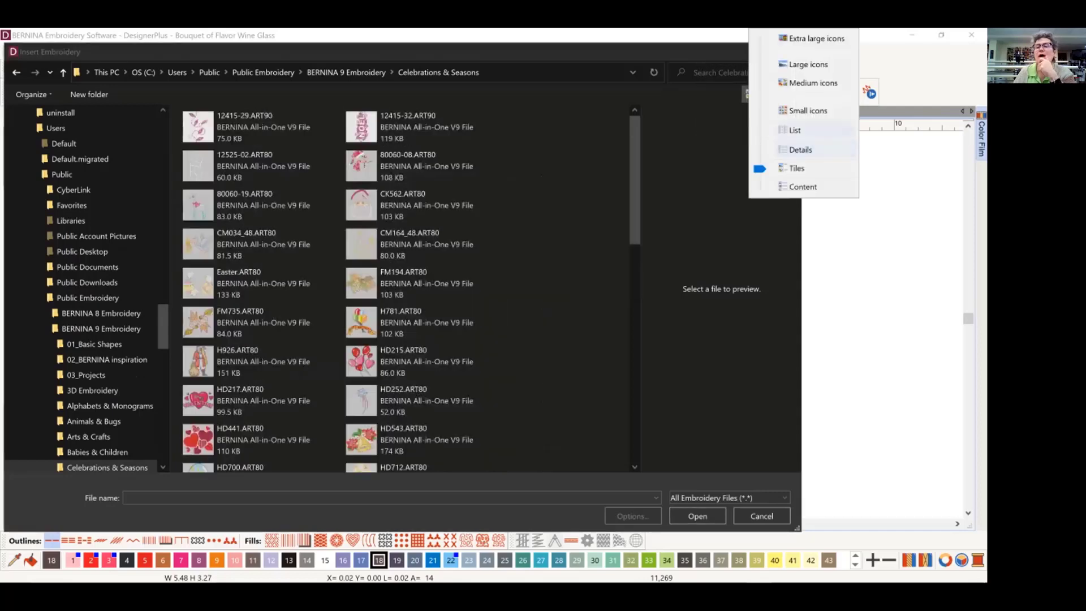
pyautogui.click(813, 83)
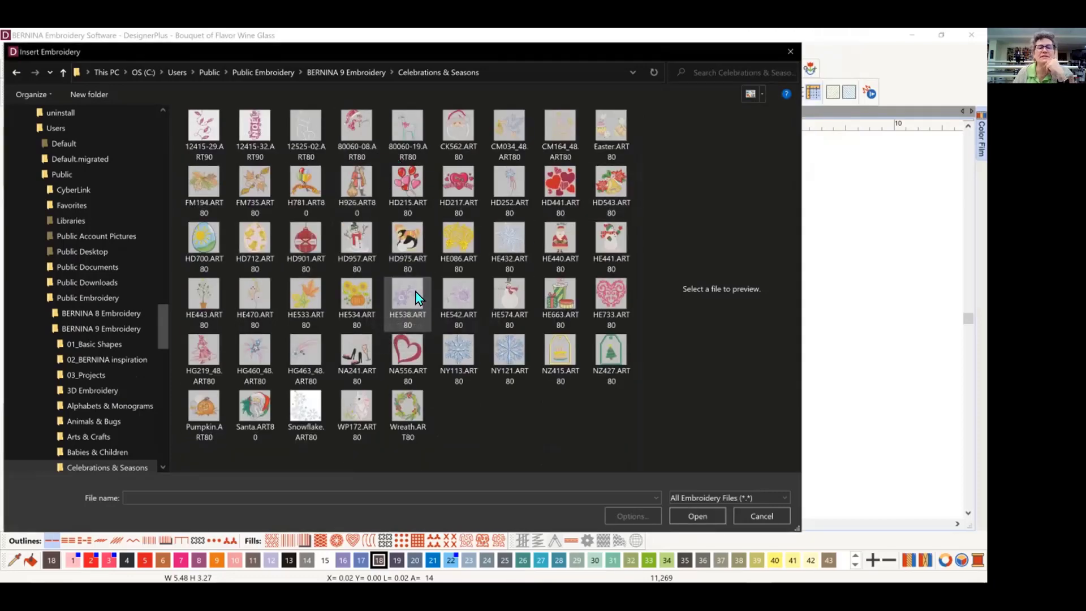
# - Insert the balloon design H781.ART80 and move it clear of the wine glass, to about X 7.66, Y 1.53 in
pyautogui.click(303, 181)
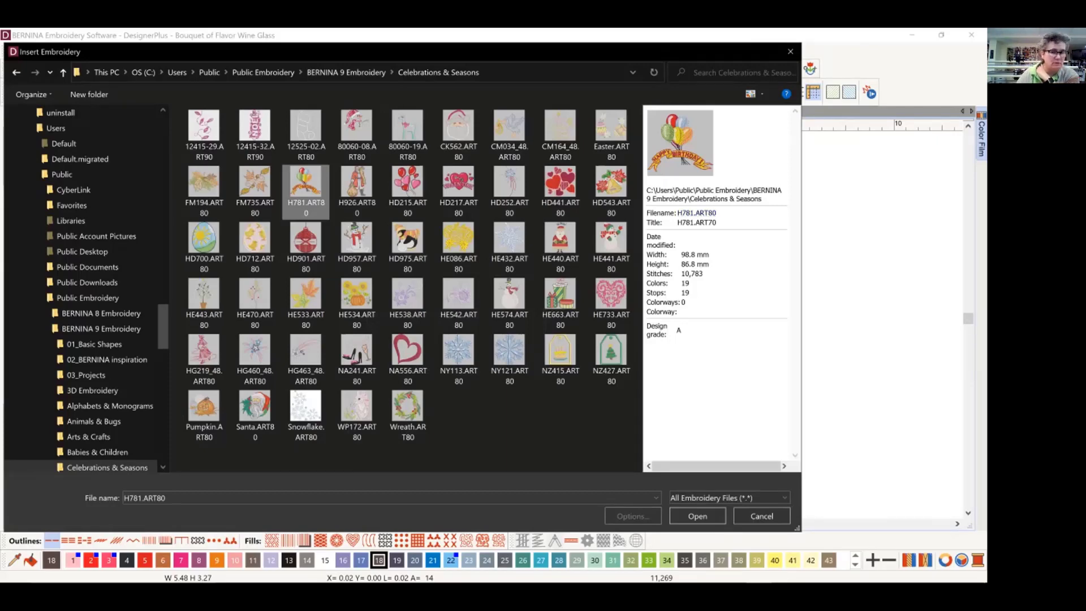
pyautogui.click(697, 516)
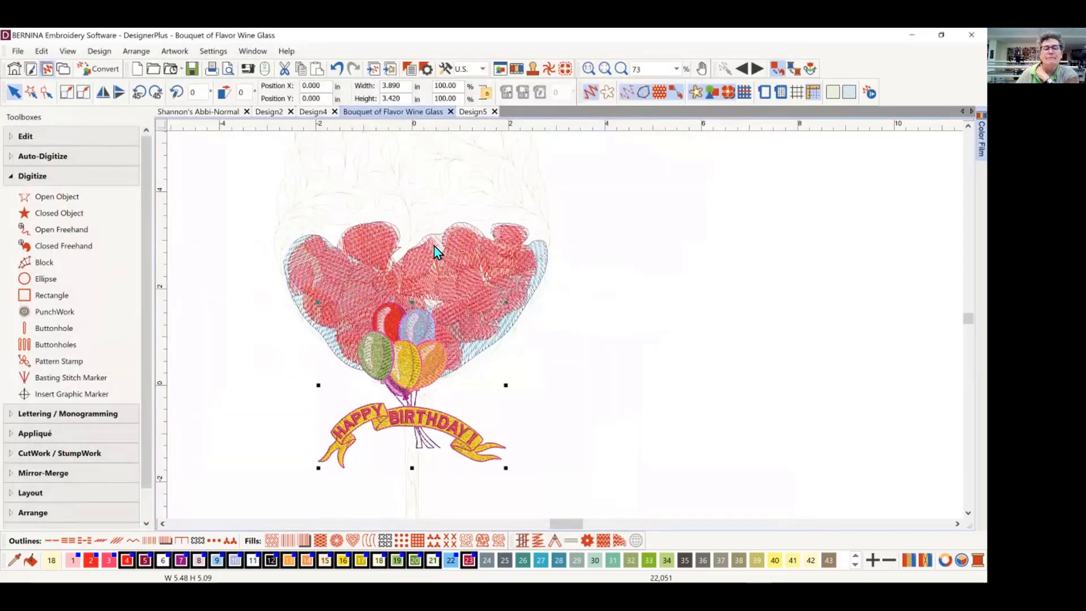
pyautogui.moveTo(403, 350); pyautogui.dragTo(772, 276)
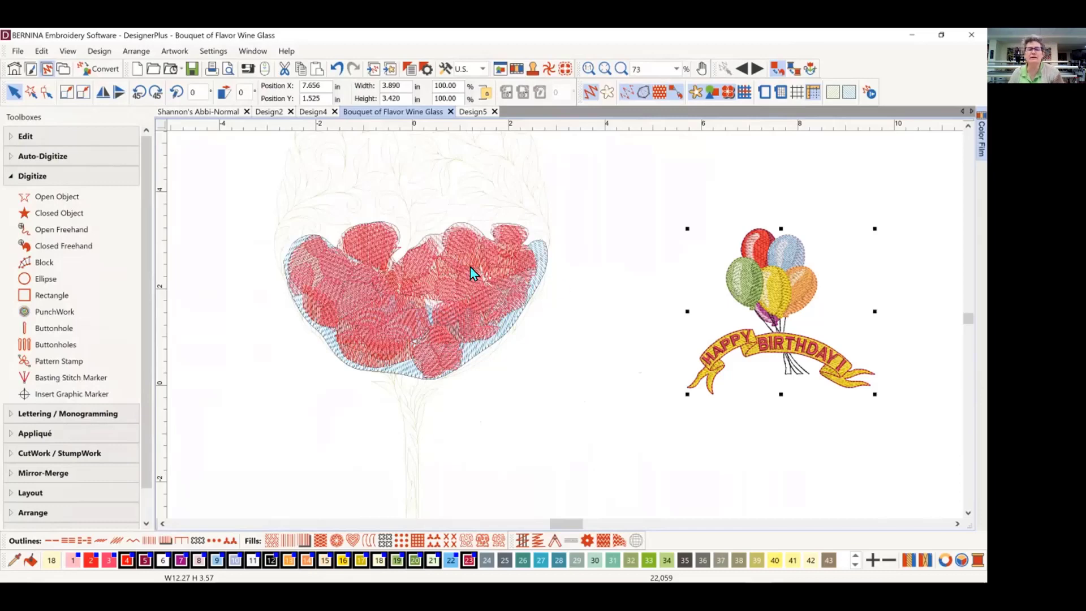
# - Select all the red and blue stitched objects in the wine glass bowl and delete them
pyautogui.scroll(-2, 561, 330)
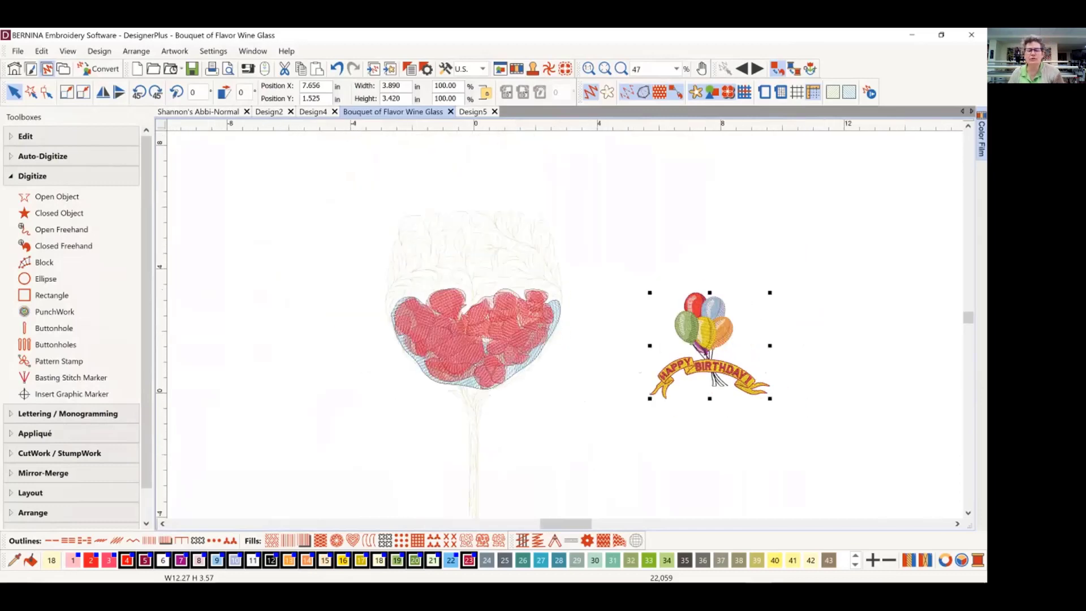
pyautogui.click(968, 513)
pyautogui.click(967, 513)
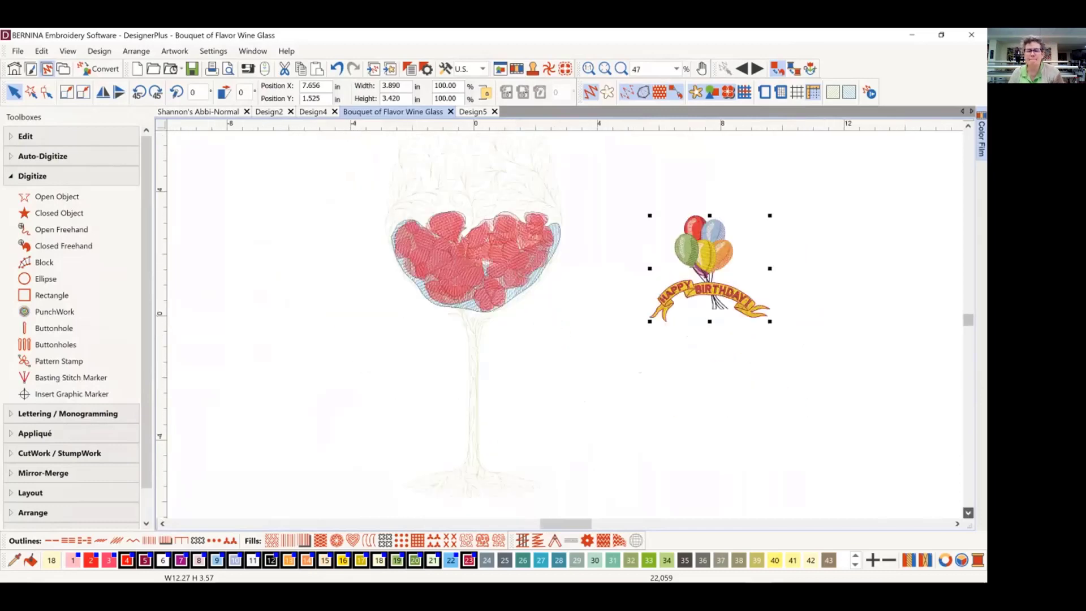
pyautogui.moveTo(363, 134); pyautogui.dragTo(575, 419)
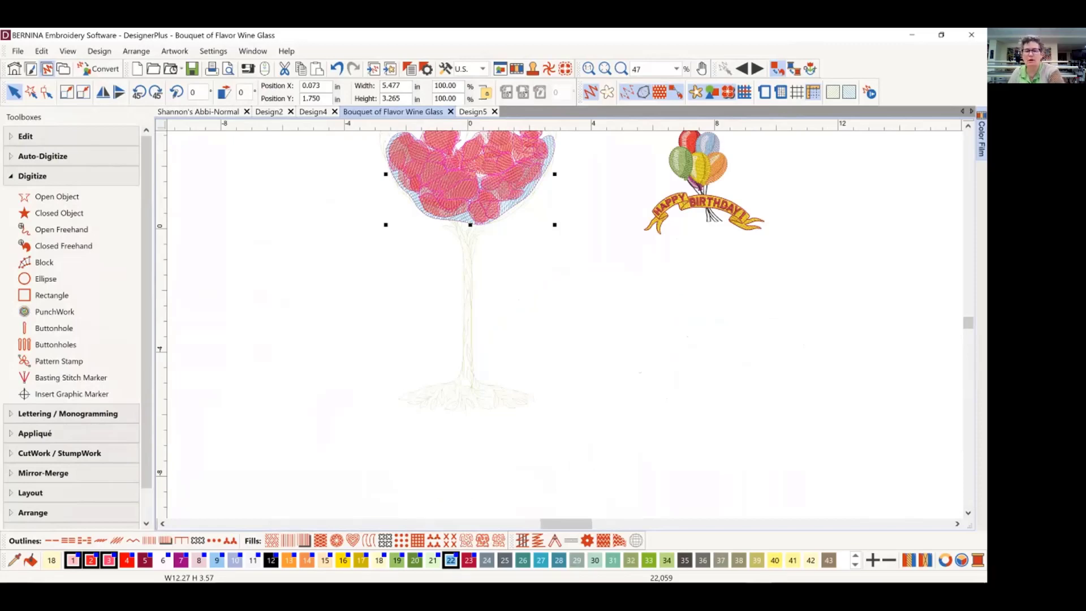
pyautogui.rightClick(477, 146)
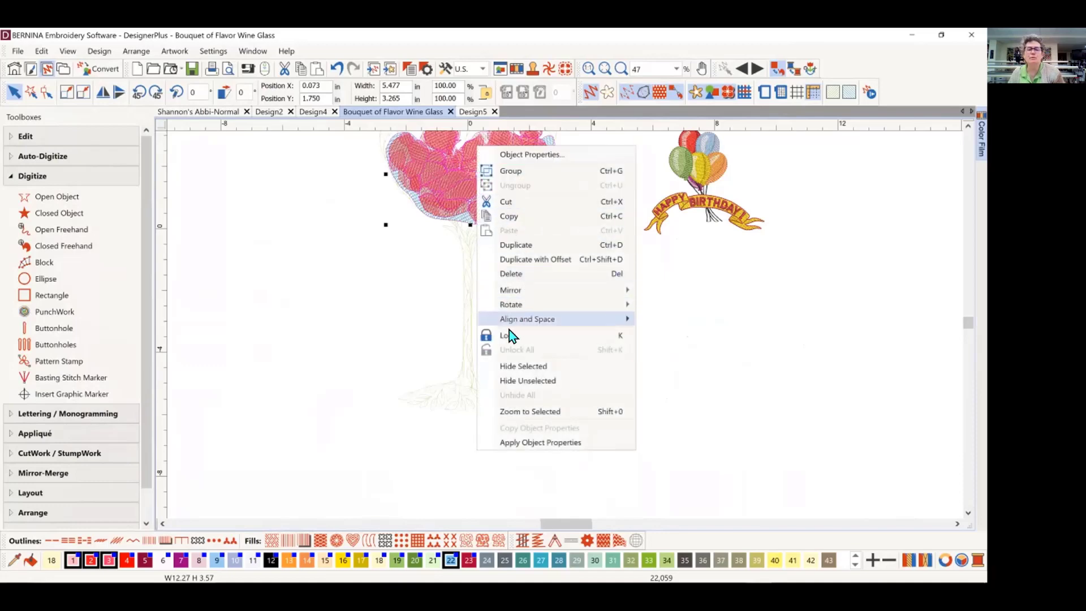
pyautogui.click(518, 274)
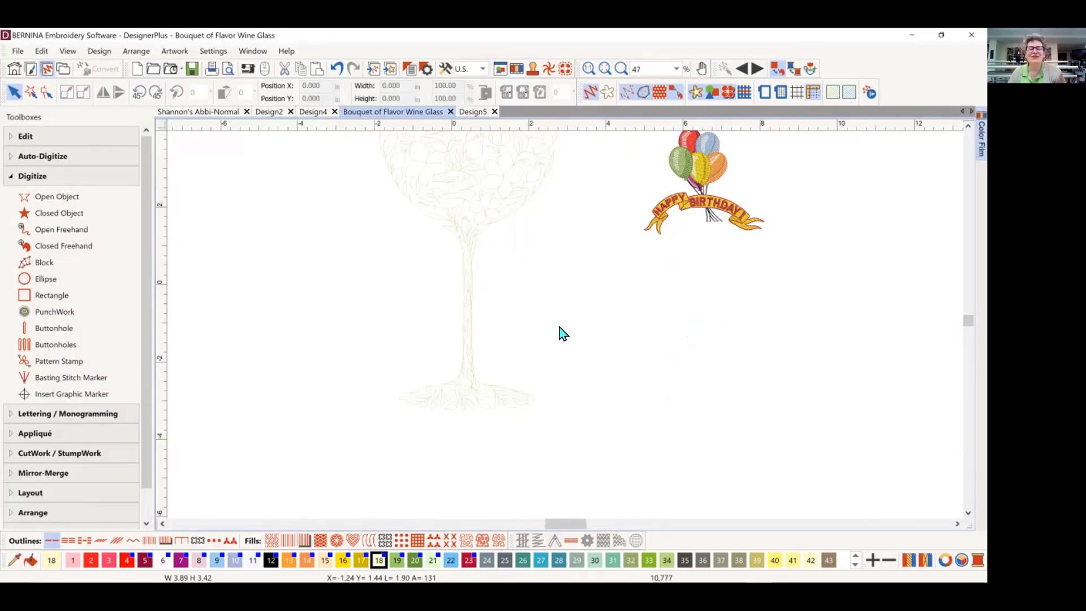
# - Hide the wine glass background artwork so only the balloon embroidery is displayed
pyautogui.scroll(2, 559, 325)
pyautogui.scroll(-3, 560, 325)
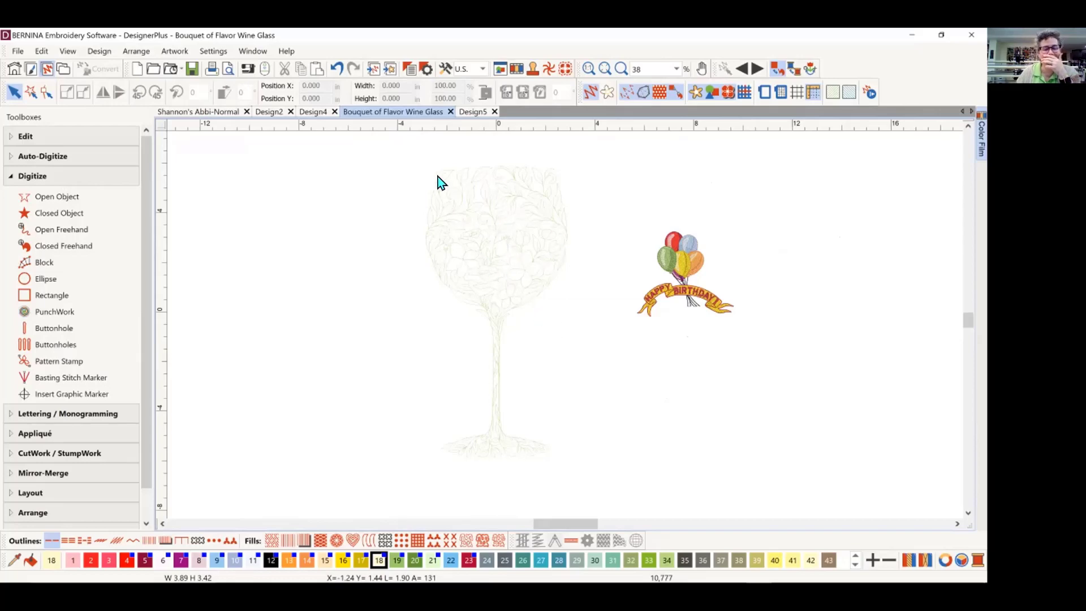
pyautogui.moveTo(398, 152); pyautogui.dragTo(582, 252)
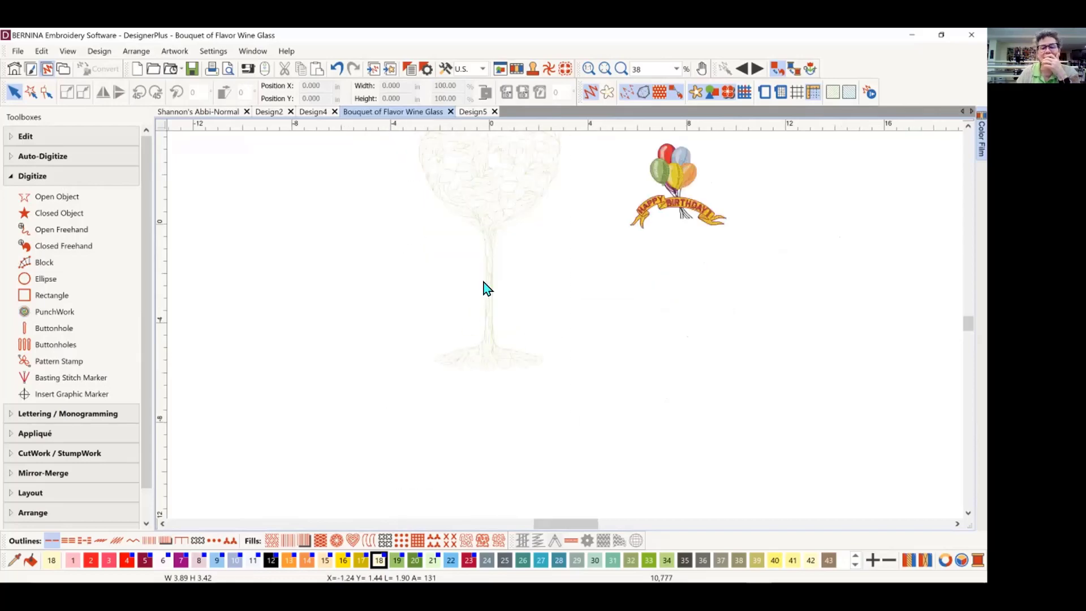
pyautogui.scroll(2, 559, 308)
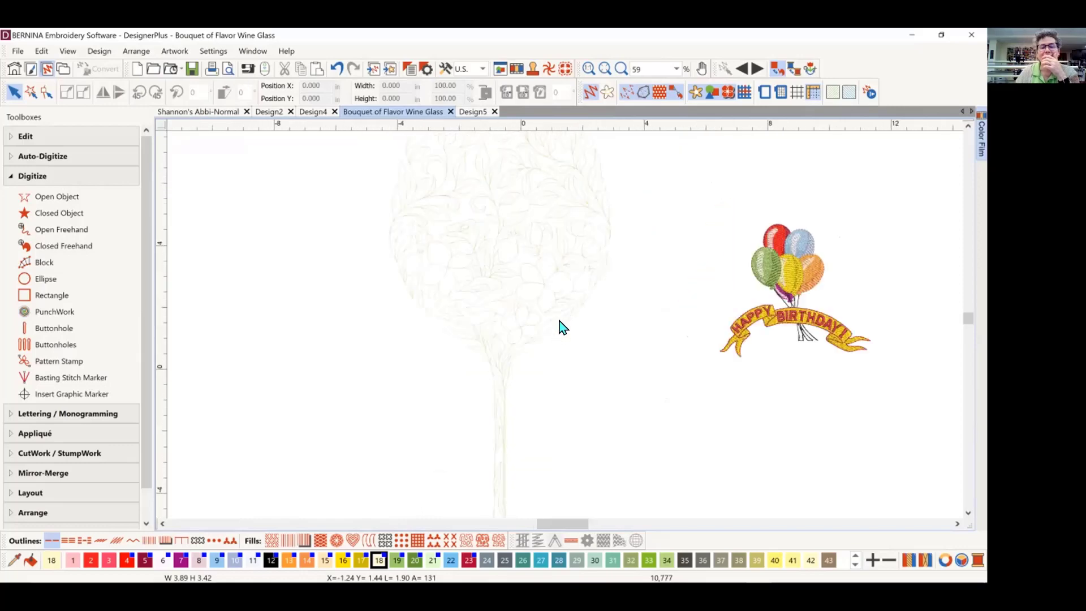
pyautogui.scroll(-1, 521, 294)
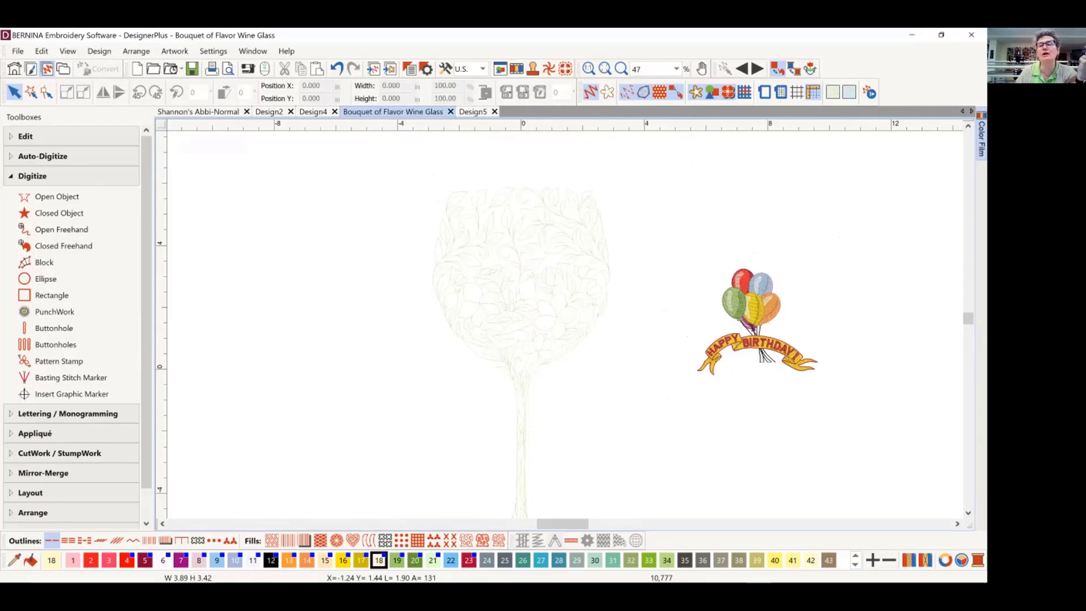
pyautogui.click(711, 95)
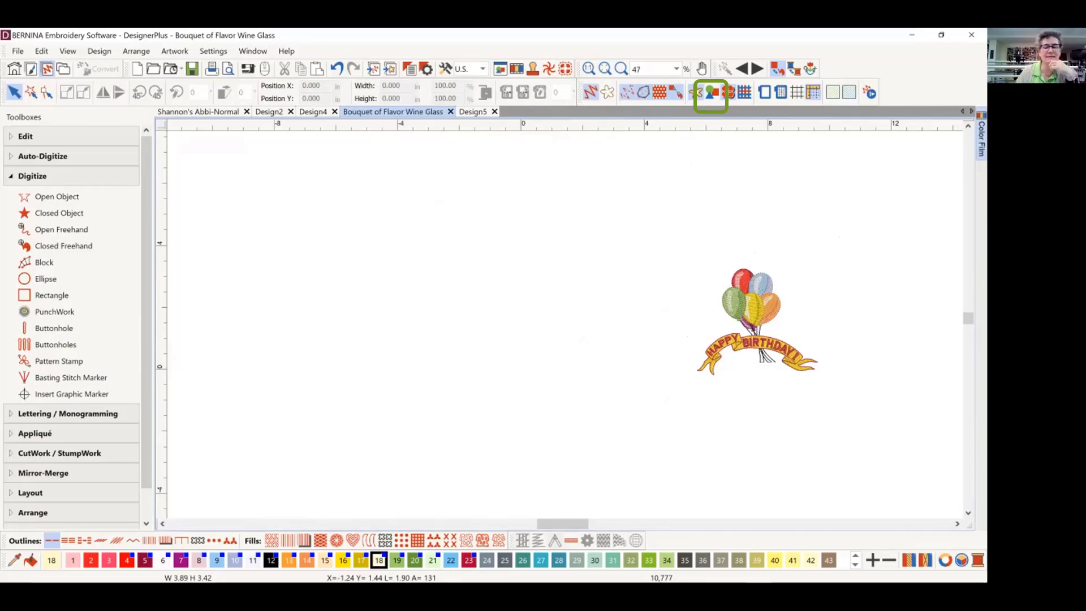
# - Cycle the used thread colors of the Happy Birthday balloon design repeatedly to try out different color combinations
pyautogui.click(957, 524)
pyautogui.click(957, 524)
pyautogui.click(957, 524)
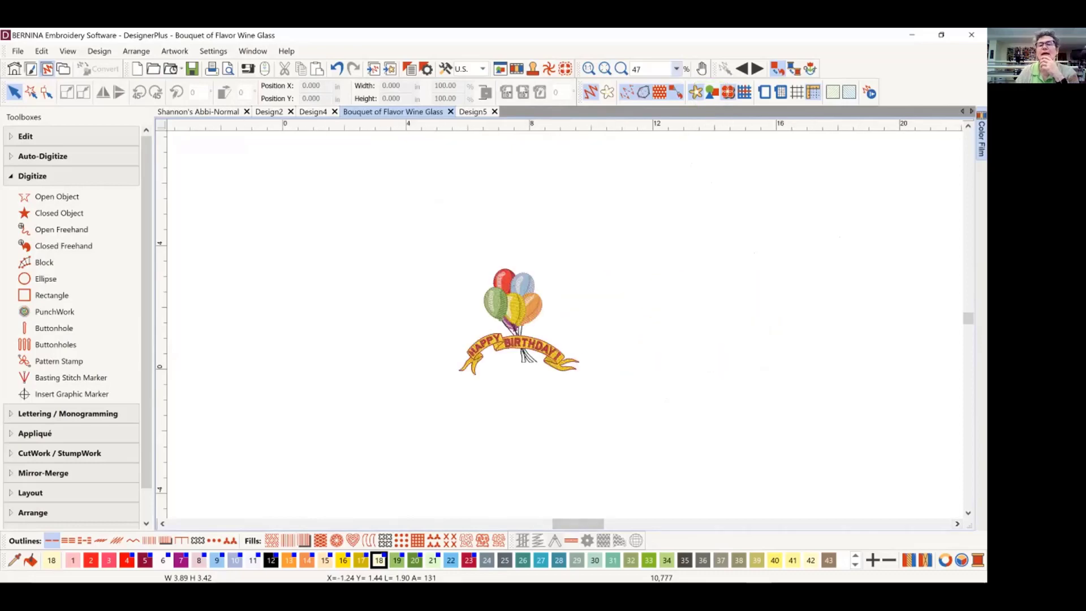
pyautogui.click(676, 69)
pyautogui.click(648, 85)
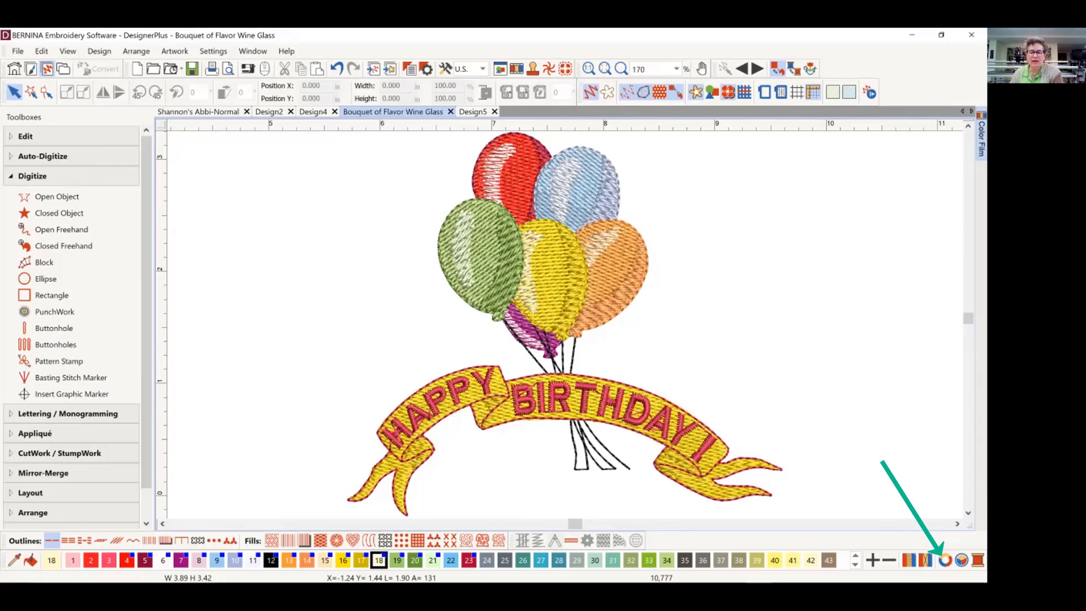
pyautogui.click(945, 560)
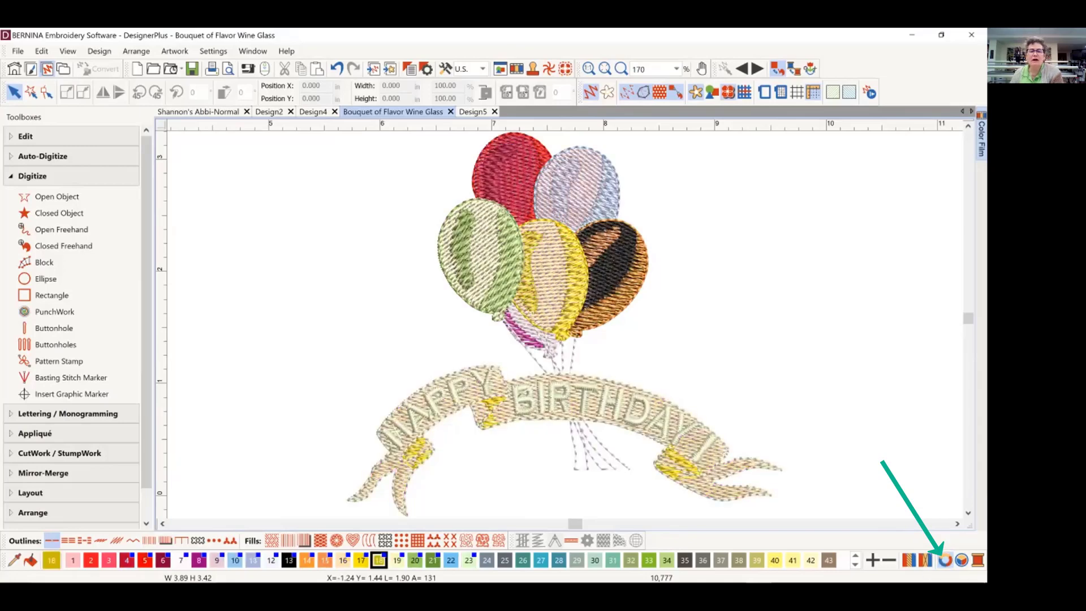
pyautogui.click(944, 560)
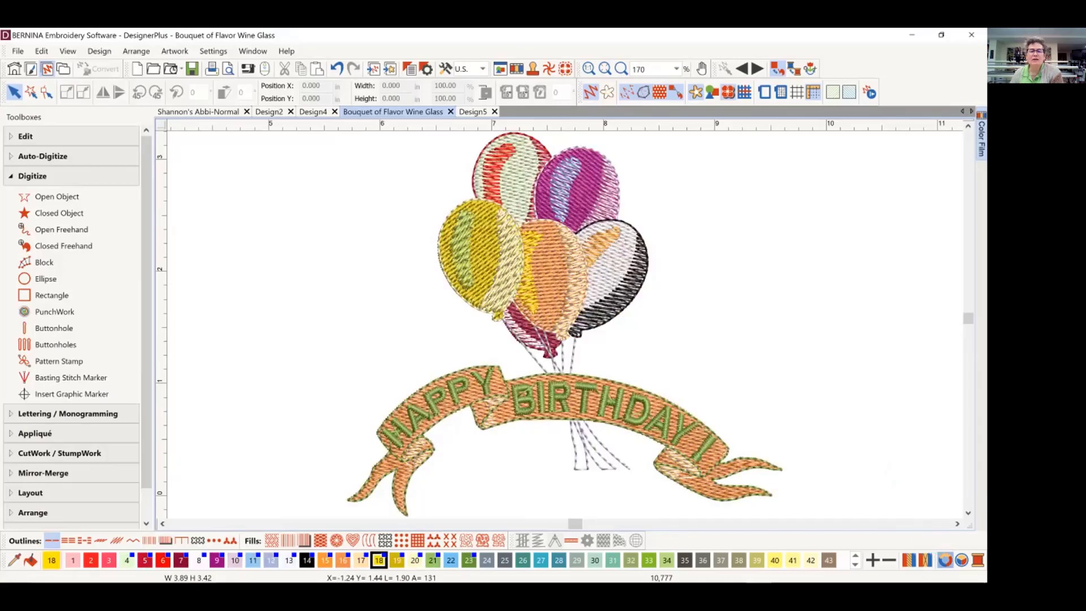
pyautogui.click(945, 560)
pyautogui.click(945, 560)
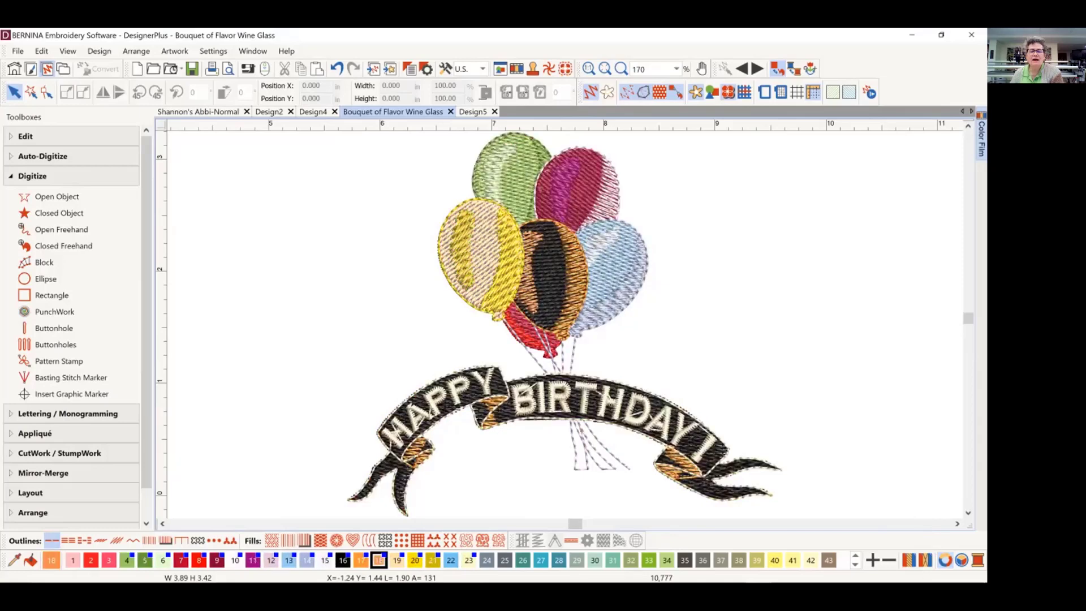
pyautogui.click(945, 560)
pyautogui.click(945, 560)
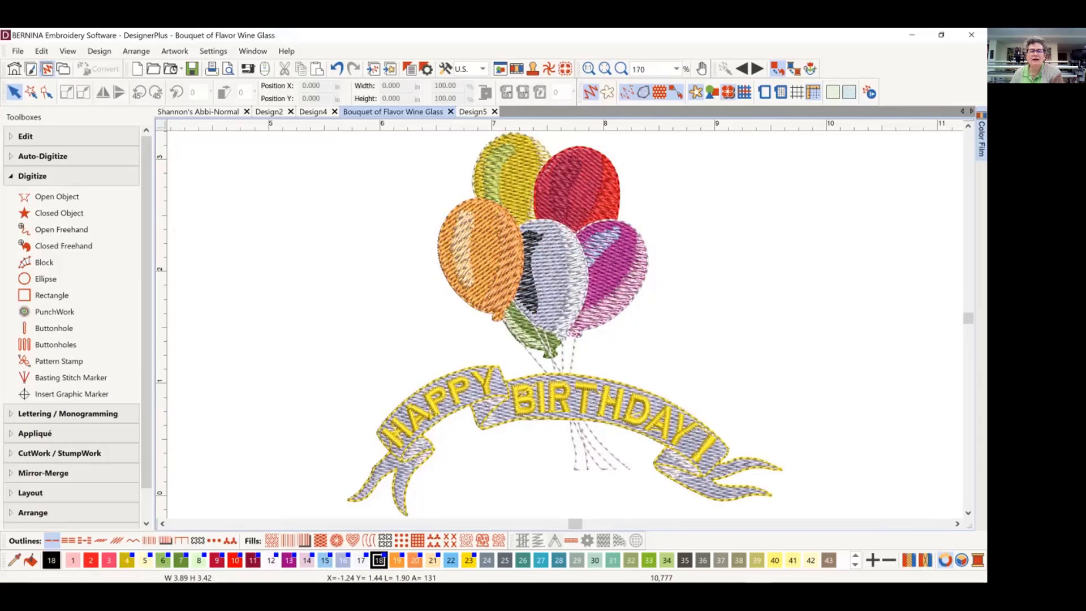
pyautogui.click(945, 560)
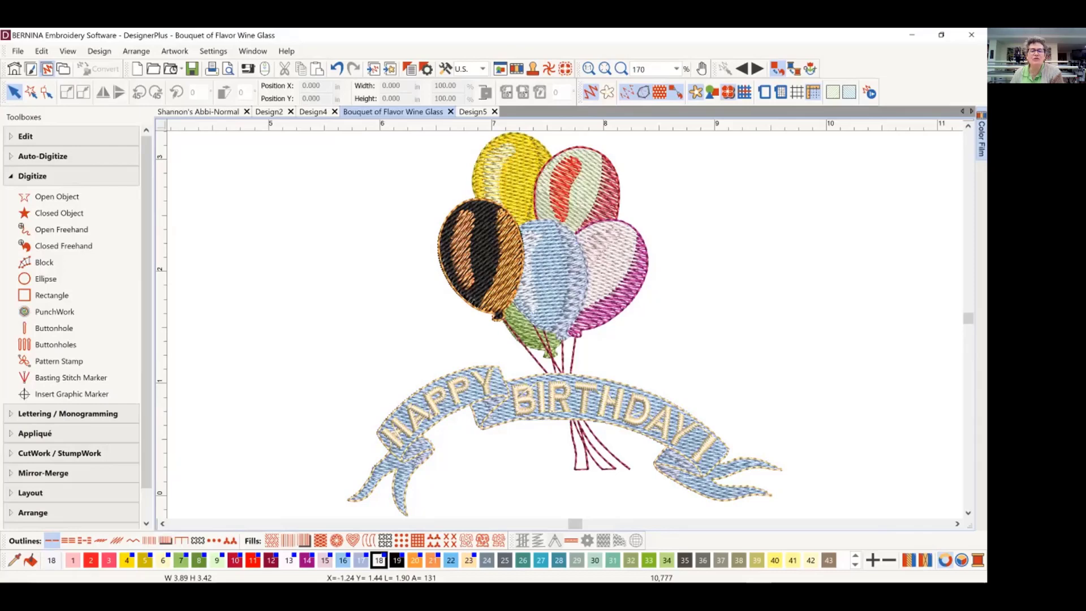
pyautogui.click(945, 559)
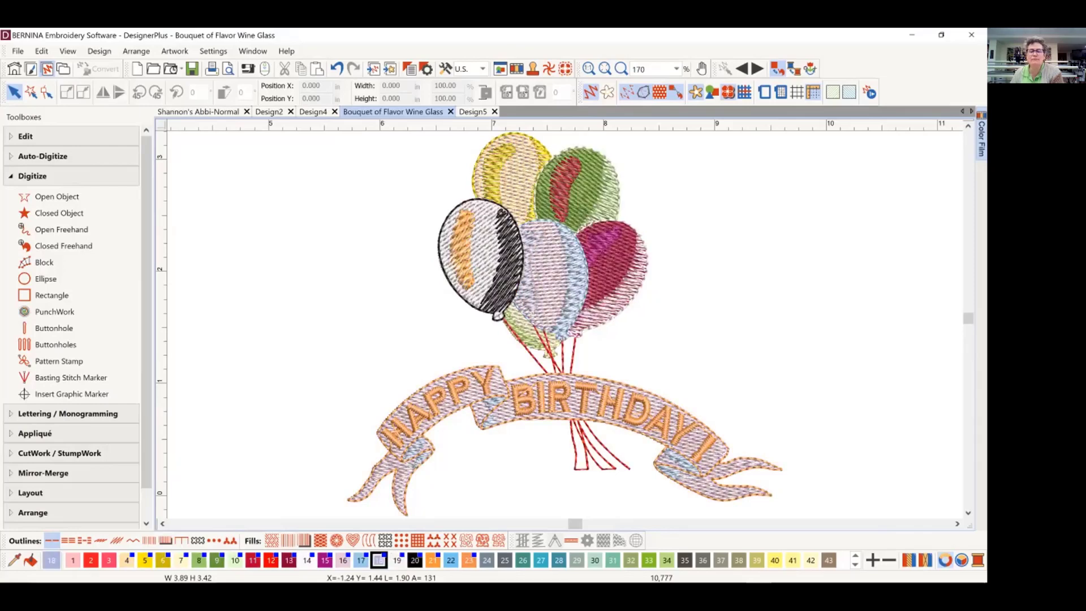
pyautogui.click(945, 560)
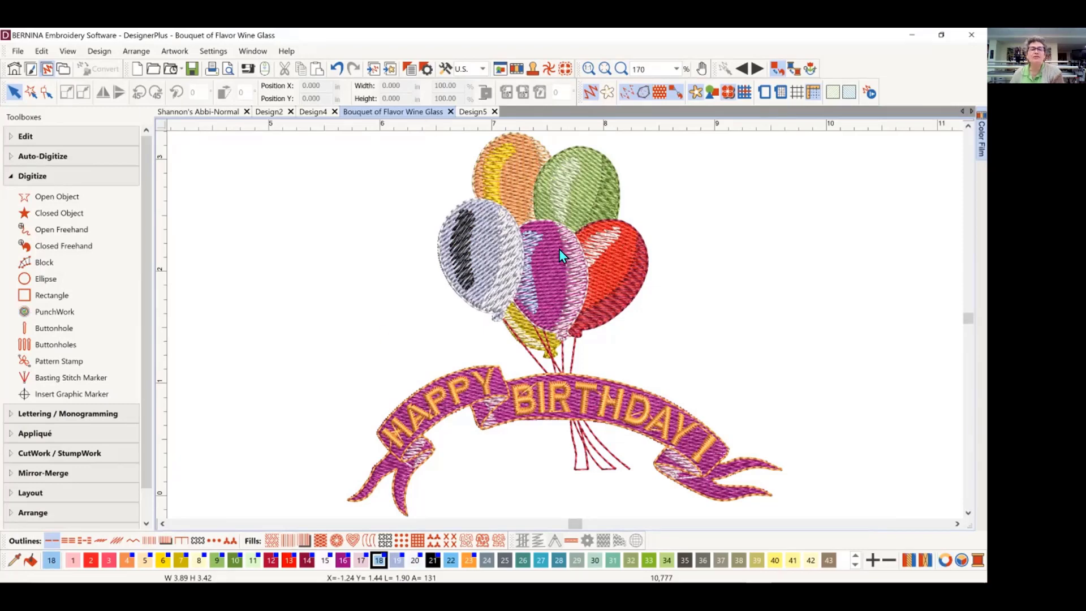
# - Undo the color cycling of the balloon design step by step until its original thread colors are restored
pyautogui.click(337, 68)
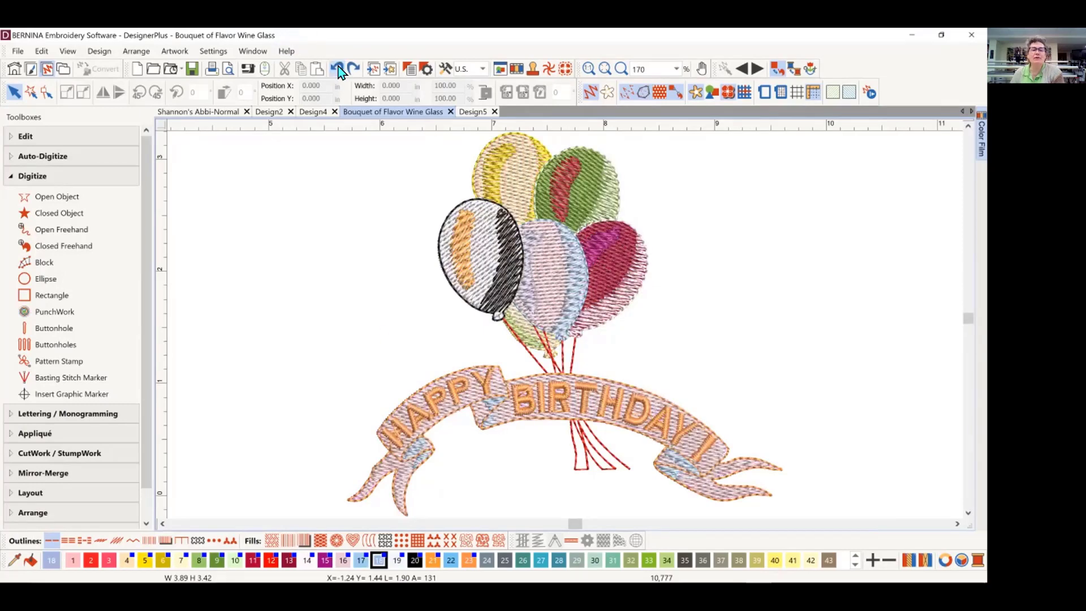
pyautogui.click(337, 68)
pyautogui.click(337, 68)
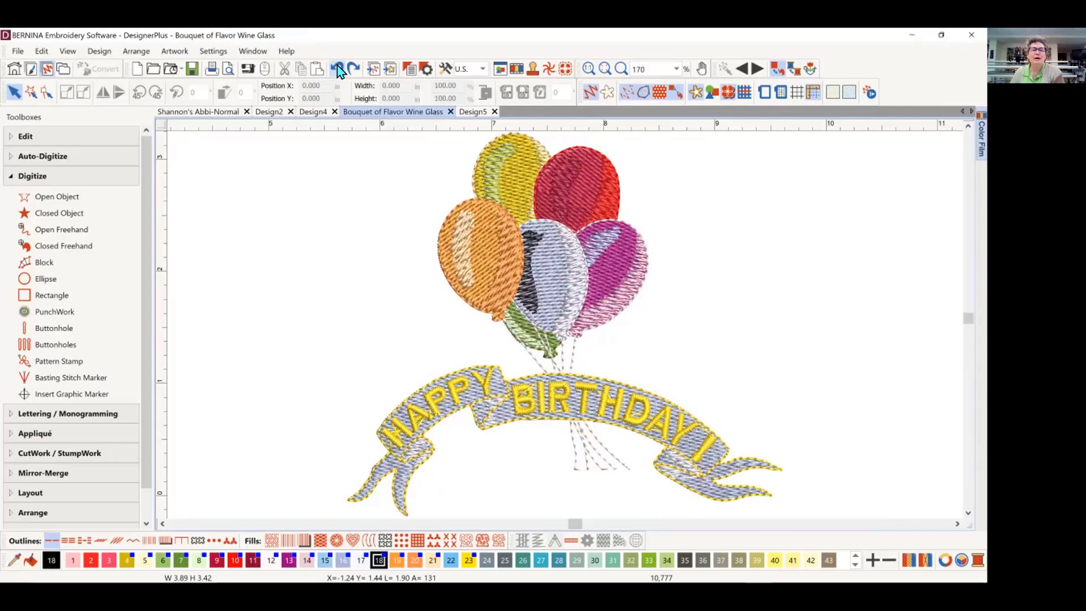
pyautogui.click(337, 69)
pyautogui.click(337, 68)
pyautogui.click(336, 65)
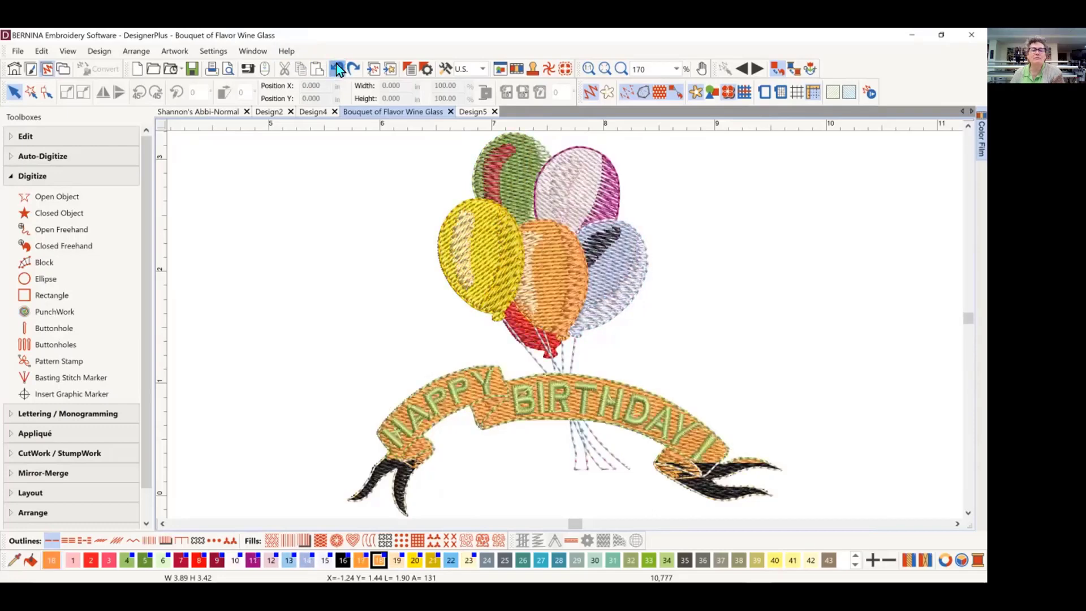
pyautogui.click(335, 66)
pyautogui.click(335, 65)
pyautogui.click(335, 65)
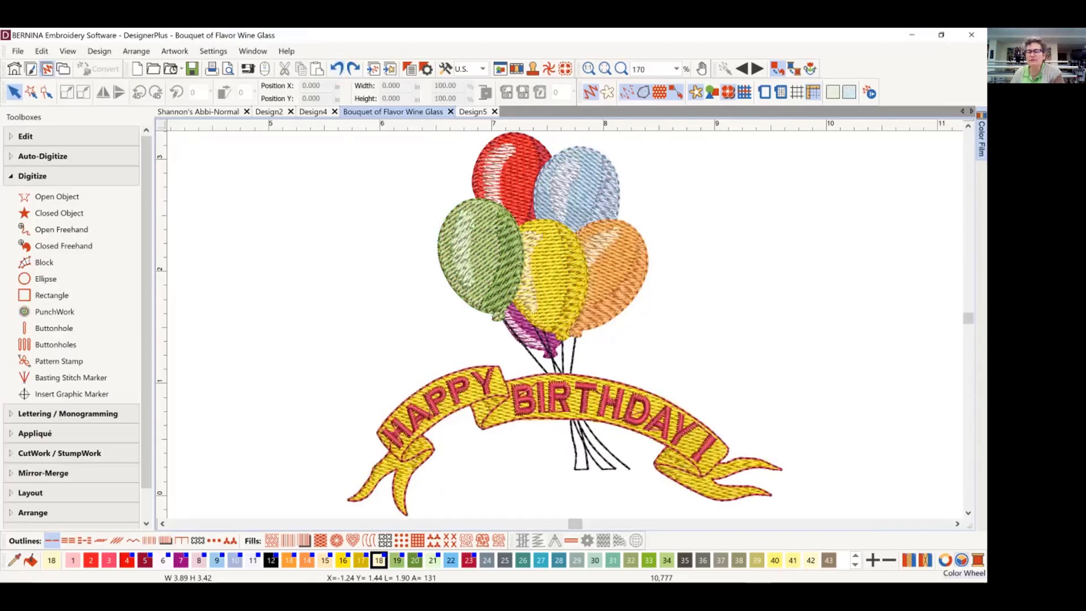
pyautogui.click(962, 560)
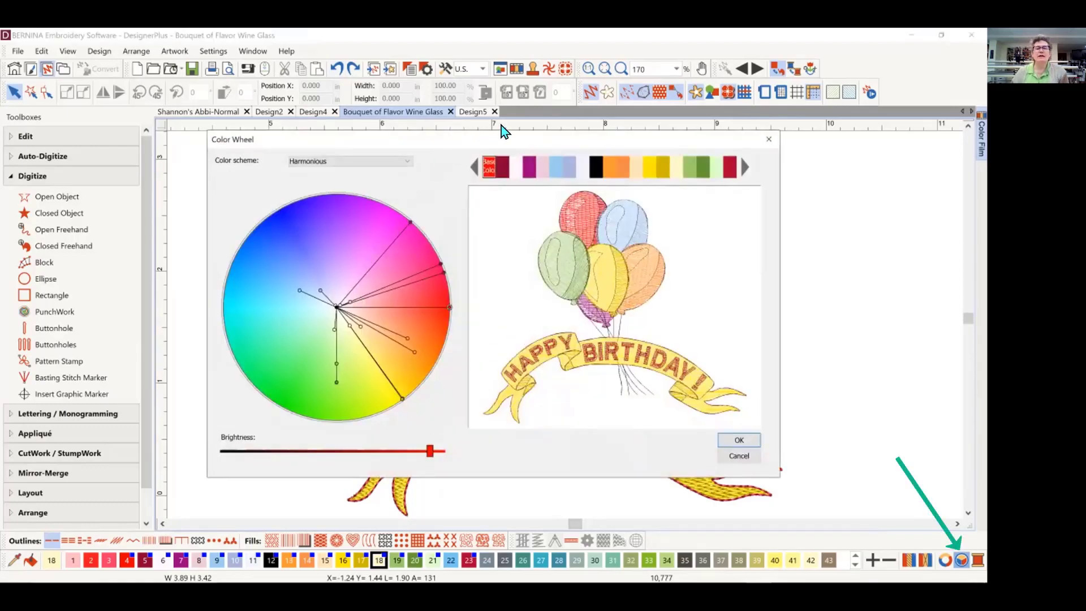
pyautogui.moveTo(347, 144); pyautogui.dragTo(583, 50)
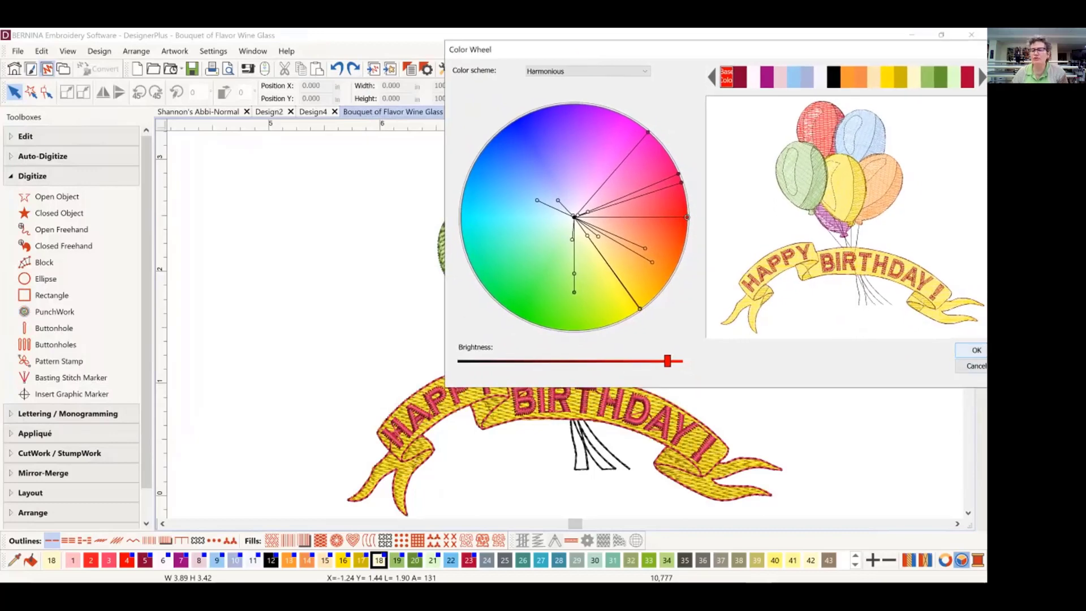
pyautogui.click(970, 350)
# - Select the whole balloon design and scale it proportionally to a width of 3 in
pyautogui.moveTo(576, 524); pyautogui.dragTo(579, 523)
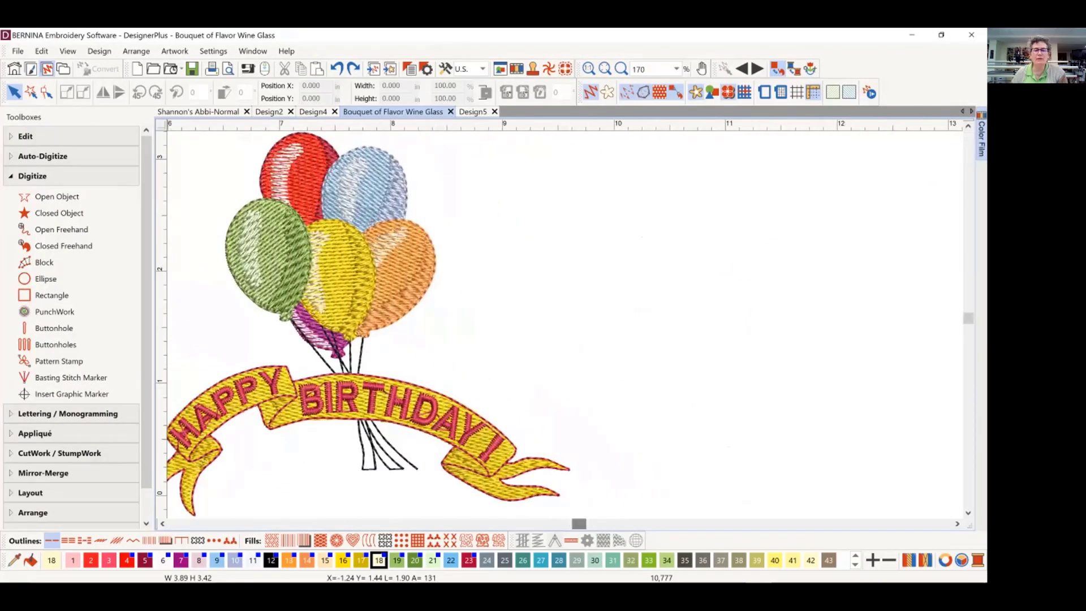
pyautogui.click(367, 260)
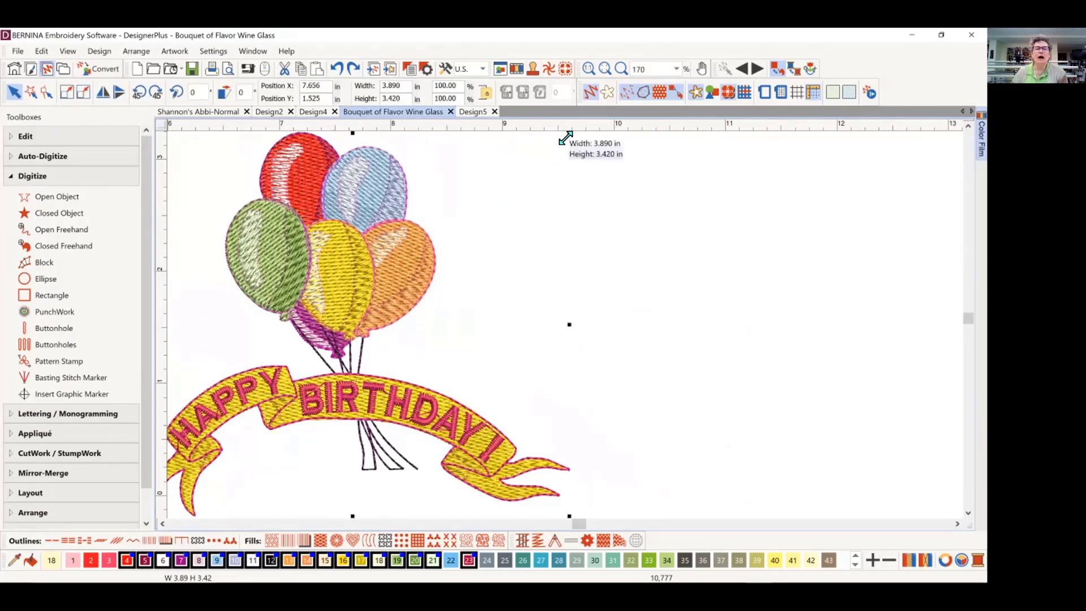
pyautogui.moveTo(566, 138); pyautogui.dragTo(529, 179)
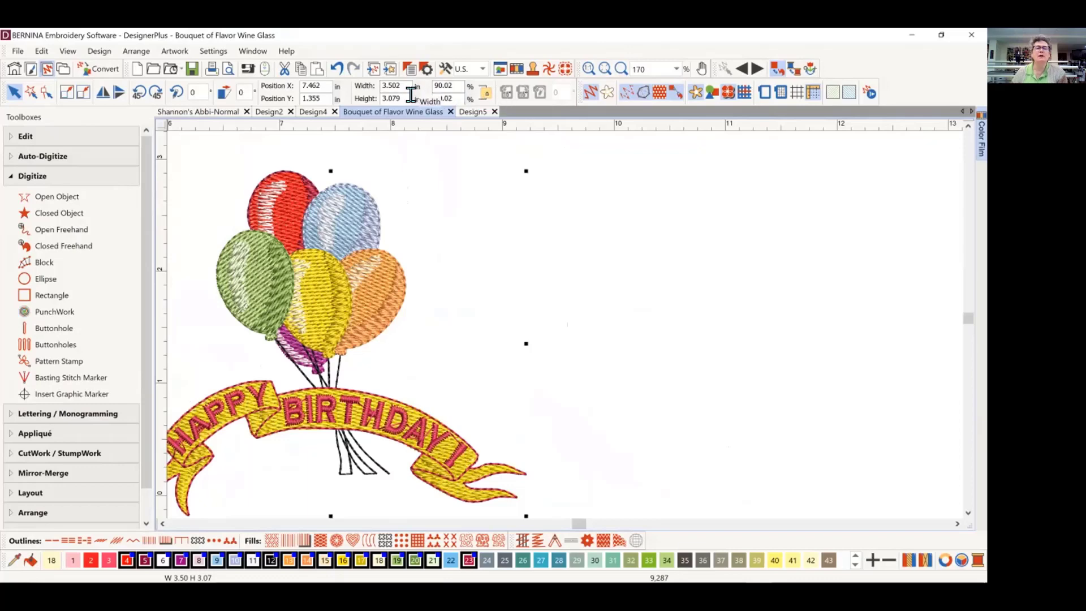
pyautogui.moveTo(410, 86); pyautogui.dragTo(381, 86)
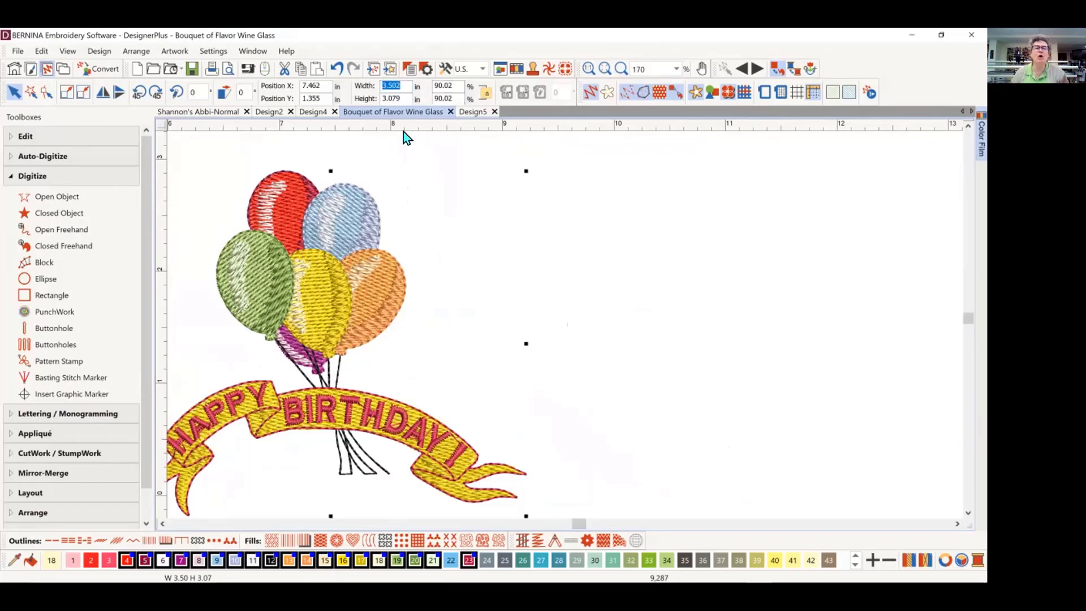
pyautogui.write('3')
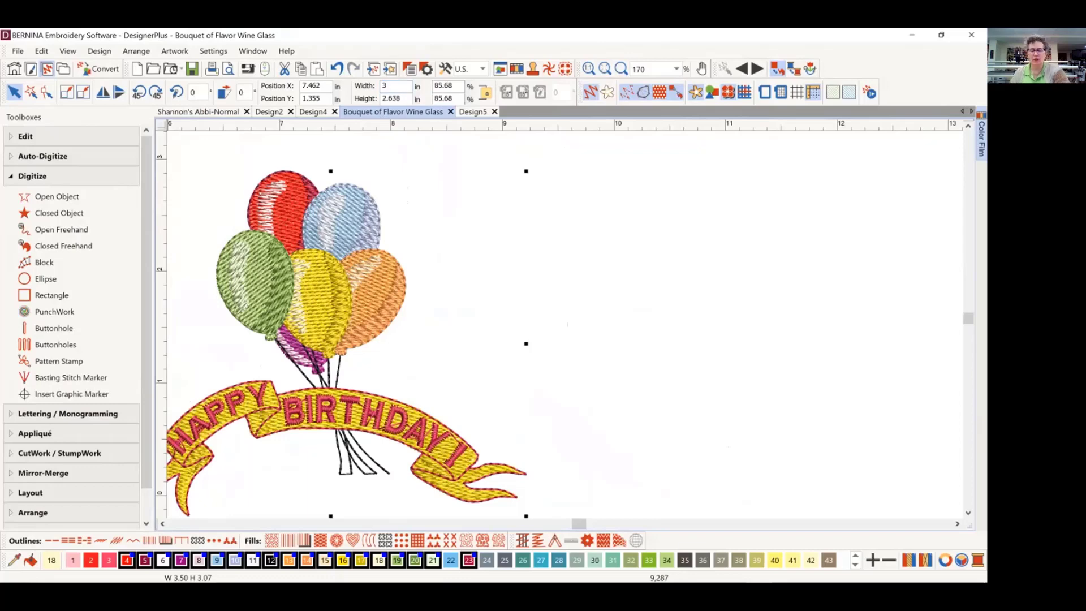
pyautogui.press('Return')
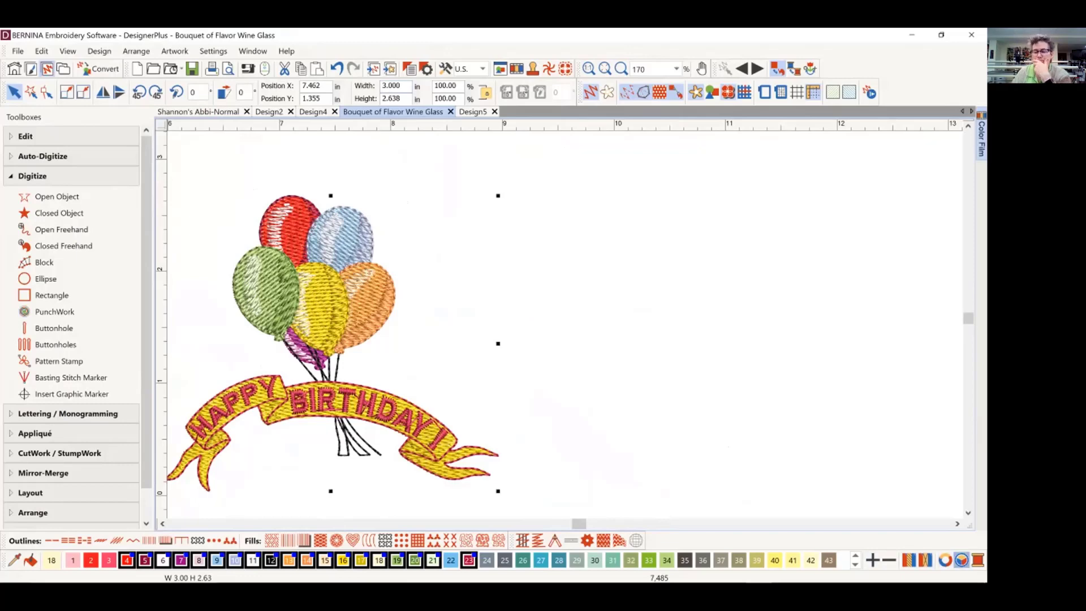
# - In the Color Wheel, shift the balloon design's bright yellow to lime green and its magenta to purple
pyautogui.click(962, 559)
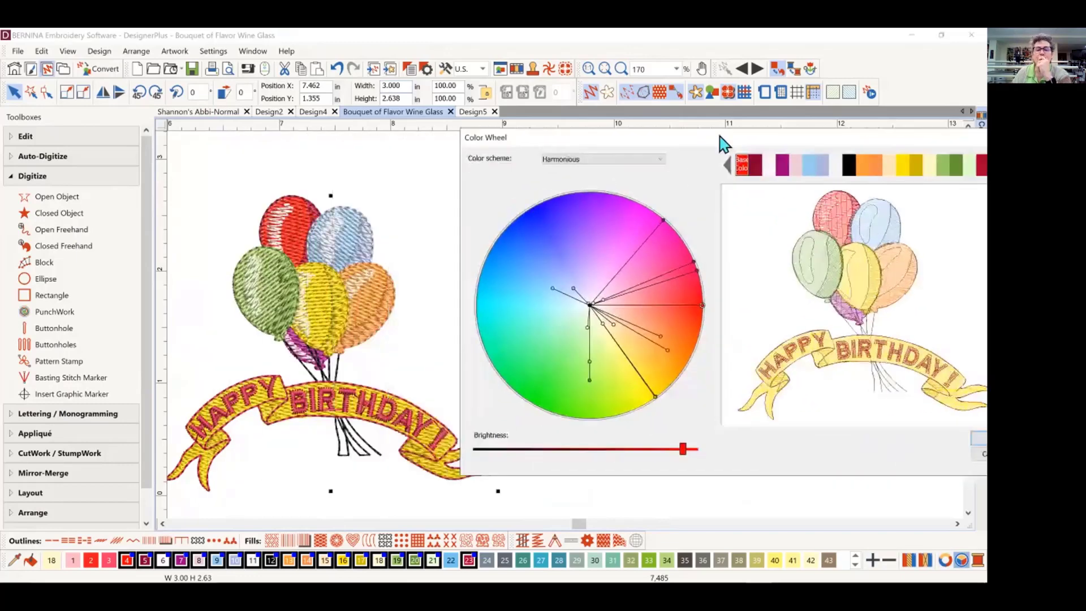
pyautogui.moveTo(719, 137); pyautogui.dragTo(695, 88)
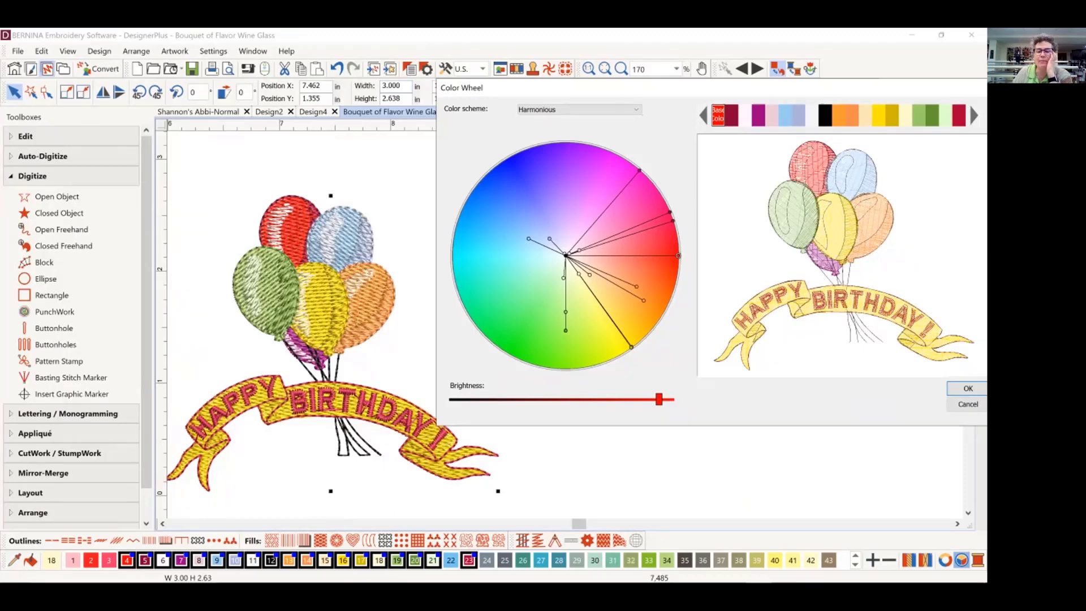
pyautogui.moveTo(631, 347); pyautogui.dragTo(574, 342)
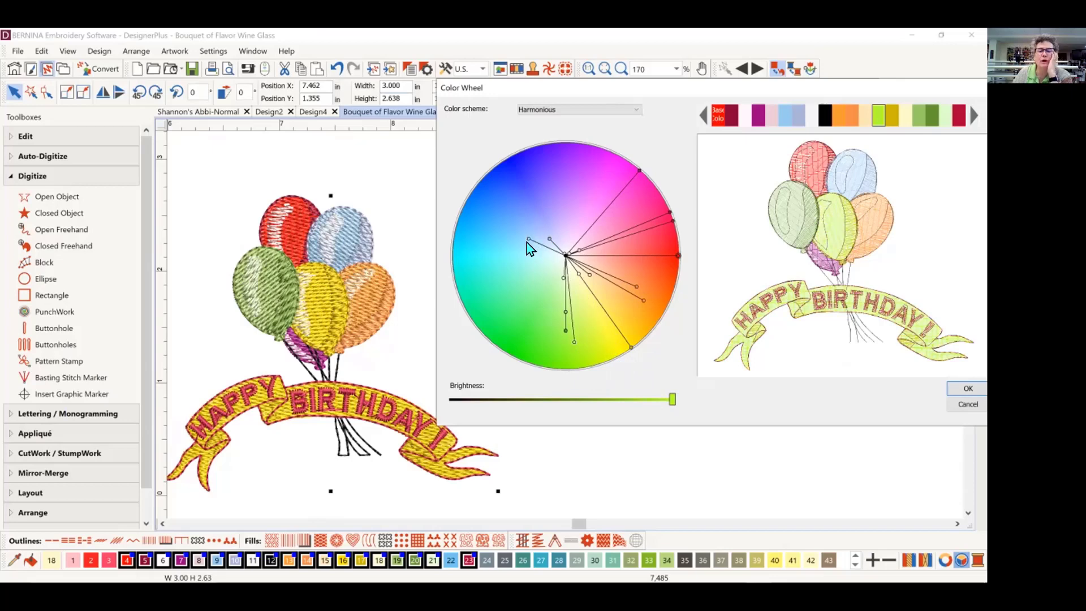
pyautogui.moveTo(639, 169); pyautogui.dragTo(576, 178)
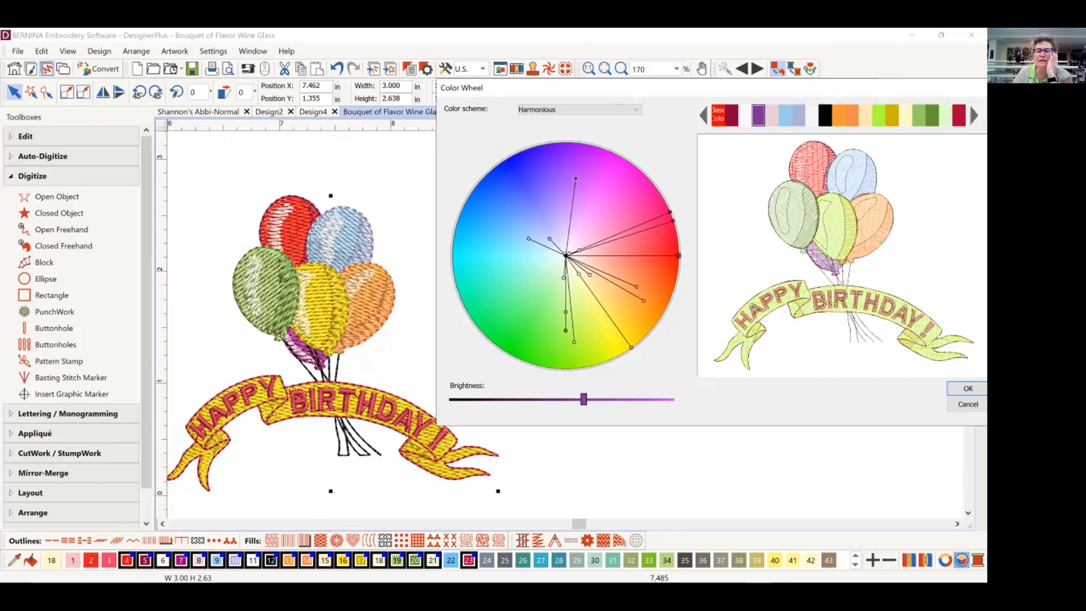
# - Shift the orange balloon's main color to mint green, make the darker green deeper, and apply the new colors to the design
pyautogui.moveTo(643, 300); pyautogui.dragTo(497, 306)
pyautogui.moveTo(564, 329); pyautogui.dragTo(533, 332)
pyautogui.moveTo(584, 400); pyautogui.dragTo(554, 399)
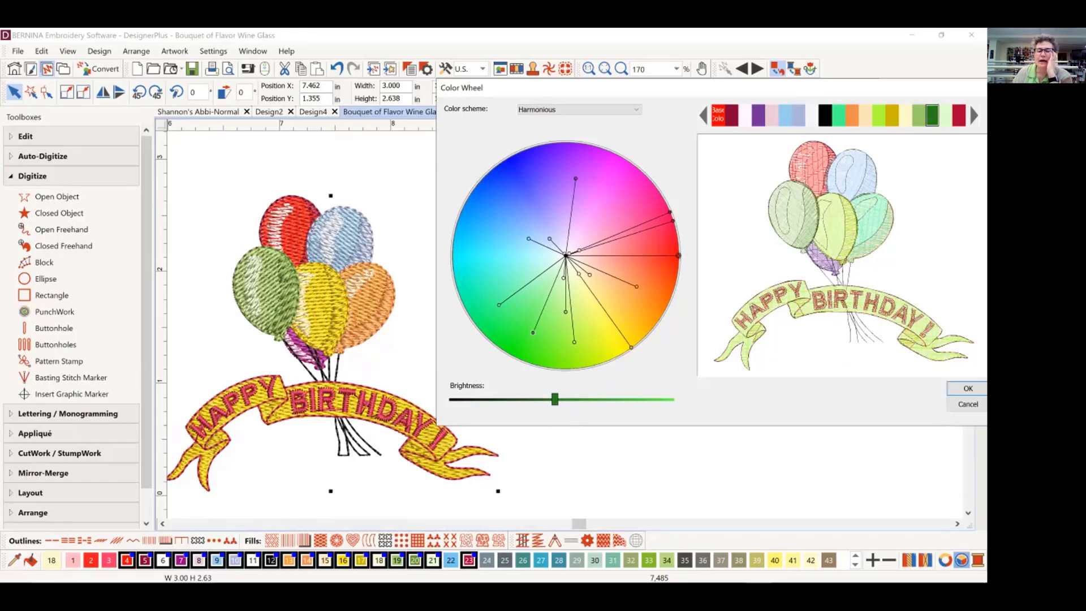
pyautogui.click(968, 389)
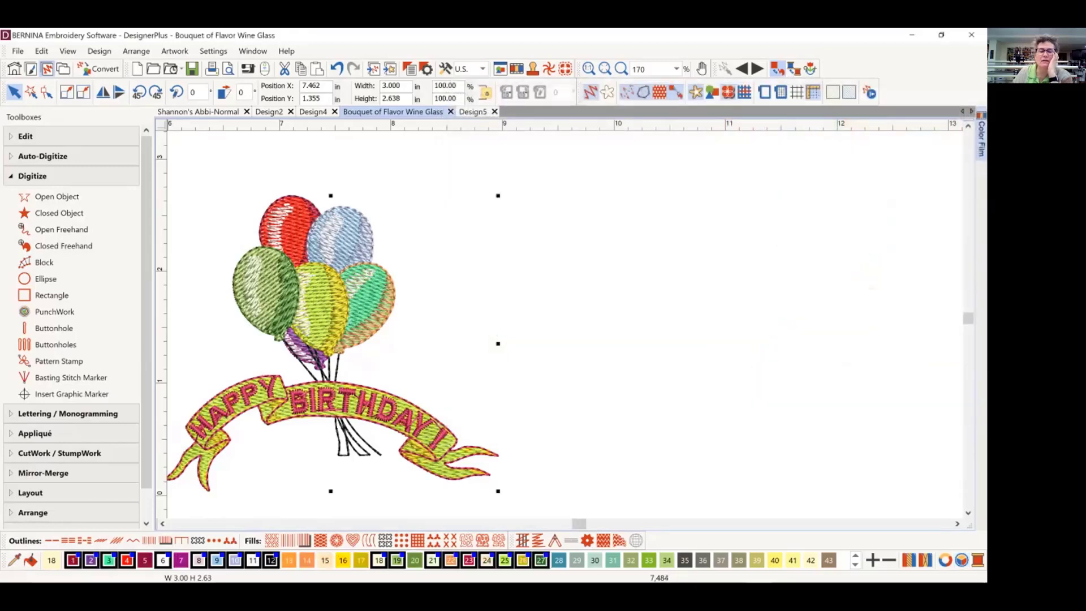